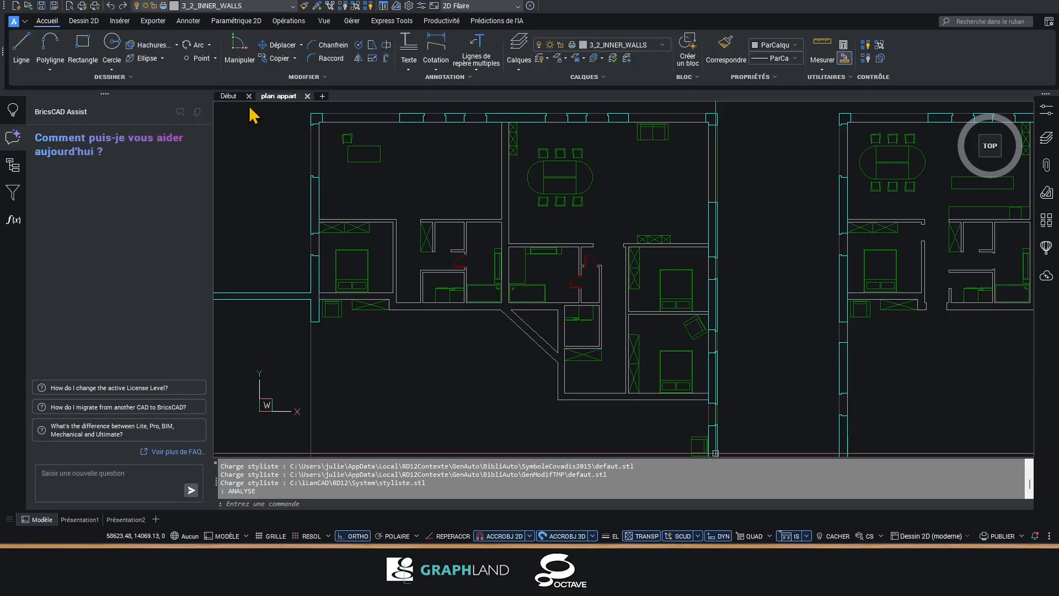
# - Check the list of available panels for BricsCAD Assist and close it without changes
pyautogui.rightClick(916, 53)
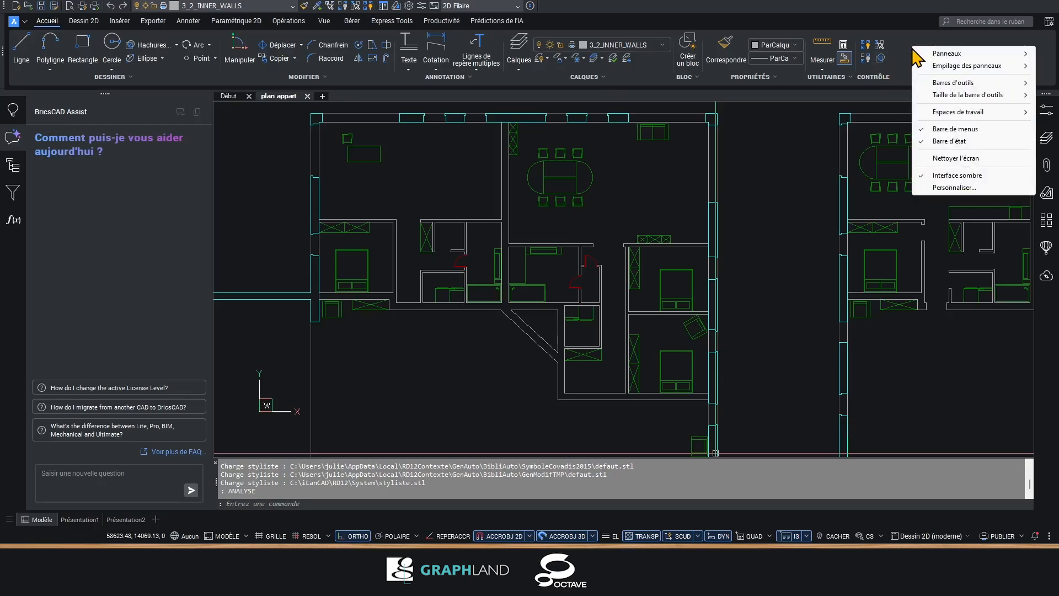
pyautogui.moveTo(942, 53)
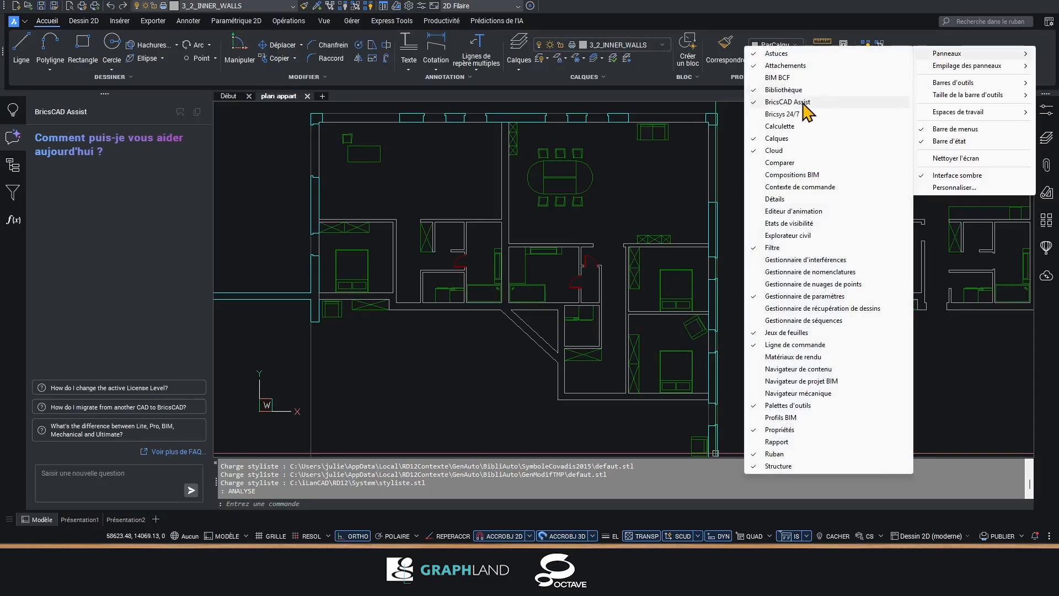
pyautogui.press('Escape')
pyautogui.press('Escape')
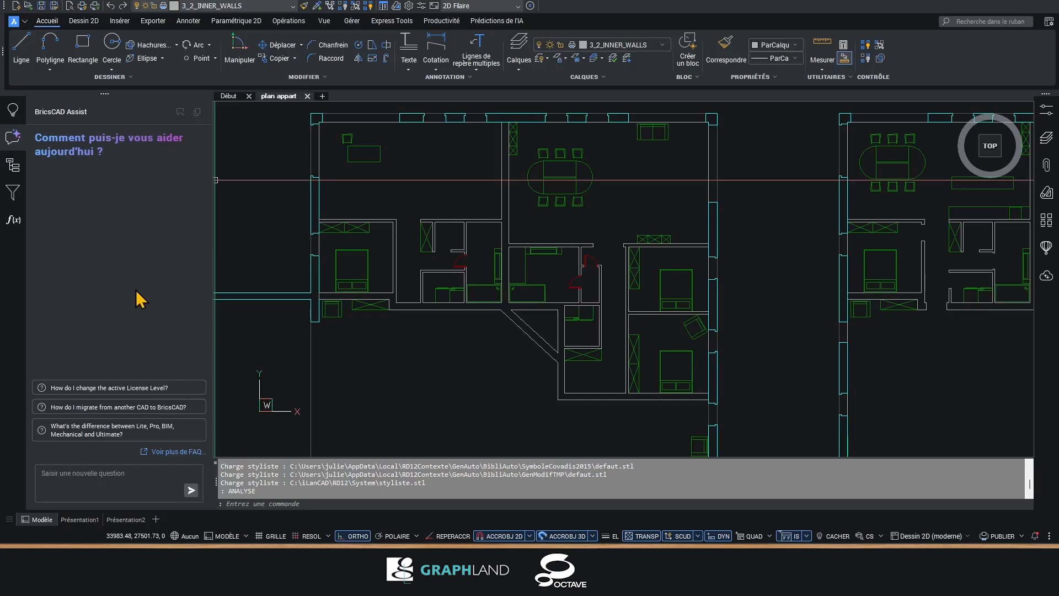
# - Review the BricsCAD Analytics data-sharing settings behind the AI predictions and close them without changes
pyautogui.click(496, 21)
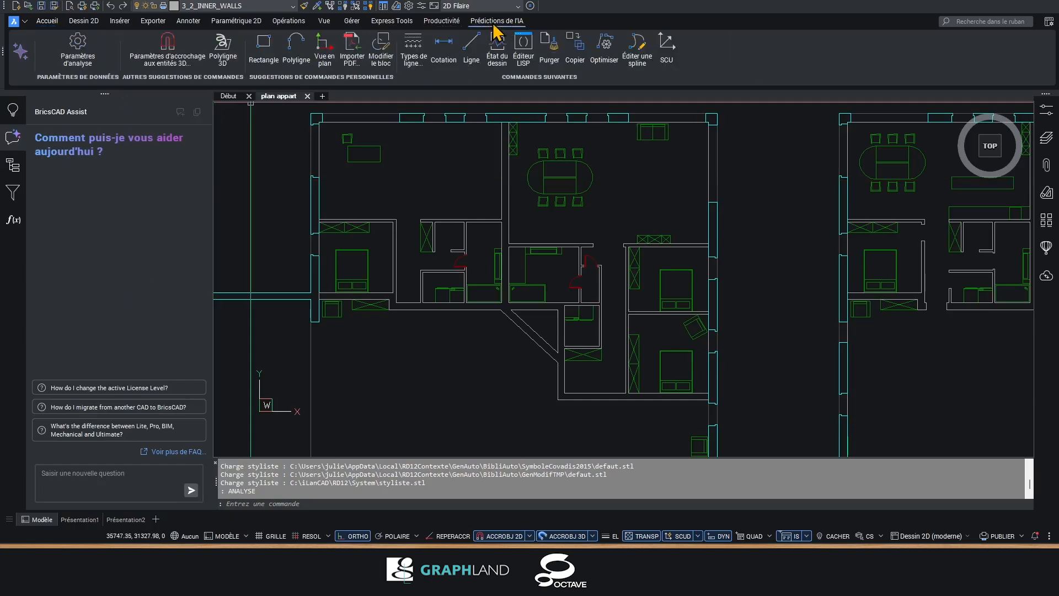
pyautogui.click(78, 49)
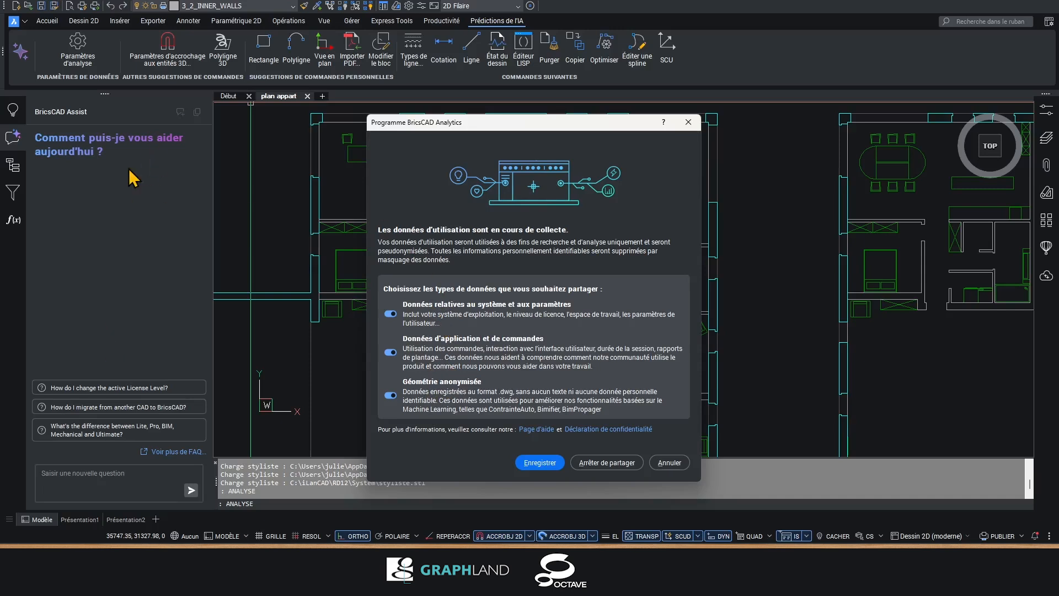
pyautogui.click(688, 122)
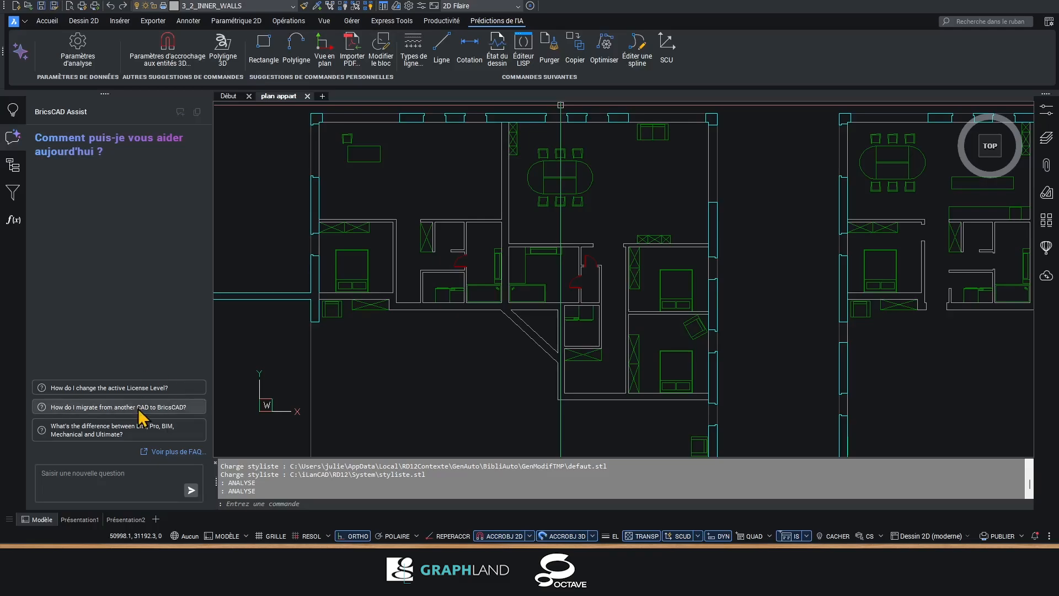
# - Ask BricsCAD Assist the suggested question "How do I migrate from another CAD to BricsCAD?" and show the answer's sources
pyautogui.click(76, 409)
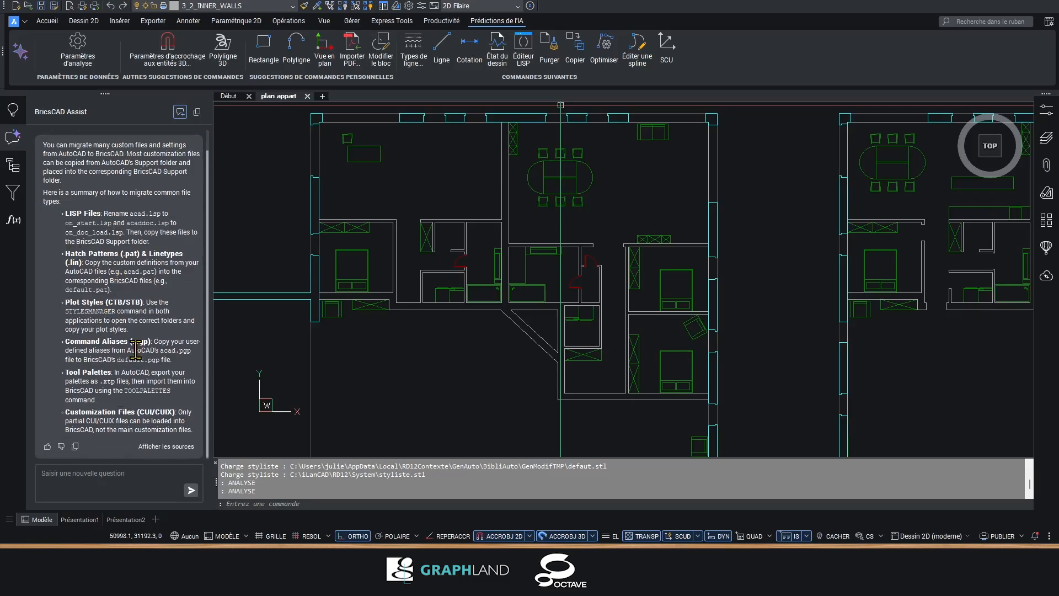
pyautogui.click(166, 447)
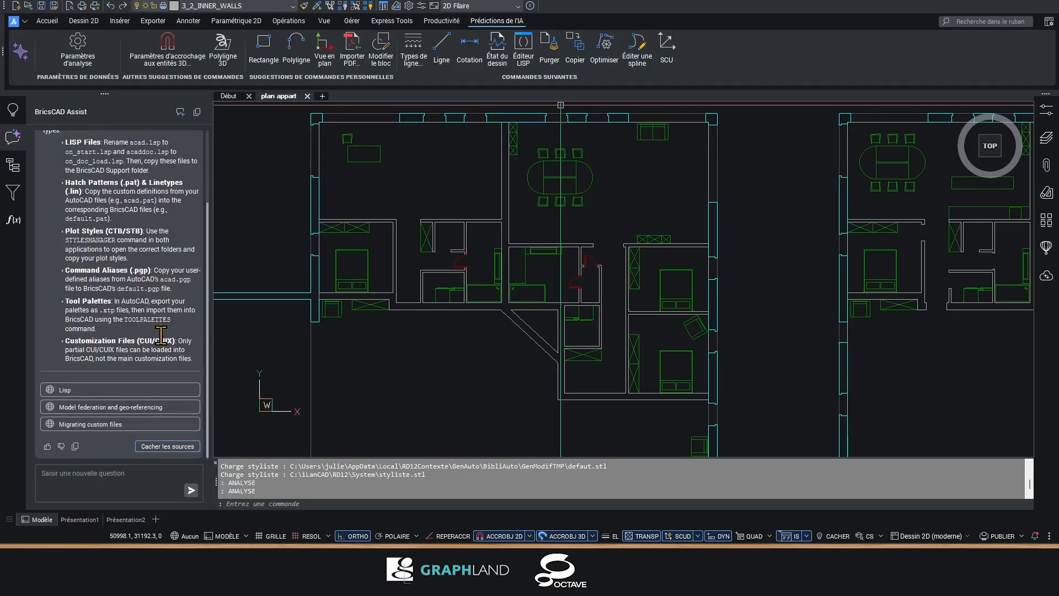
# - Open the answer's Lisp source article, read its section on migrating from AutoCAD, and return to BricsCAD
pyautogui.click(65, 391)
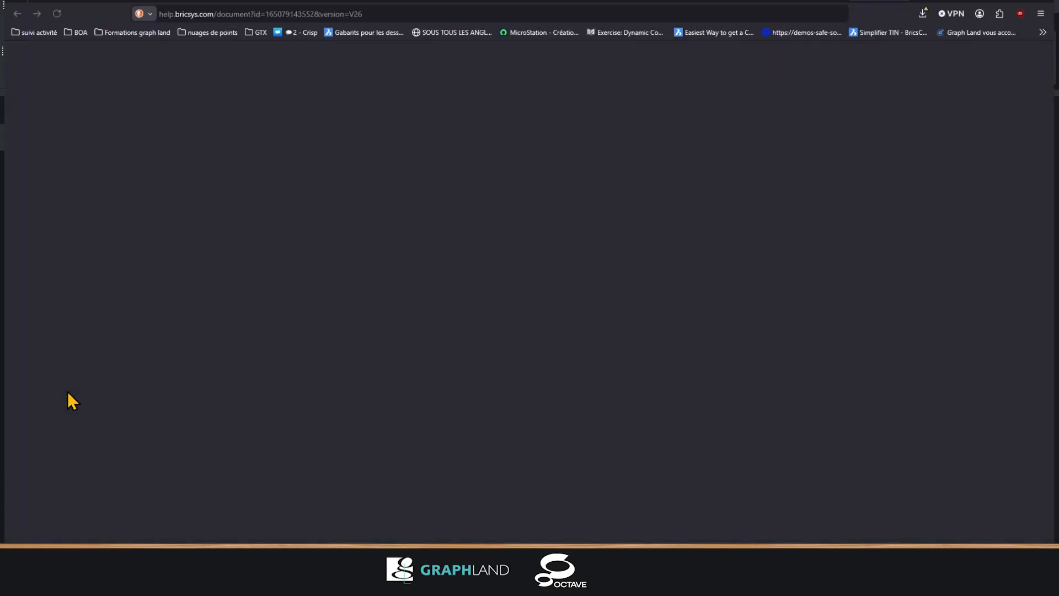
pyautogui.scroll(-5, 609, 342)
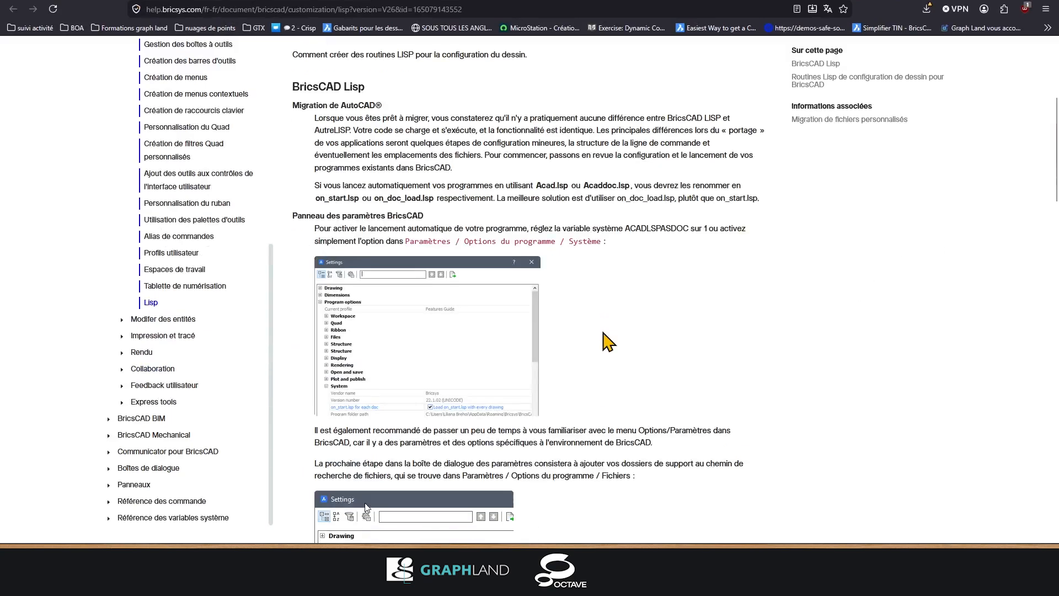
pyautogui.scroll(-15, 605, 363)
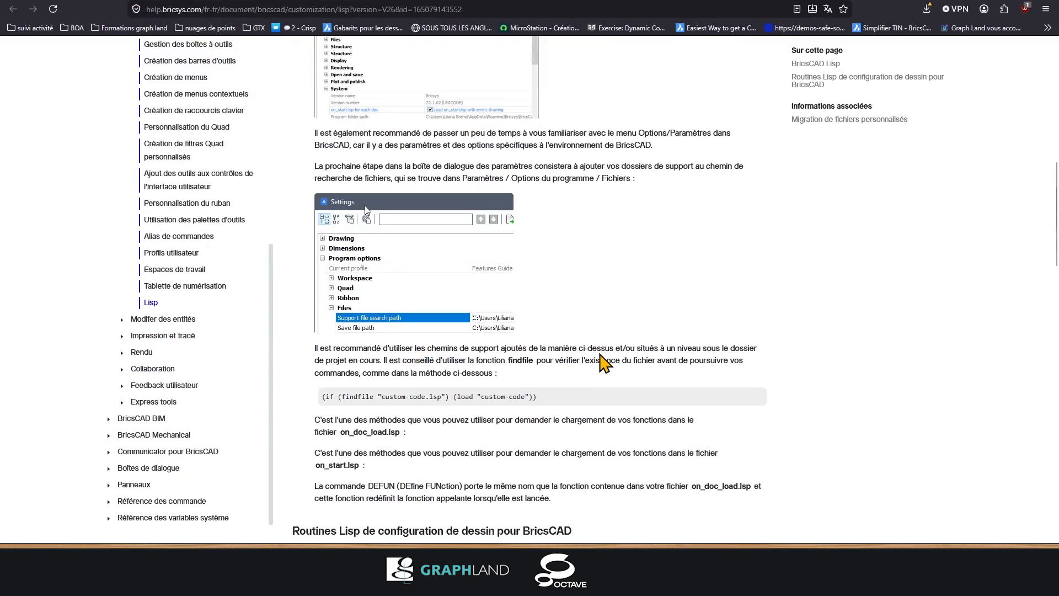
pyautogui.click(999, 0)
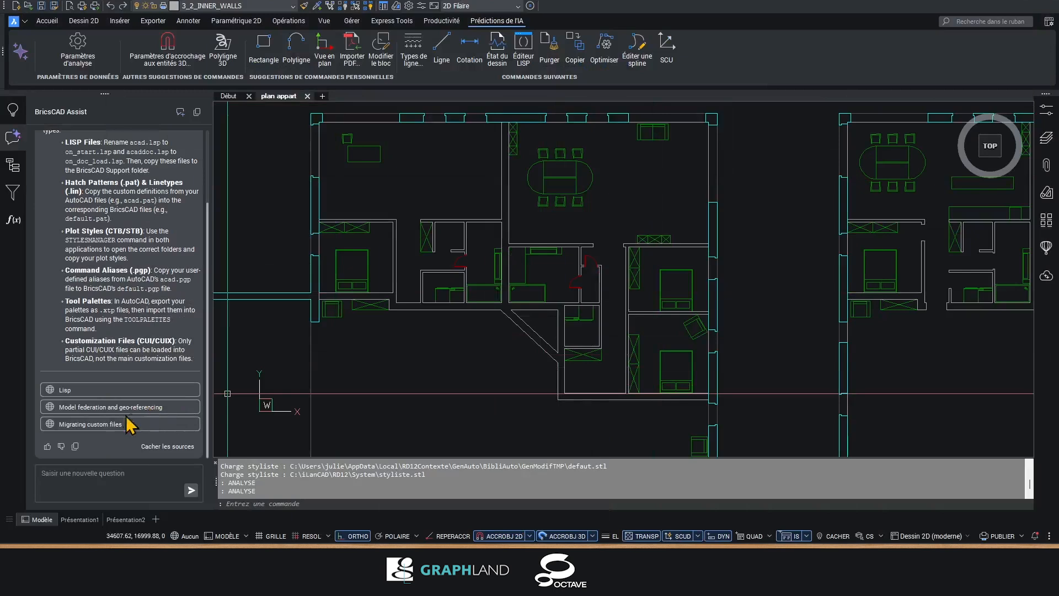
# - Rate the migration answer positively and submit the feedback without a comment
pyautogui.click(48, 447)
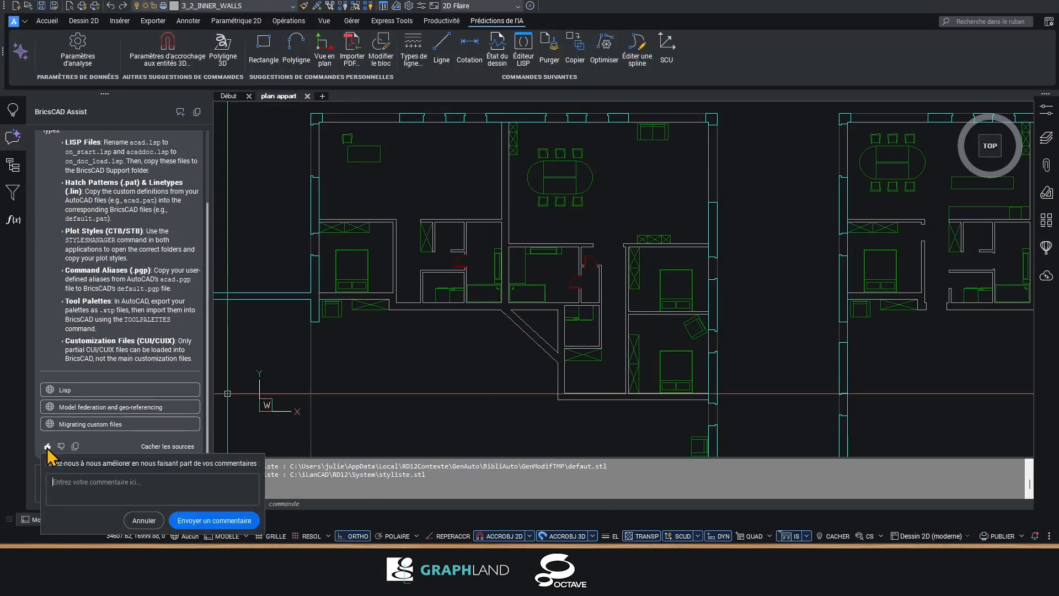
pyautogui.click(199, 521)
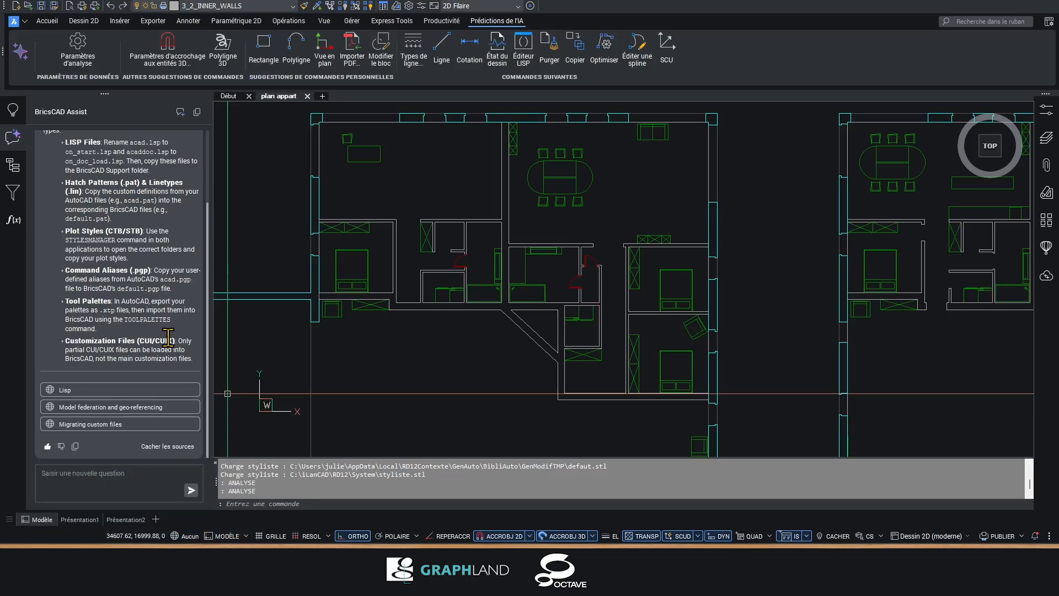
# - Ask BricsCAD Assist in French "savoir comment fonctionne l'outil filtre ?"
pyautogui.click(82, 481)
pyautogui.write("savoir comment fonctionne l'outil filtre ?")
pyautogui.press('Return')
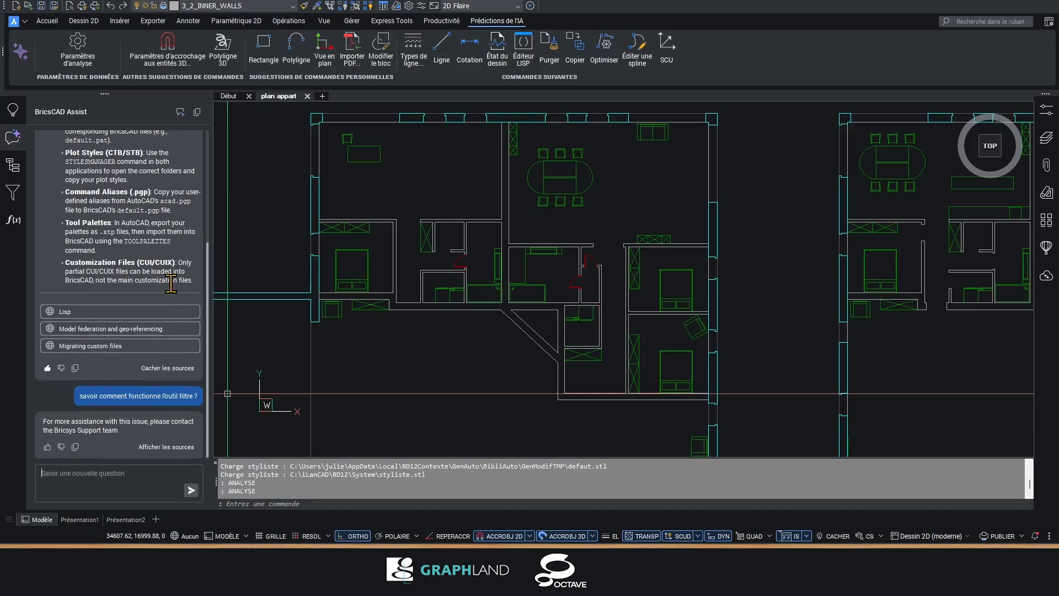
# - Ask BricsCAD Assist in English "how do i filter ?"
pyautogui.write('how')
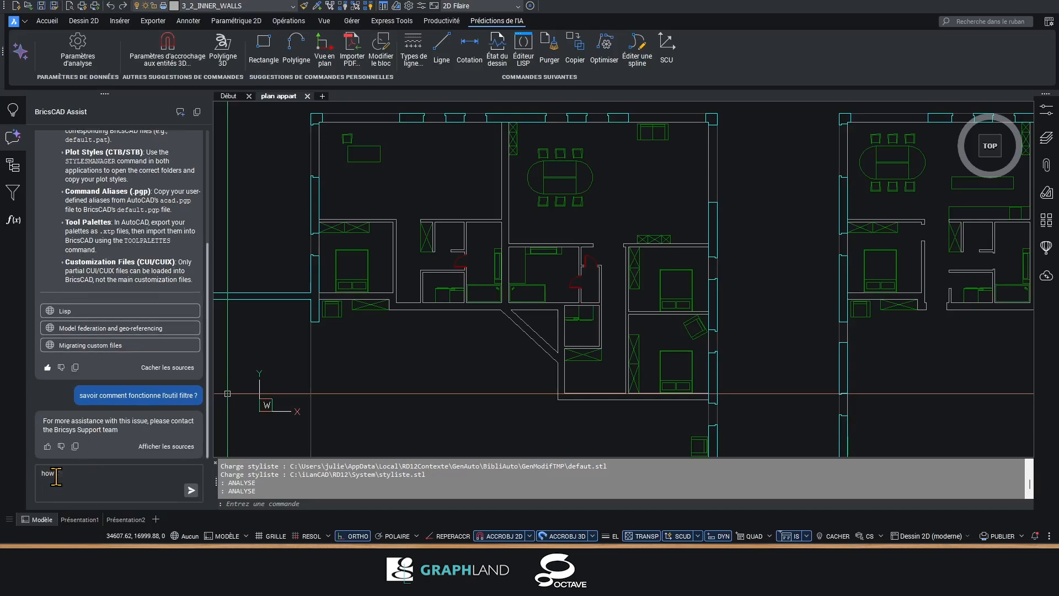
pyautogui.write(' do i filter ?')
pyautogui.press('Return')
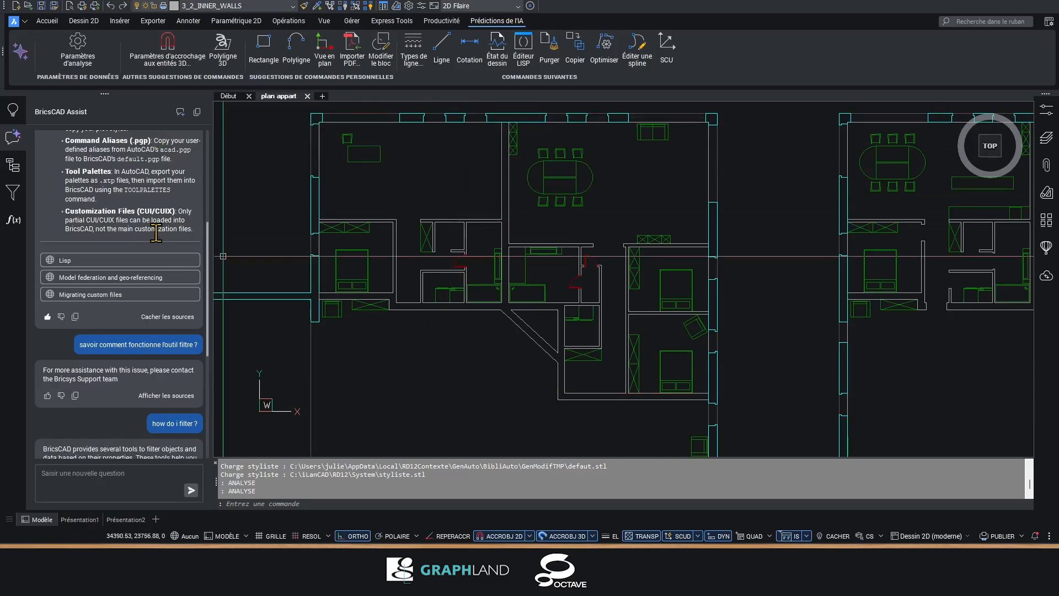
# - Read the filtering answer, show its source articles, and go back to the start of the conversation
pyautogui.scroll(-5, 156, 232)
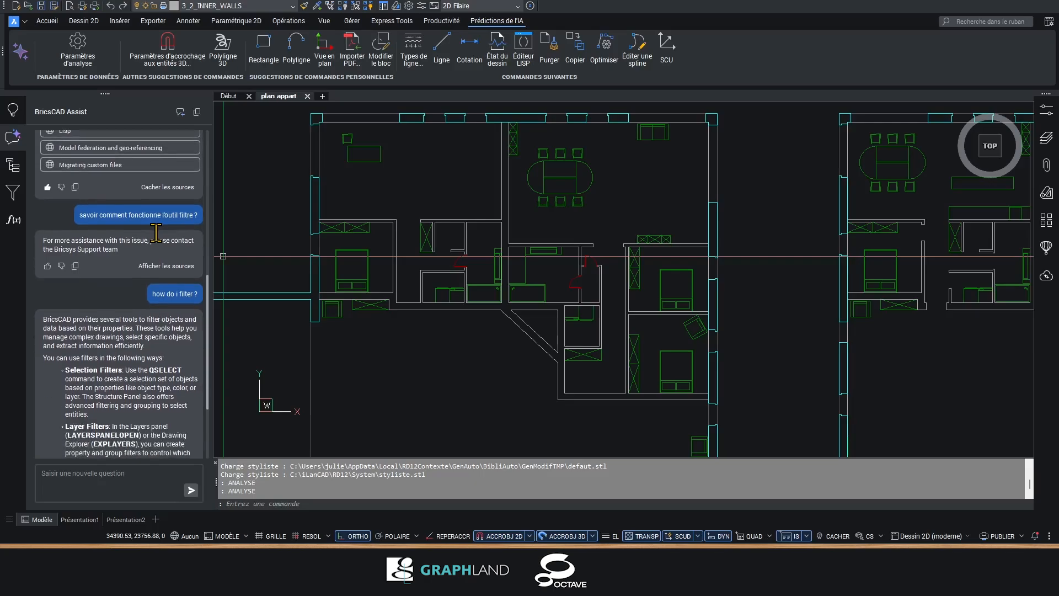
pyautogui.scroll(-5, 156, 232)
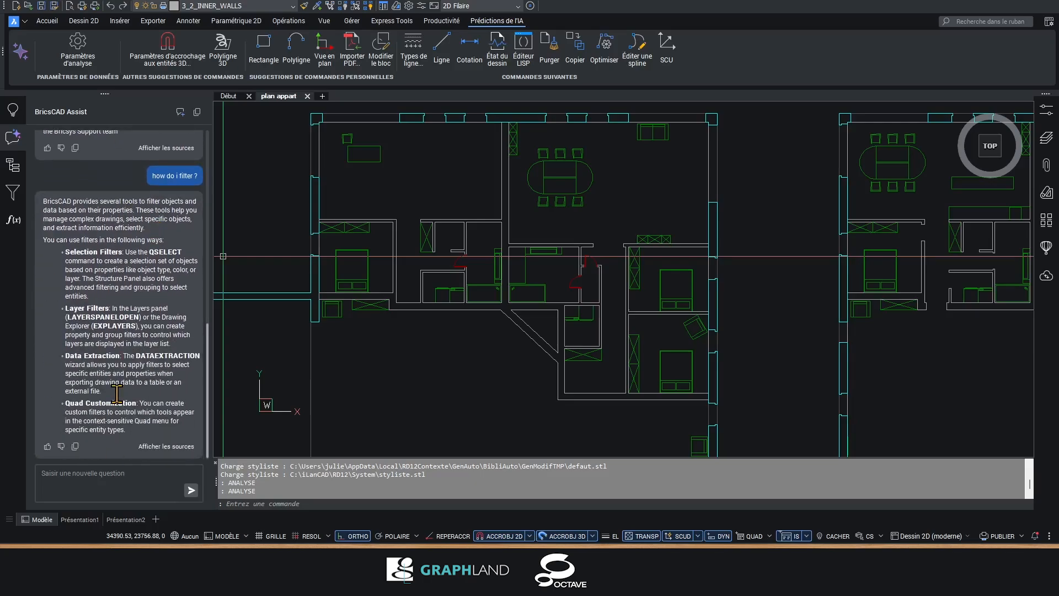
pyautogui.click(164, 447)
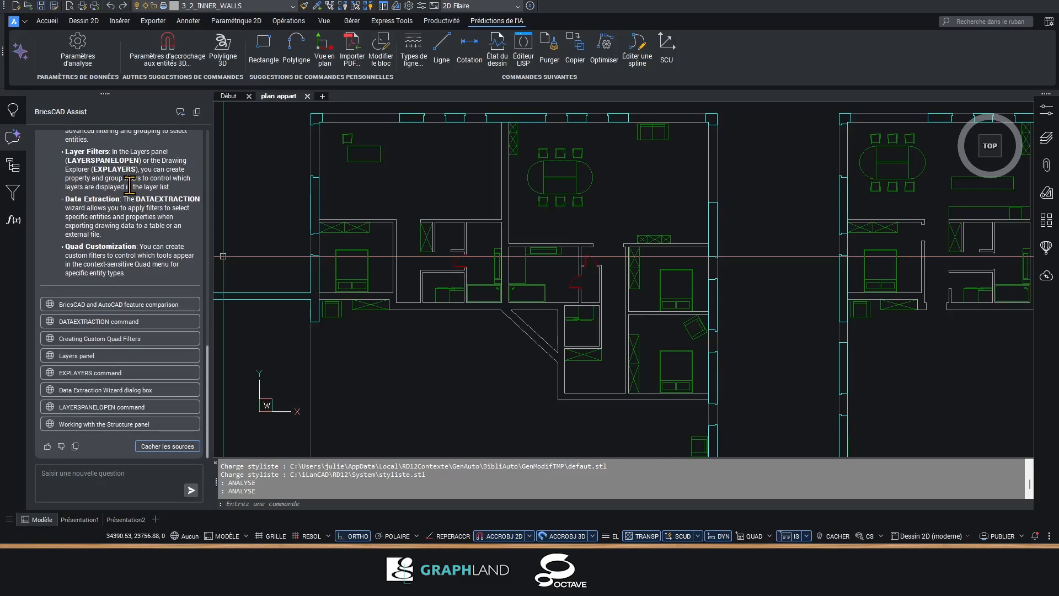
pyautogui.scroll(8, 129, 185)
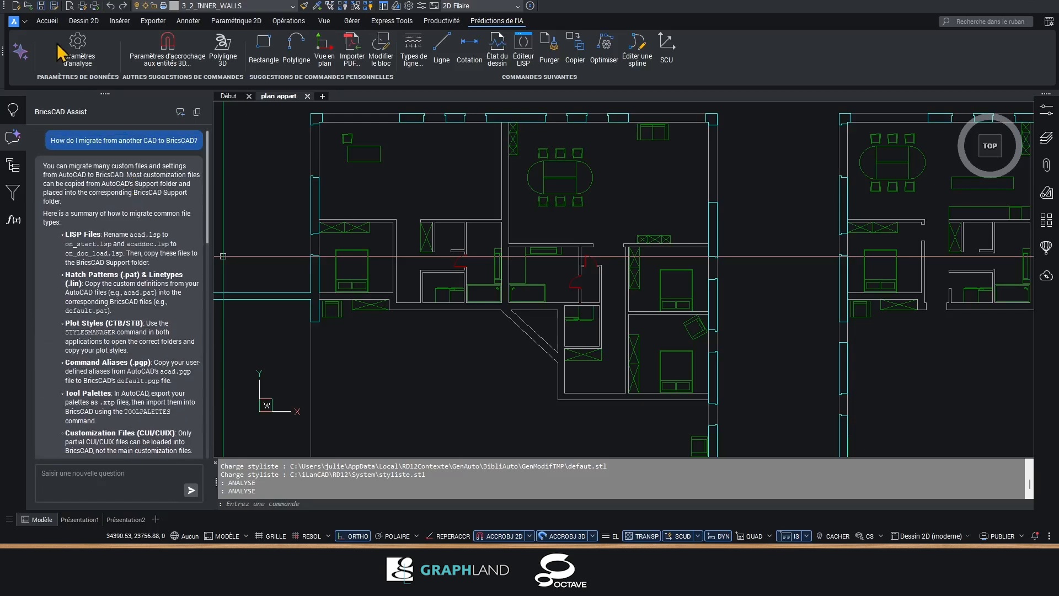
# - View the Astuces guidance for the Rectangle command and cancel the command without drawing
pyautogui.click(47, 21)
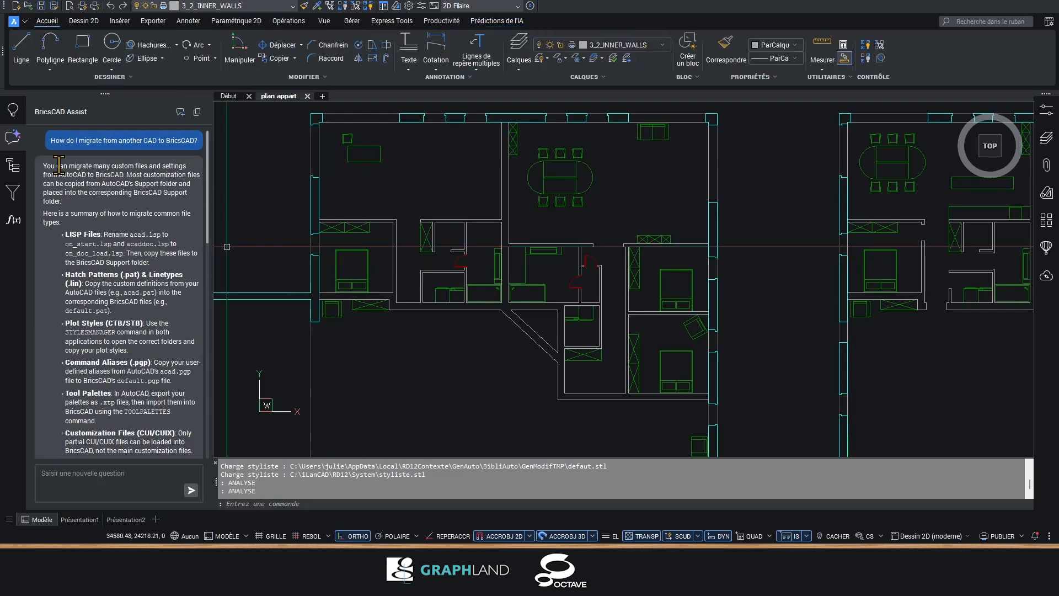
pyautogui.click(16, 111)
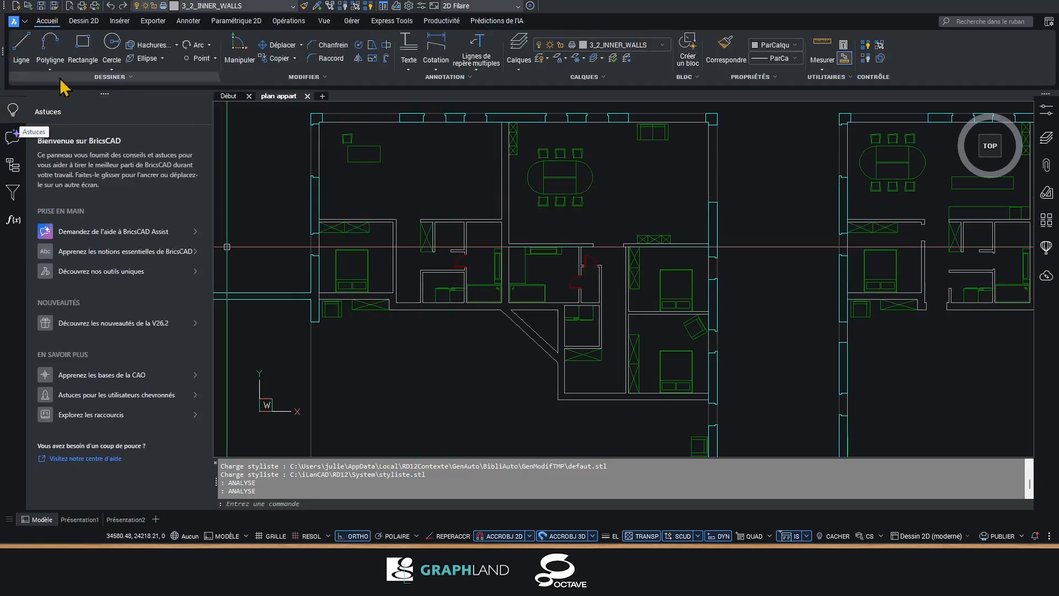
pyautogui.click(84, 55)
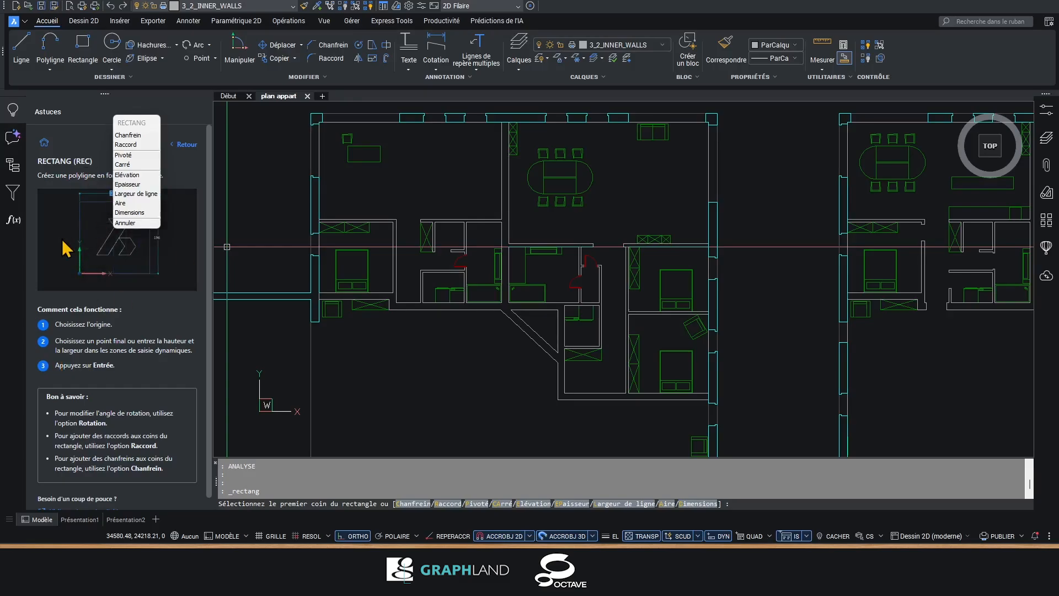
pyautogui.moveTo(133, 122); pyautogui.dragTo(245, 114)
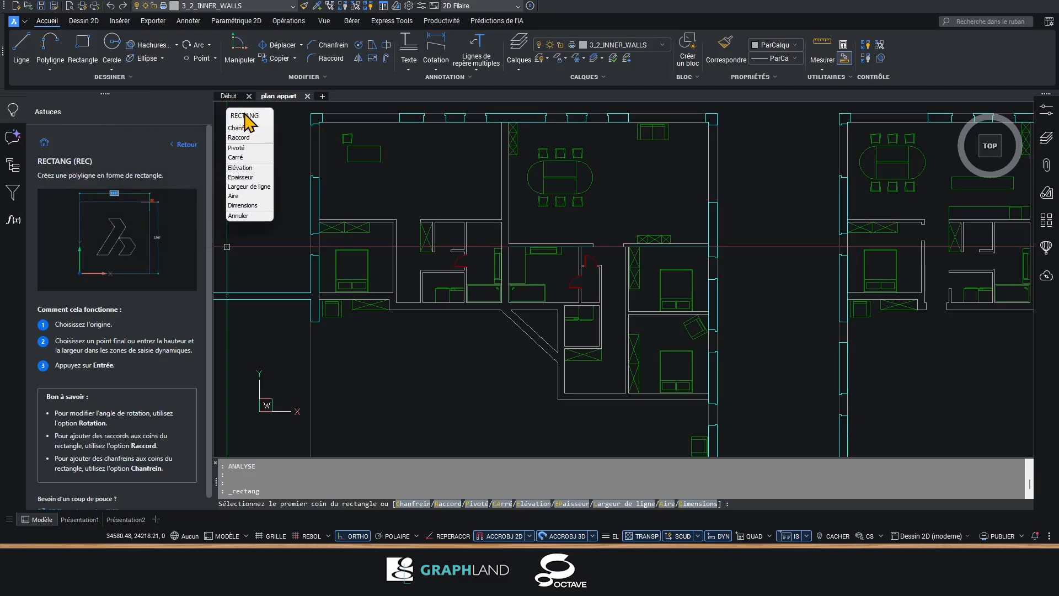
pyautogui.press('Escape')
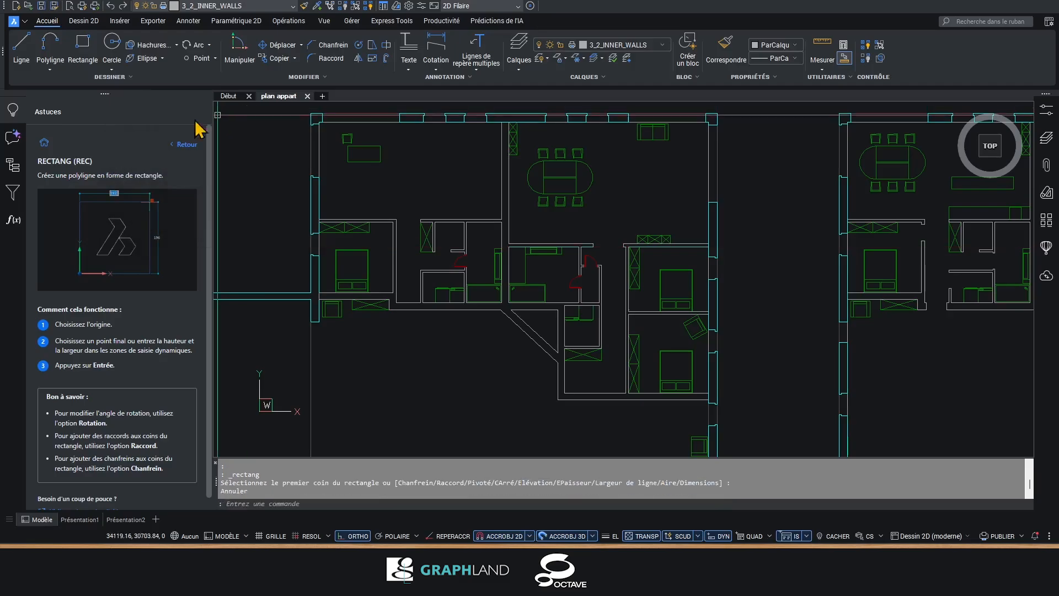
# - Copy the whole BricsCAD Assist conversation to the clipboard and start a new conversation
pyautogui.click(13, 138)
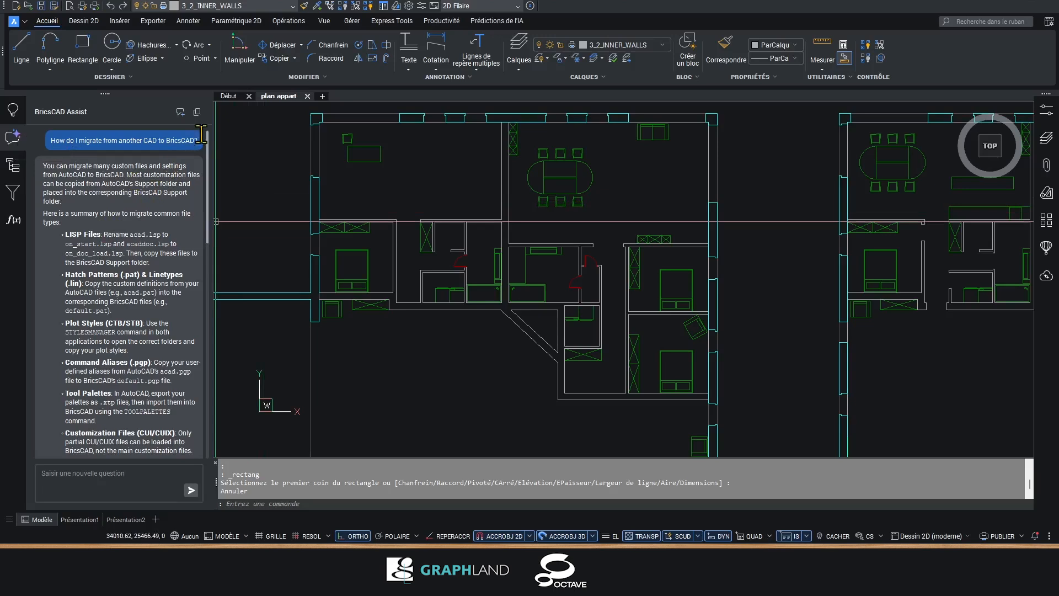
pyautogui.click(197, 112)
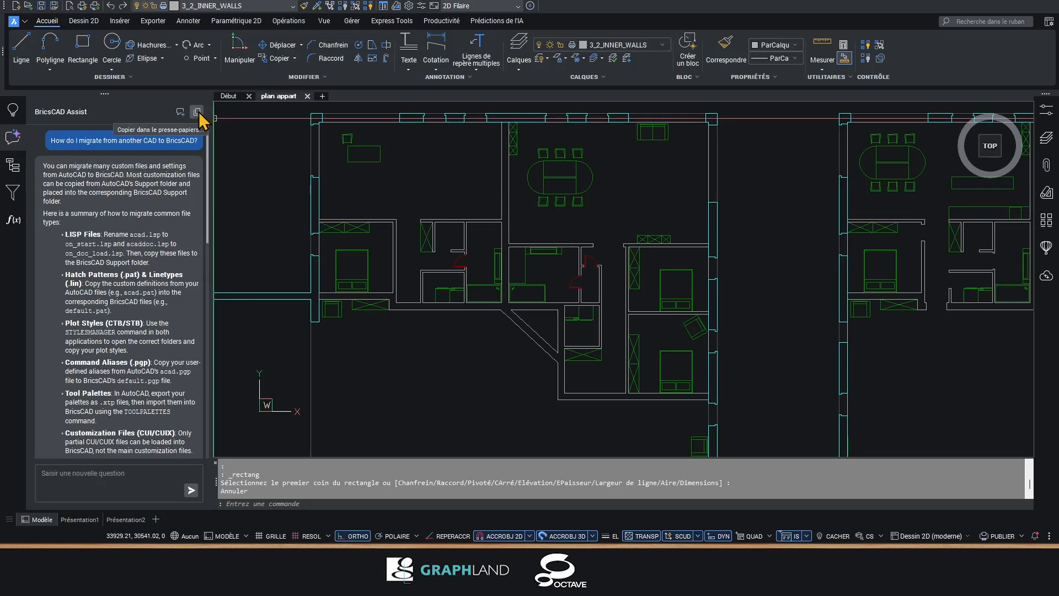
pyautogui.scroll(-5, 96, 260)
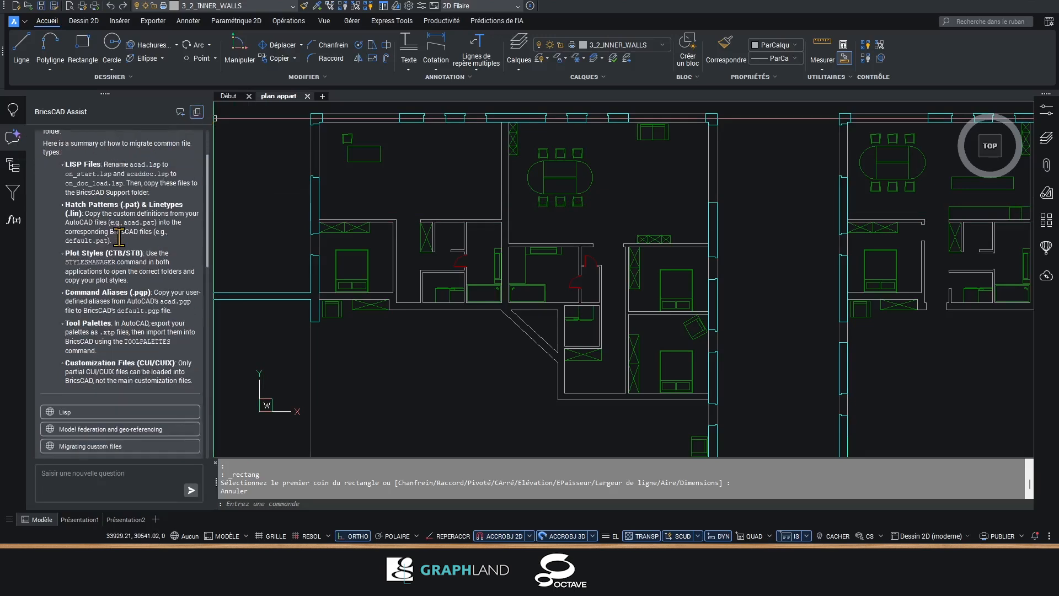
pyautogui.scroll(-2, 92, 320)
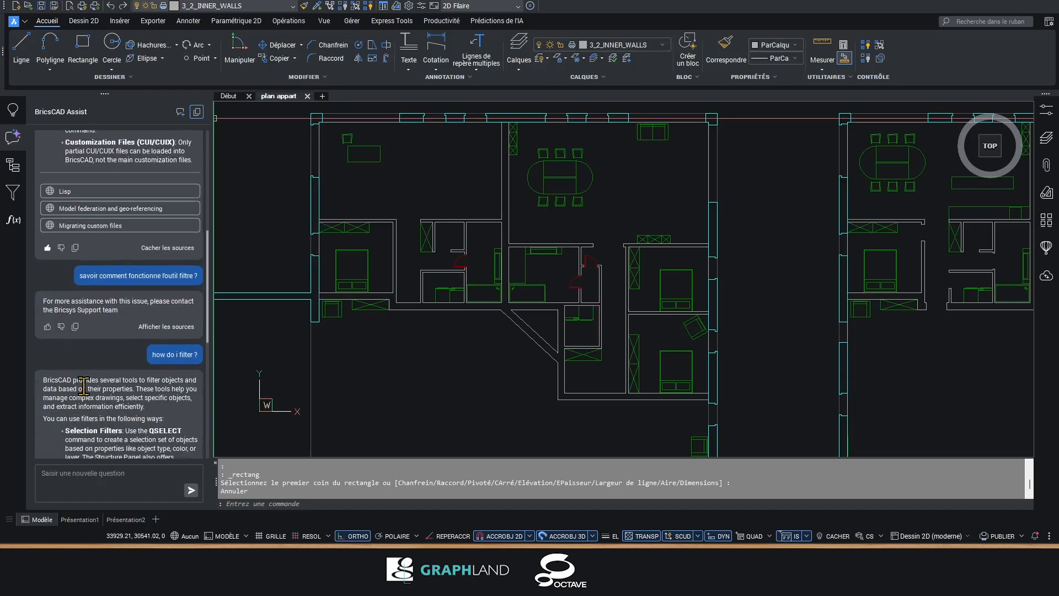
pyautogui.click(180, 112)
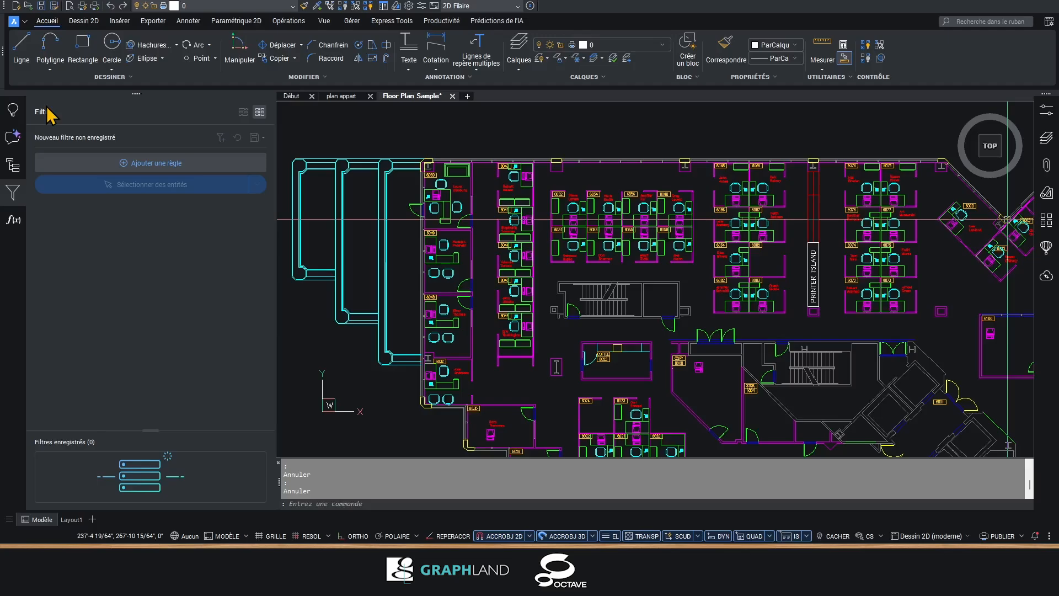
# - Examine the selection filter in the Floor Plan Sample drawing's properties and close the properties
pyautogui.click(1047, 117)
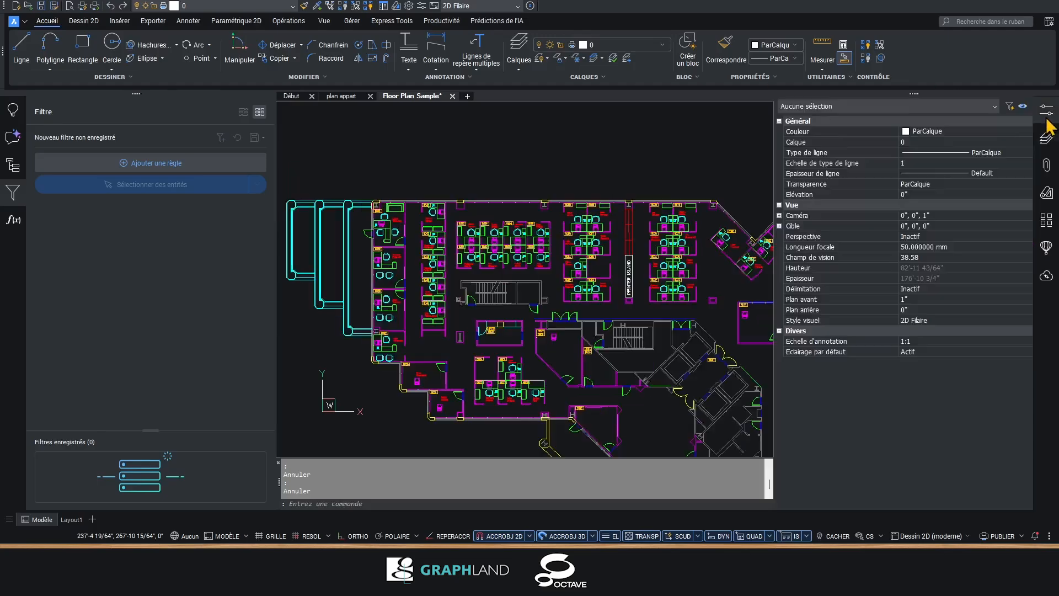
pyautogui.click(1009, 106)
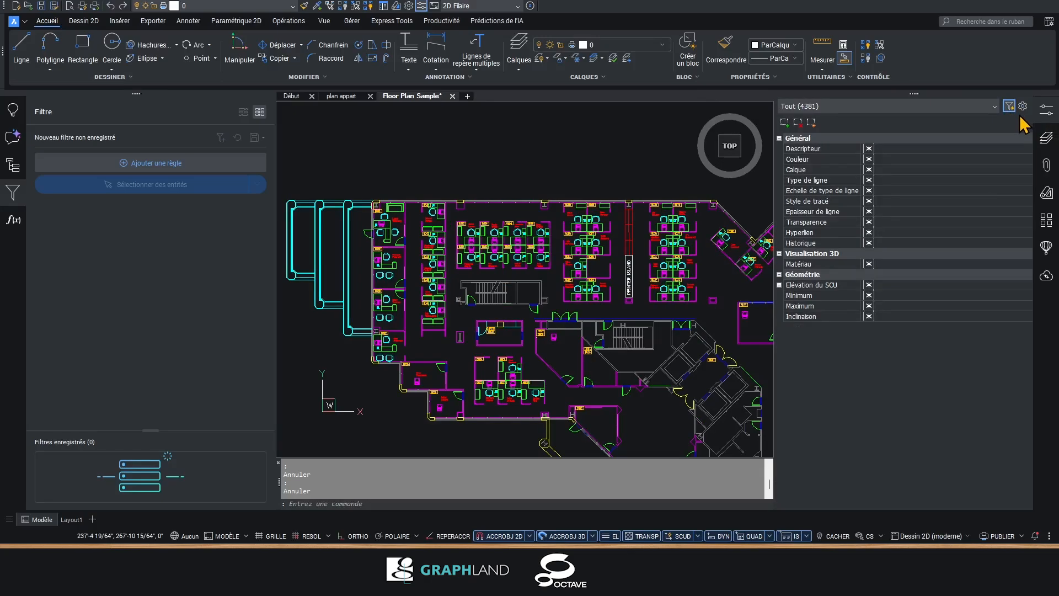
pyautogui.click(1046, 110)
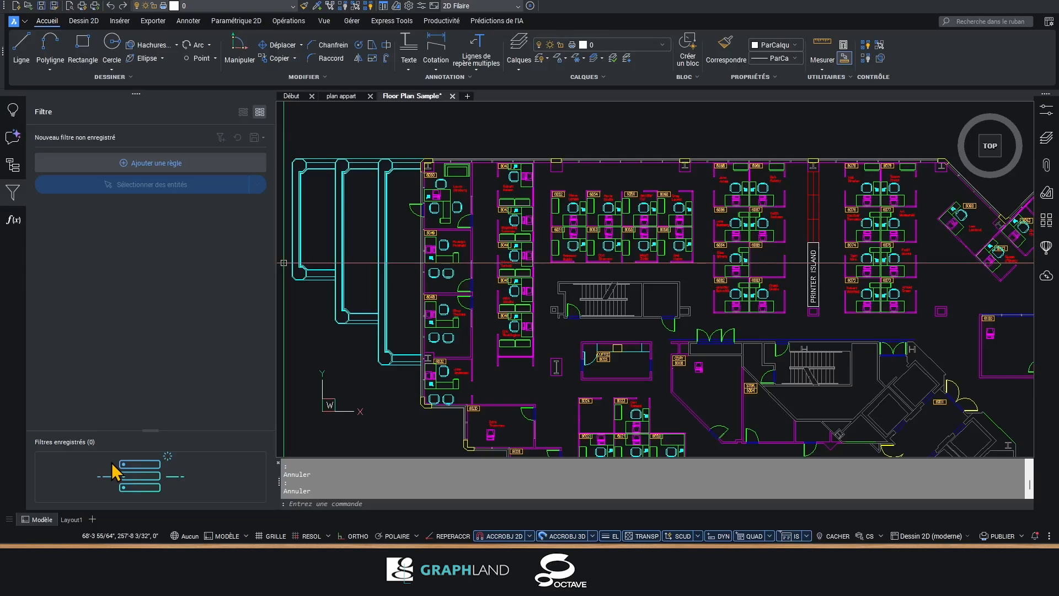
# - Add a first rule to the new filter, based on the Type d'entité property
pyautogui.click(152, 165)
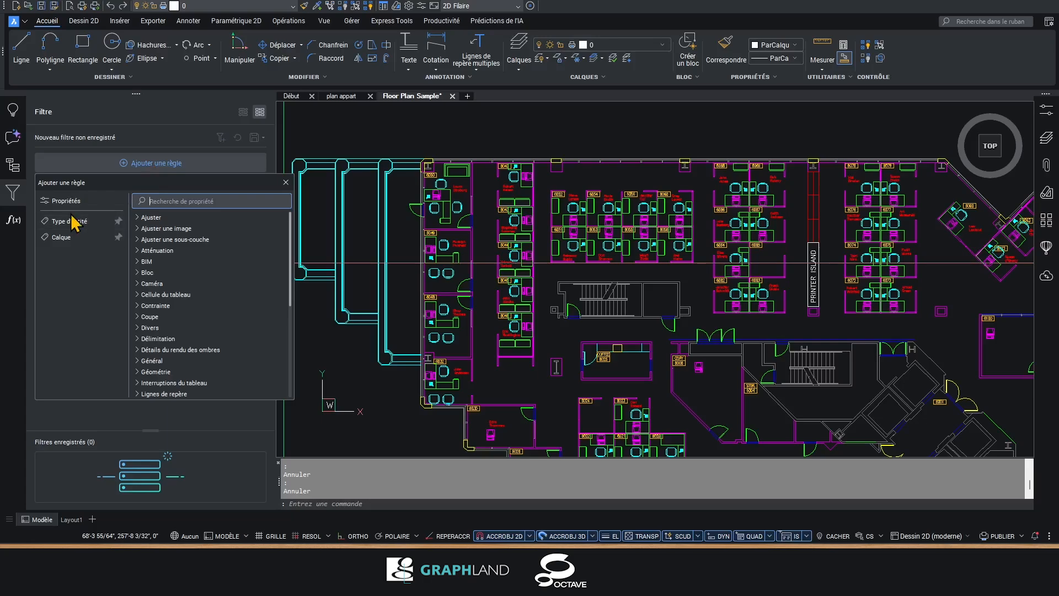
pyautogui.scroll(-5, 181, 257)
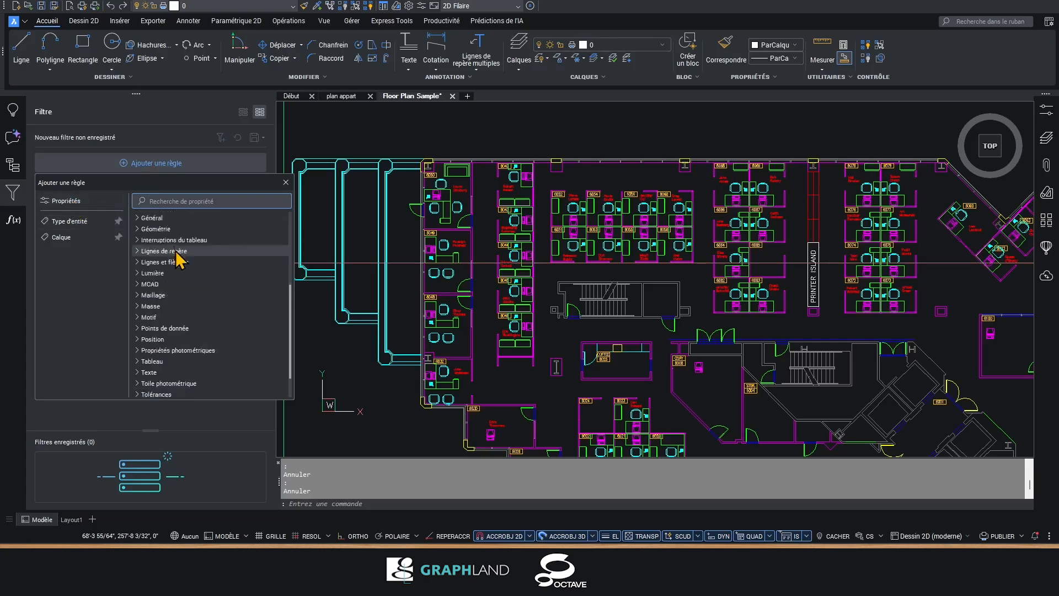
pyautogui.scroll(5, 181, 323)
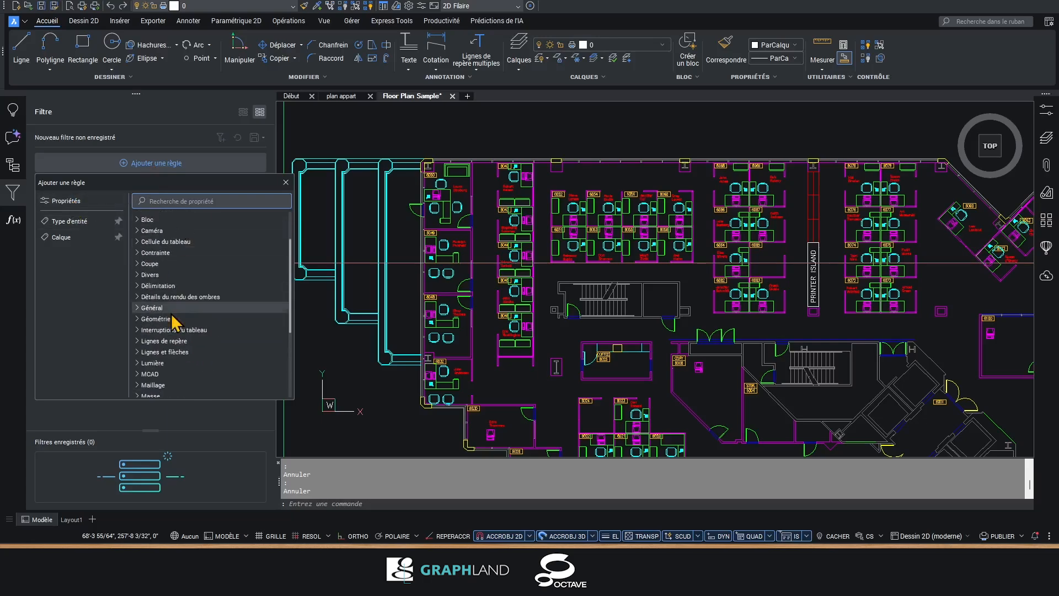
pyautogui.click(76, 222)
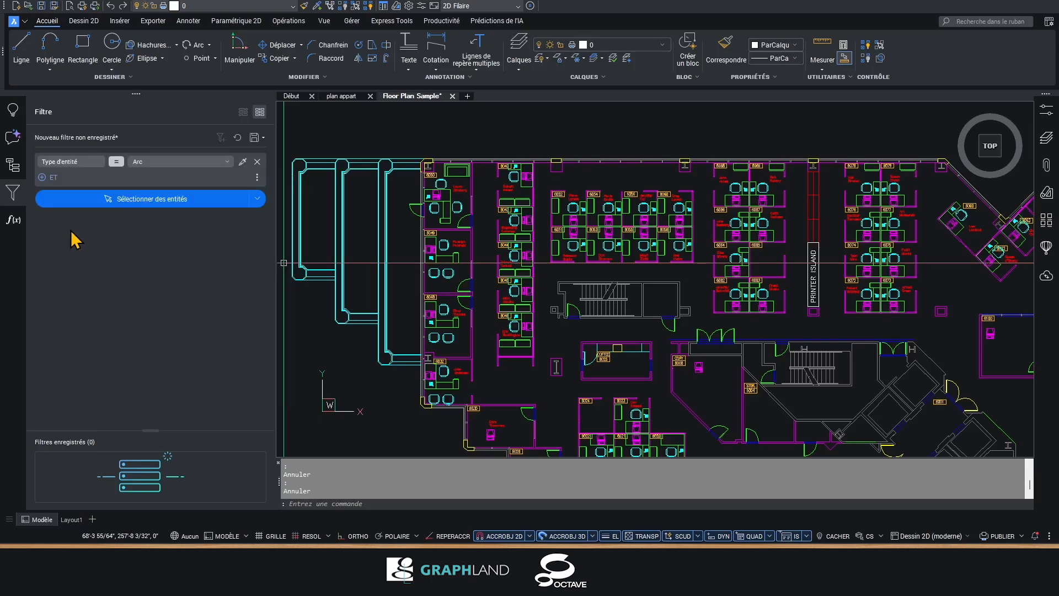
# - Browse the Bloc and Texte property categories and change the rule's property to Cadre du texte
pyautogui.click(89, 163)
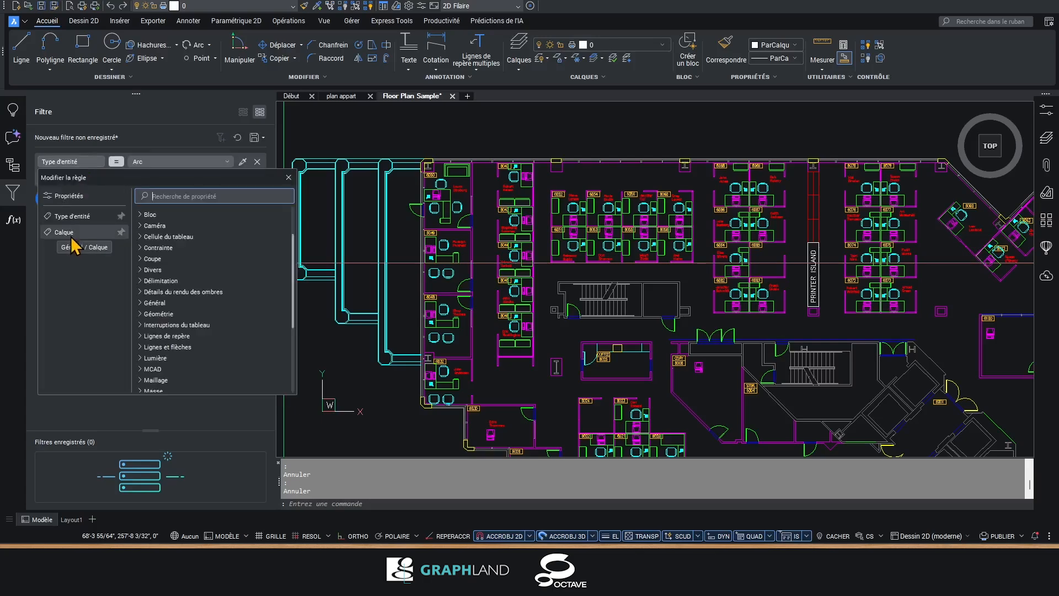
pyautogui.click(142, 214)
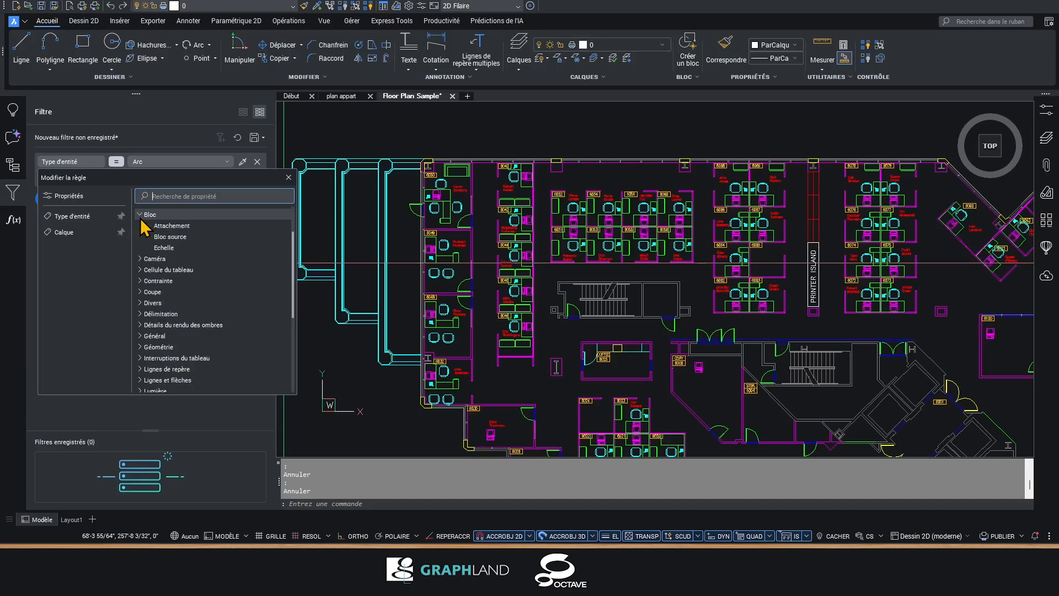
pyautogui.scroll(-4, 153, 274)
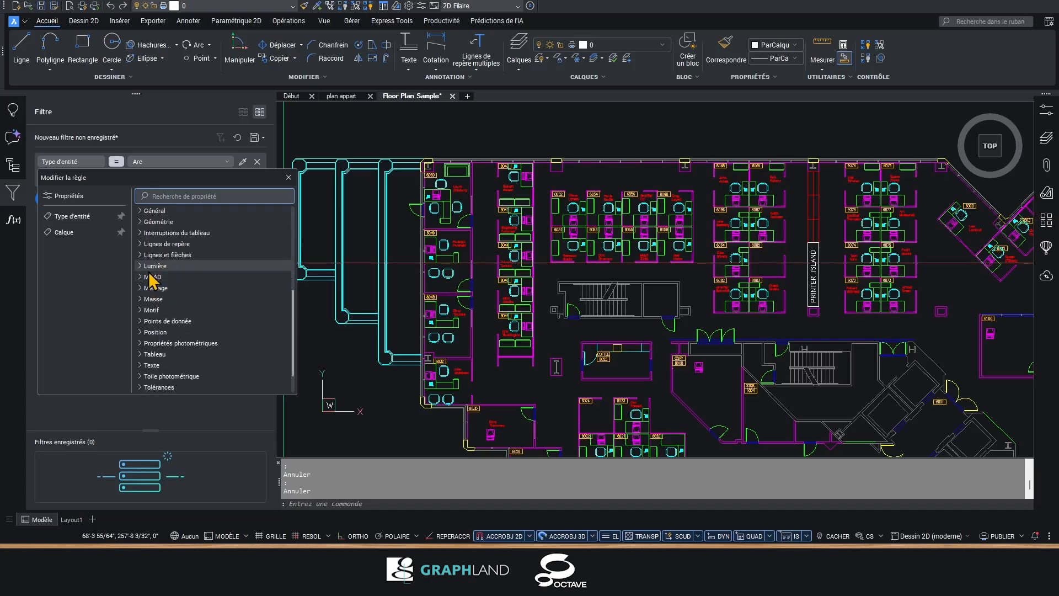
pyautogui.scroll(-1, 155, 267)
pyautogui.scroll(-1, 153, 266)
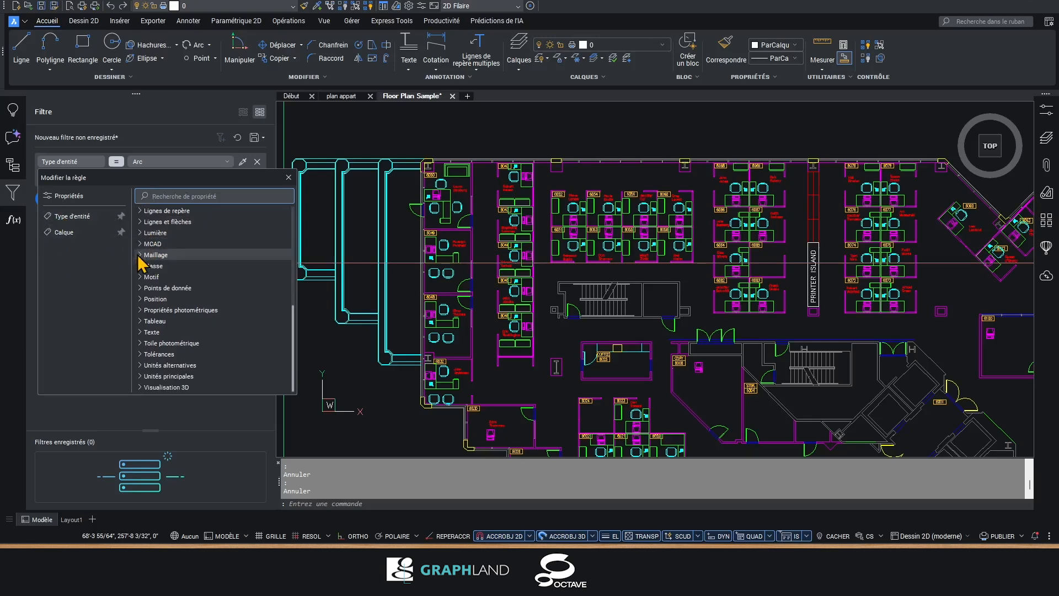
pyautogui.click(139, 333)
pyautogui.scroll(-3, 231, 318)
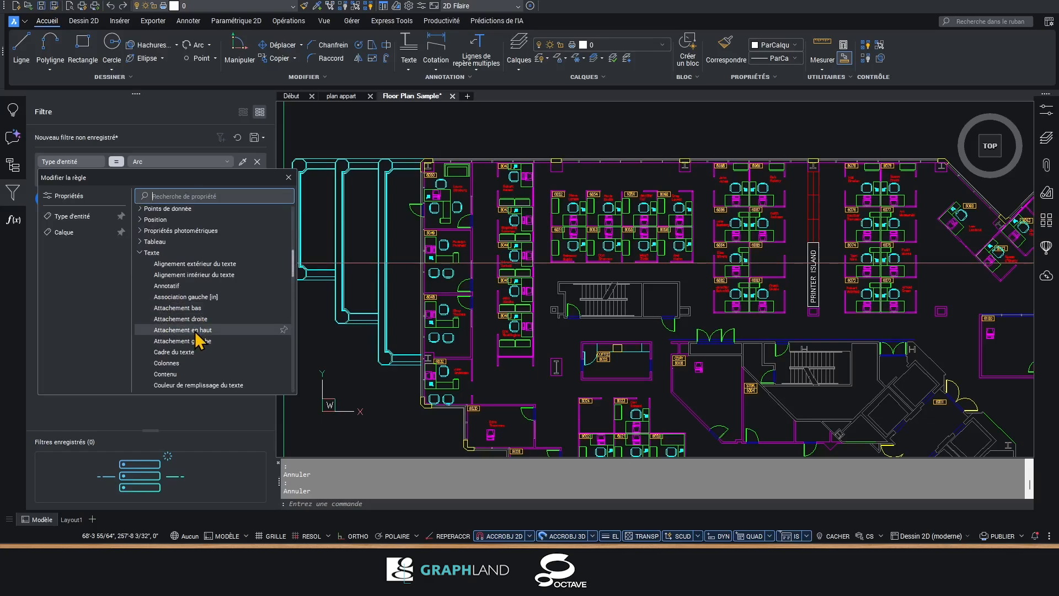
pyautogui.click(189, 356)
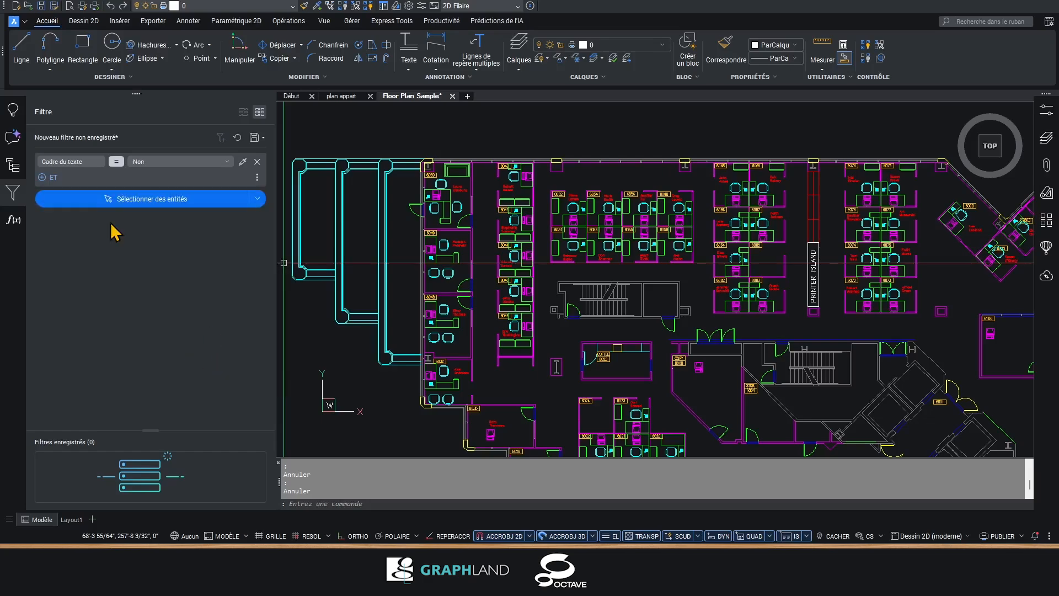
# - Pin Cadre du texte among the quick-access properties and change the rule's property to Calque
pyautogui.click(93, 165)
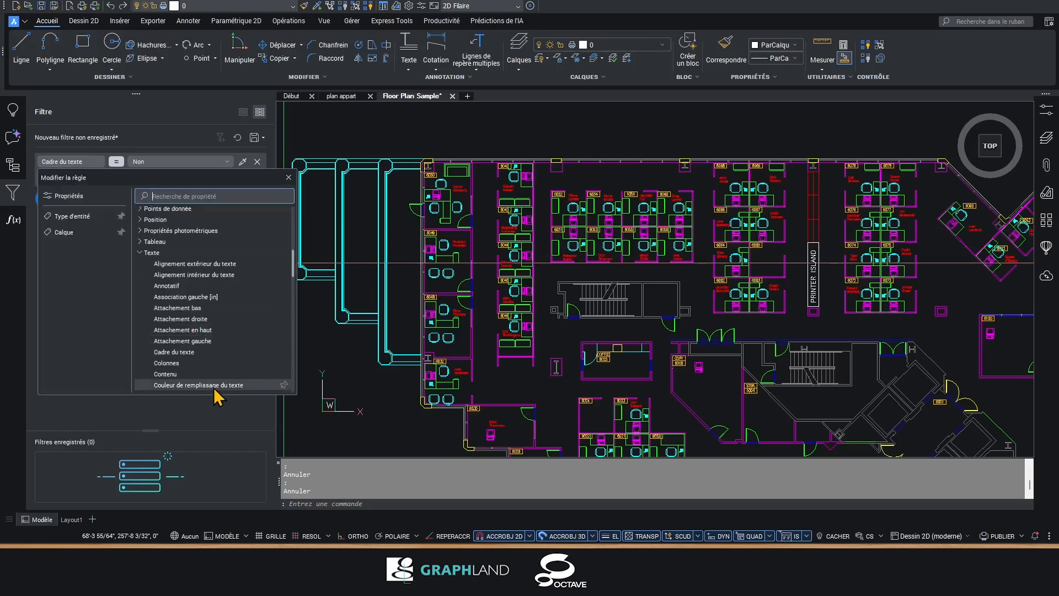
pyautogui.click(283, 352)
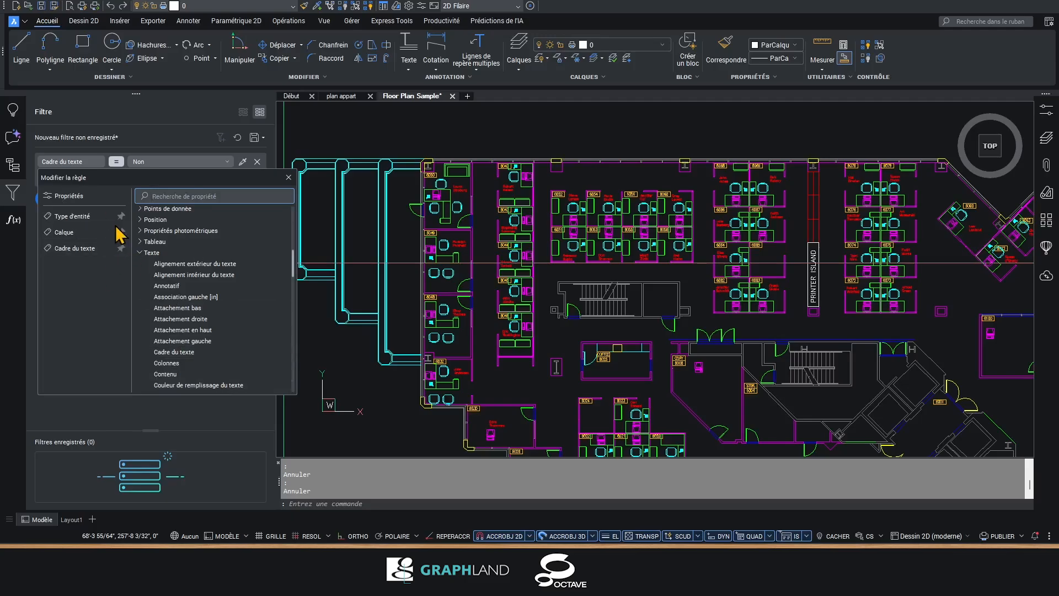
pyautogui.click(81, 234)
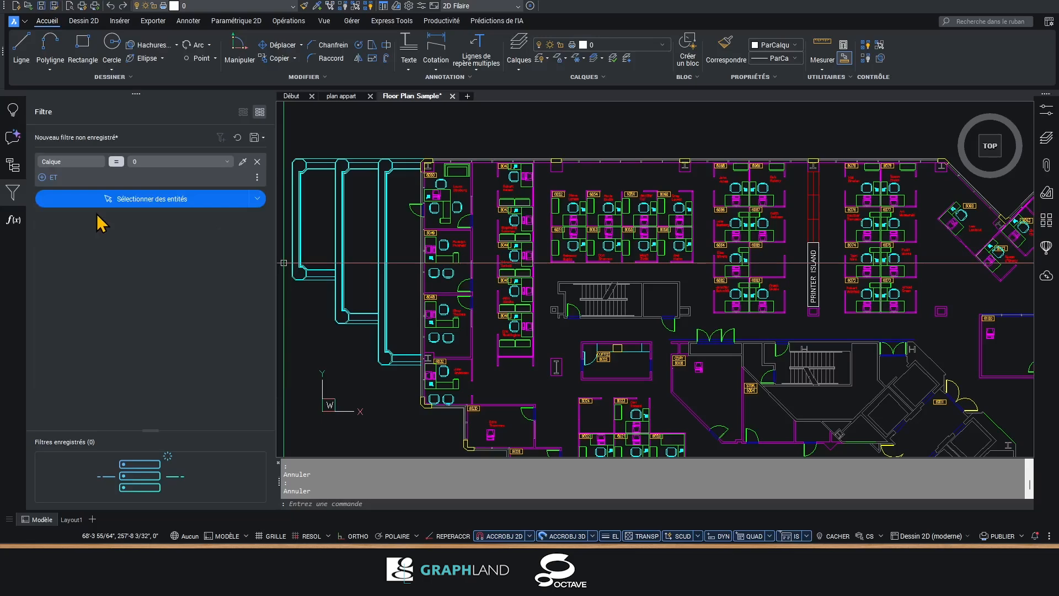
# - Examine the comparison operators and the layers available as values for the Calque rule
pyautogui.click(119, 163)
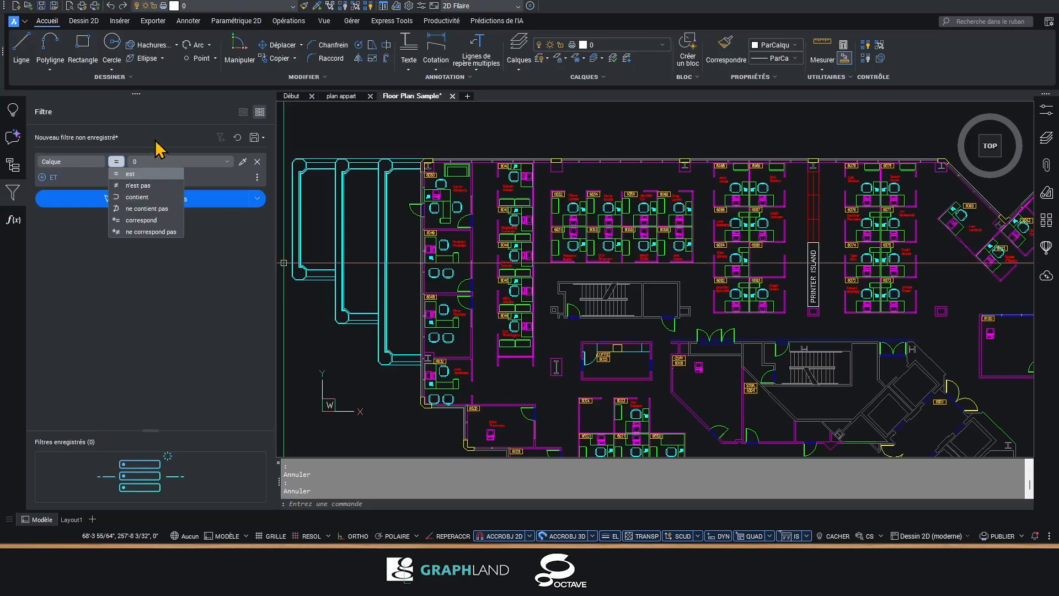
pyautogui.click(160, 147)
pyautogui.click(228, 161)
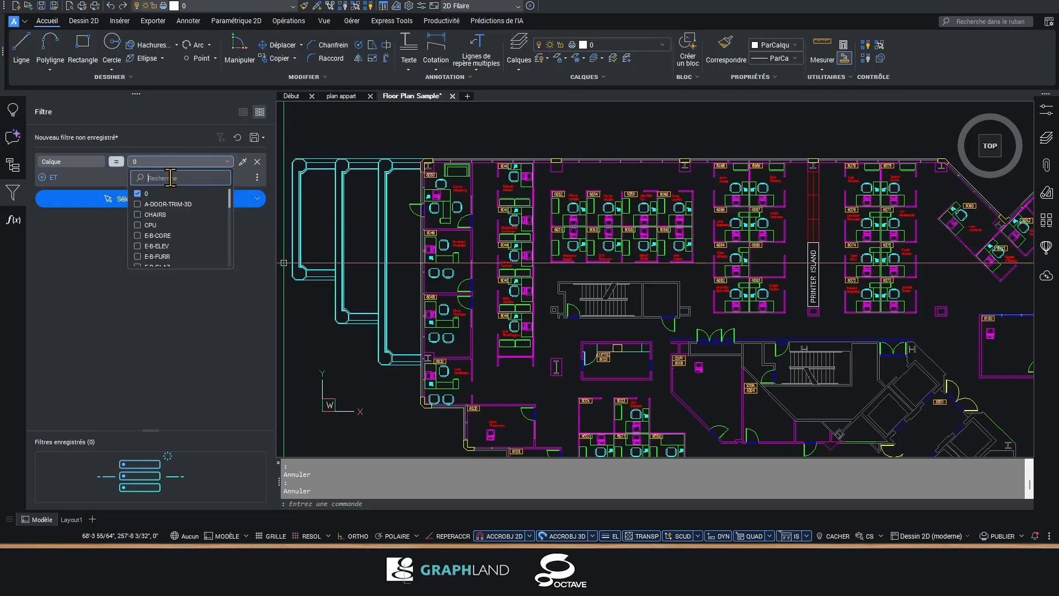
pyautogui.scroll(-3, 164, 233)
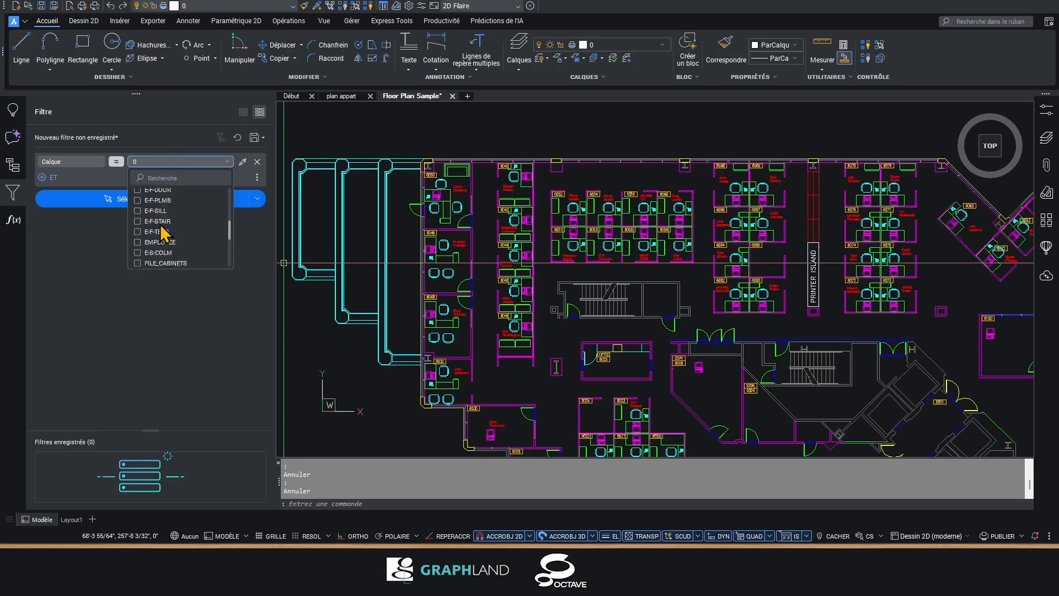
pyautogui.scroll(1, 164, 233)
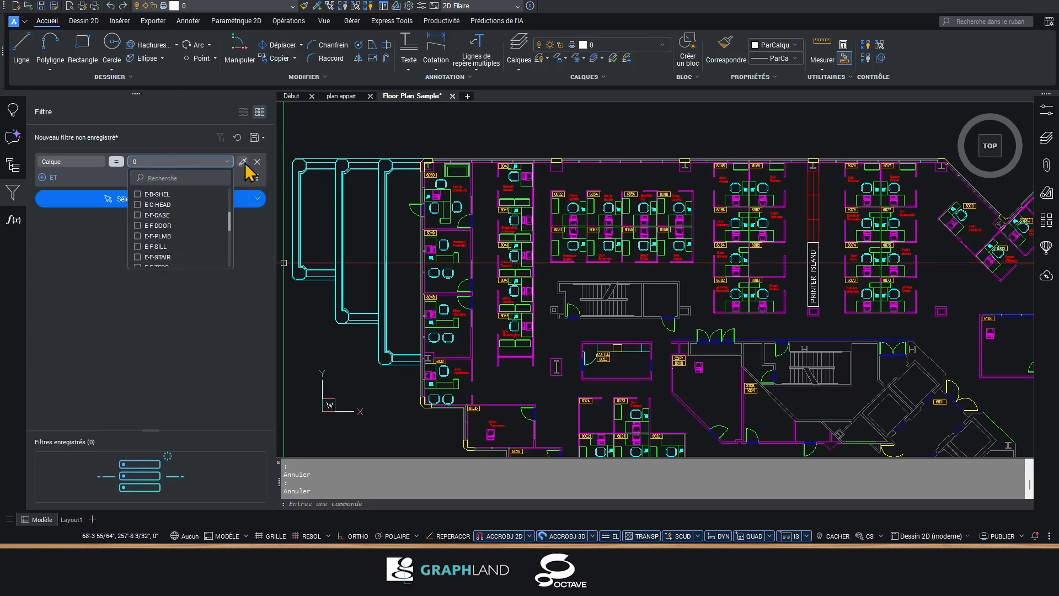
pyautogui.click(256, 162)
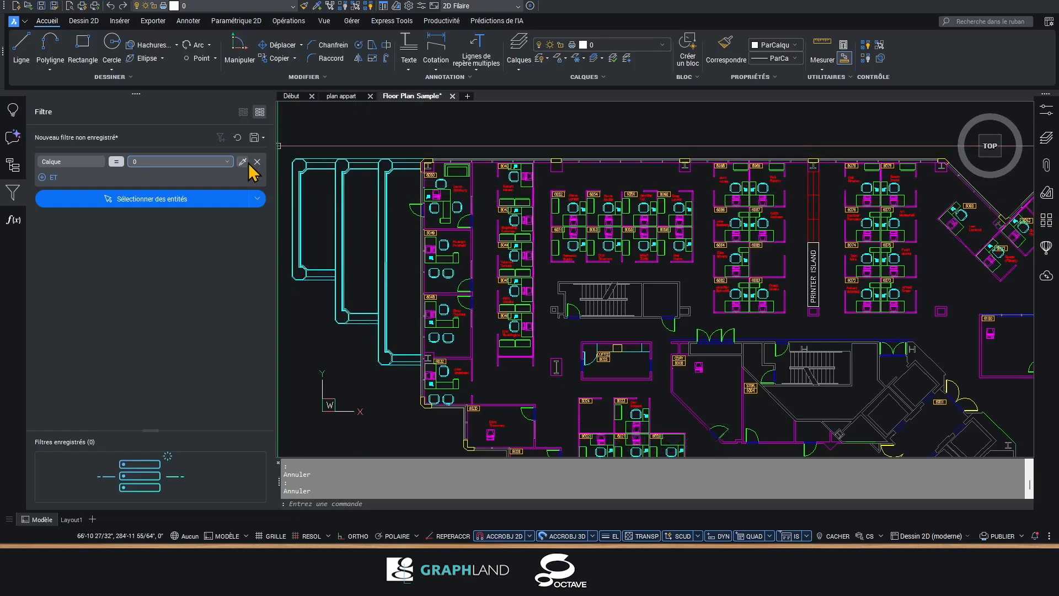
# - Set the Calque rule's value to CHAIRS by sampling a chair in the office plan
pyautogui.click(243, 162)
pyautogui.scroll(5, 469, 206)
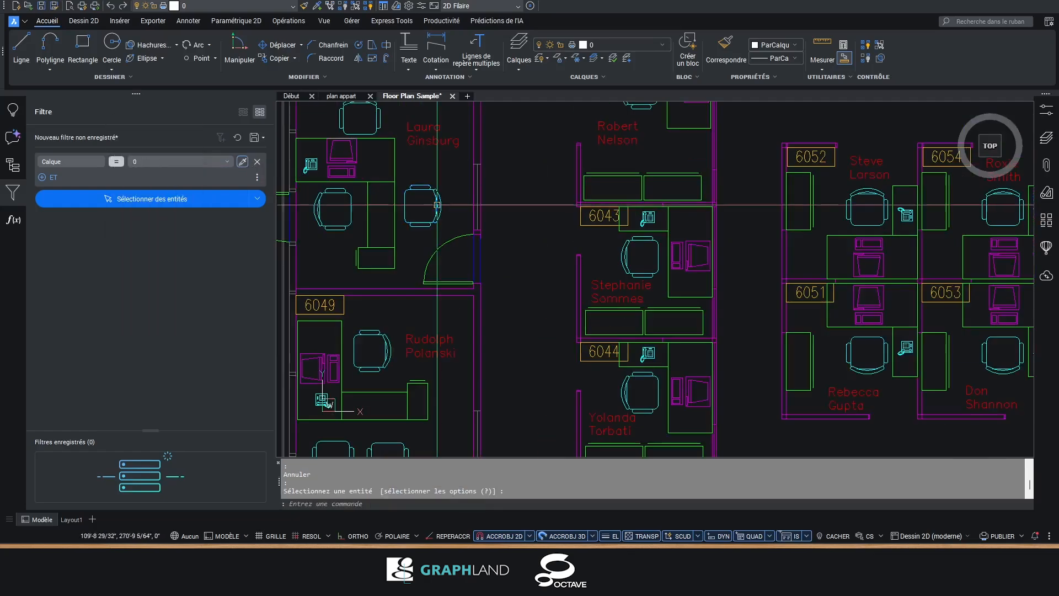
pyautogui.click(437, 205)
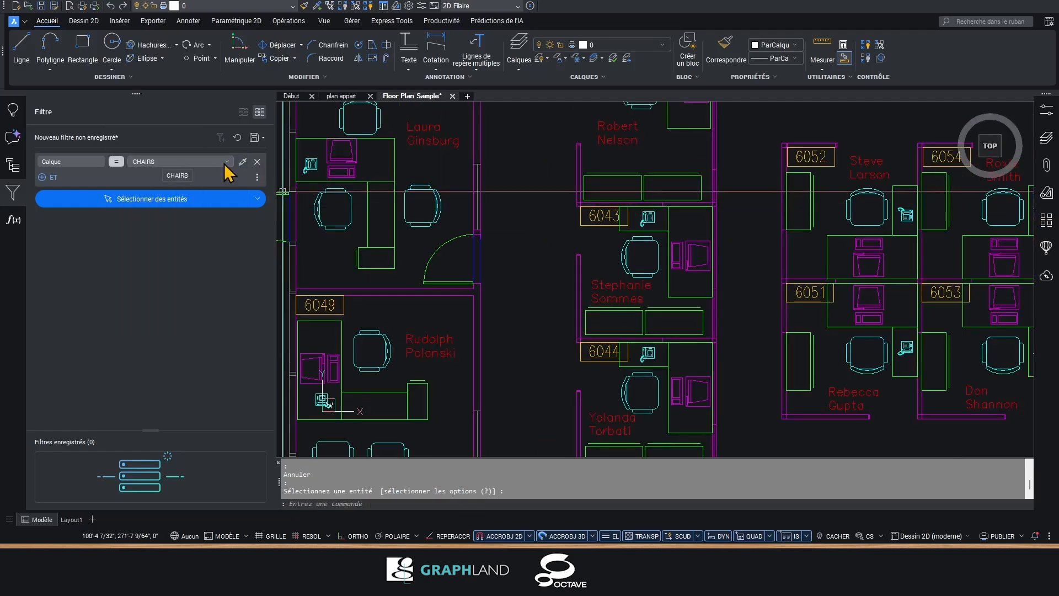
# - Search for "pho" among the layers and add PHONES to the Calque rule alongside CHAIRS
pyautogui.click(225, 162)
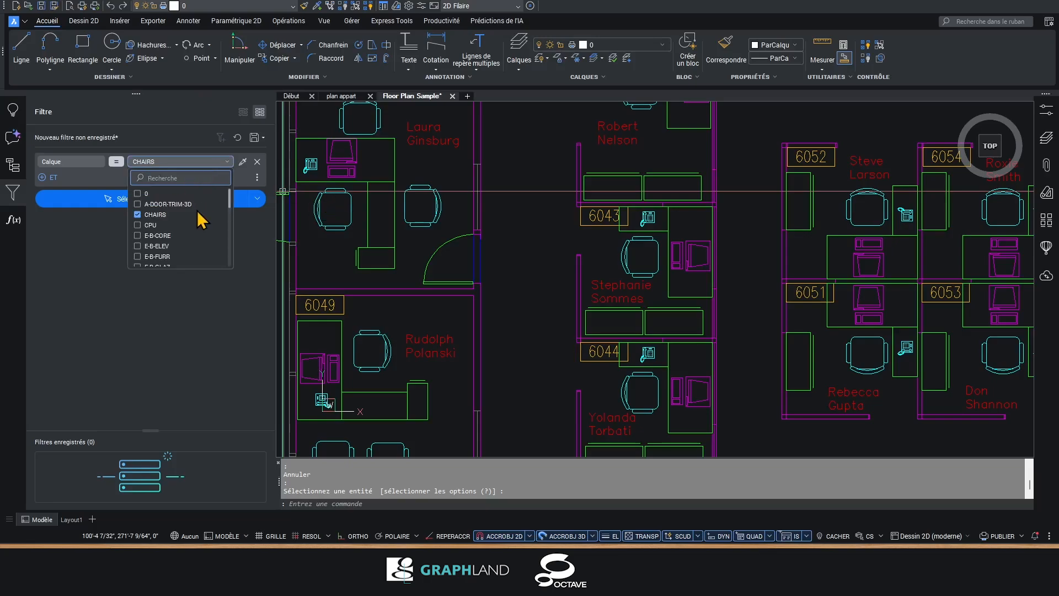
pyautogui.write('pho')
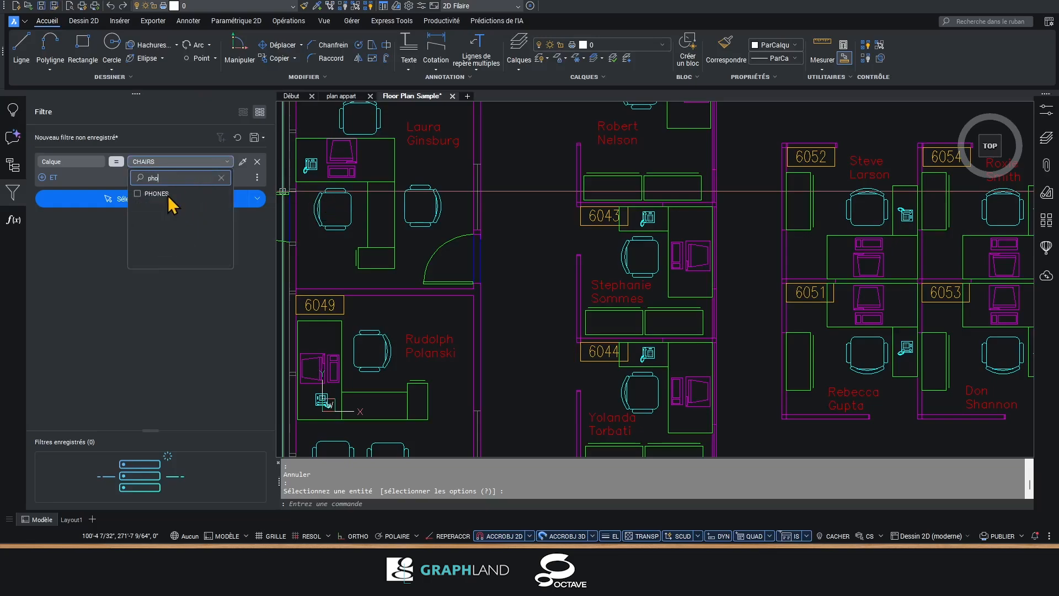
pyautogui.click(138, 194)
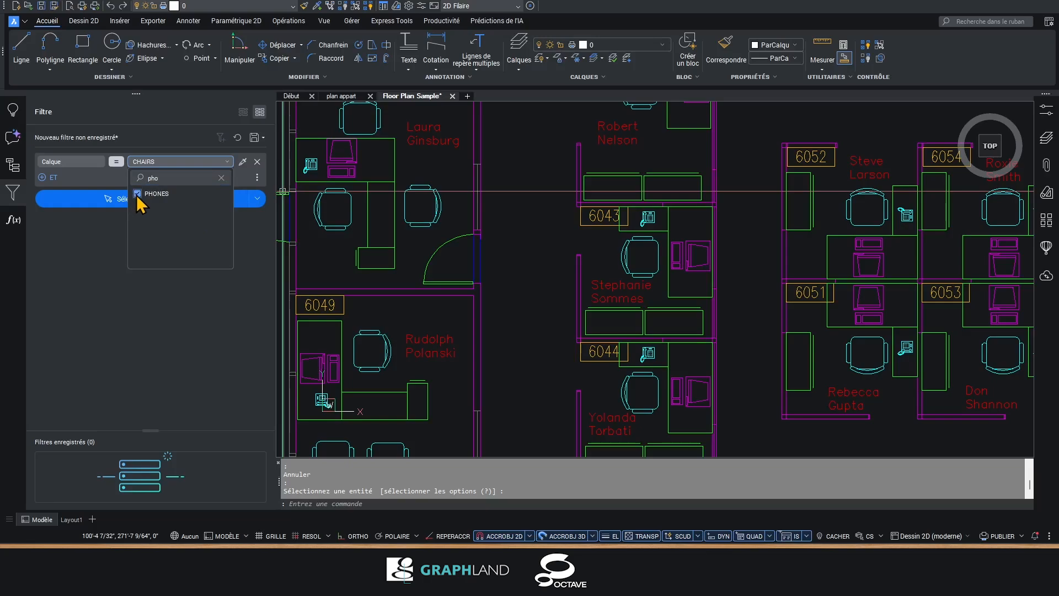
pyautogui.click(107, 269)
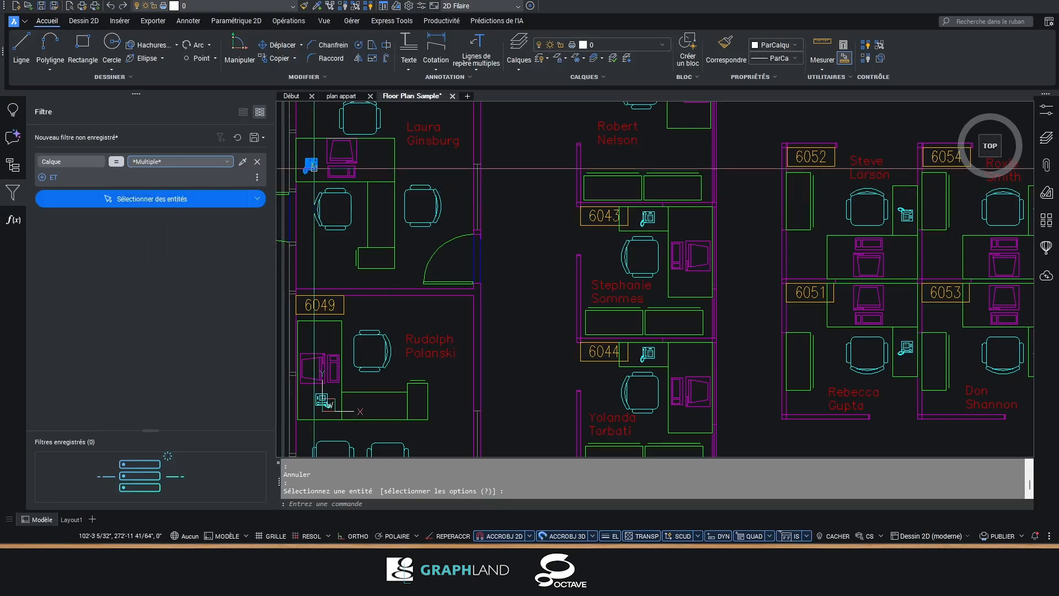
# - Check the extra options of the rule group for adding an OU rule, duplicating and clearing
pyautogui.moveTo(425, 188); pyautogui.dragTo(466, 203, button='middle')
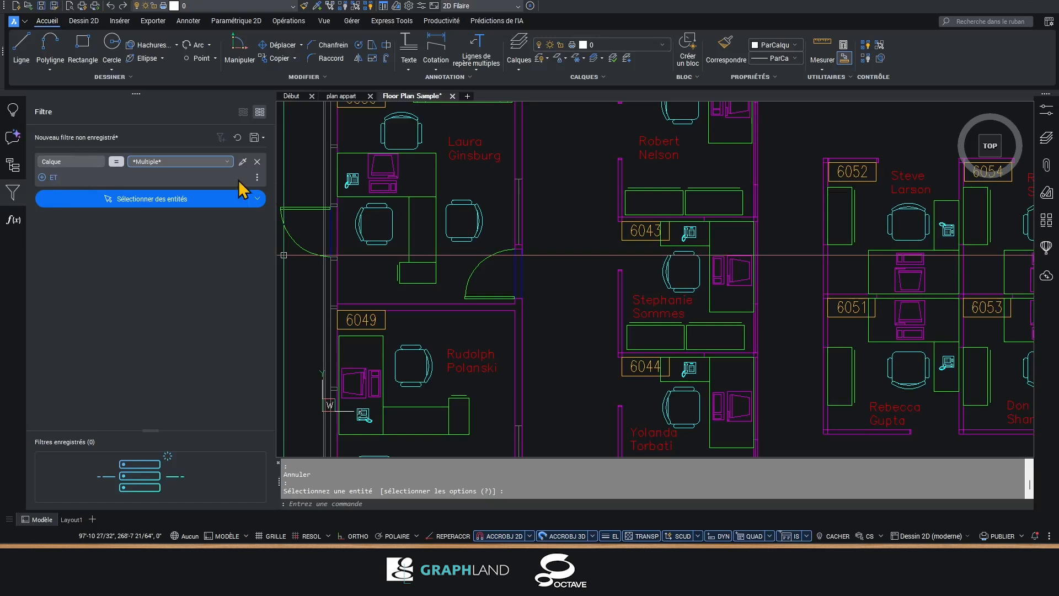
pyautogui.click(258, 177)
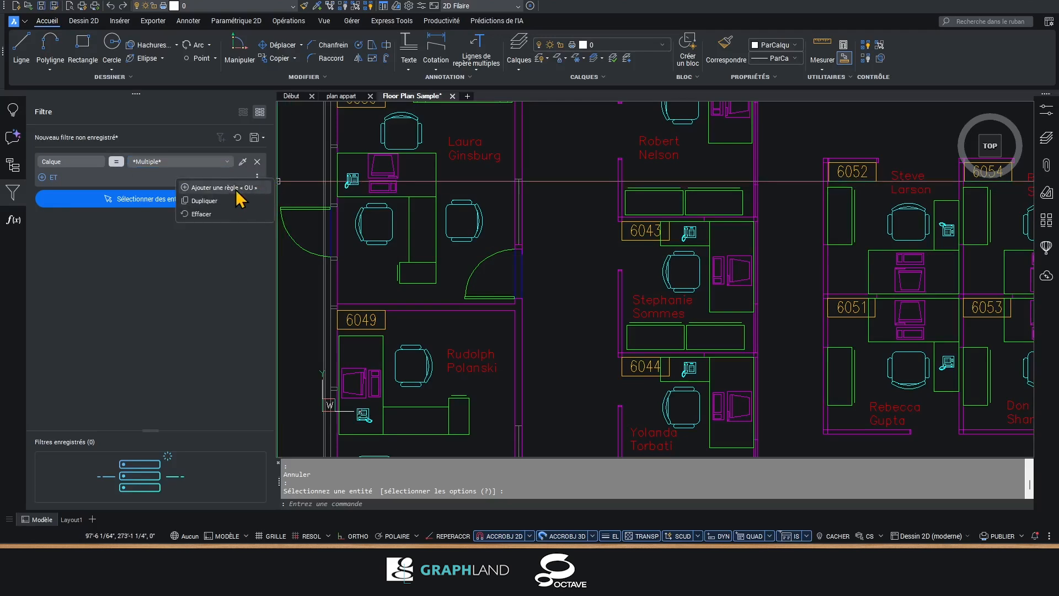
pyautogui.click(146, 263)
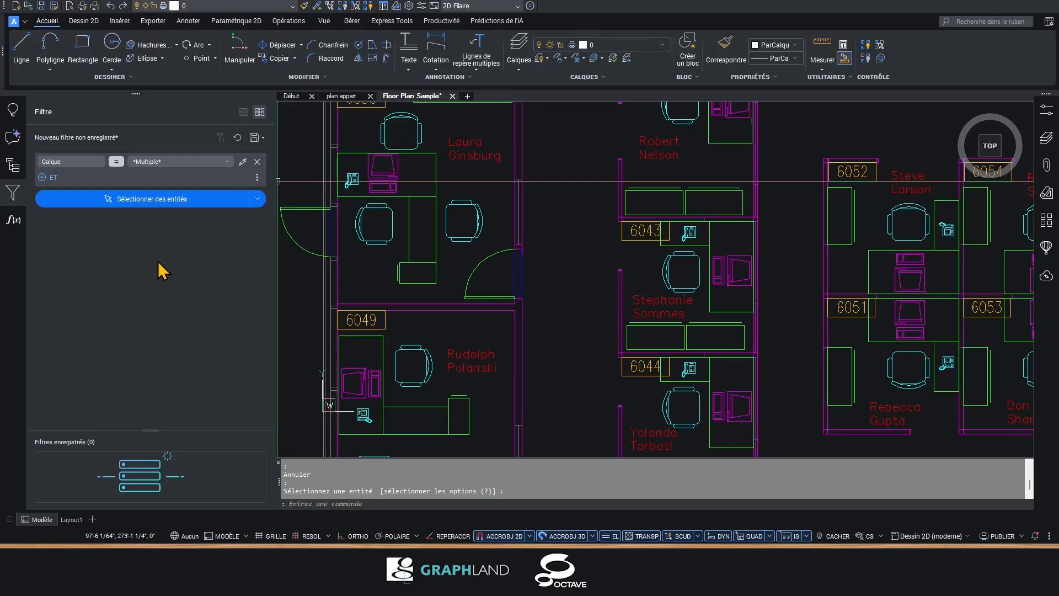
# - Add an ET rule on Type d'entité and set its value to Référence de bloc only
pyautogui.click(53, 178)
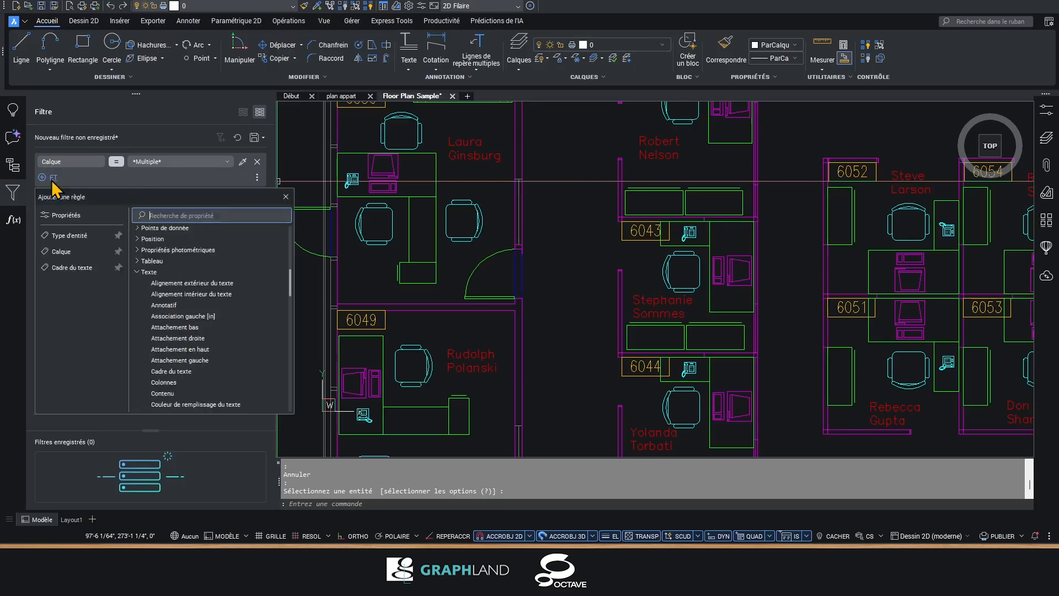
pyautogui.click(87, 237)
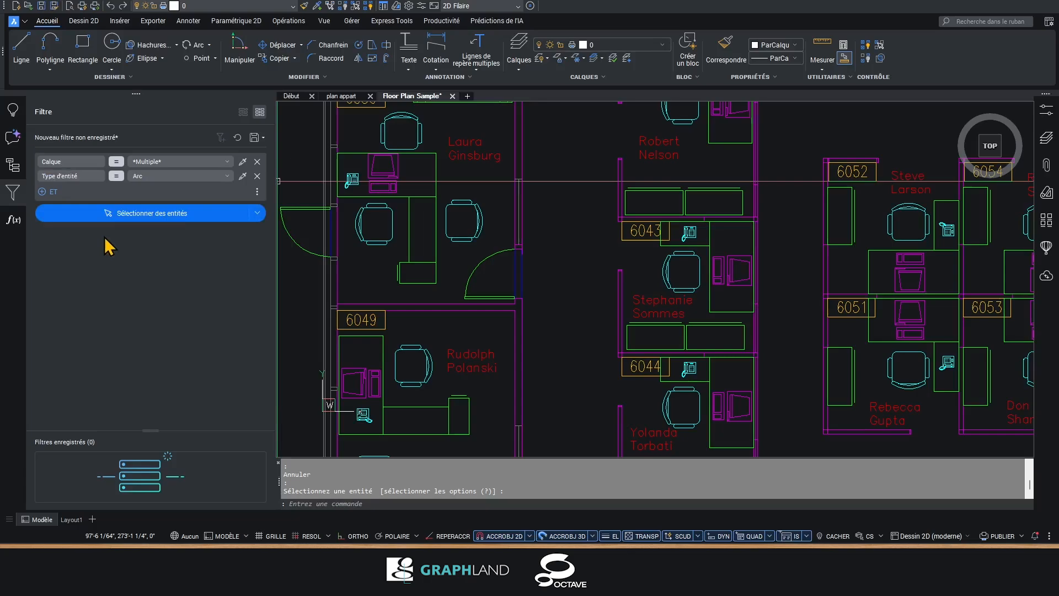
pyautogui.click(166, 177)
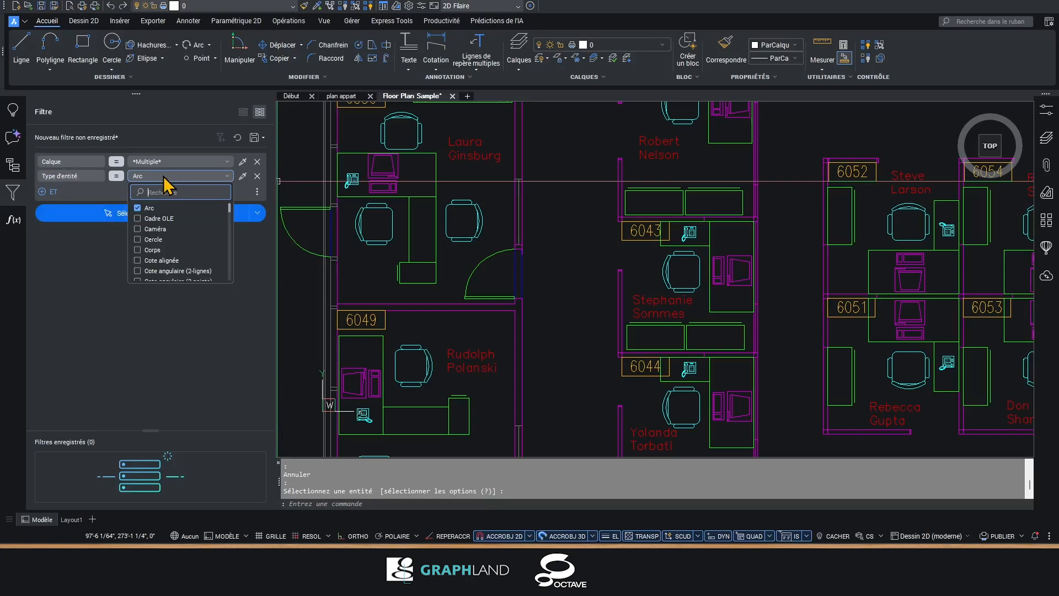
pyautogui.click(142, 208)
pyautogui.write('blo')
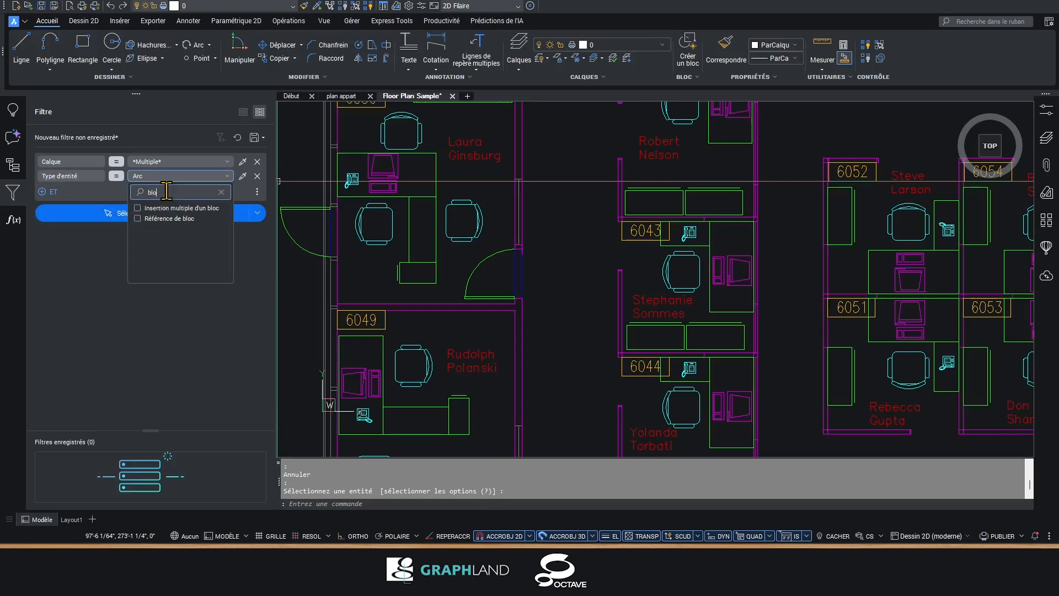
pyautogui.click(95, 264)
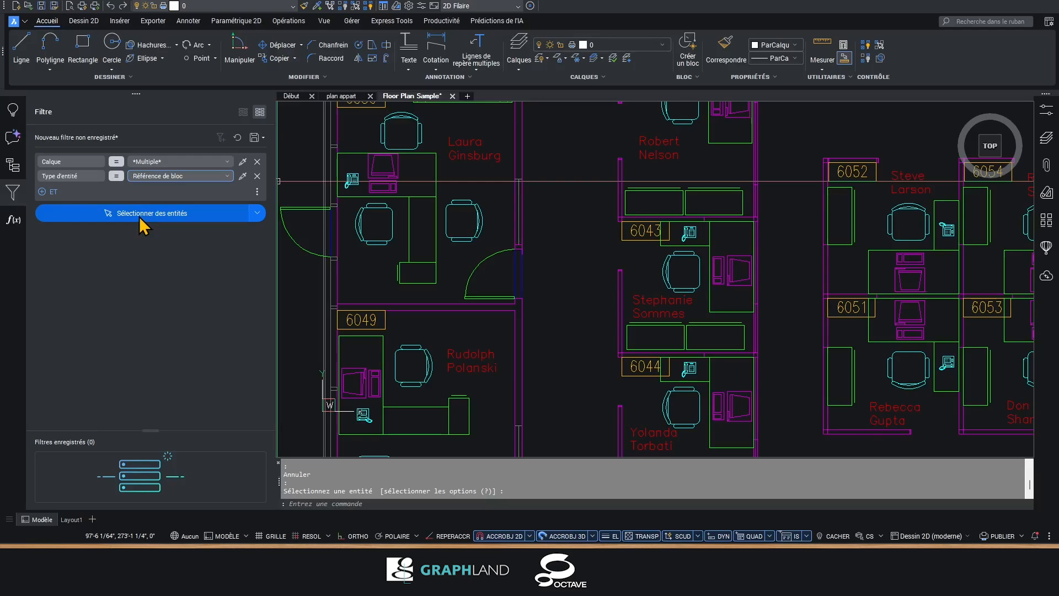
# - Look over the alternative selection and visibility actions, and select all drawing entities that match both filter rules
pyautogui.click(257, 213)
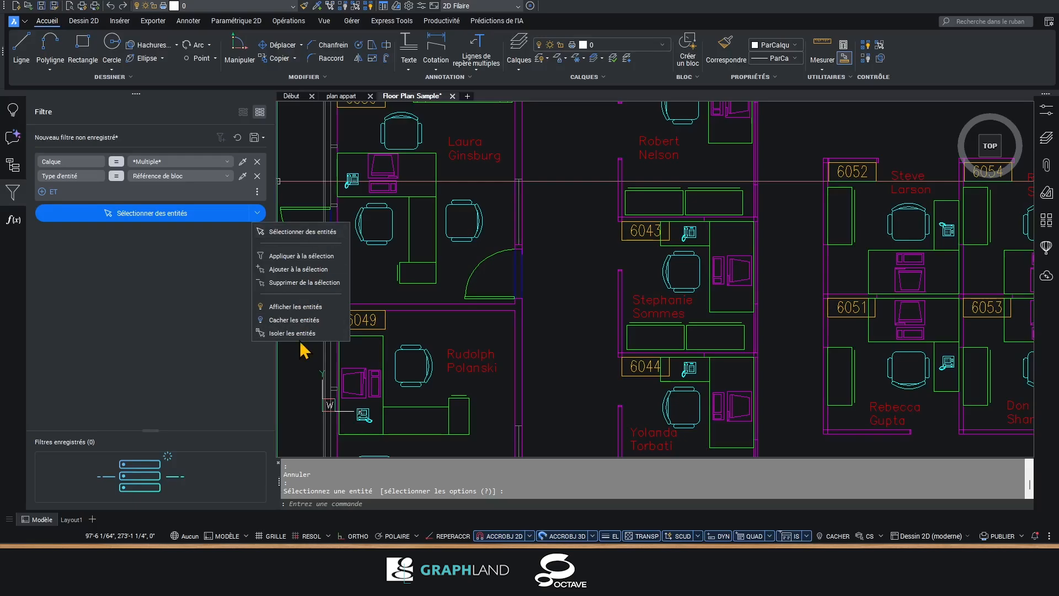
pyautogui.click(166, 290)
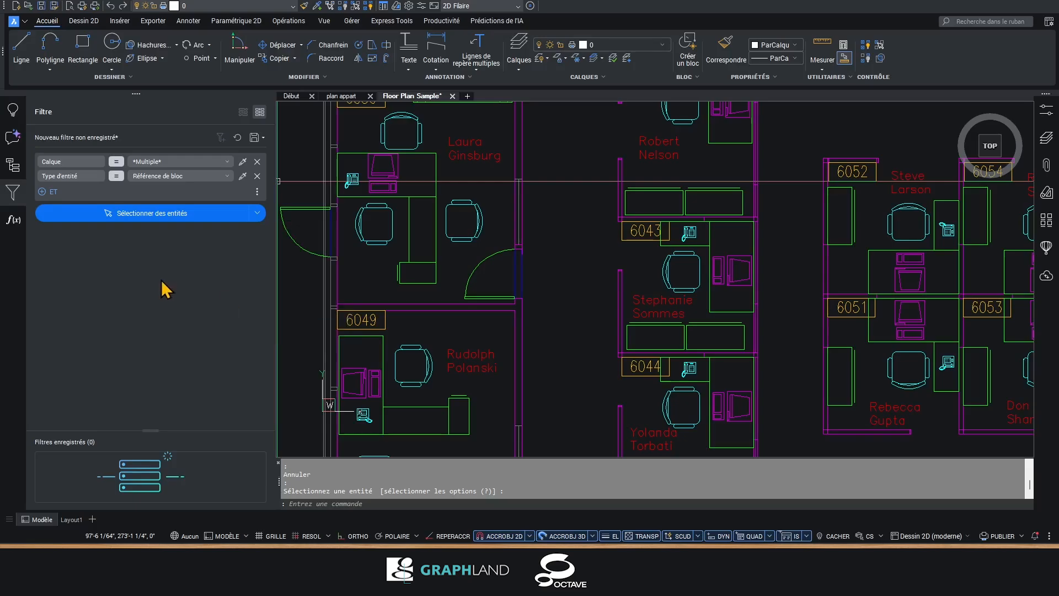
pyautogui.click(142, 221)
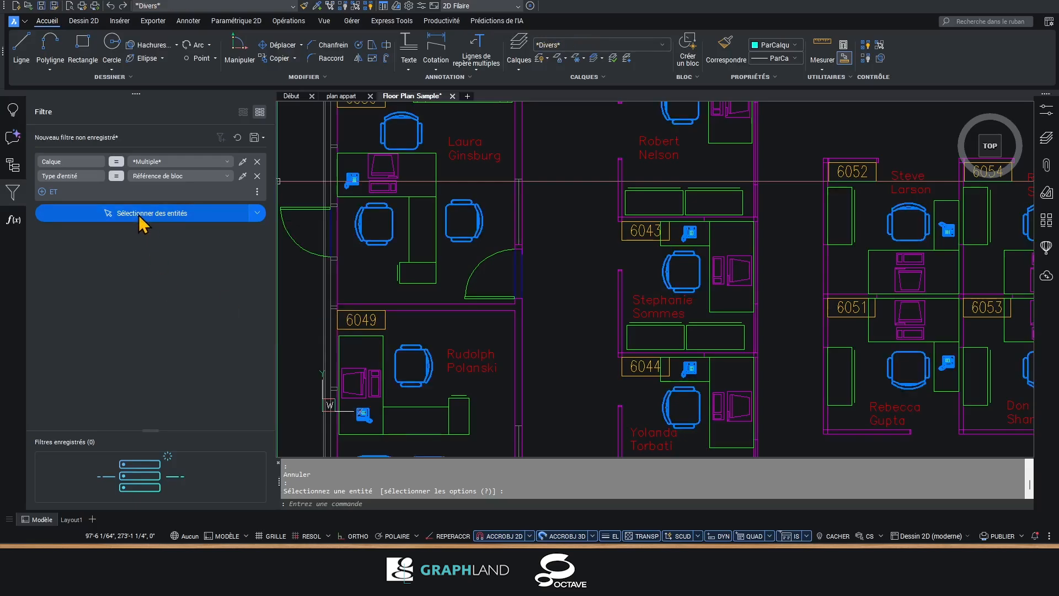
# - Show the properties of the selected block references and look over the matching chairs and phones in the floor plan
pyautogui.click(1046, 109)
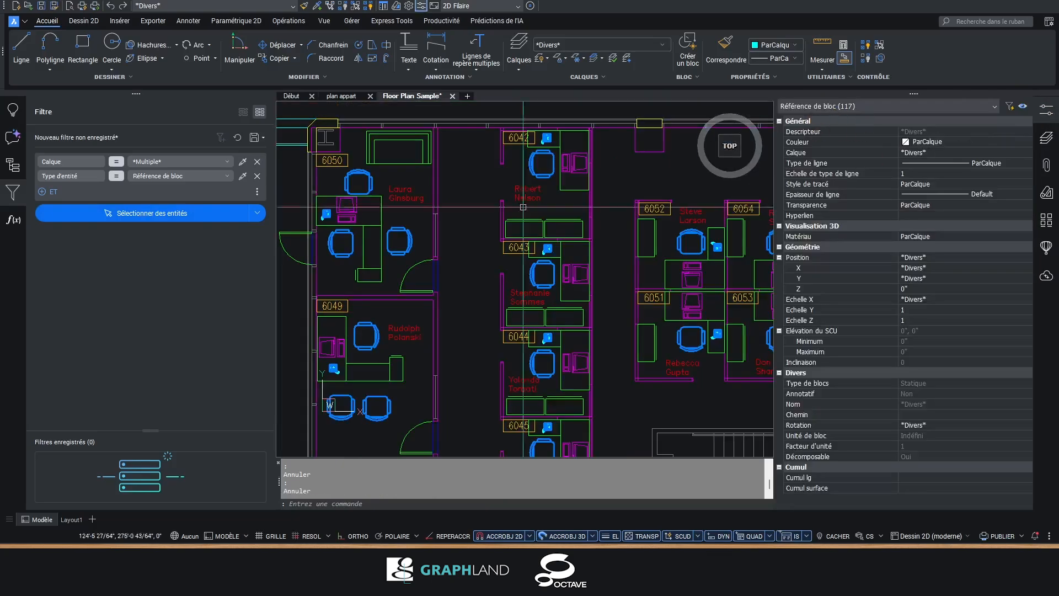
pyautogui.scroll(-5, 523, 207)
pyautogui.scroll(3, 534, 215)
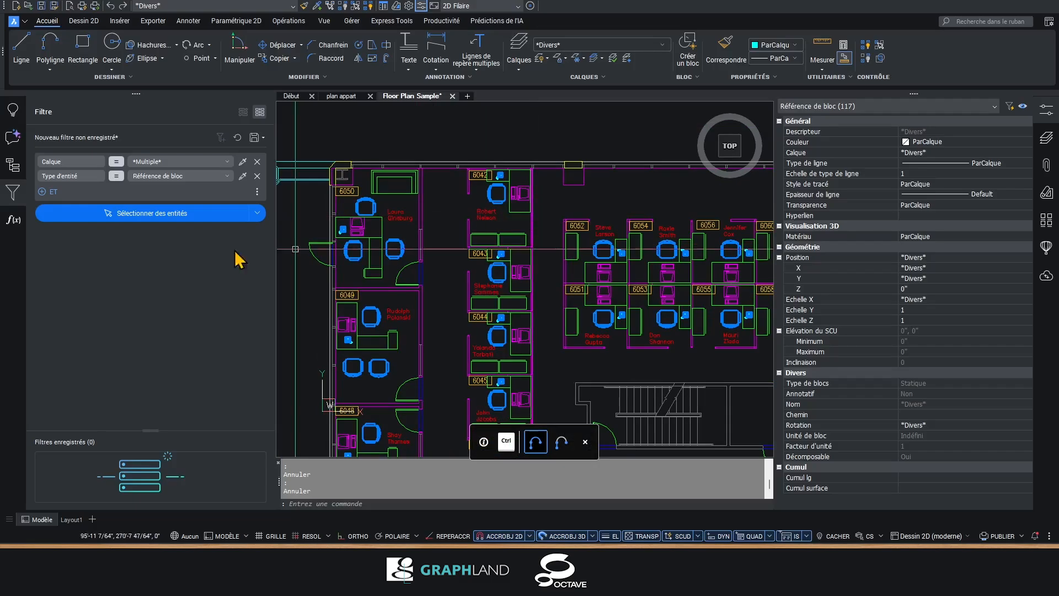
# - Save the current filter under the name "chaises et tel"
pyautogui.click(254, 138)
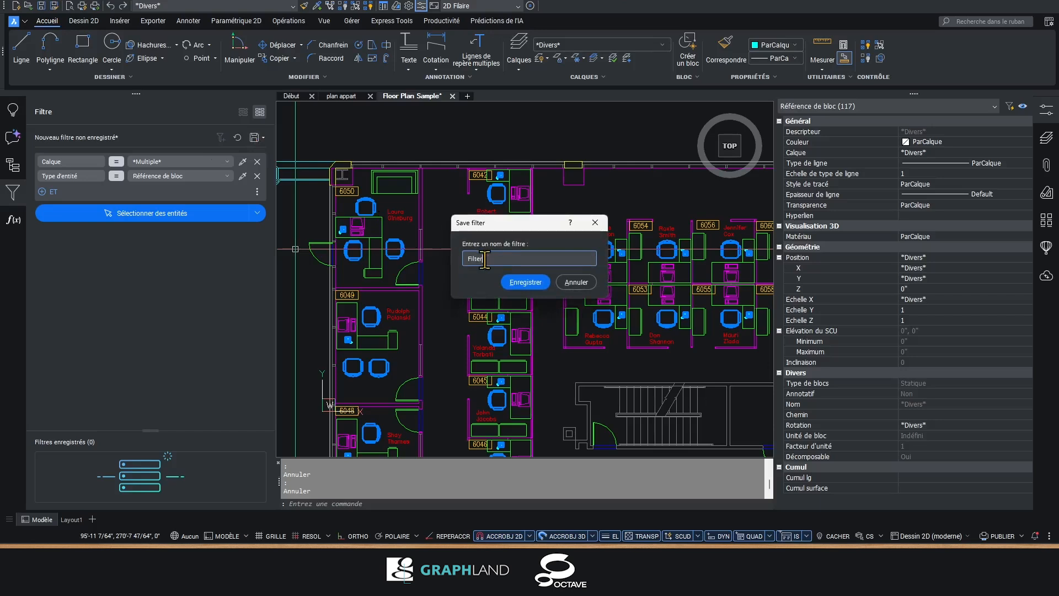
pyautogui.moveTo(483, 258); pyautogui.dragTo(458, 267)
pyautogui.write('chaises et tel')
pyautogui.click(542, 282)
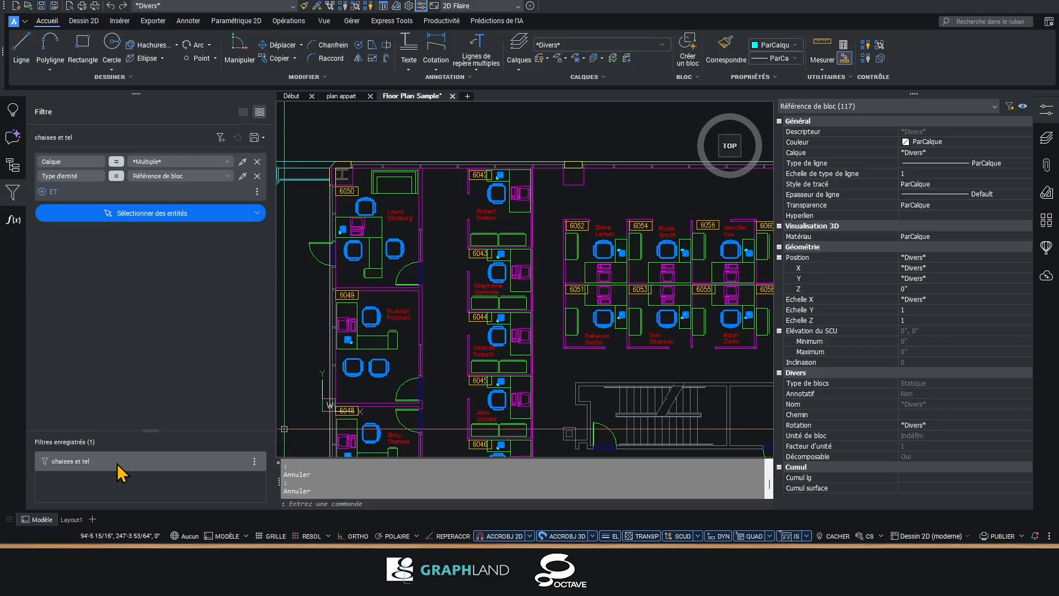
# - Review the actions available for the saved "chaises et tel" filter without applying any
pyautogui.click(254, 462)
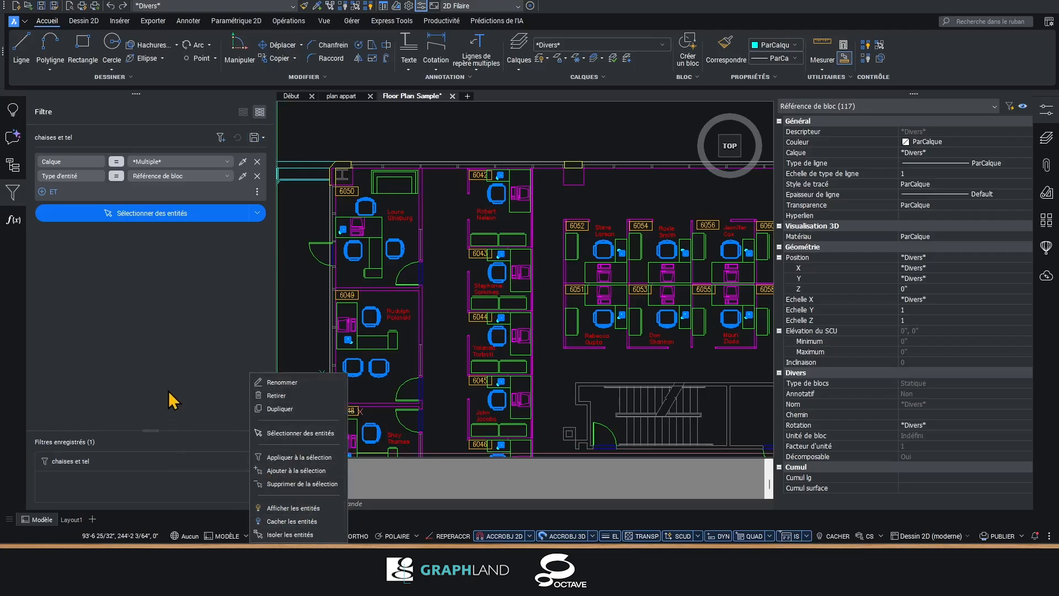
pyautogui.press('Escape')
pyautogui.press('Escape')
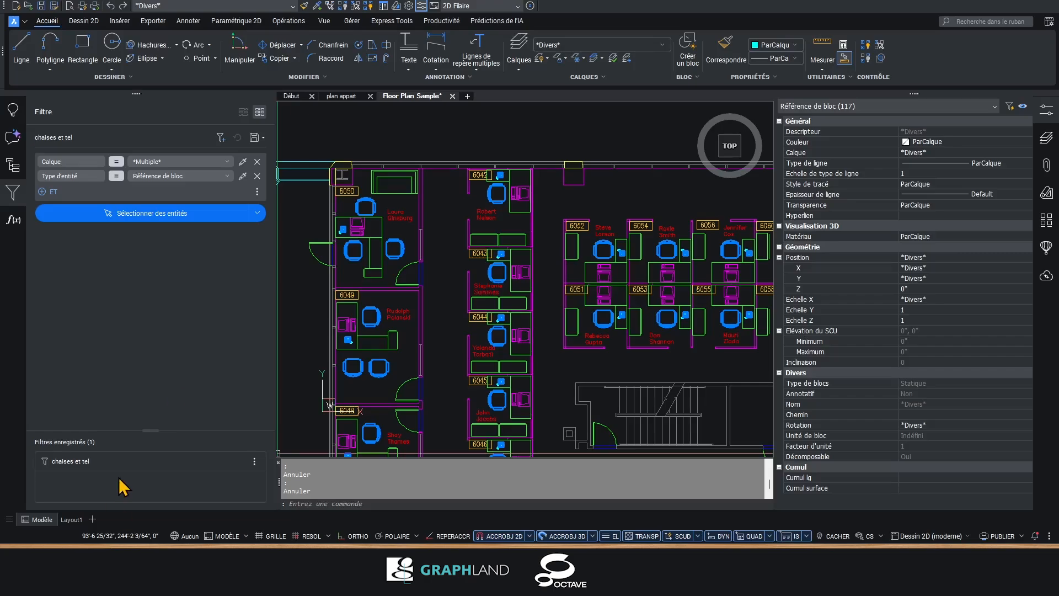
# - Clear the filter rules, reload the saved "chaises et tel" filter and start a new empty filter
pyautogui.click(220, 138)
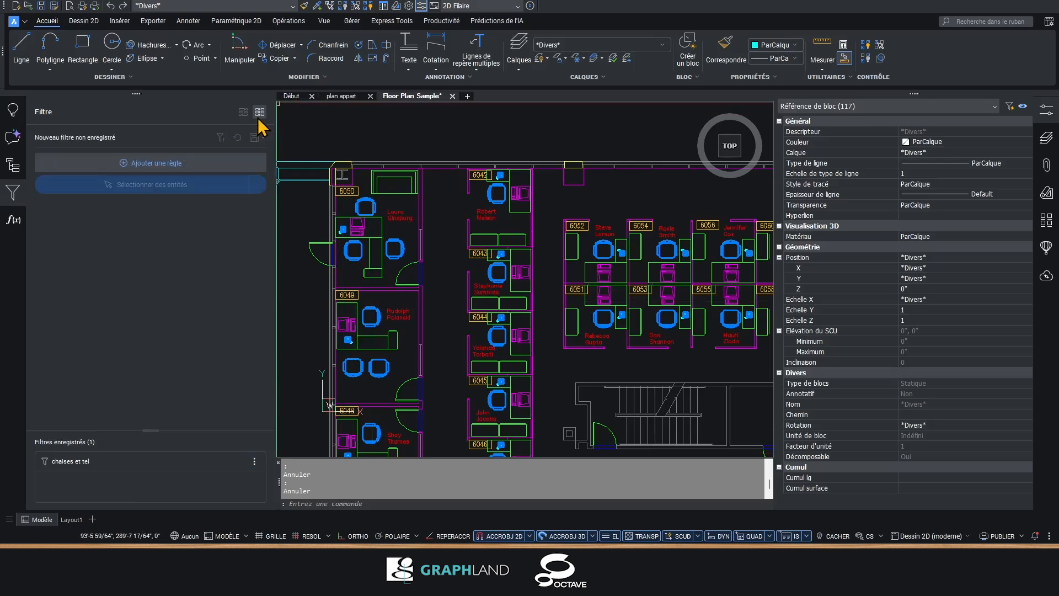
pyautogui.click(97, 464)
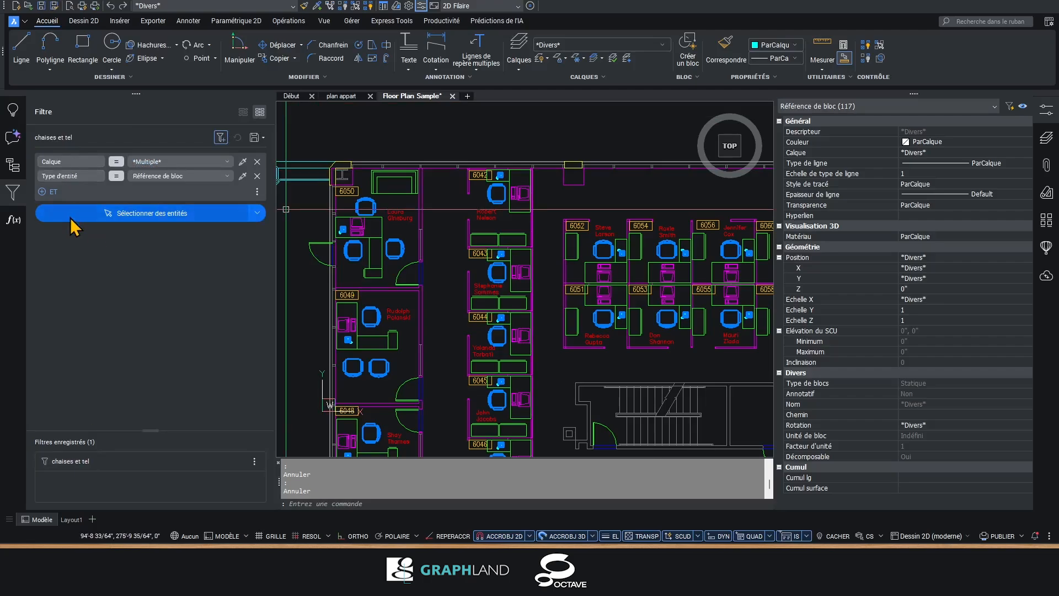
pyautogui.click(221, 141)
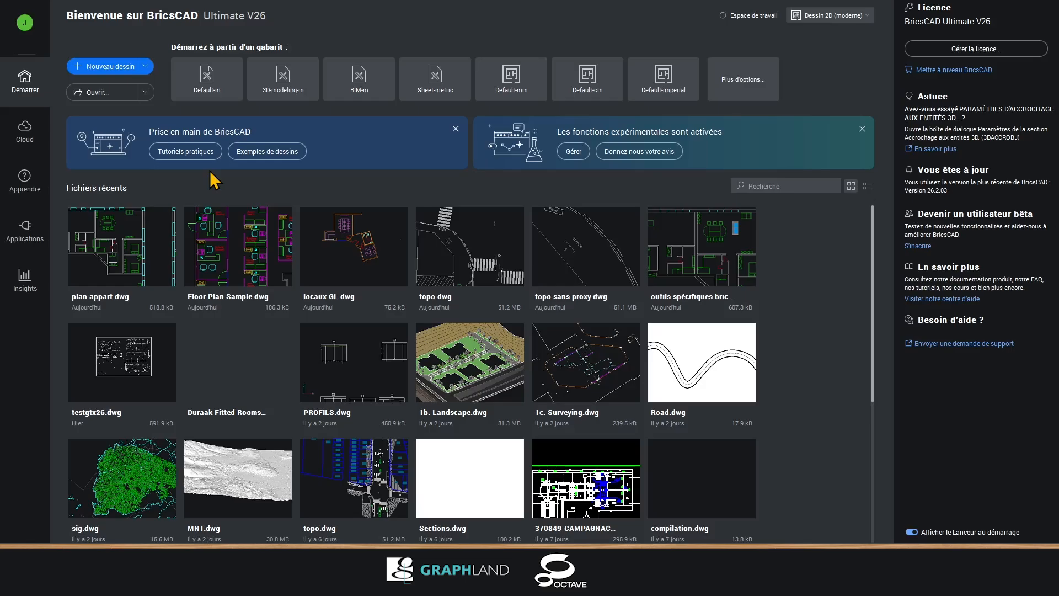
# - Open Floor Plan Sample.dwg from the recent files and launch ETATDWG with a custom routine from its optimisation notification
pyautogui.click(234, 239)
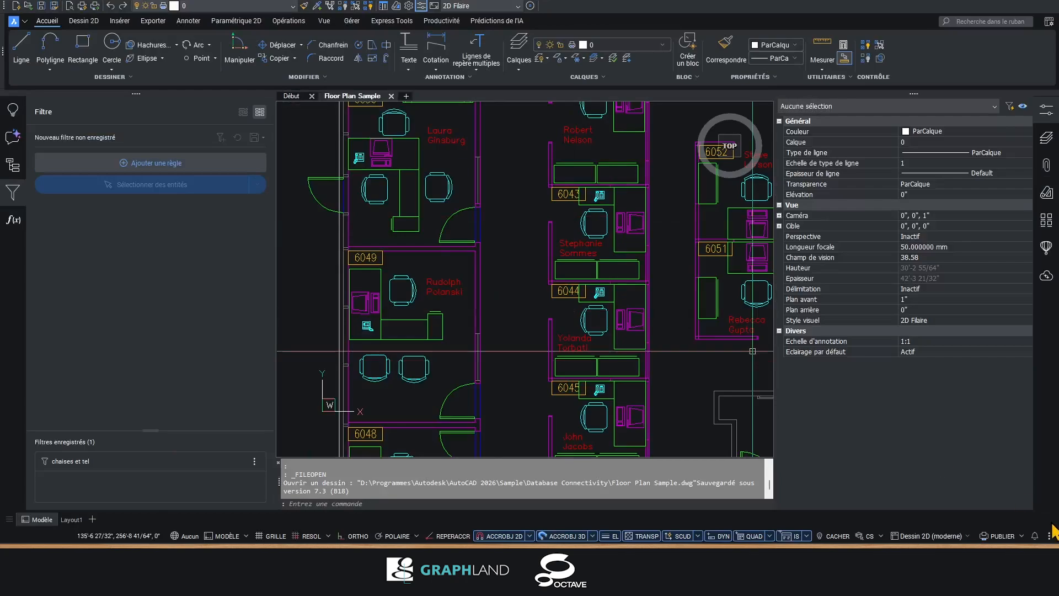
pyautogui.click(1034, 537)
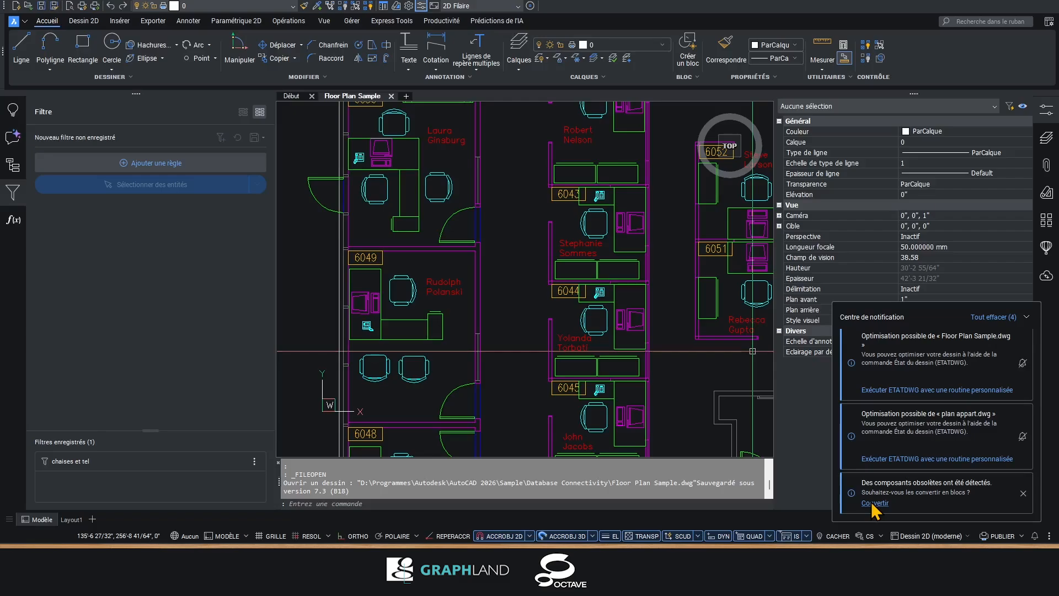
pyautogui.click(917, 390)
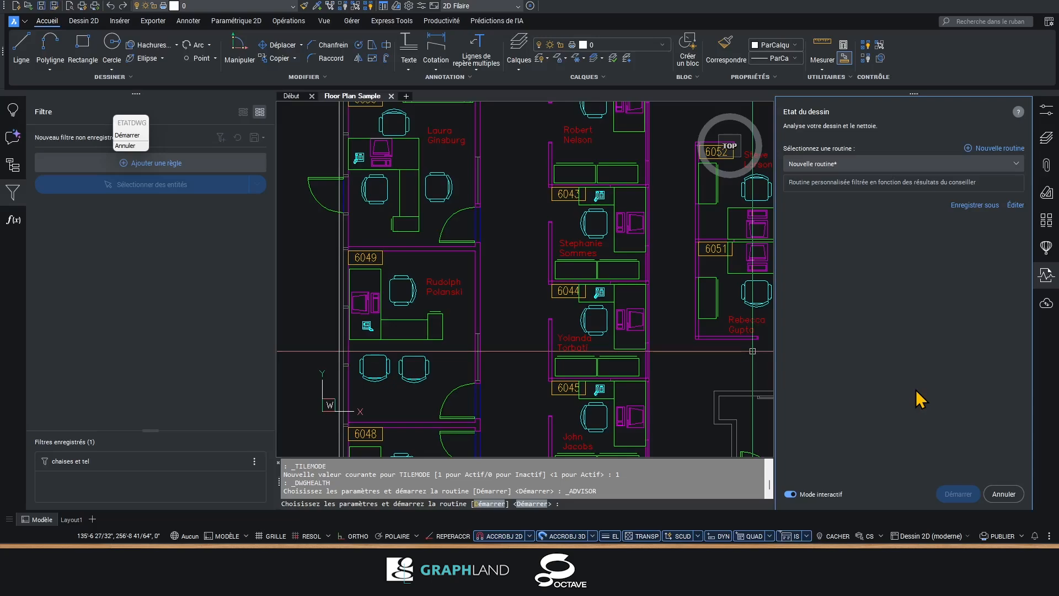
# - Run the "Réduire la taille du dessin" routine through its Purger, duplicate geometry and duplicate block tasks, and finish it
pyautogui.click(1016, 163)
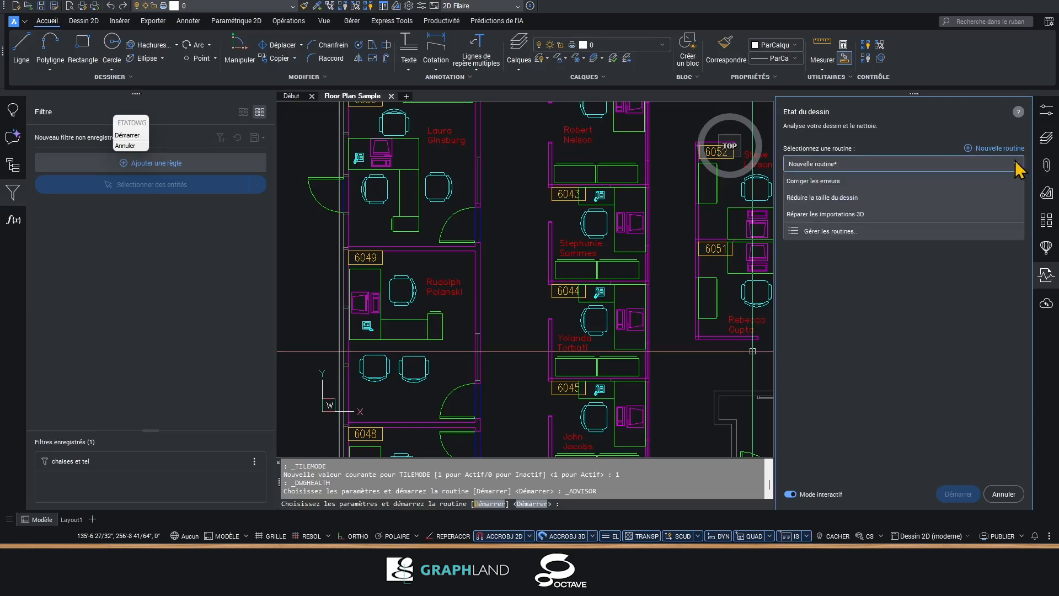
pyautogui.click(909, 198)
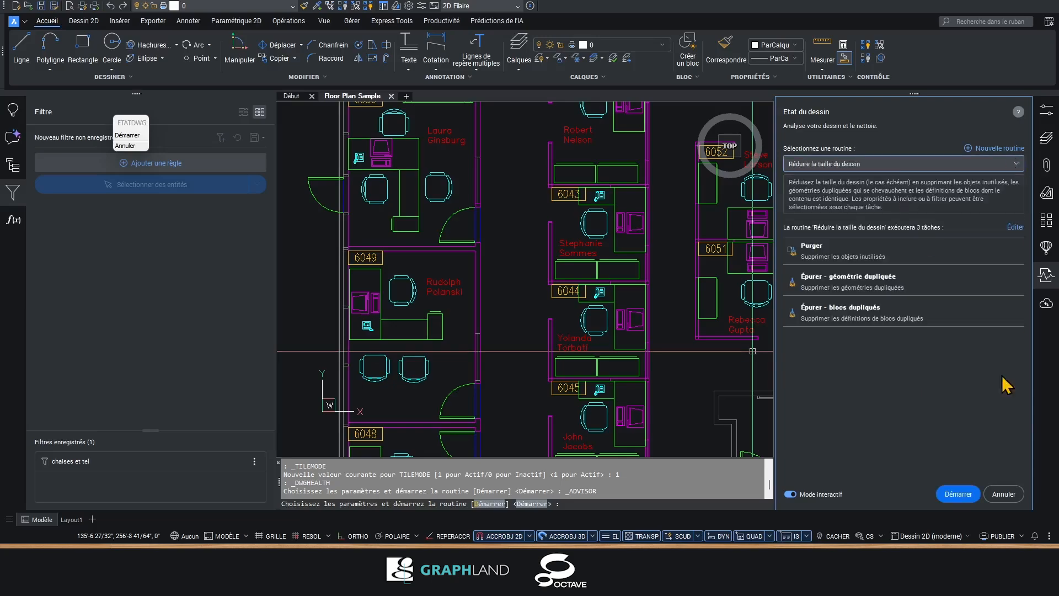
pyautogui.click(958, 493)
pyautogui.click(961, 495)
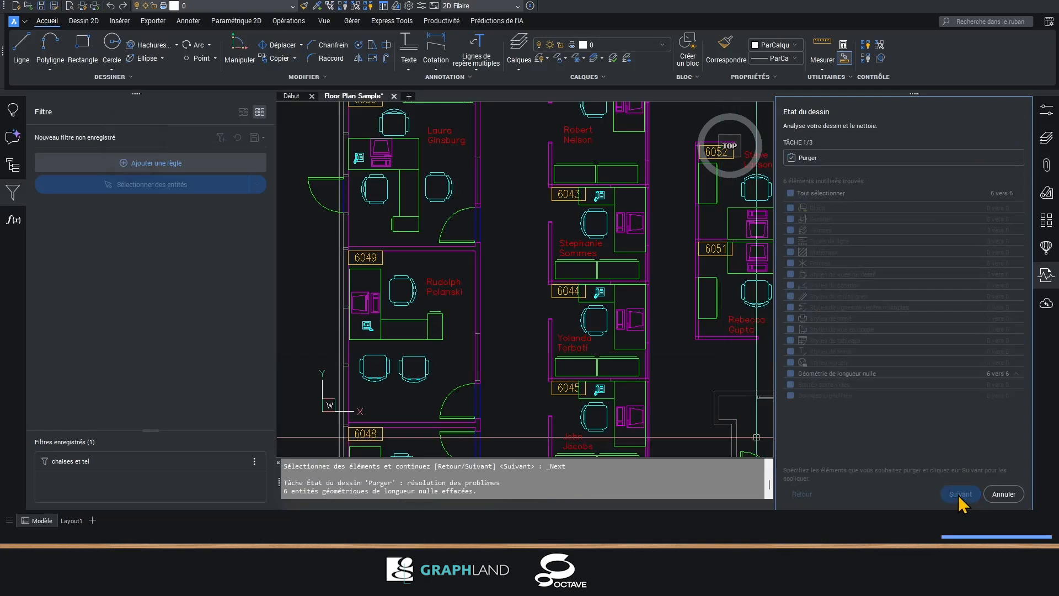
pyautogui.click(961, 494)
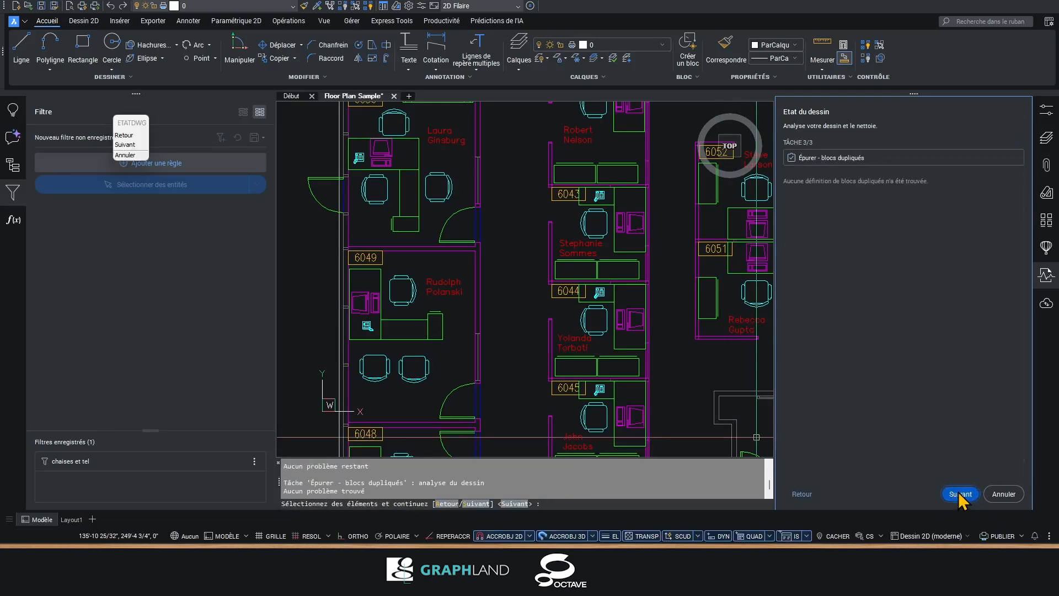
pyautogui.click(960, 494)
pyautogui.click(1002, 494)
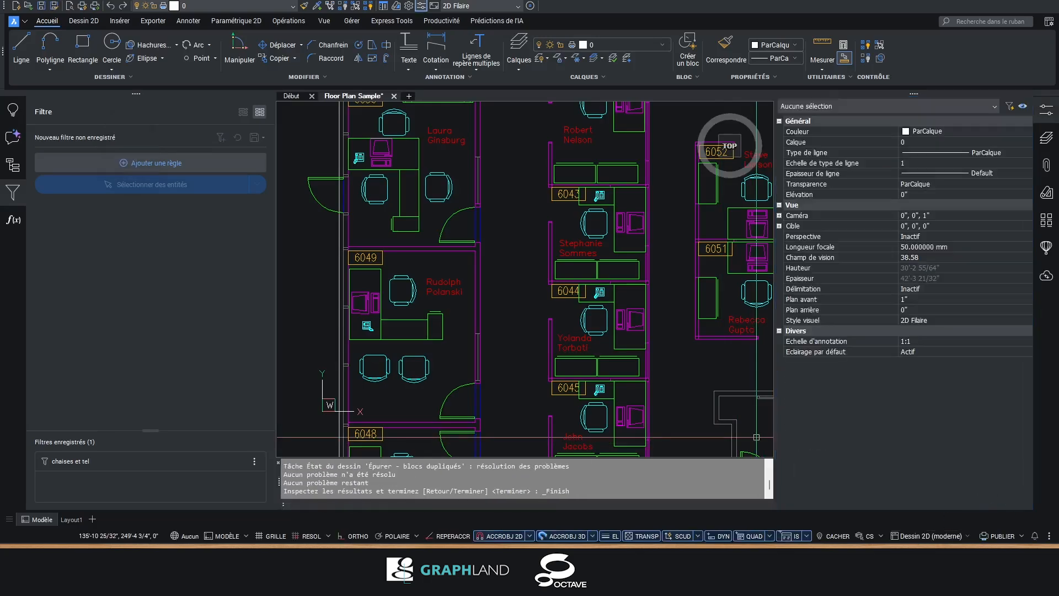
# - Check the notification display options for showing the badge alone or with the dialog box
pyautogui.click(881, 535)
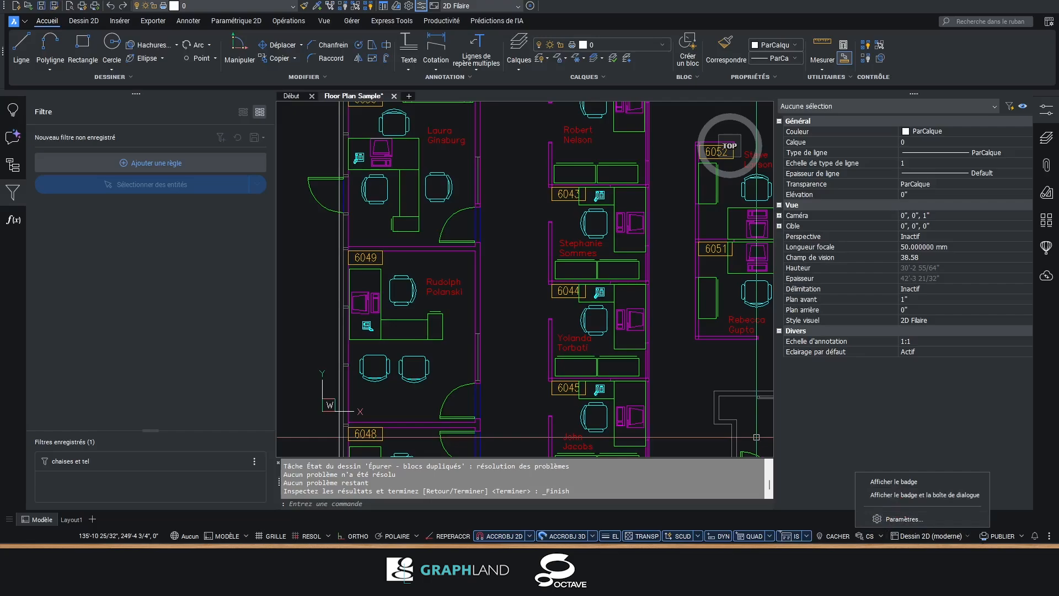
pyautogui.click(1036, 536)
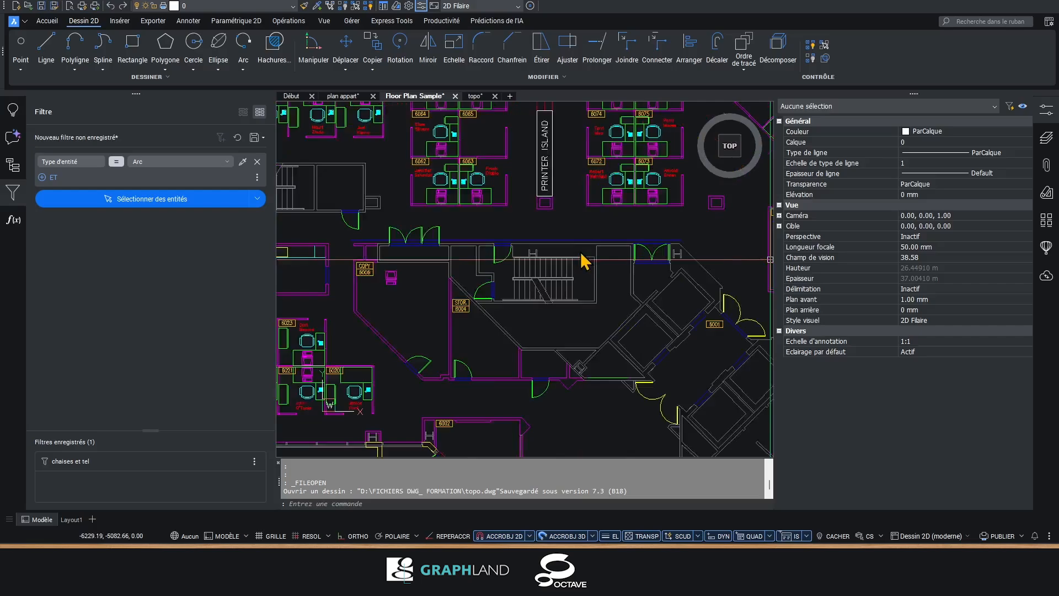
# - Shrink the upper stair tread array to 6 columns with its end grip and stretch it back to 12 columns
pyautogui.scroll(5, 539, 260)
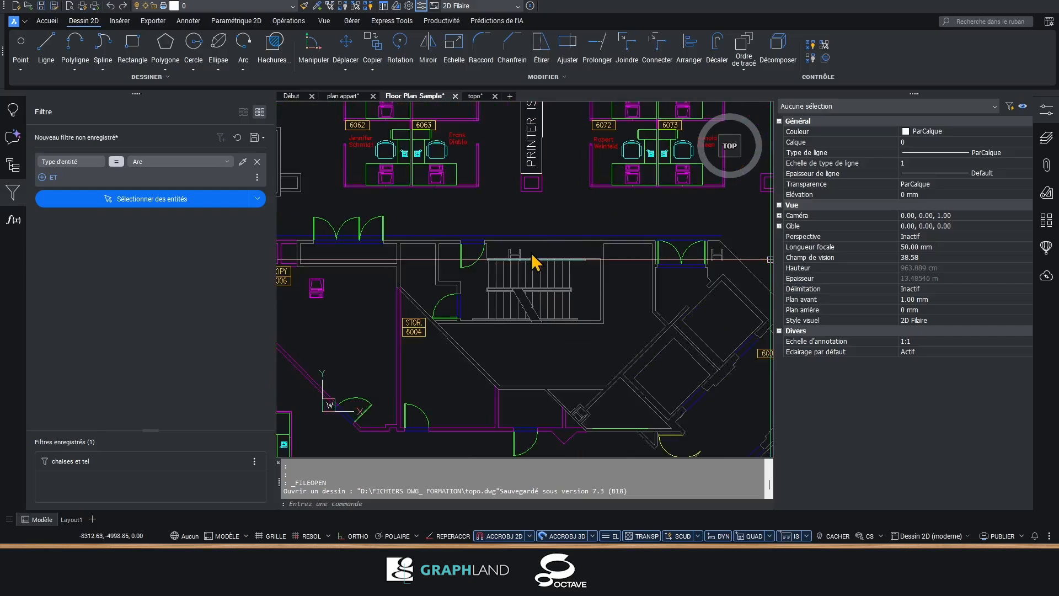
pyautogui.click(505, 273)
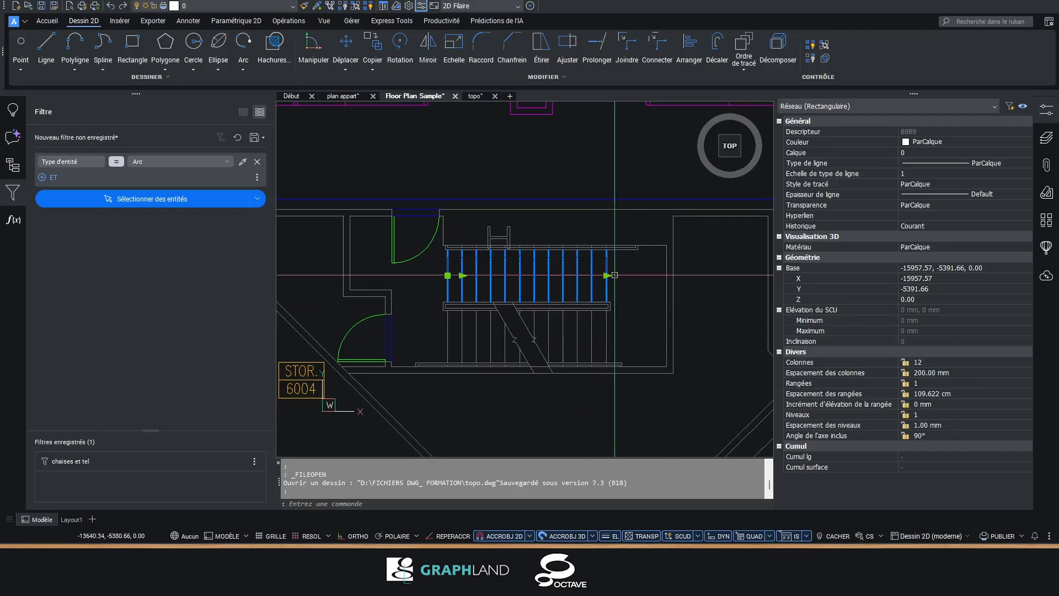
pyautogui.scroll(4, 606, 275)
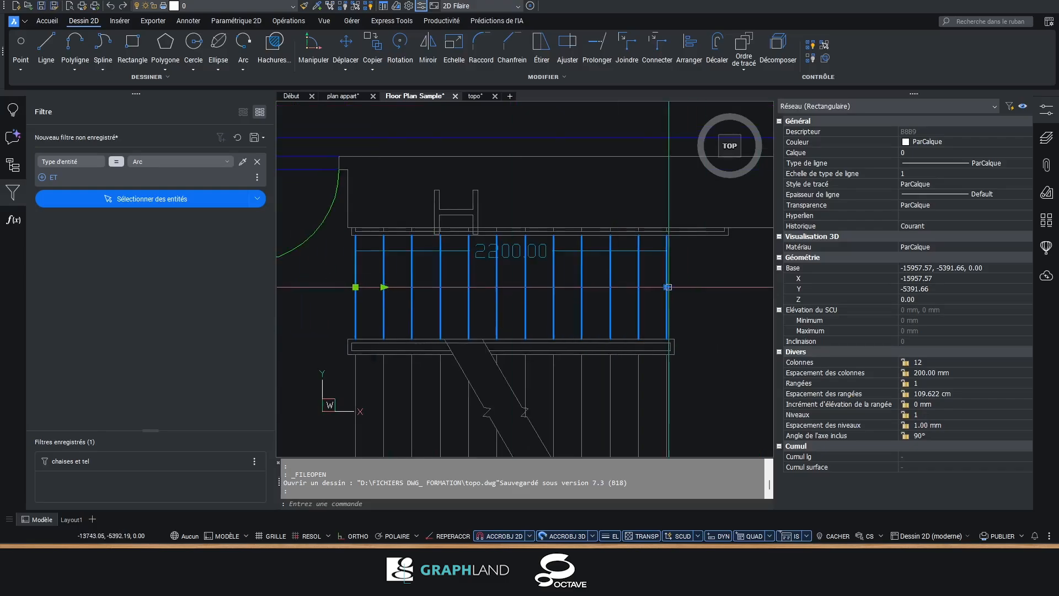
pyautogui.click(667, 286)
pyautogui.click(497, 287)
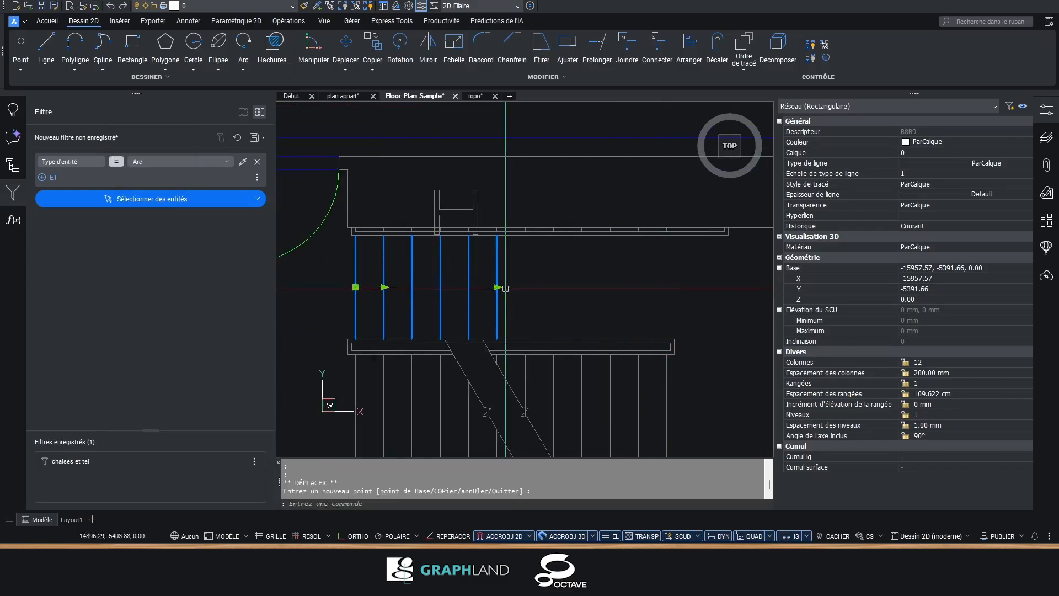
pyautogui.click(497, 286)
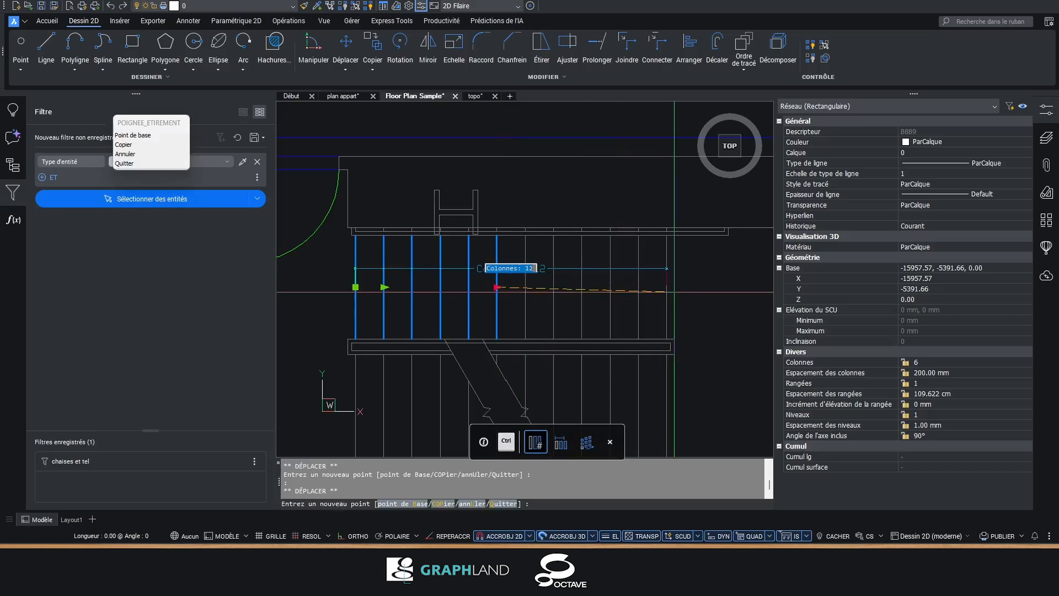
pyautogui.click(692, 336)
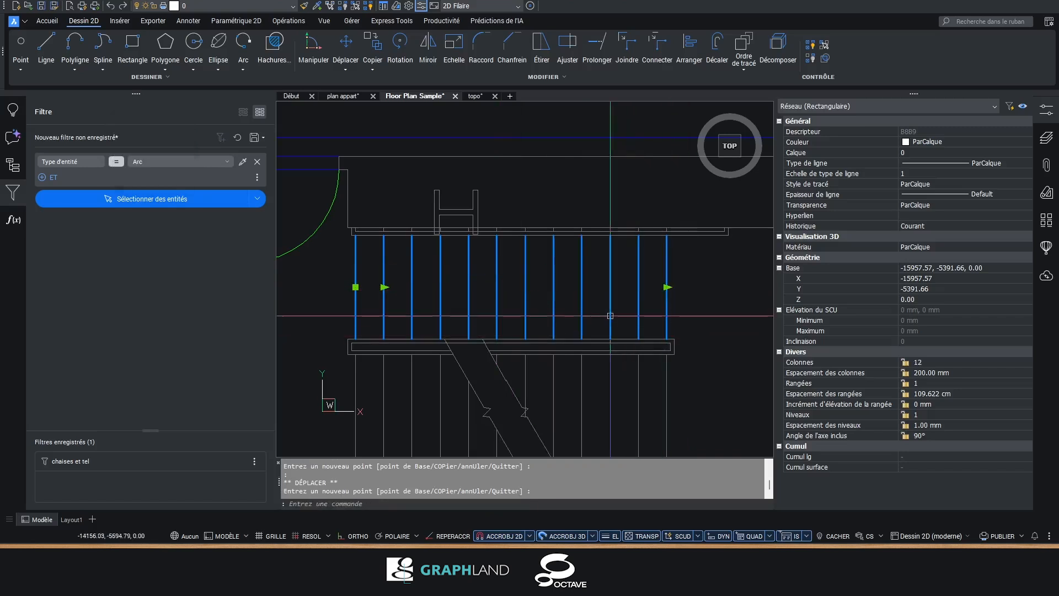
# - Widen the stair array's column spacing to about 270 mm with its grip, and reset the spacing to 200 mm
pyautogui.click(383, 287)
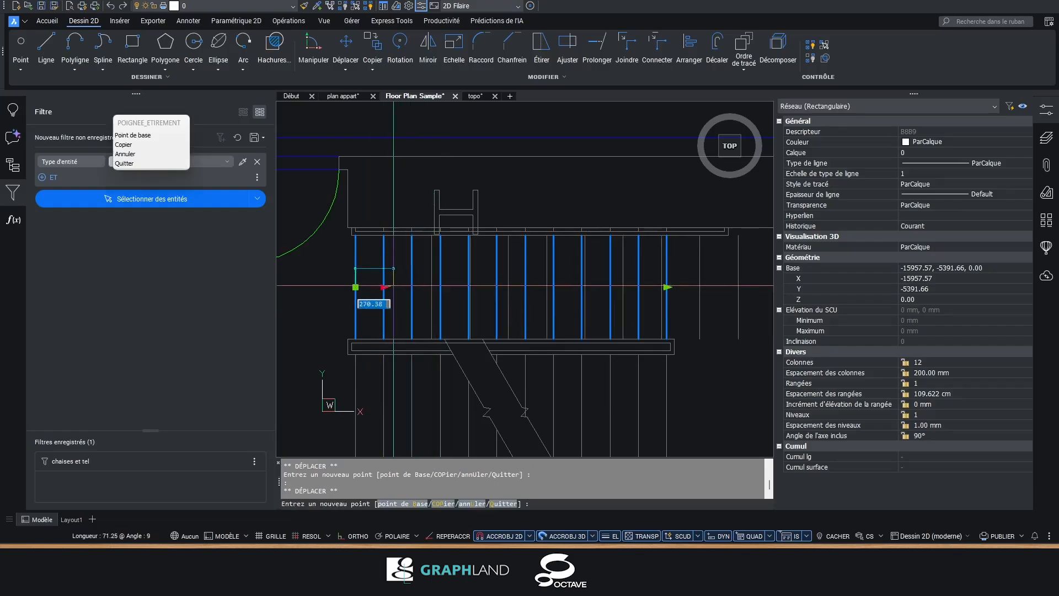
pyautogui.click(394, 286)
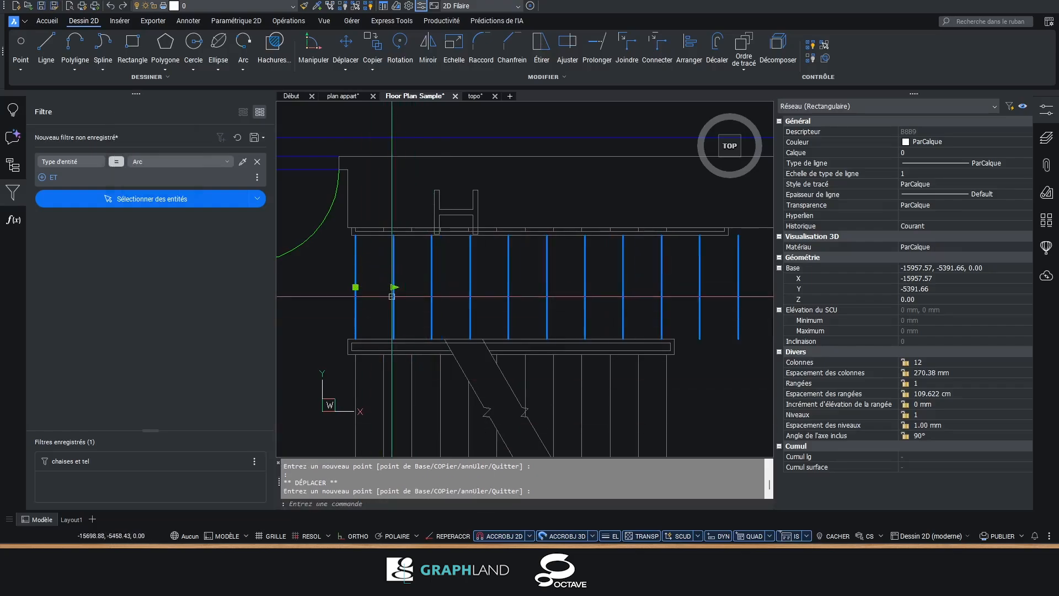
pyautogui.write('200')
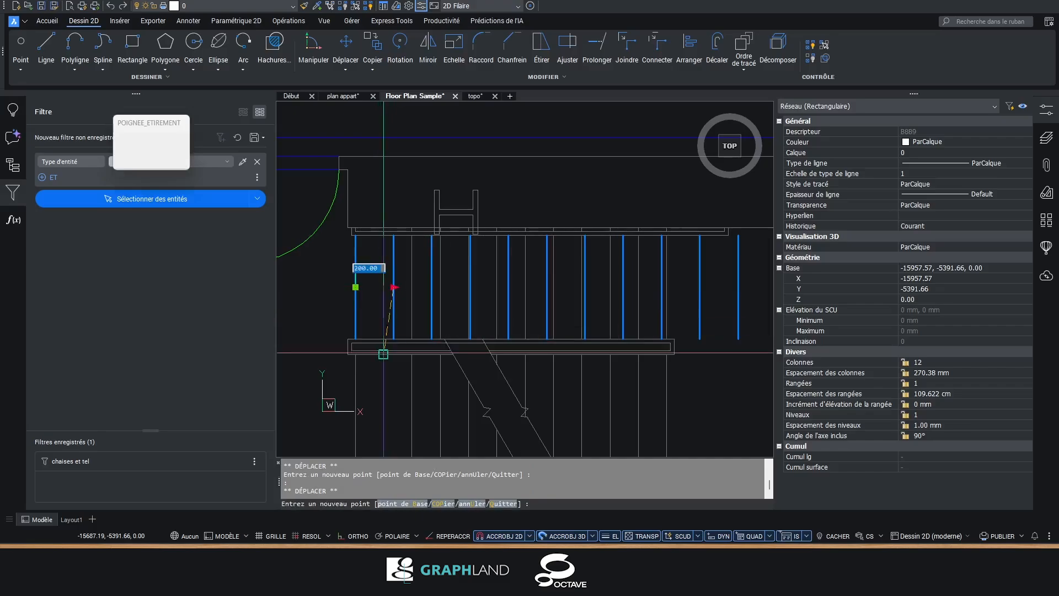
pyautogui.press('Return')
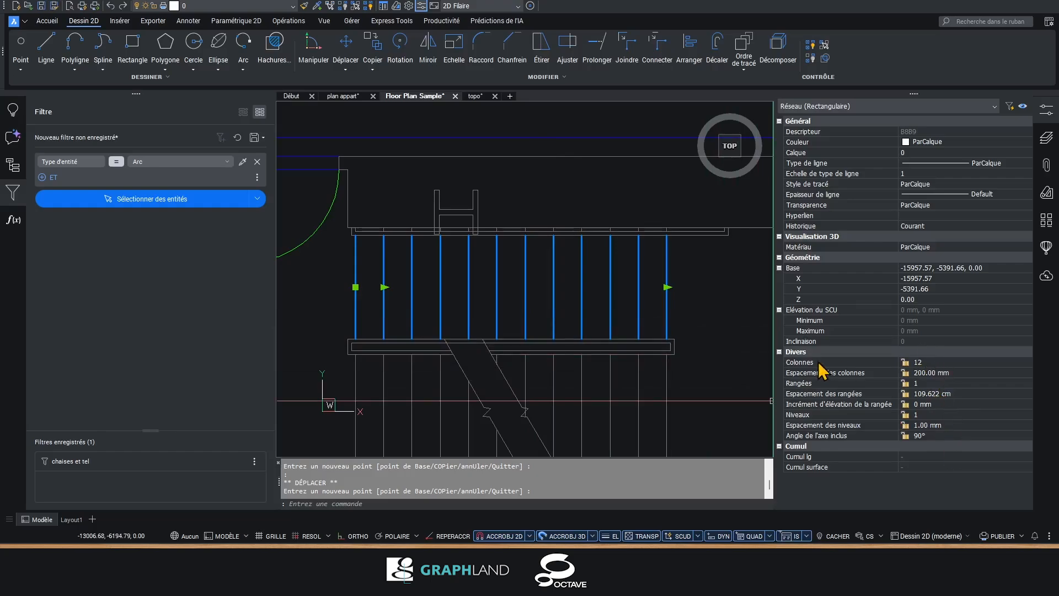
# - Set the stair array's row count to 2 and reduce it back to 1 row with the row grip
pyautogui.click(925, 383)
pyautogui.write('2')
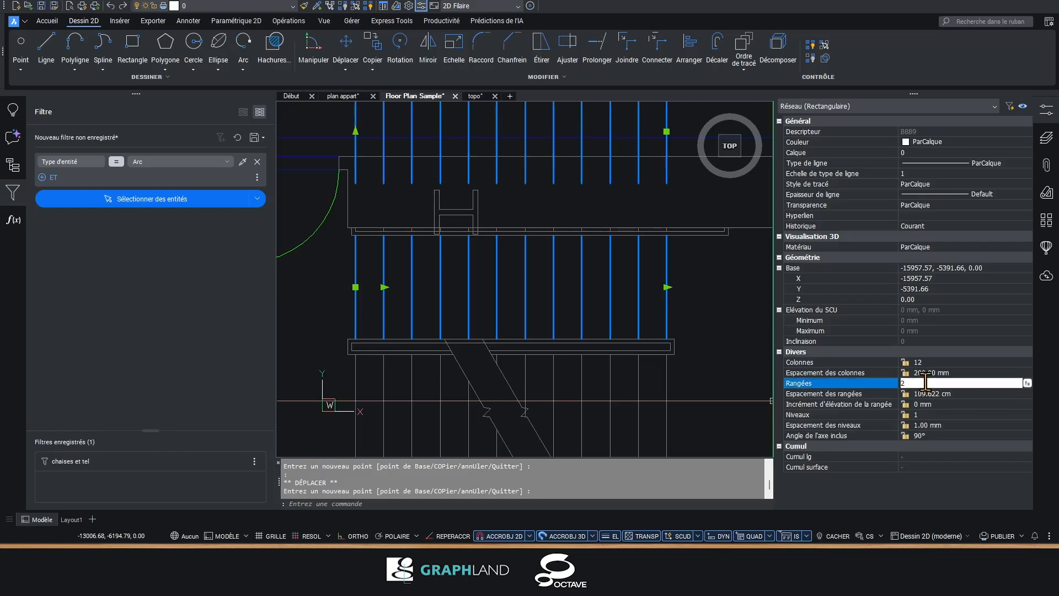
pyautogui.scroll(-2, 548, 303)
pyautogui.scroll(1, 469, 264)
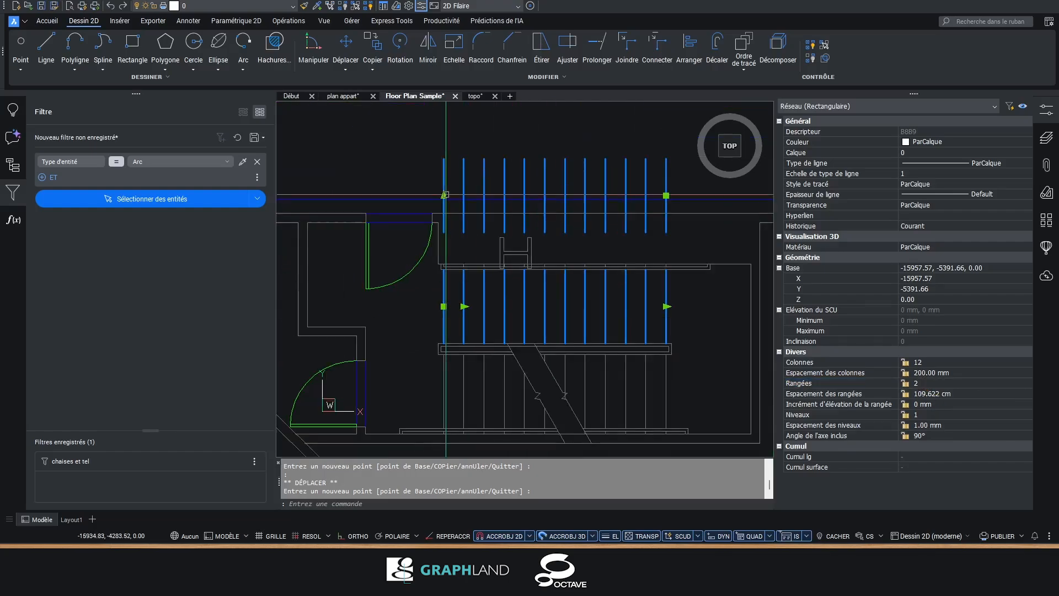
pyautogui.click(443, 195)
pyautogui.moveTo(439, 150); pyautogui.dragTo(441, 295, button='middle')
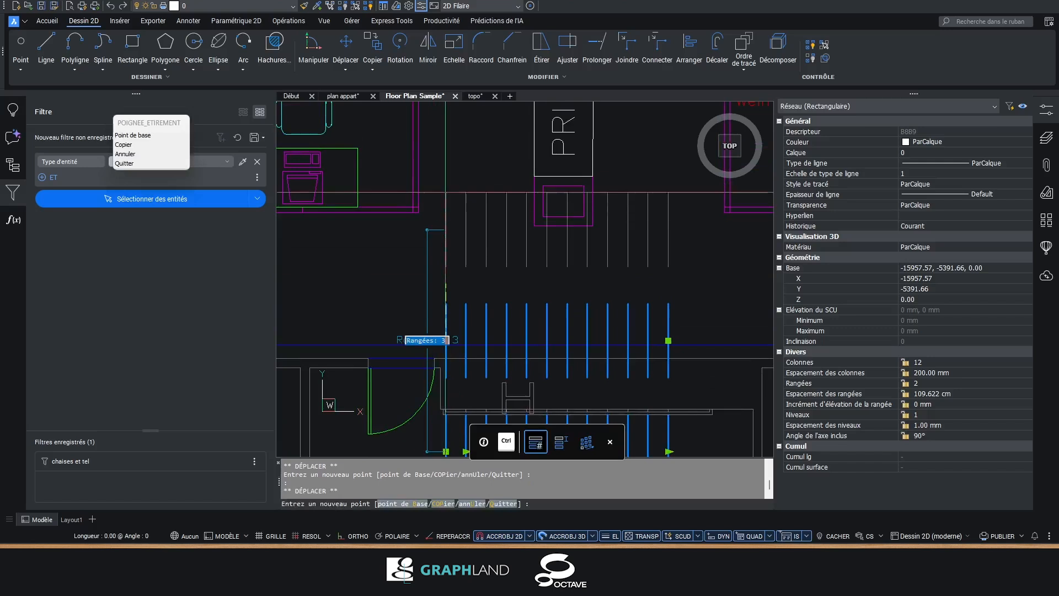
pyautogui.moveTo(436, 370); pyautogui.dragTo(450, 192, button='middle')
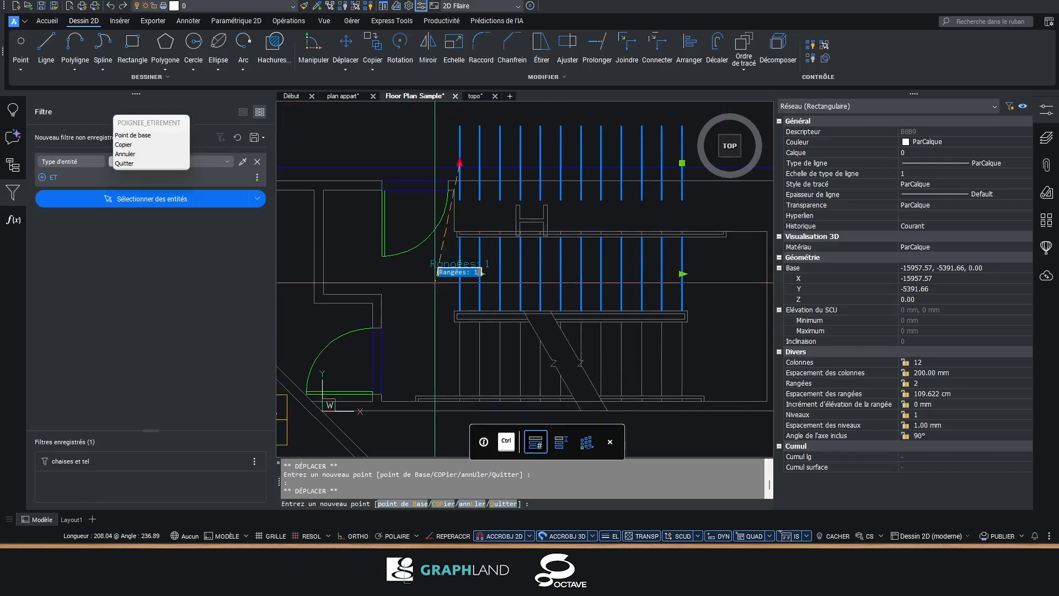
pyautogui.press('Return')
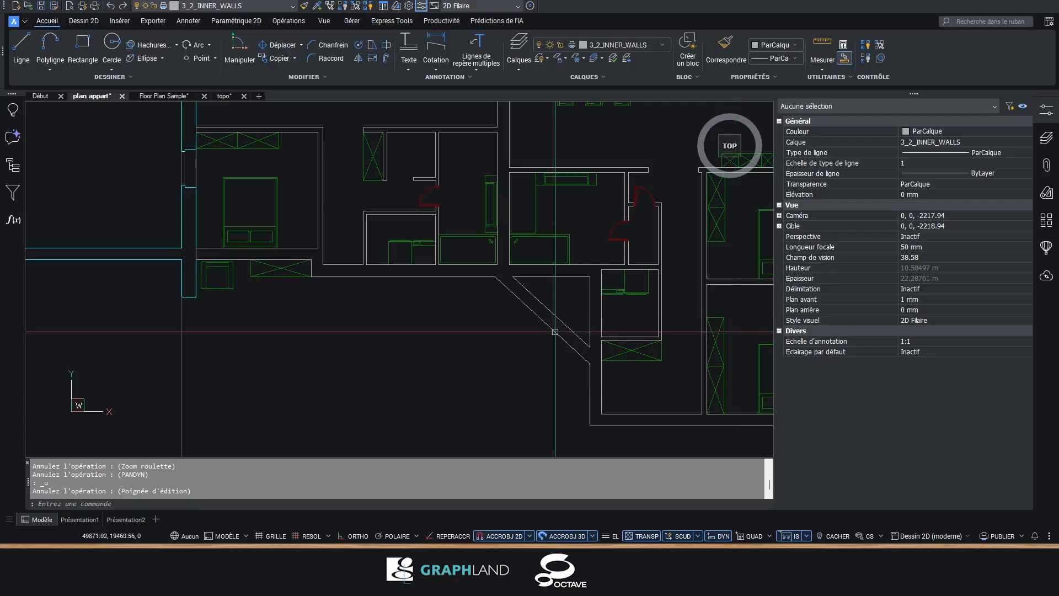
# - Examine the editing commands offered for the diagonal partition segment with the Quad cursor enabled, and disable the Quad cursor again
pyautogui.click(550, 326)
pyautogui.rightClick(500, 331)
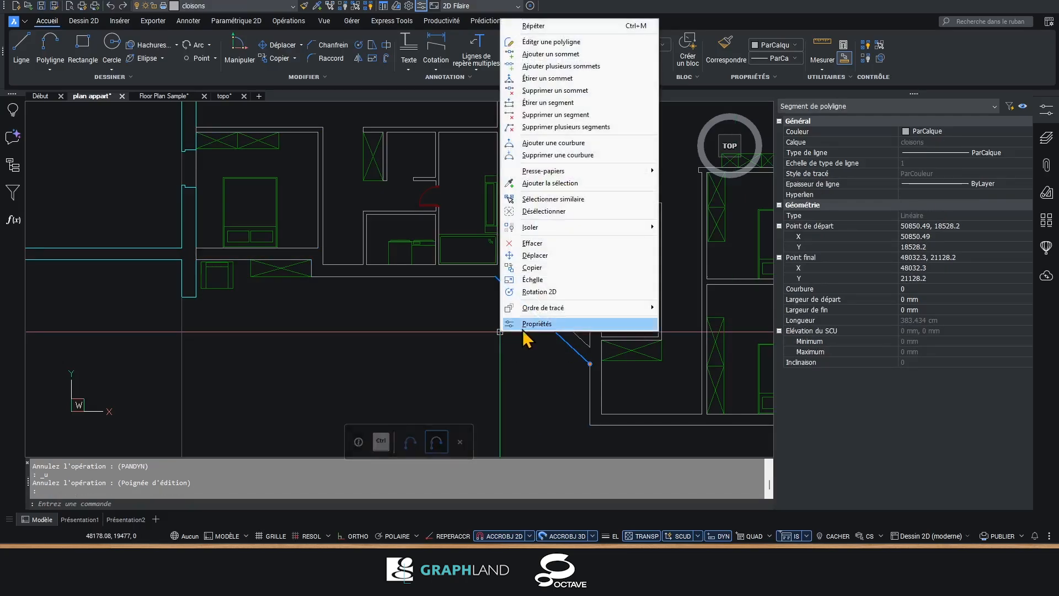
pyautogui.click(753, 536)
pyautogui.moveTo(443, 361)
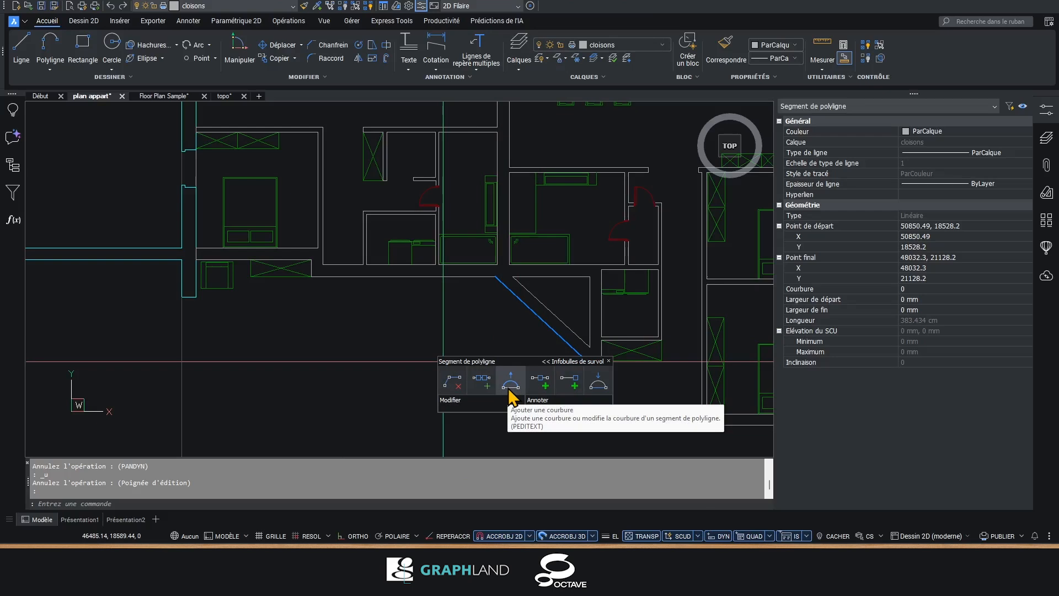
pyautogui.press('Escape')
pyautogui.press('Escape')
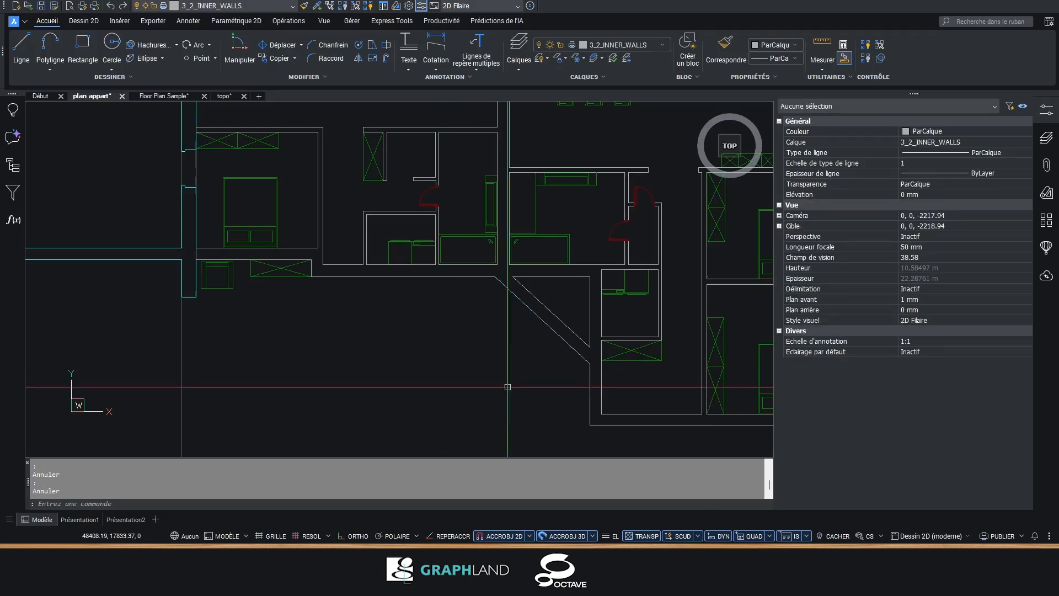
pyautogui.click(746, 538)
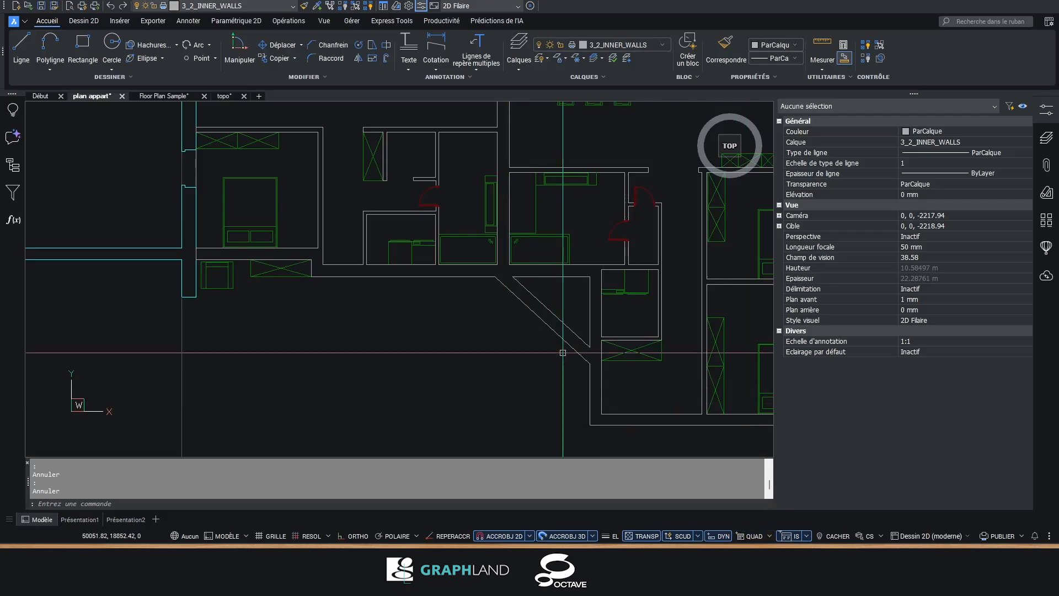
# - Query the GRIPMULTIFUNCTIONAL system variable
pyautogui.scroll(2, 563, 353)
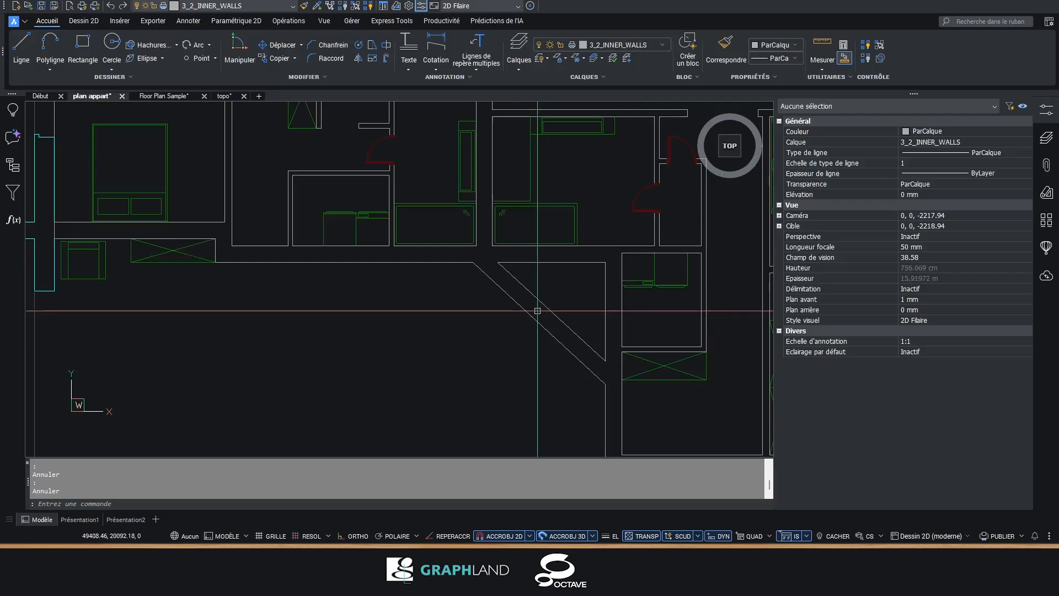
pyautogui.write('GRIPBLOCK')
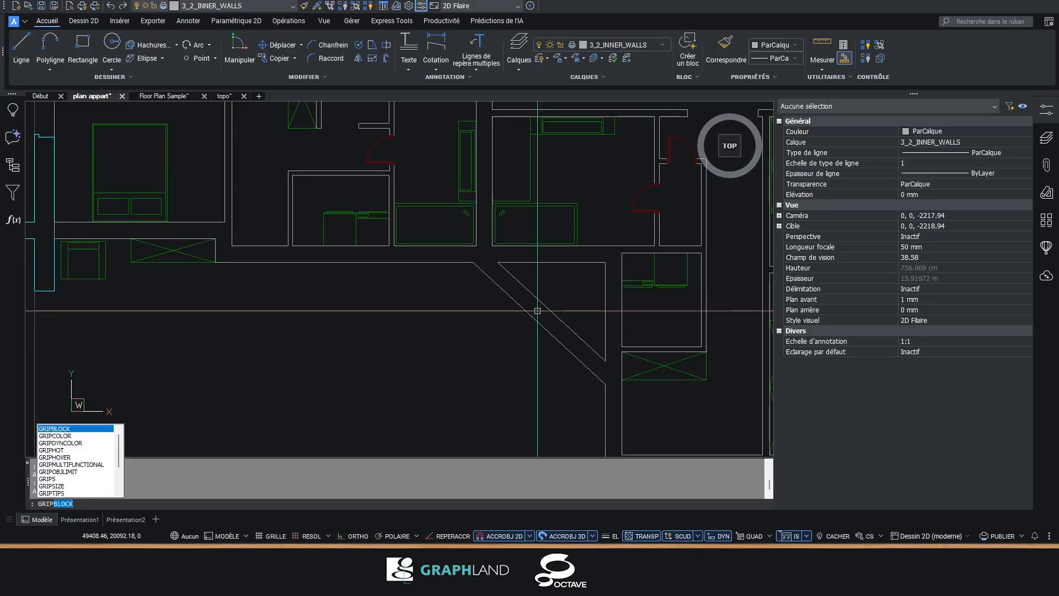
pyautogui.click(93, 465)
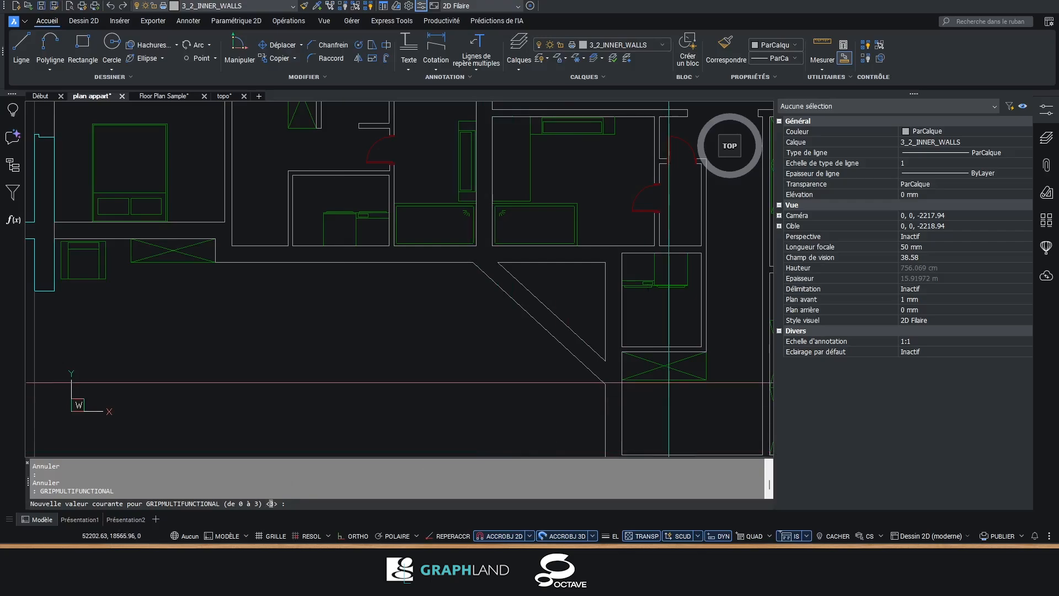
pyautogui.press('Escape')
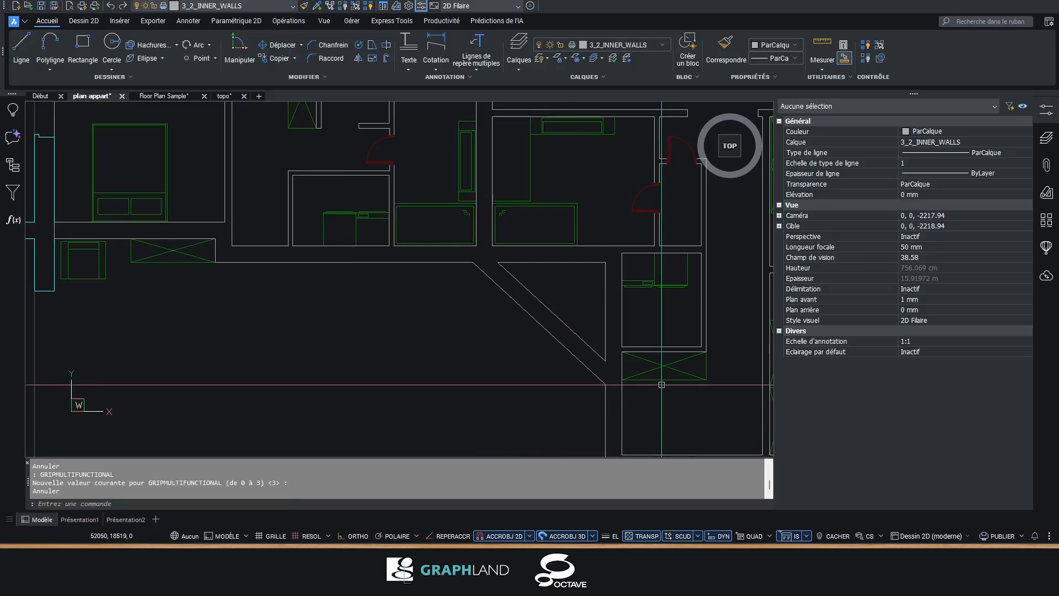
# - Convert the diagonal segment of the partition polyline to an arc bulging outward, and convert it back to a line
pyautogui.click(534, 322)
pyautogui.moveTo(535, 322)
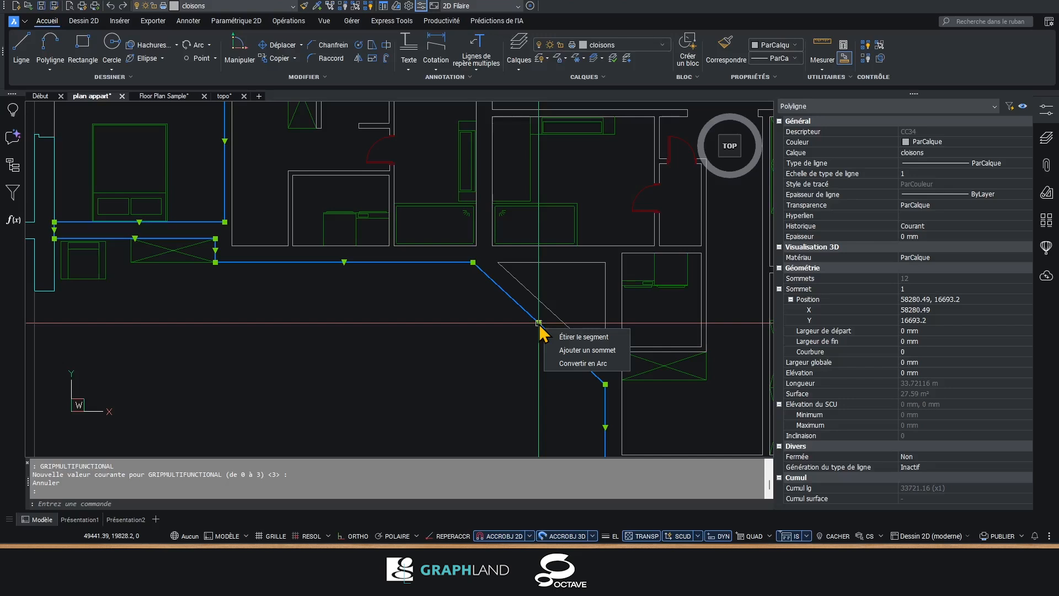
pyautogui.click(576, 363)
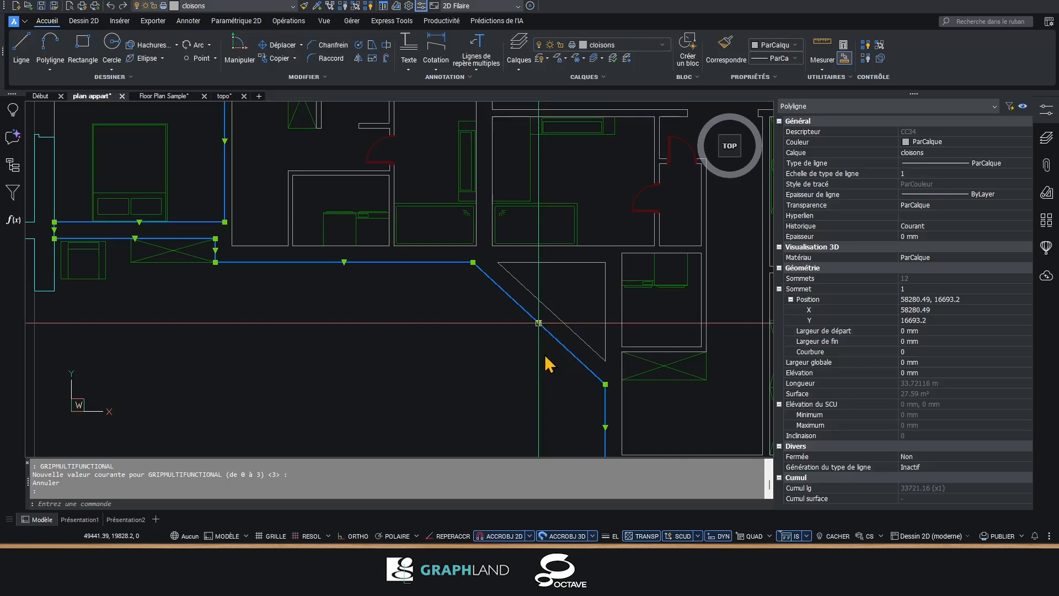
pyautogui.click(522, 341)
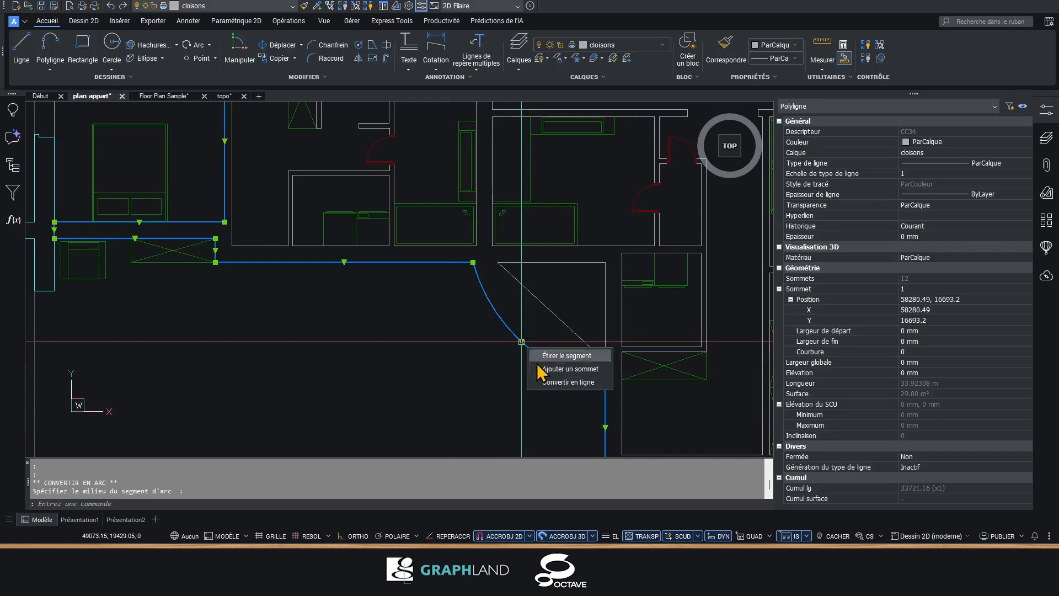
pyautogui.click(553, 384)
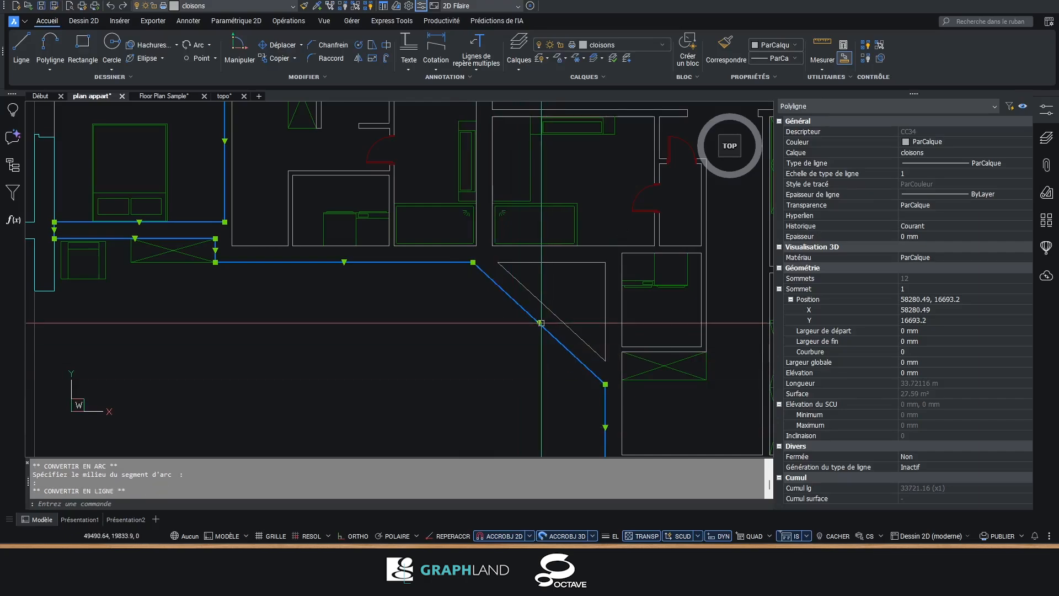
# - Add a vertex on the diagonal partition segment, placed outward from its midpoint, and delete that vertex again
pyautogui.moveTo(538, 323)
pyautogui.click(568, 355)
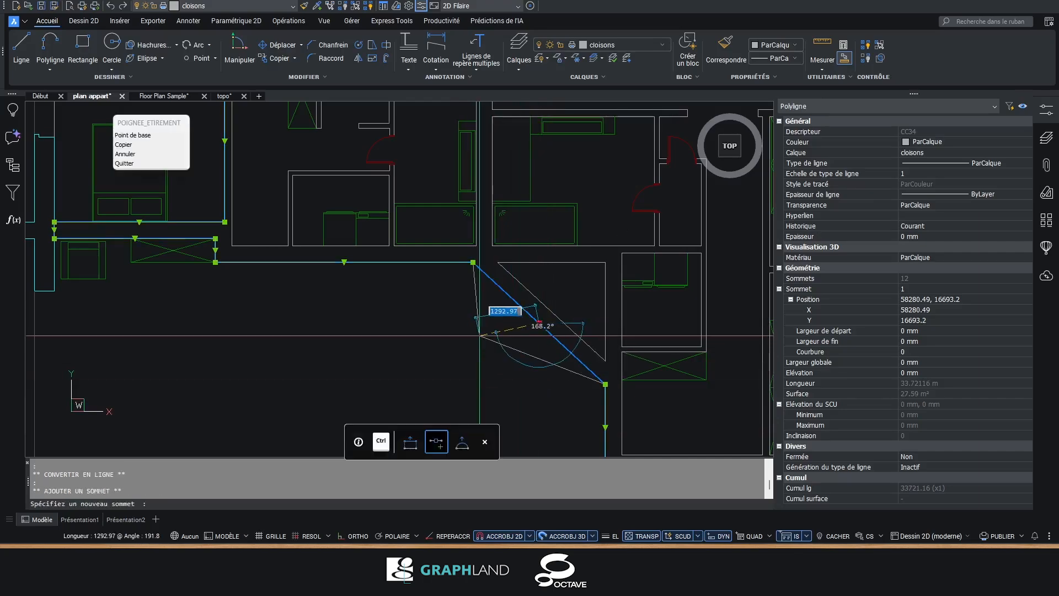
pyautogui.click(476, 340)
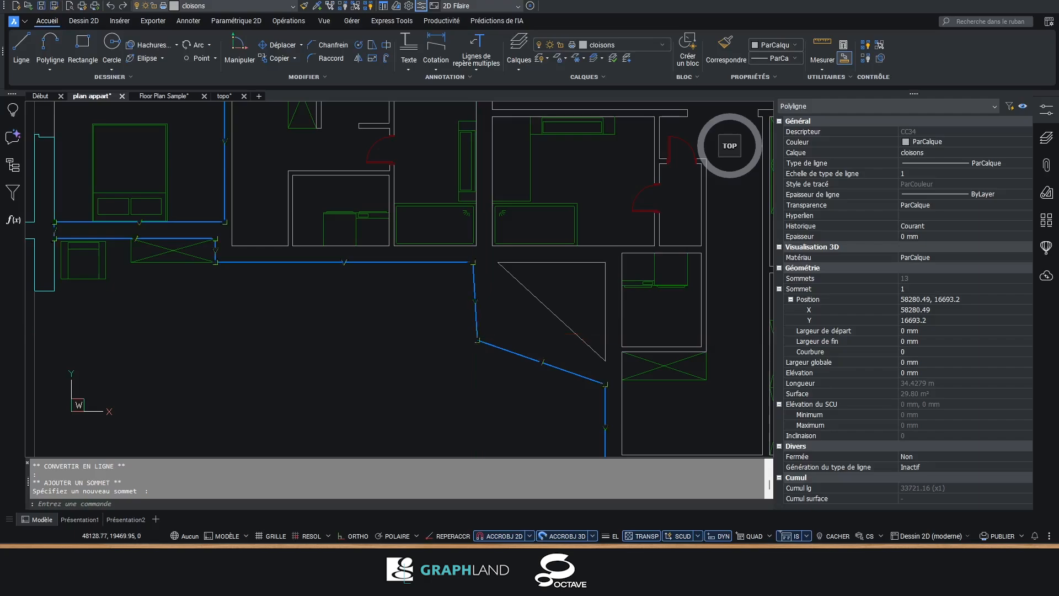
pyautogui.moveTo(477, 340)
pyautogui.click(513, 380)
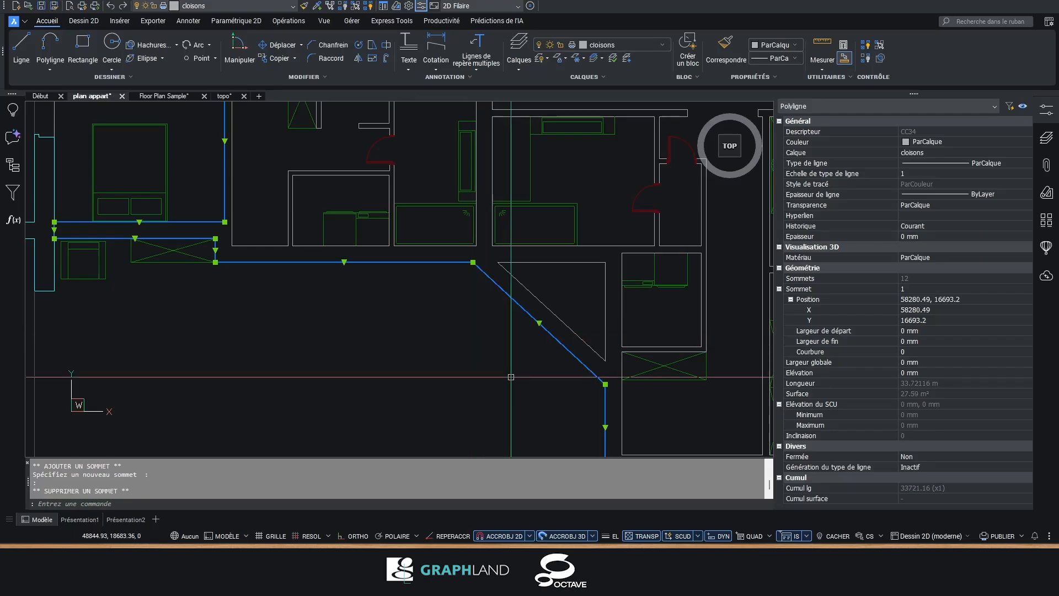
# - Stretch the door arc outward by its midpoint grip to a radius of about 389 mm
pyautogui.moveTo(437, 322); pyautogui.dragTo(445, 360, button='middle')
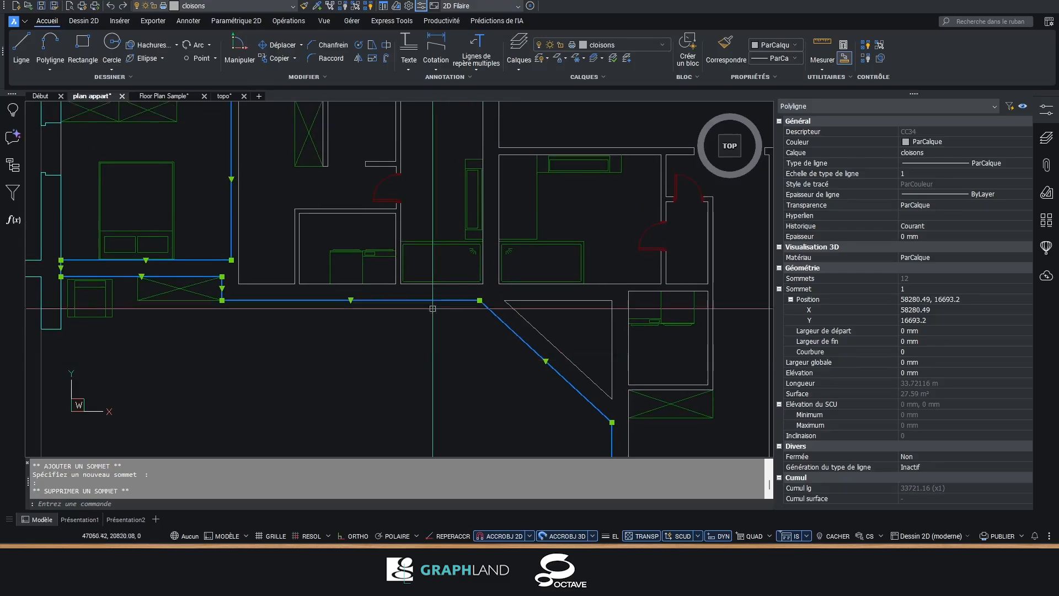
pyautogui.press('Escape')
pyautogui.scroll(3, 381, 185)
pyautogui.click(376, 184)
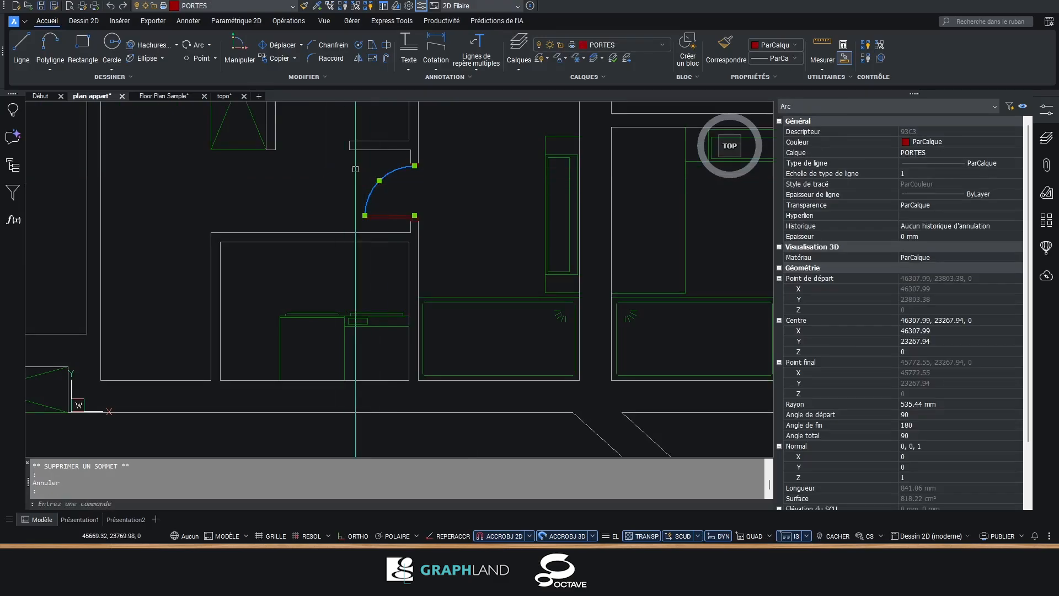
pyautogui.moveTo(379, 180)
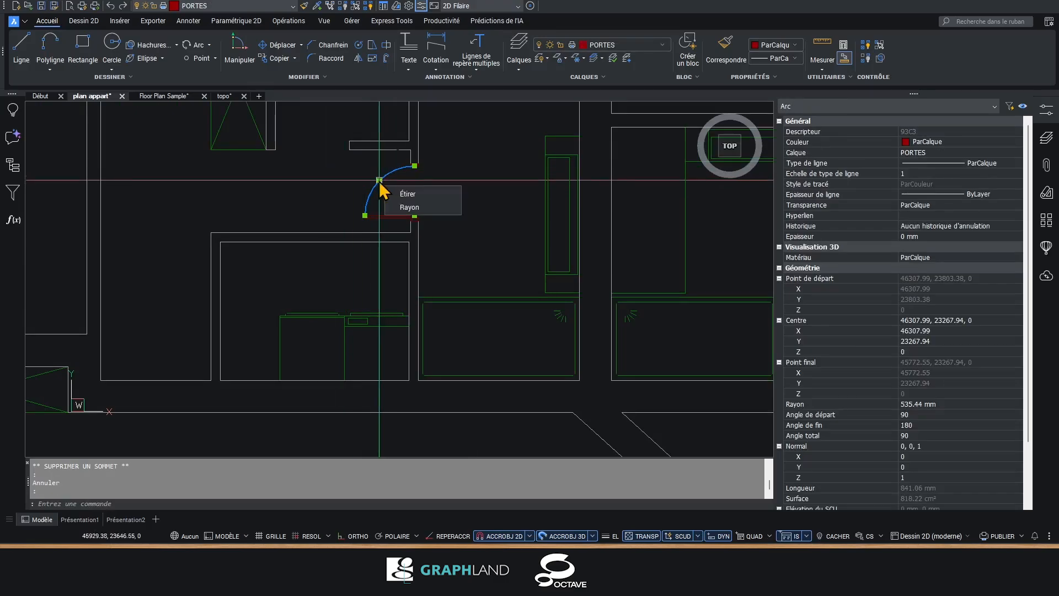
pyautogui.click(405, 196)
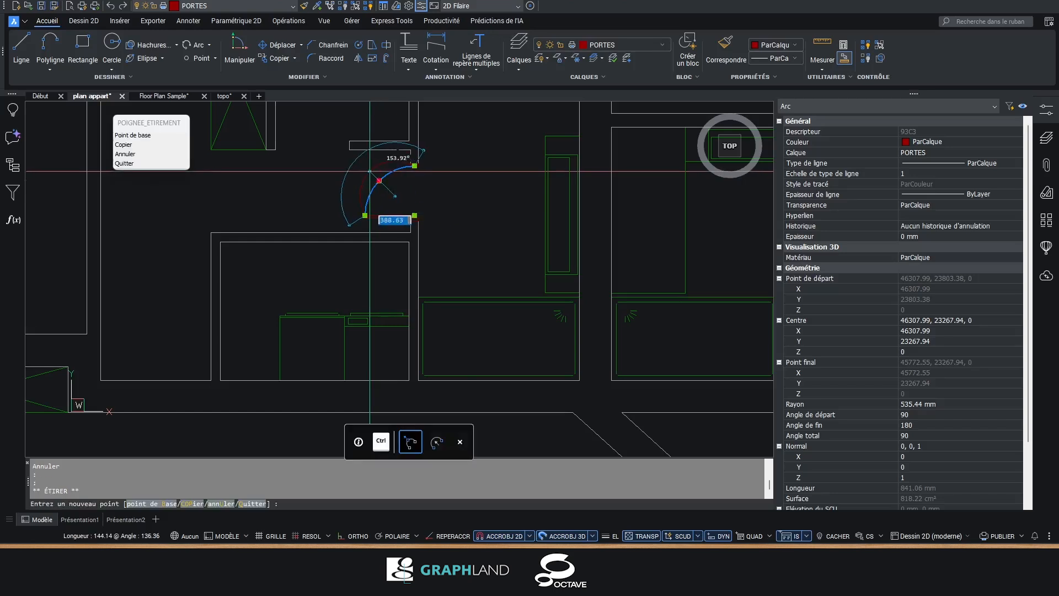
pyautogui.click(370, 171)
pyautogui.scroll(-3, 452, 166)
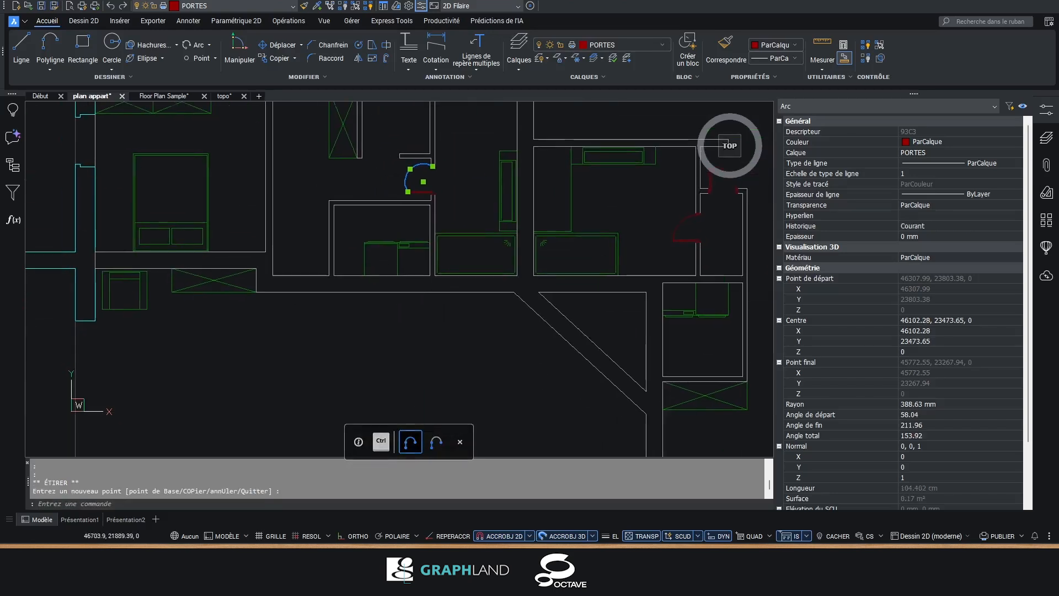
pyautogui.moveTo(451, 256); pyautogui.dragTo(539, 235, button='middle')
pyautogui.press('Escape')
# - Stretch the cabinet's lower line from its end grip toward the armchair to a length of about 219 cm
pyautogui.click(294, 272)
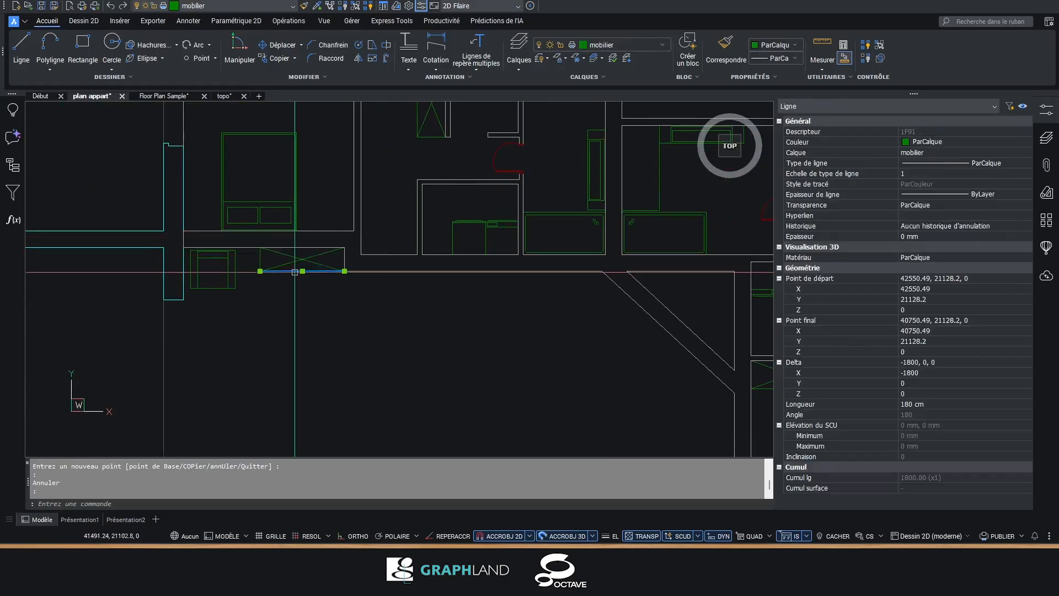
pyautogui.scroll(2, 251, 282)
pyautogui.moveTo(264, 266)
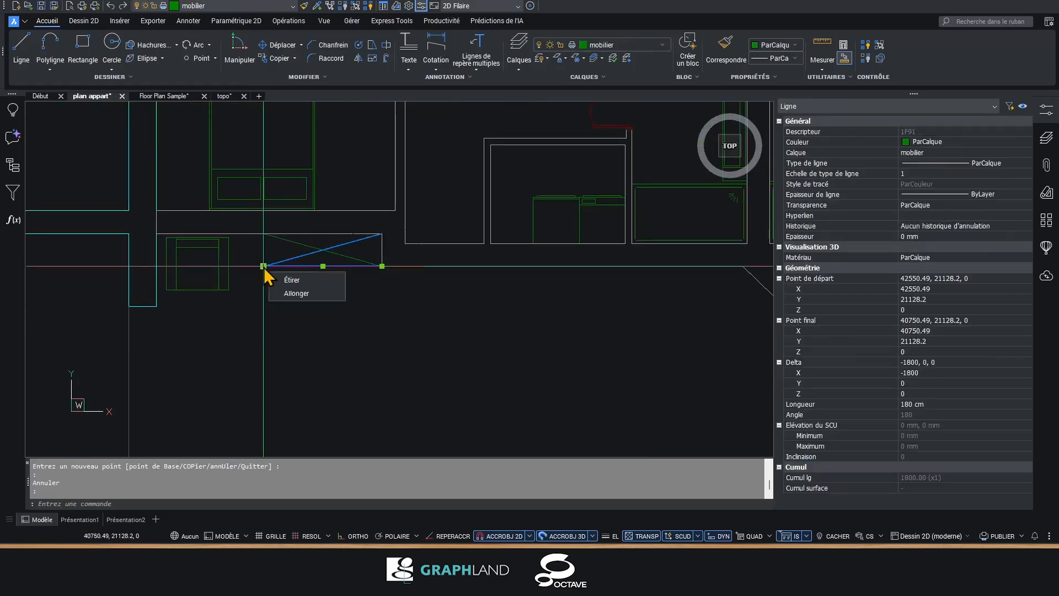
pyautogui.click(291, 280)
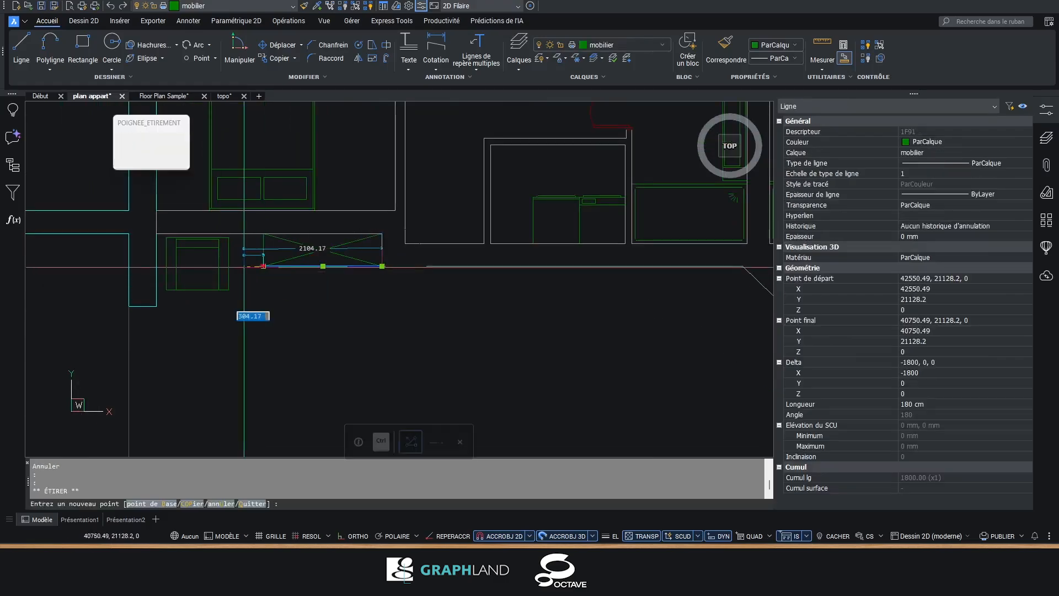
pyautogui.click(237, 267)
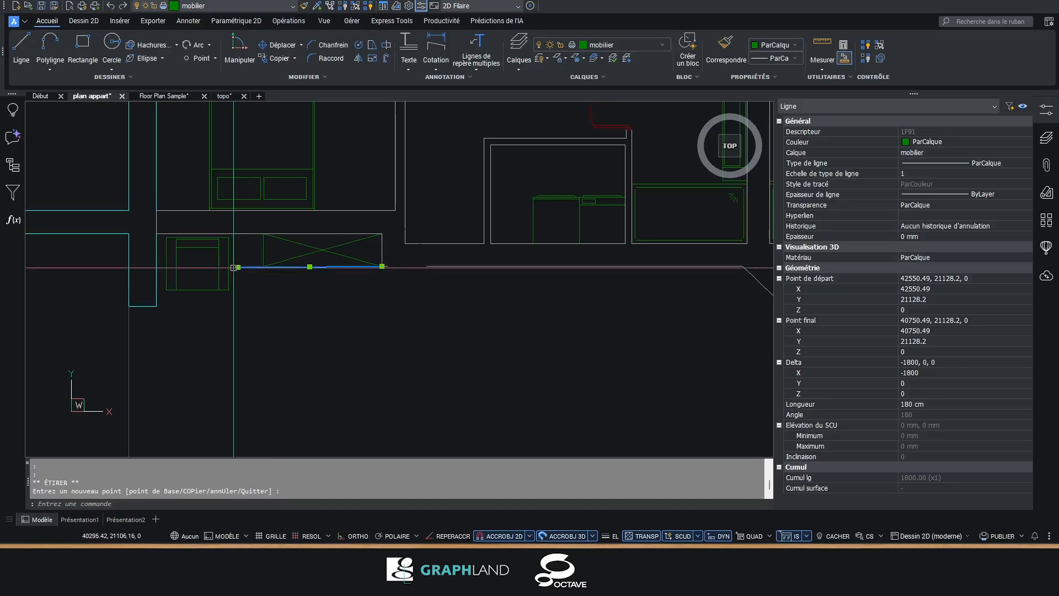
# - Lengthen the cabinet's lower line along its own direction to about 229 cm with the end grip's Allonger option
pyautogui.click(242, 292)
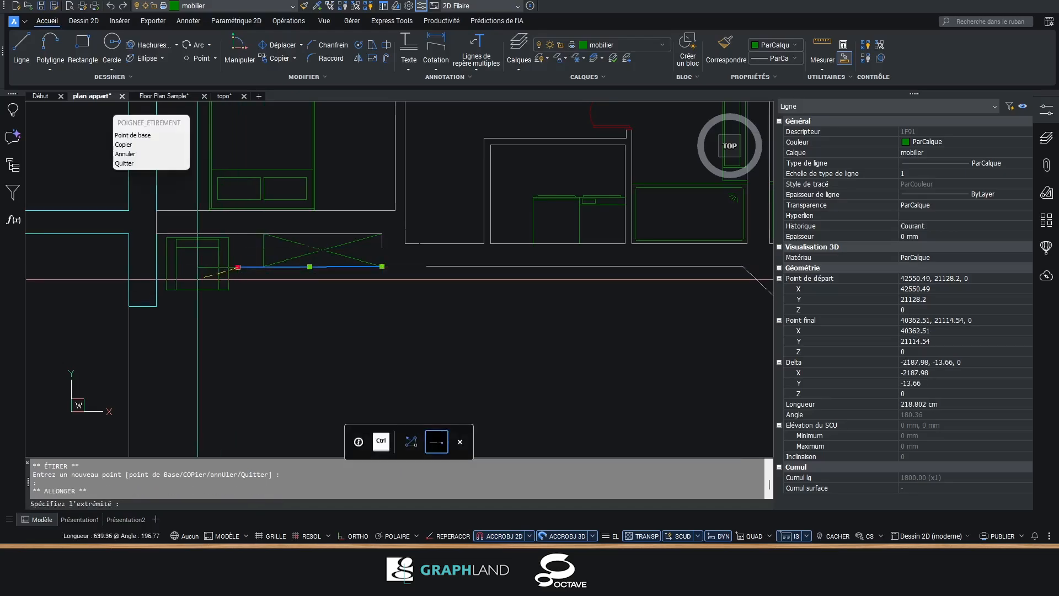
pyautogui.scroll(3, 187, 262)
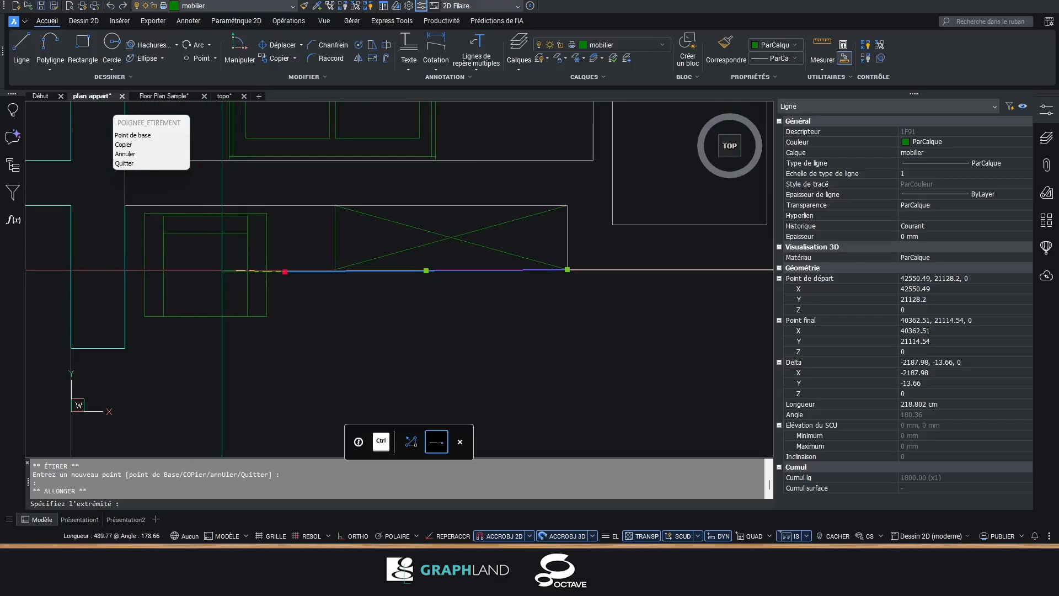
pyautogui.scroll(3, 248, 268)
pyautogui.click(292, 269)
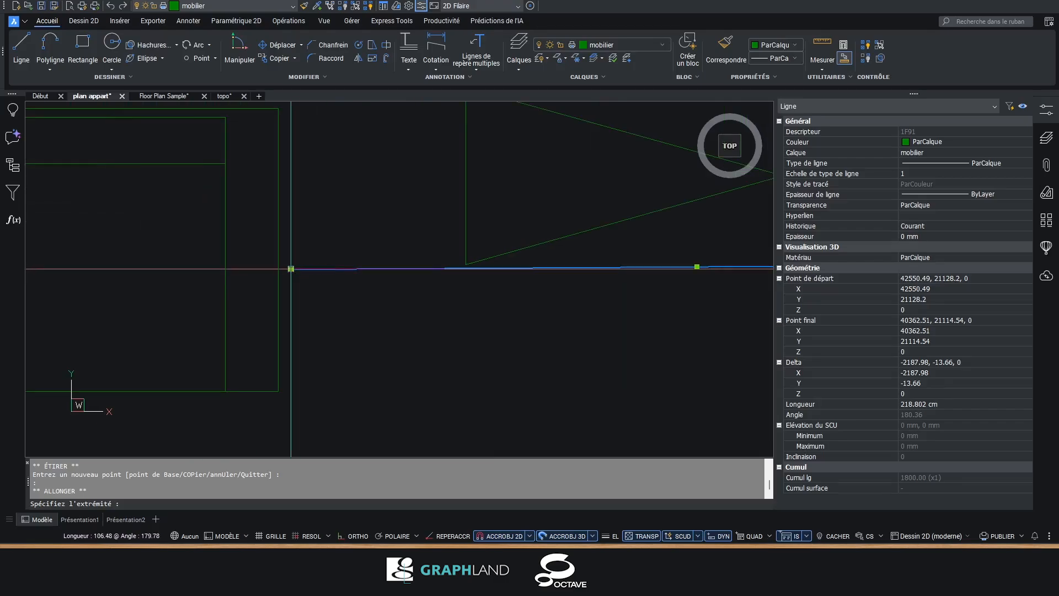
pyautogui.scroll(-6, 332, 281)
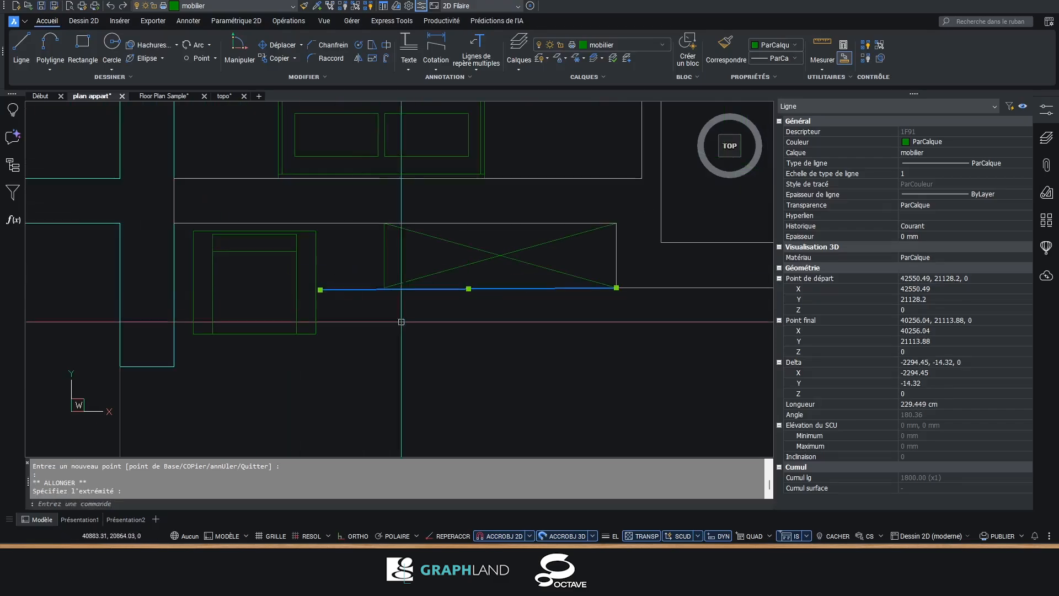
pyautogui.moveTo(423, 310); pyautogui.dragTo(418, 286, button='middle')
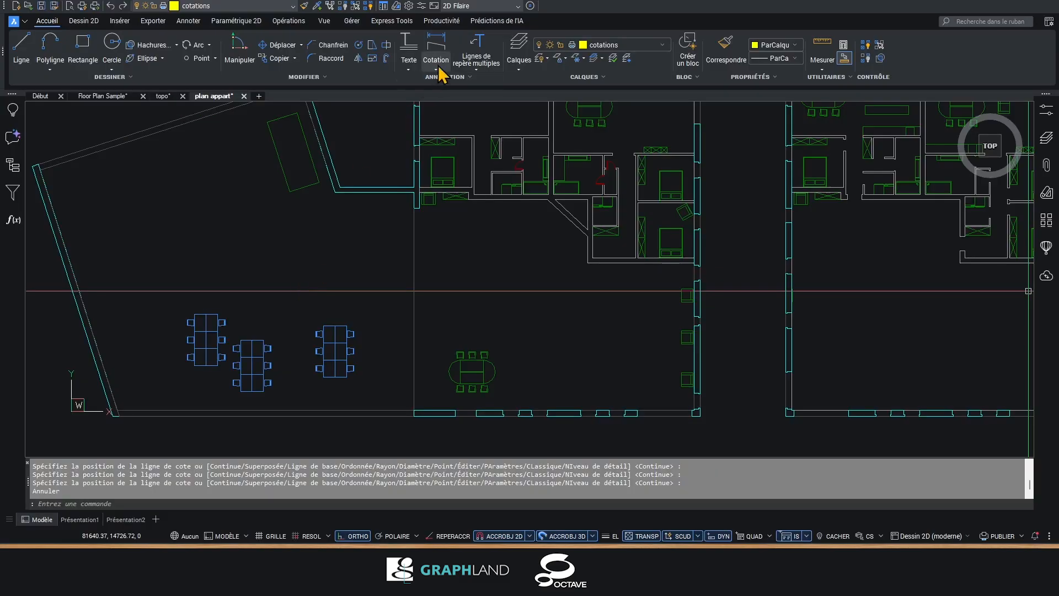
# - Start a quick dimension on the apartment's outer partition polyline and preview a continuous horizontal chain below it
pyautogui.click(439, 68)
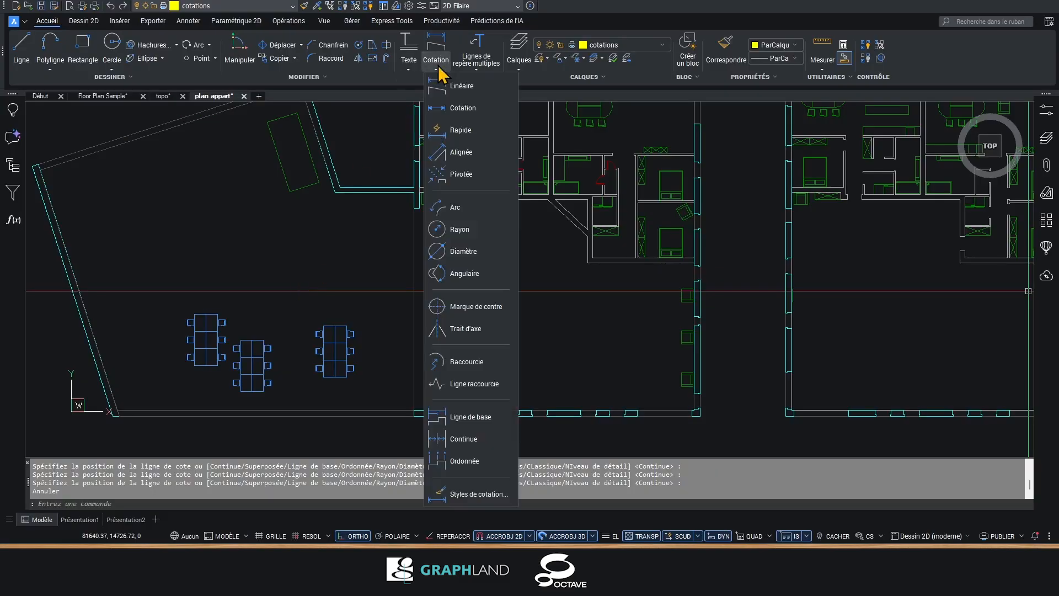
pyautogui.click(456, 129)
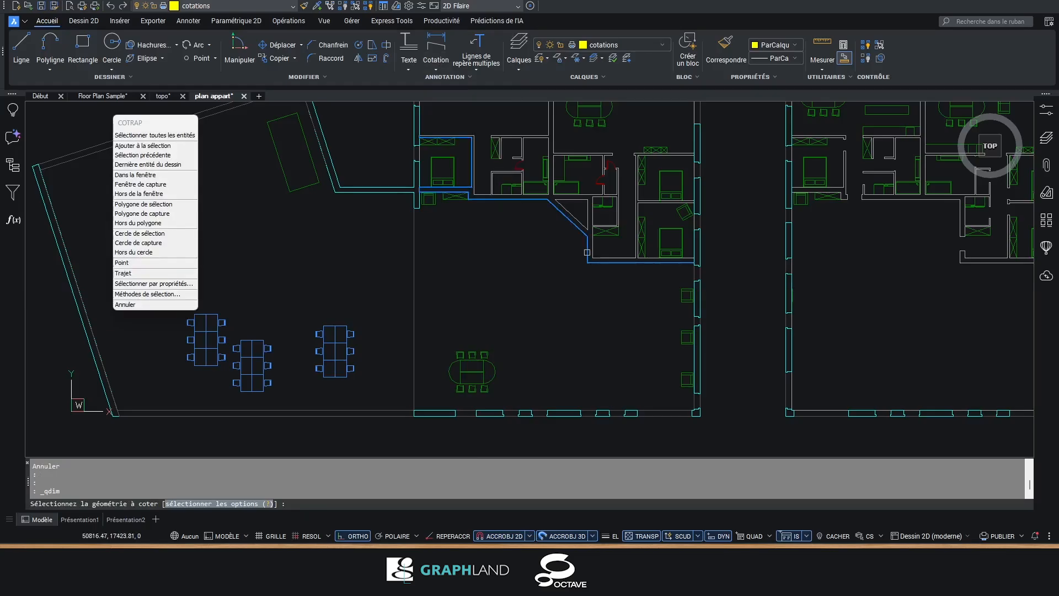
pyautogui.click(587, 252)
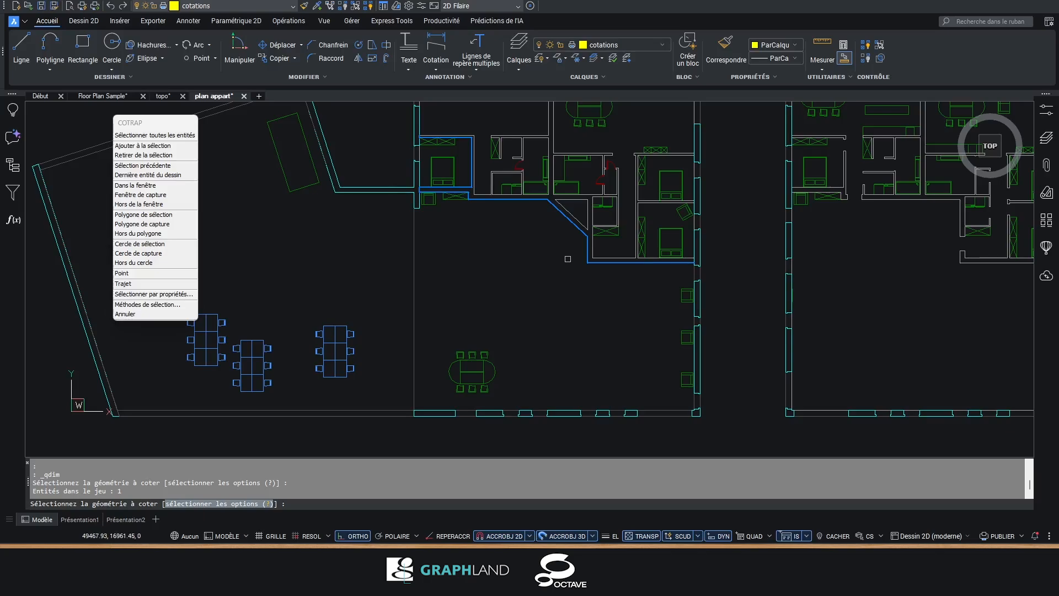
pyautogui.press('Return')
pyautogui.scroll(4, 543, 270)
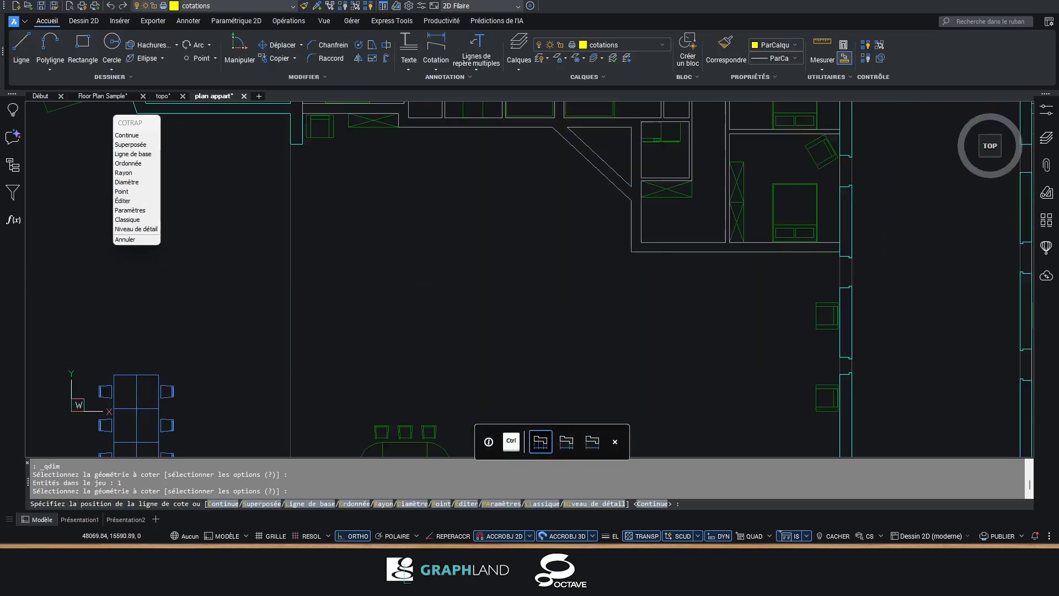
pyautogui.scroll(2, 502, 264)
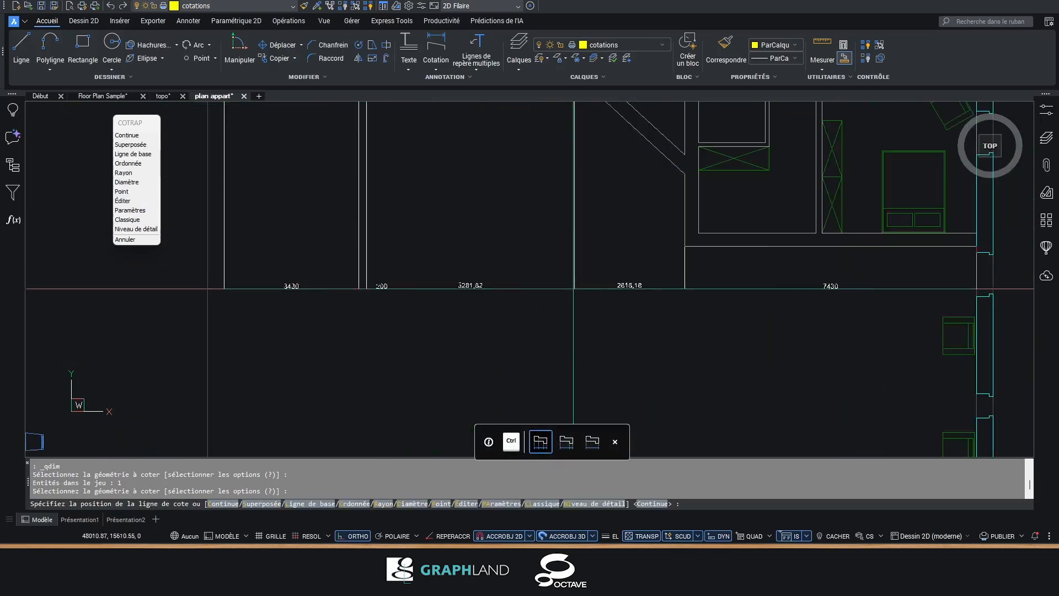
pyautogui.scroll(-1, 313, 293)
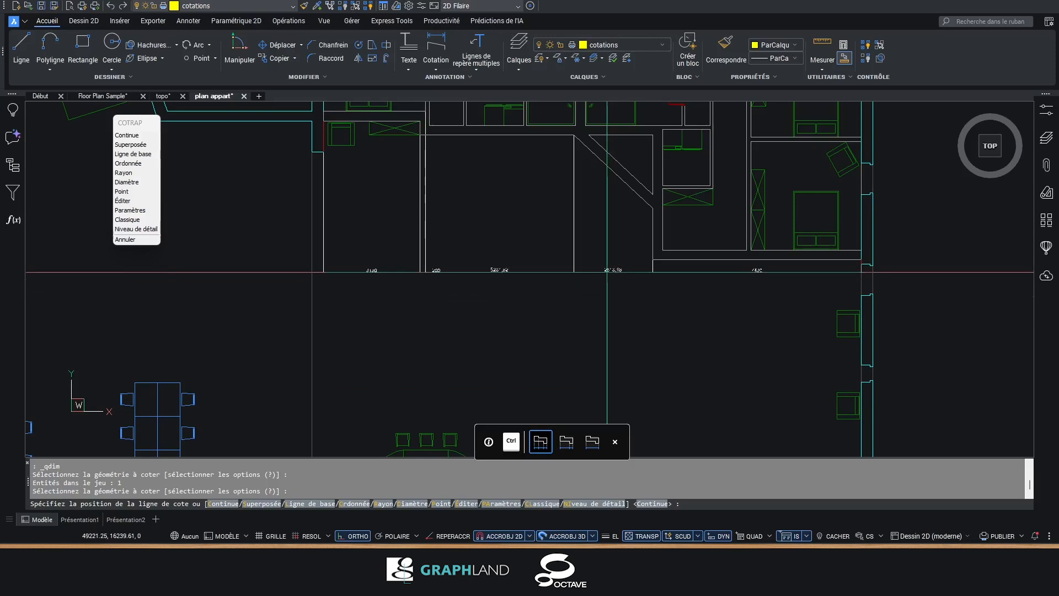
pyautogui.moveTo(608, 289); pyautogui.dragTo(620, 308, button='middle')
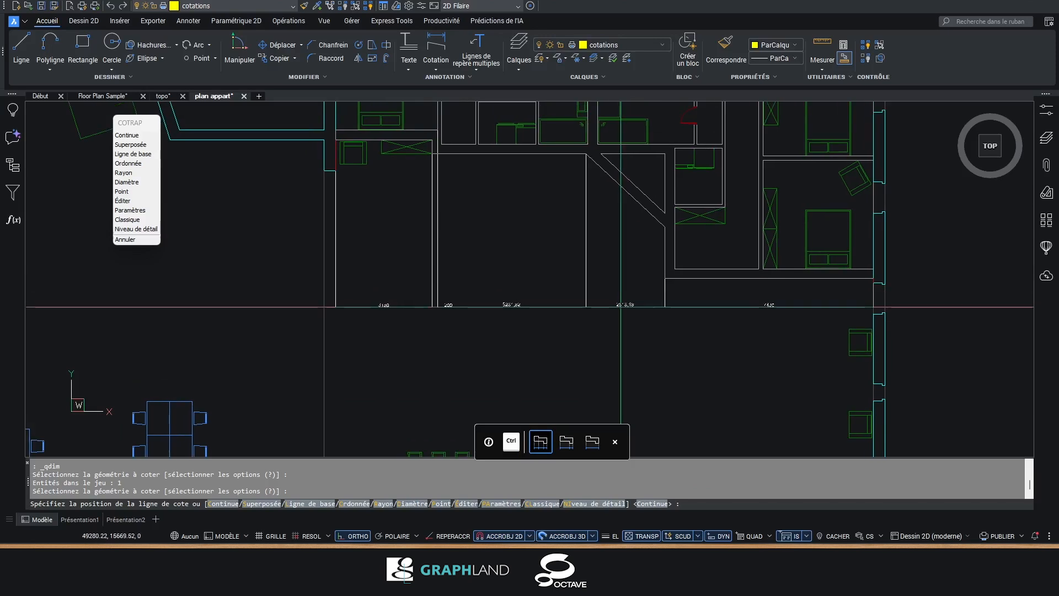
pyautogui.scroll(2, 618, 307)
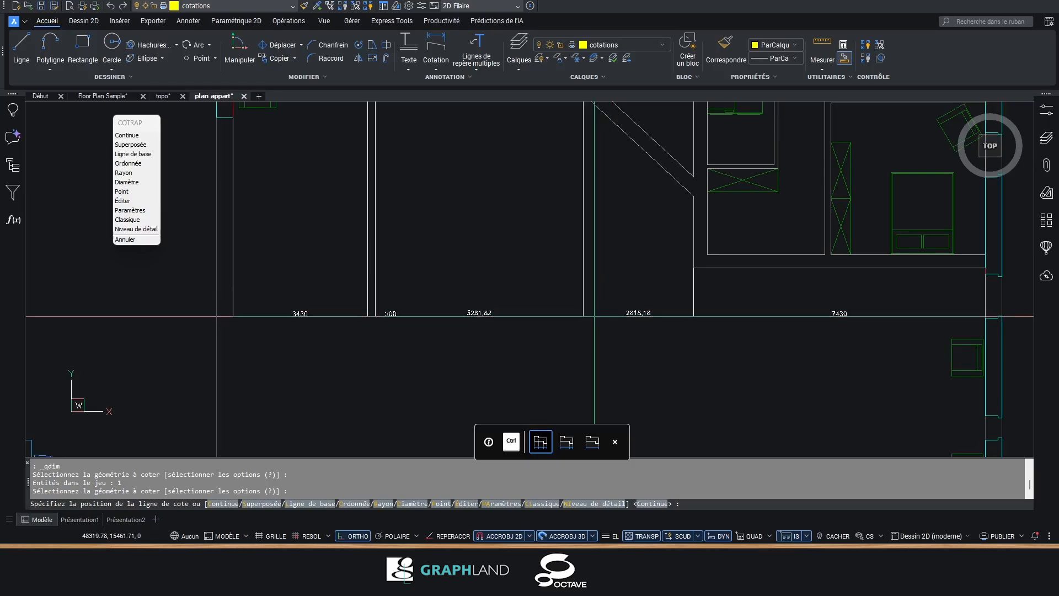
# - Cycle through the quick dimension's levels of detail and place the horizontal chain below the apartment at the middle level
pyautogui.press('ctrl')
pyautogui.scroll(-2, 595, 316)
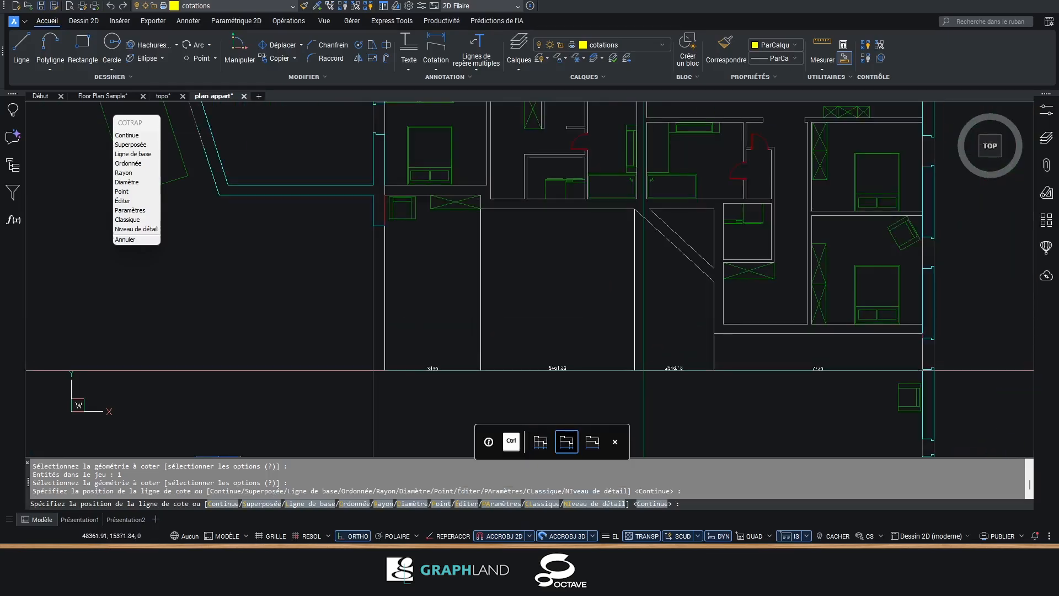
pyautogui.press('ctrl')
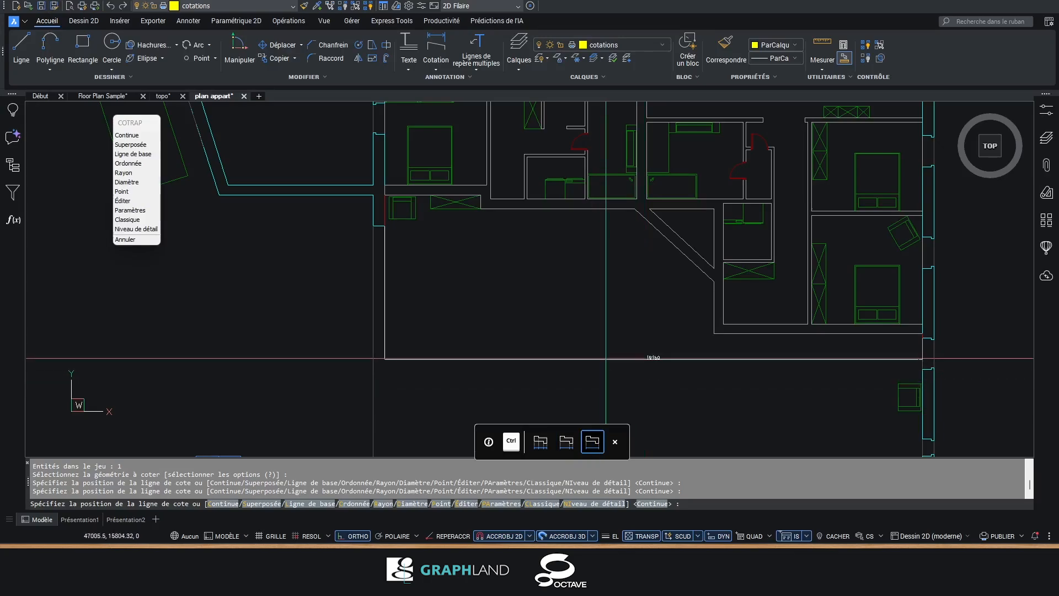
pyautogui.press('ctrl')
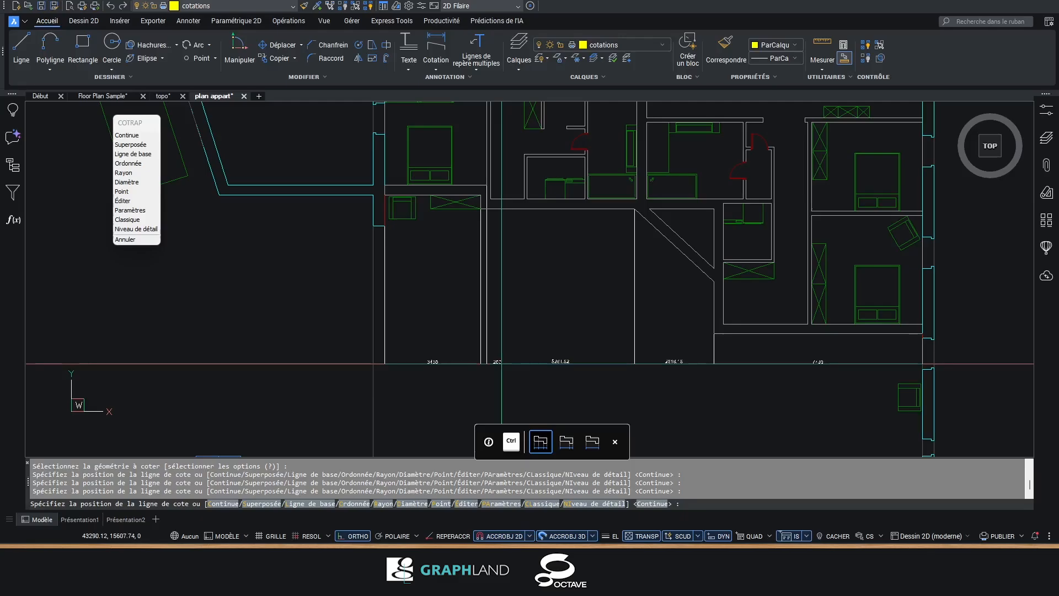
pyautogui.press('ctrl')
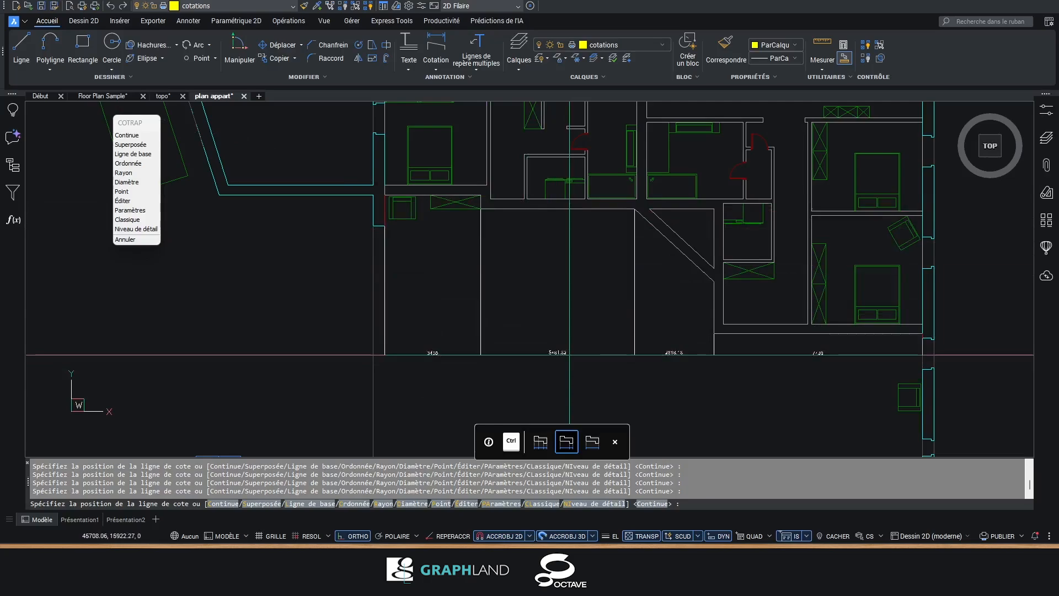
pyautogui.press('ctrl')
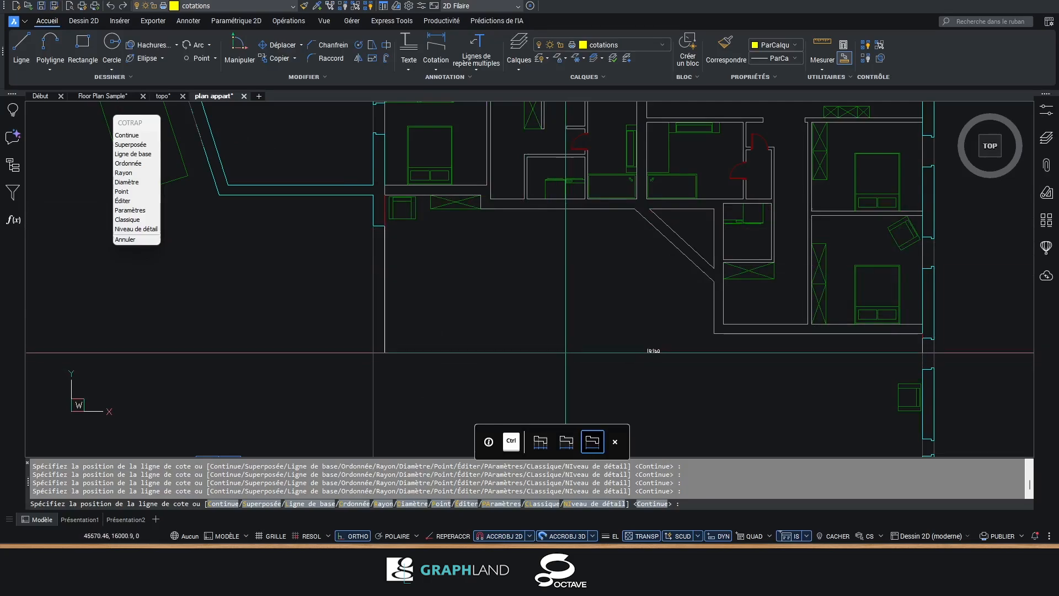
pyautogui.press('ctrl')
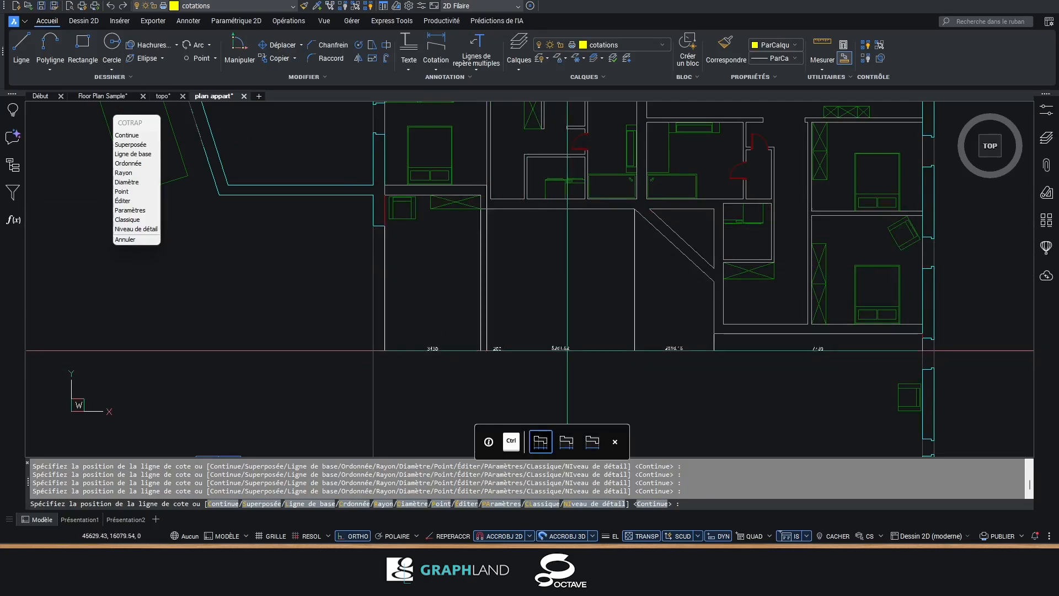
pyautogui.press('ctrl')
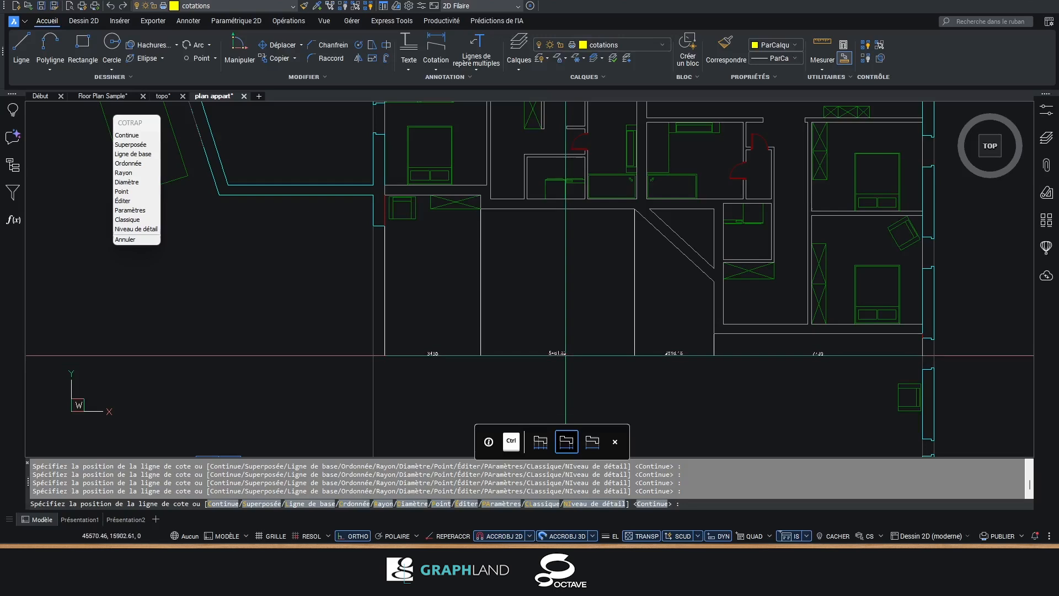
pyautogui.click(565, 355)
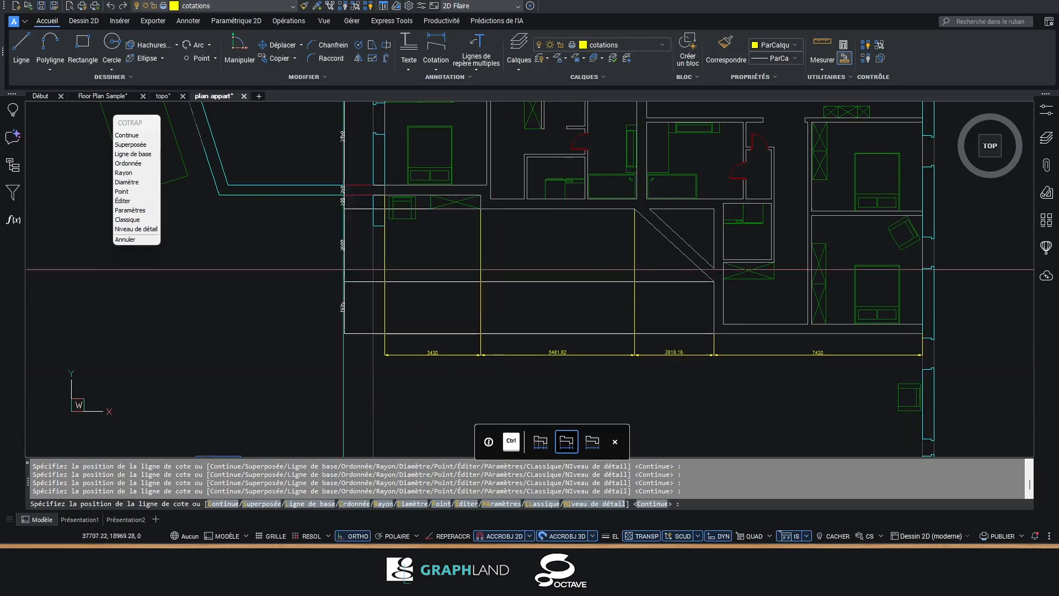
# - Preview the vertical quick dimension chain beside the apartment's bedroom side at each of the three levels of detail
pyautogui.scroll(-3, 519, 345)
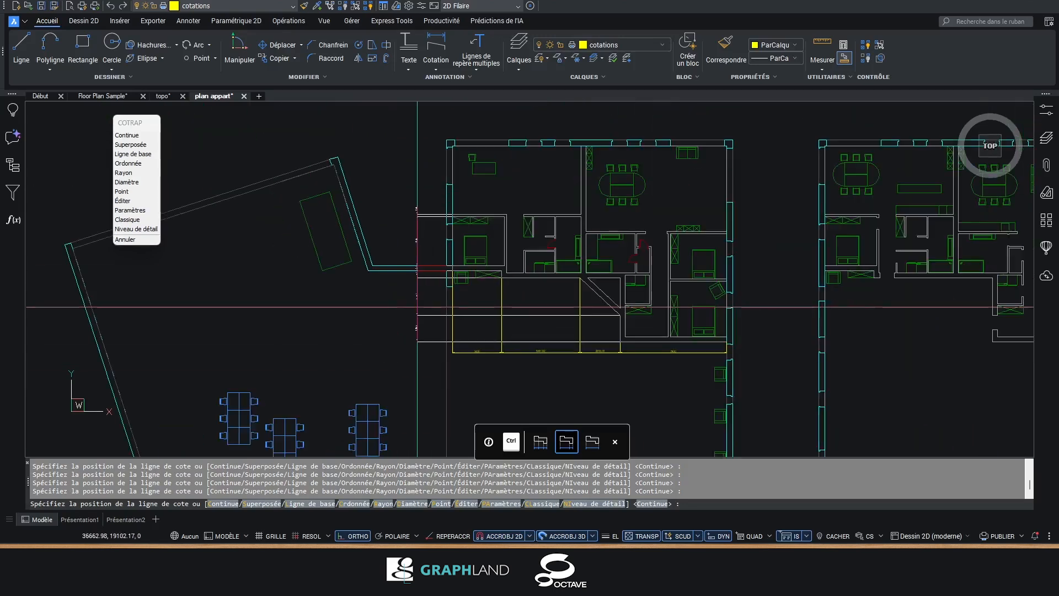
pyautogui.scroll(2, 415, 305)
pyautogui.press('ctrl')
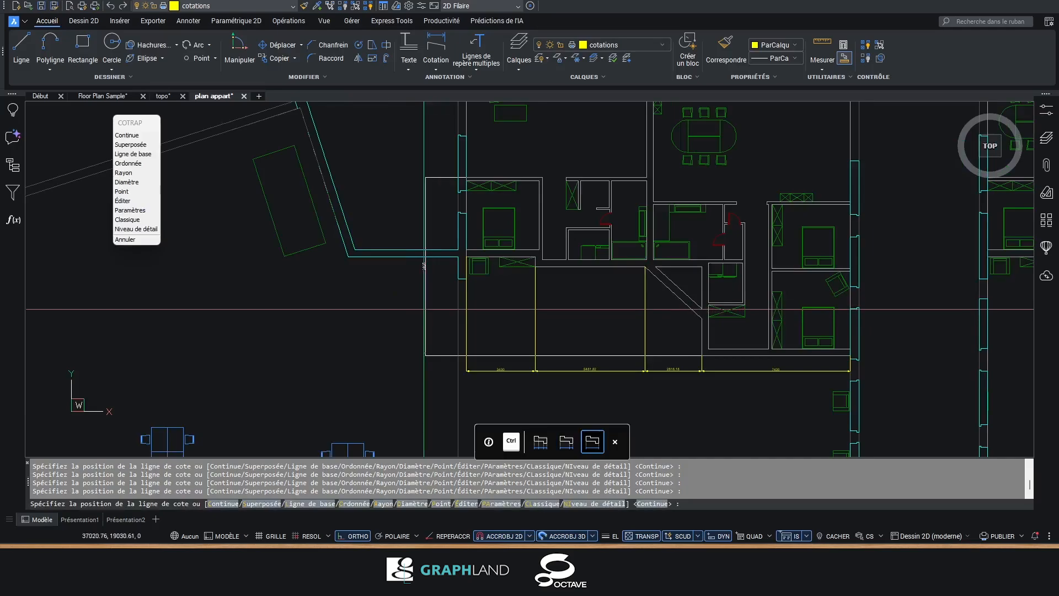
pyautogui.press('ctrl')
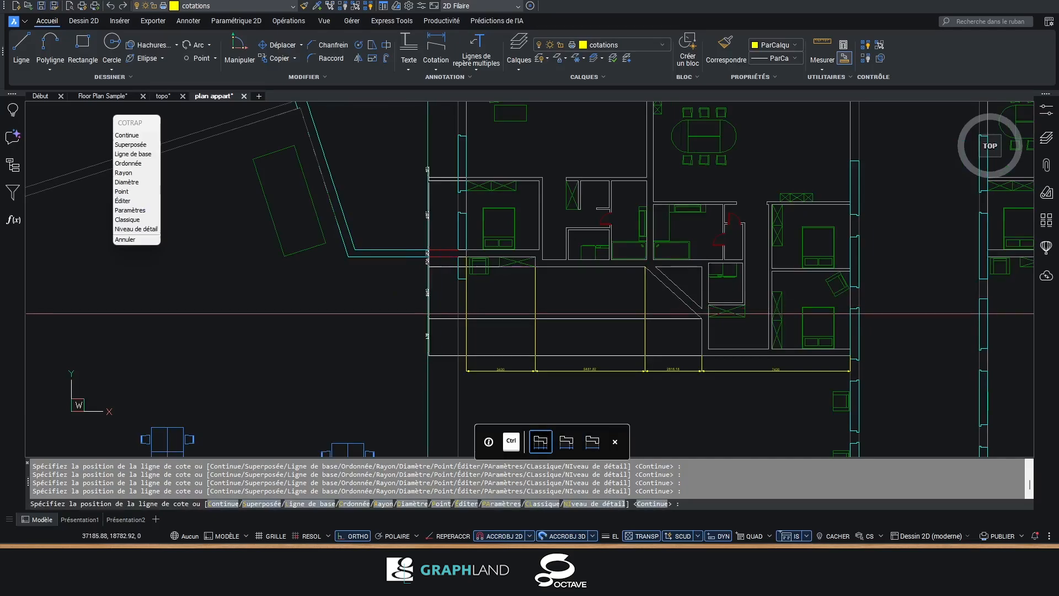
pyautogui.press('ctrl')
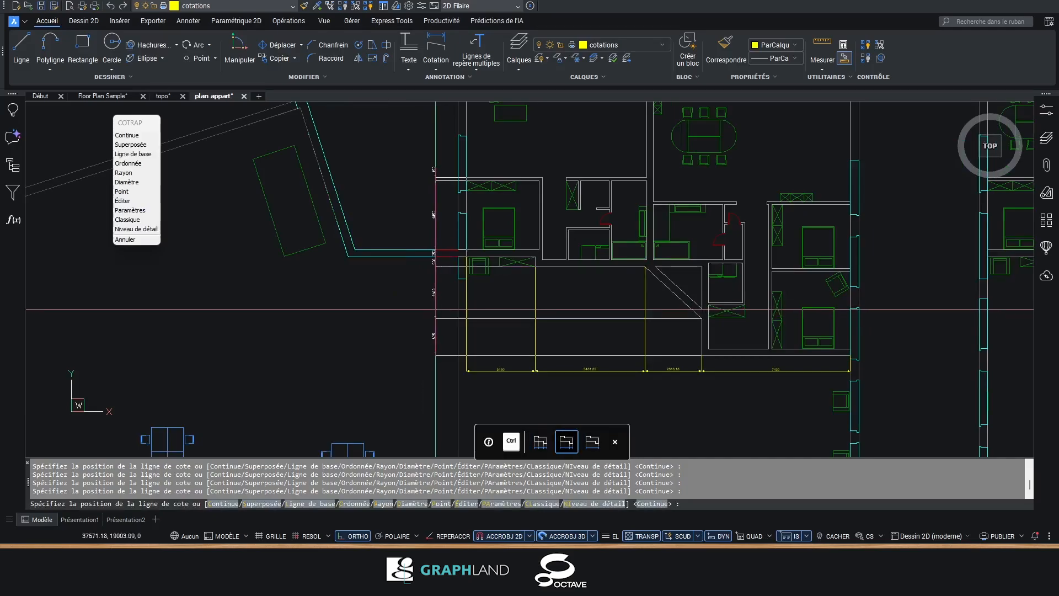
pyautogui.press('ctrl')
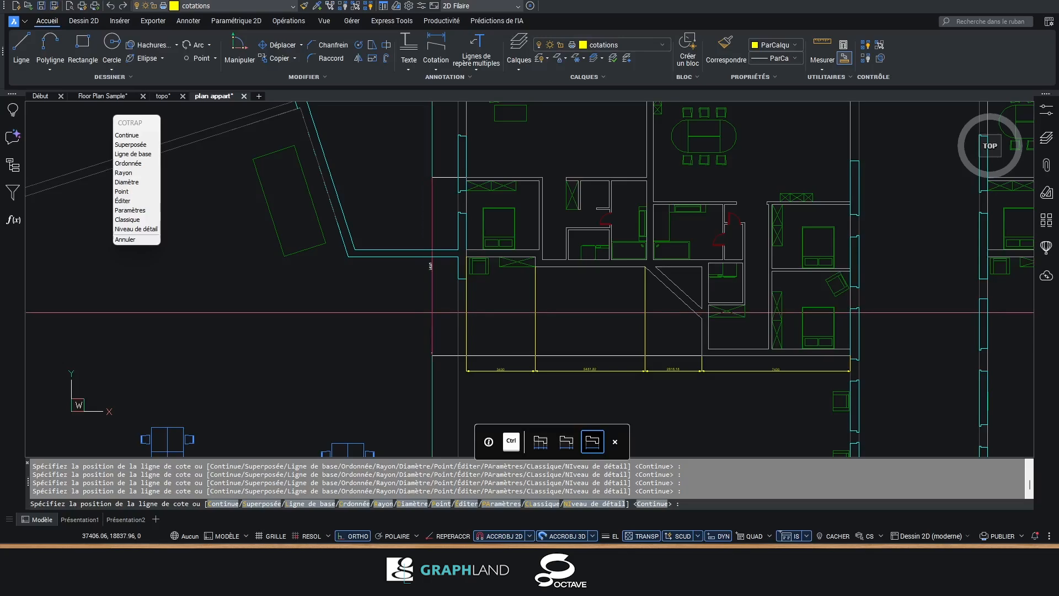
pyautogui.moveTo(680, 382); pyautogui.dragTo(620, 342, button='middle')
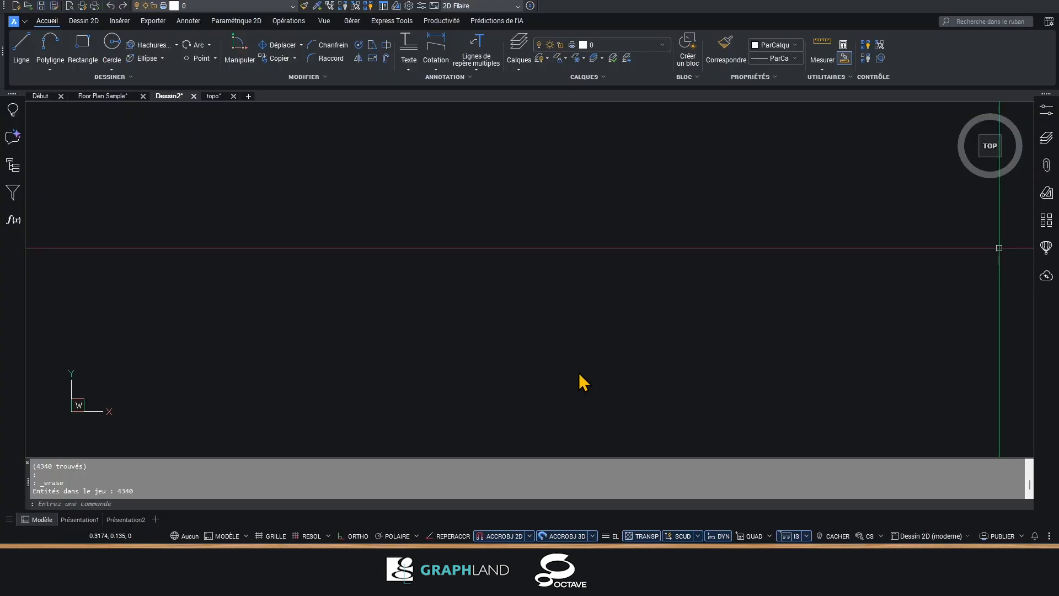
# - Switch the workspace from Dessin 2D (moderne) to Dessin 2D
pyautogui.click(120, 21)
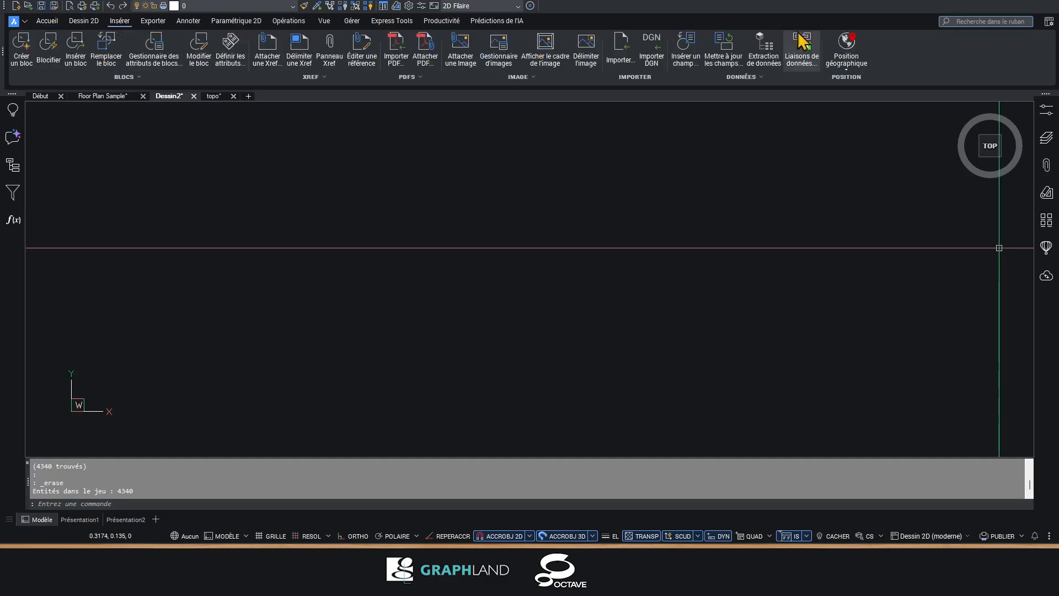
pyautogui.rightClick(919, 48)
pyautogui.moveTo(951, 113)
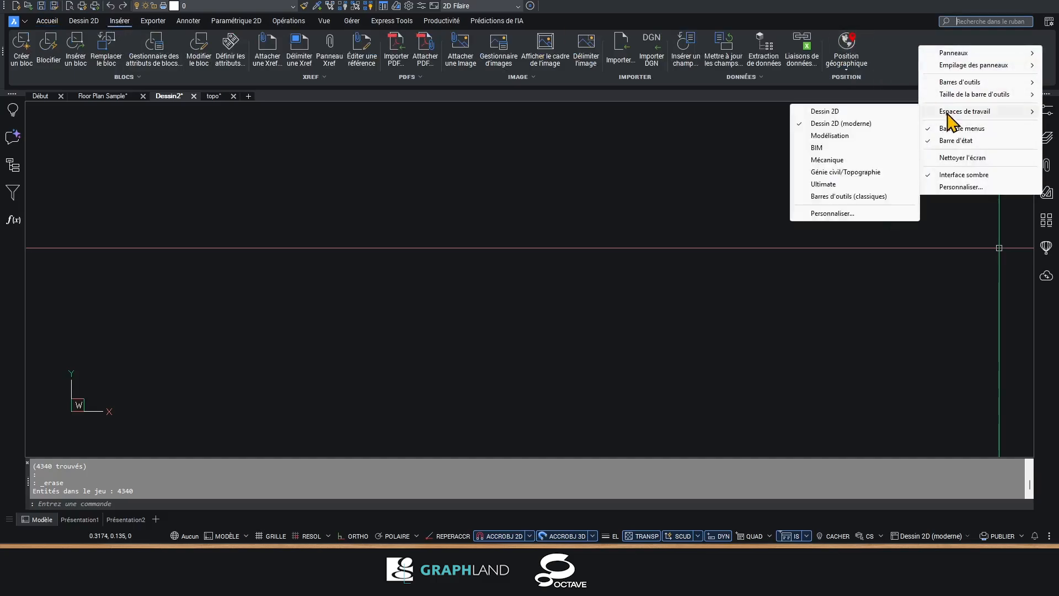
pyautogui.click(885, 114)
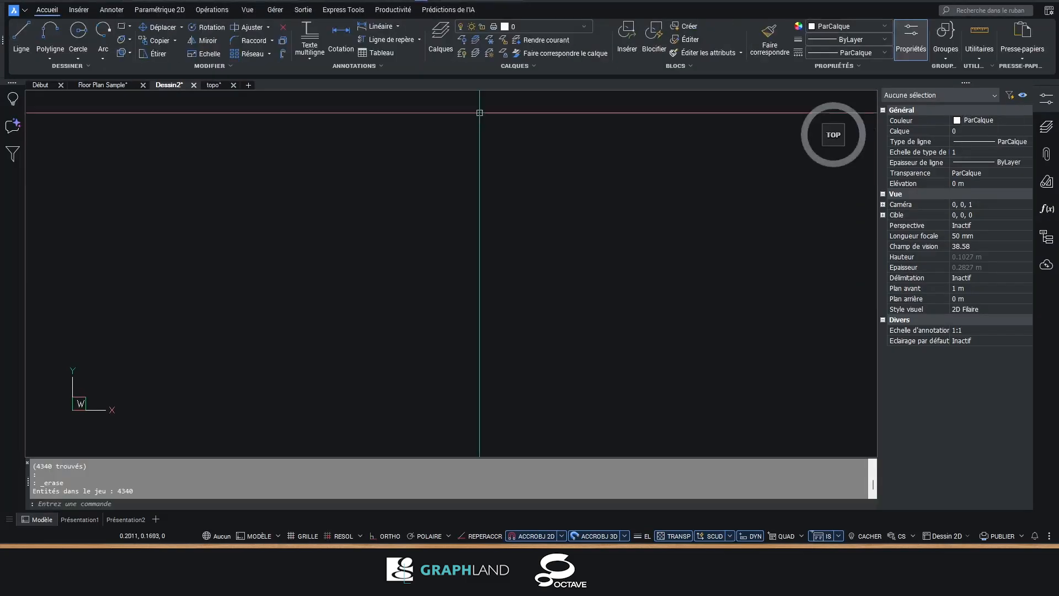
# - Import page 1 of topo-A4-1.pdf into the empty drawing at insertion point 0,0 with scale 1 and rotation 0
pyautogui.click(88, 13)
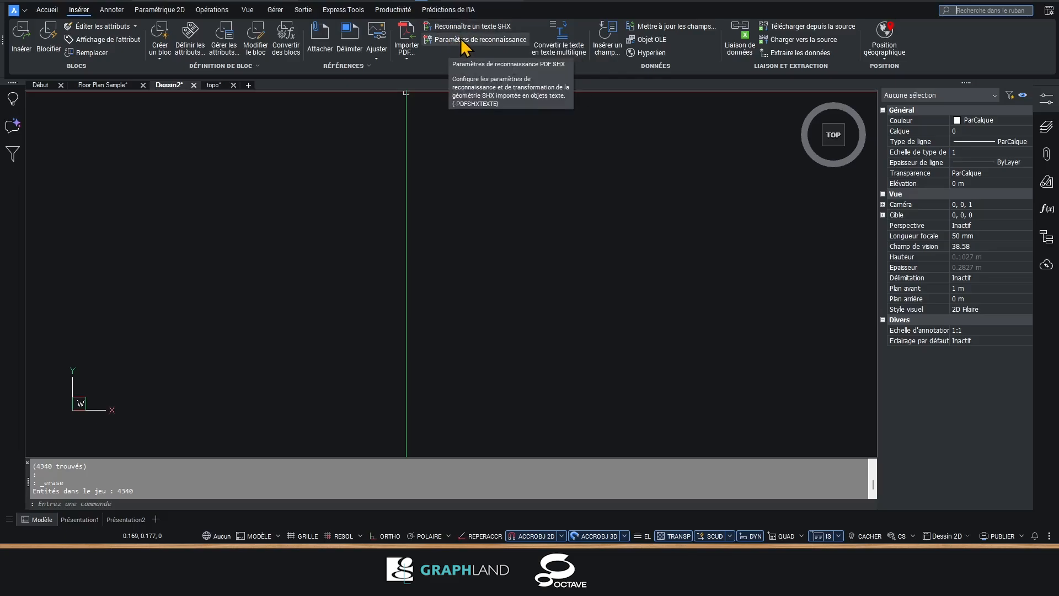
pyautogui.click(407, 34)
pyautogui.click(211, 121)
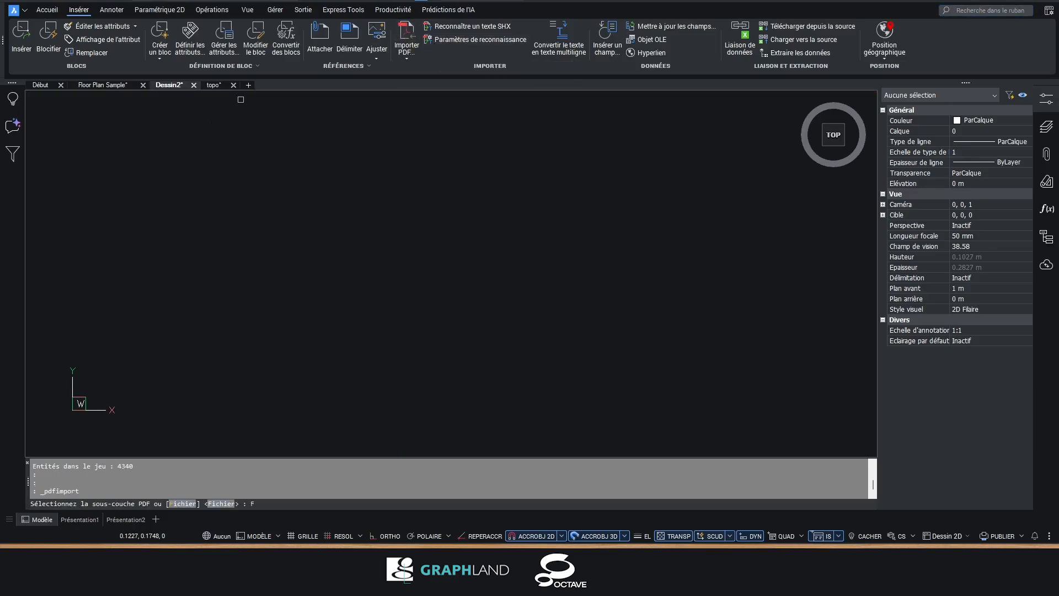
pyautogui.press('Return')
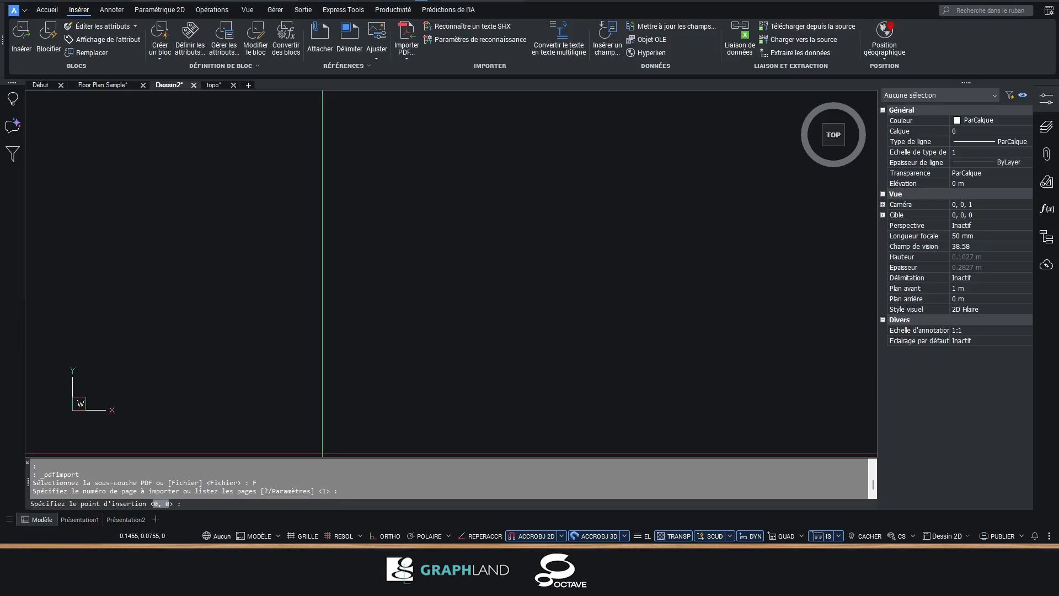
pyautogui.press('Return')
pyautogui.press('Return')
pyautogui.press('Return')
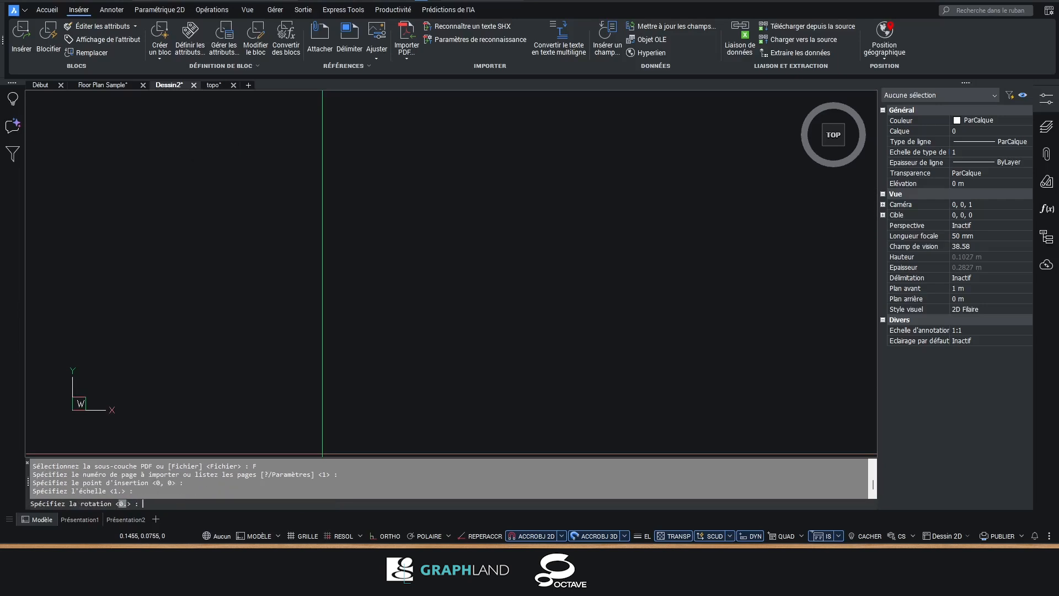
pyautogui.moveTo(579, 555)
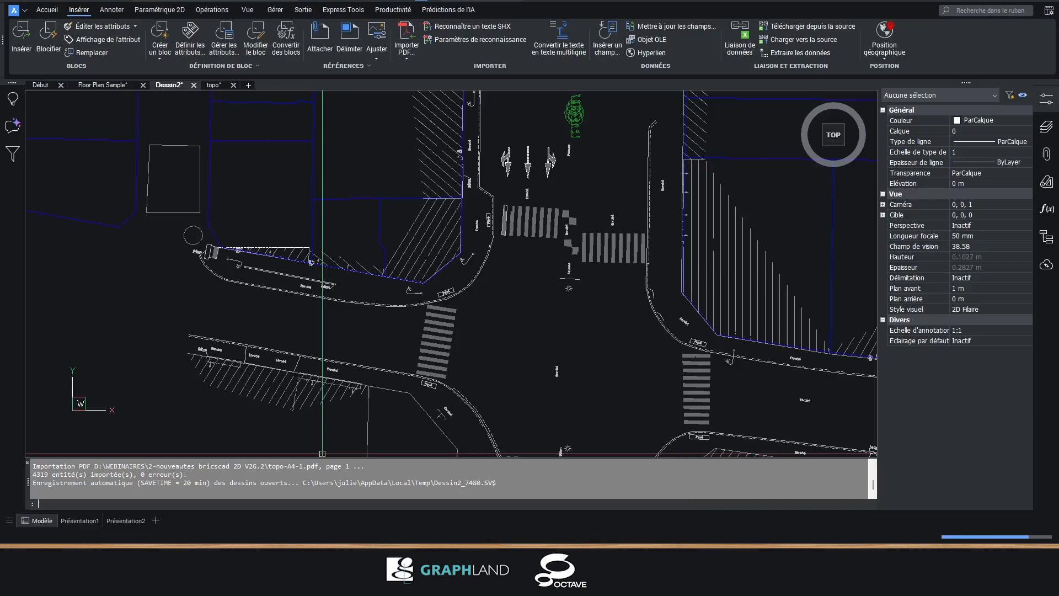
# - Examine the imported crossroads geometry, checking the pedestrian crossing hatch, the small circle and the "Pavé" label above the crossing
pyautogui.scroll(-2, 445, 292)
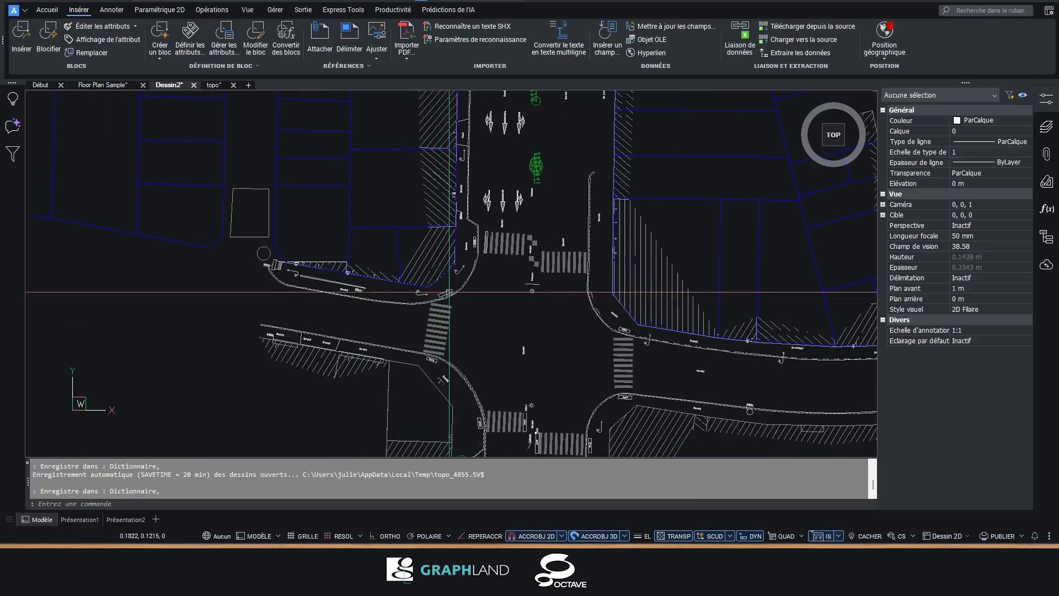
pyautogui.moveTo(510, 296); pyautogui.dragTo(469, 212, button='middle')
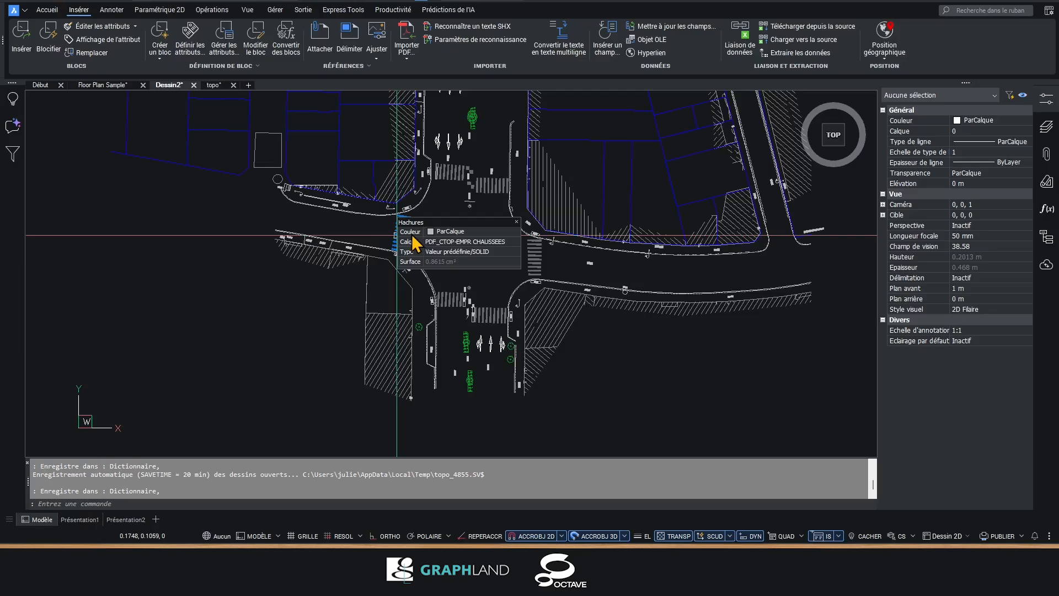
pyautogui.scroll(5, 412, 236)
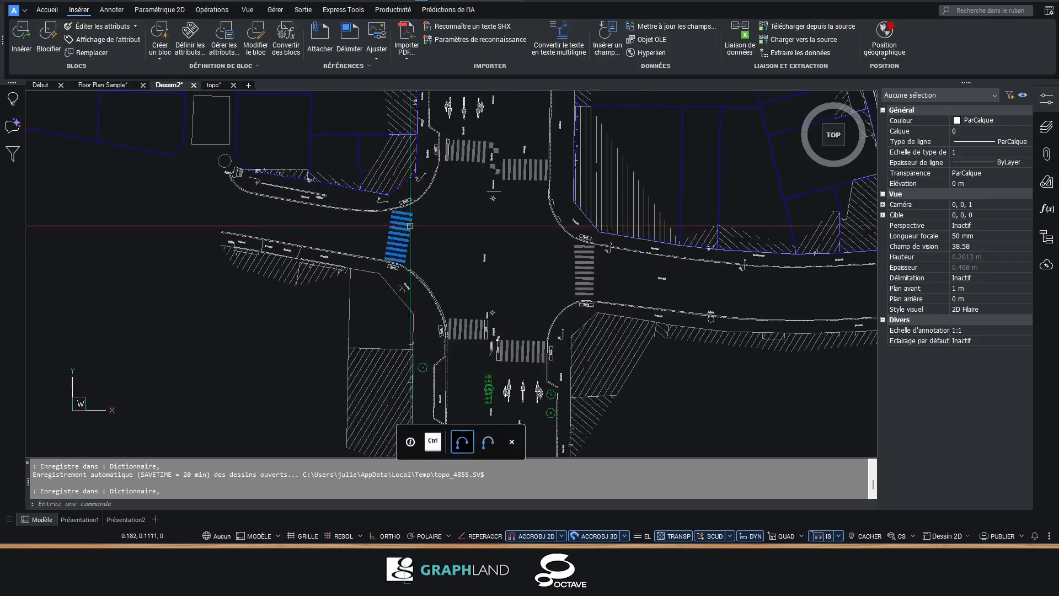
pyautogui.scroll(3, 389, 192)
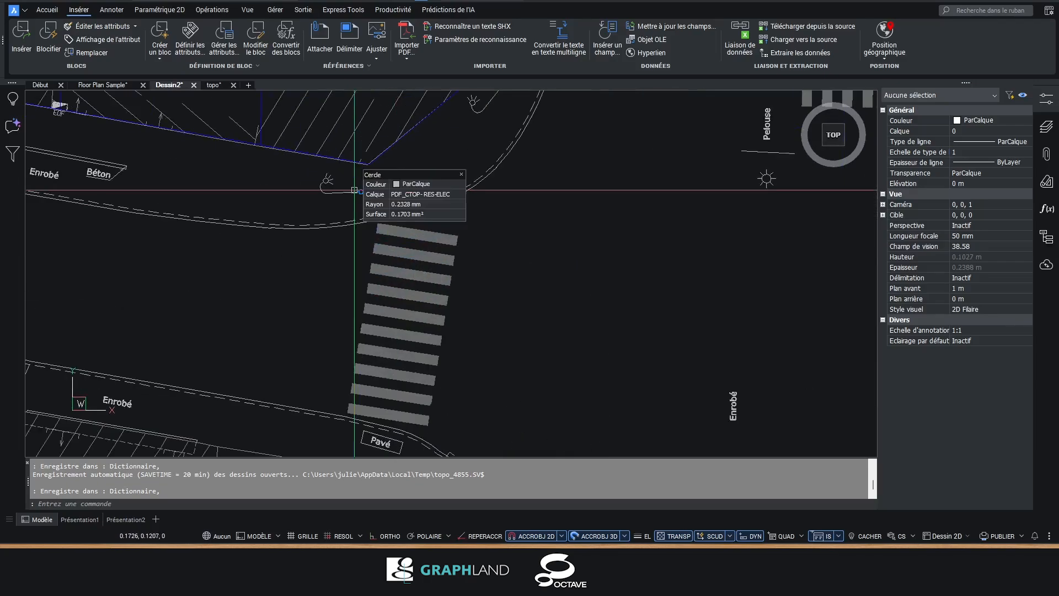
pyautogui.click(355, 191)
pyautogui.press('Escape')
pyautogui.click(422, 184)
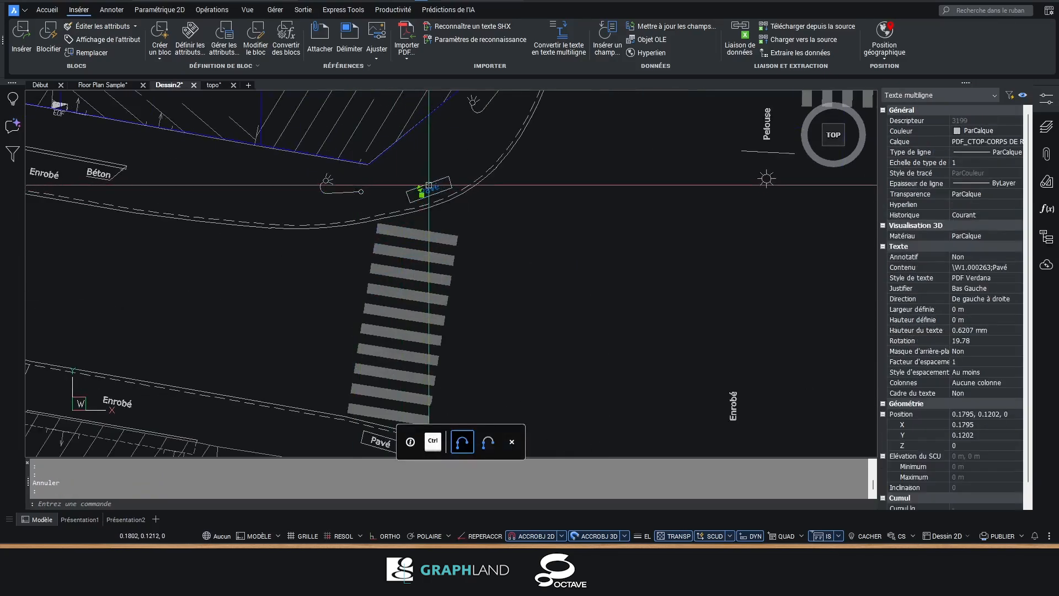
# - Examine the properties of the "Enrobé" label in the crossroads and look over the street area around the "EDF" symbols
pyautogui.press('Escape')
pyautogui.scroll(-4, 699, 330)
pyautogui.click(674, 323)
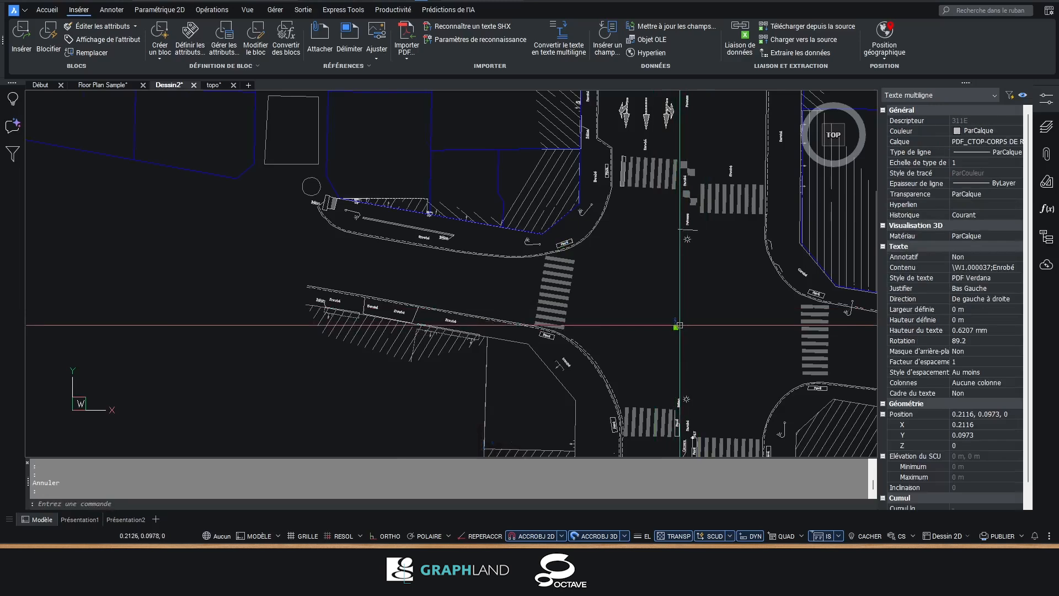
pyautogui.scroll(4, 674, 324)
pyautogui.moveTo(431, 398); pyautogui.dragTo(454, 214, button='middle')
pyautogui.moveTo(305, 134); pyautogui.dragTo(576, 338, button='middle')
pyautogui.moveTo(290, 192); pyautogui.dragTo(568, 333, button='middle')
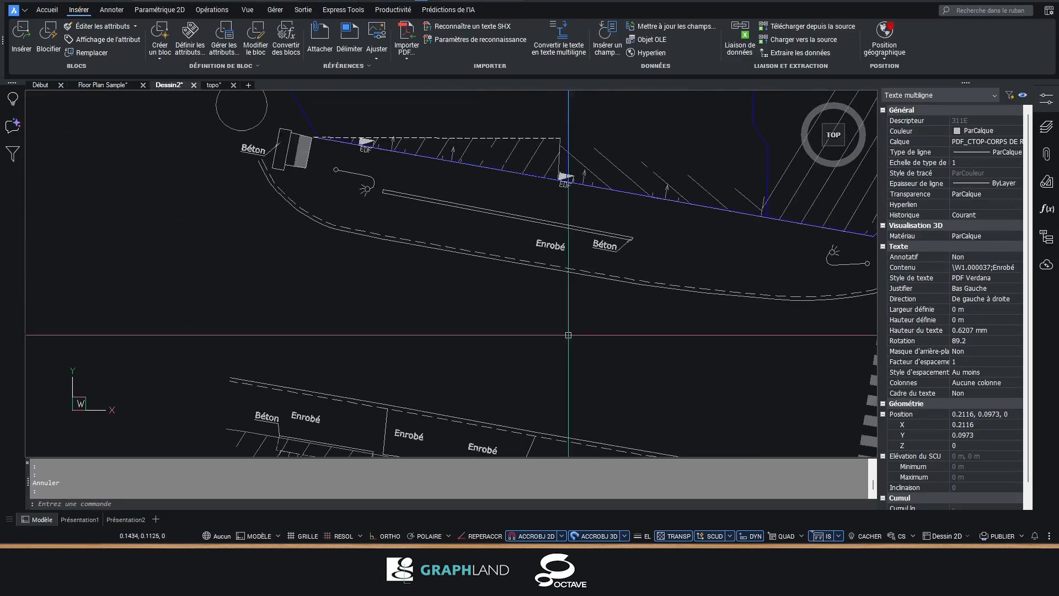
# - Inspect the strokes of the "EDF" label below the hatched triangle to check what kind of entities form its letters
pyautogui.press('Escape')
pyautogui.scroll(5, 570, 174)
pyautogui.click(543, 180)
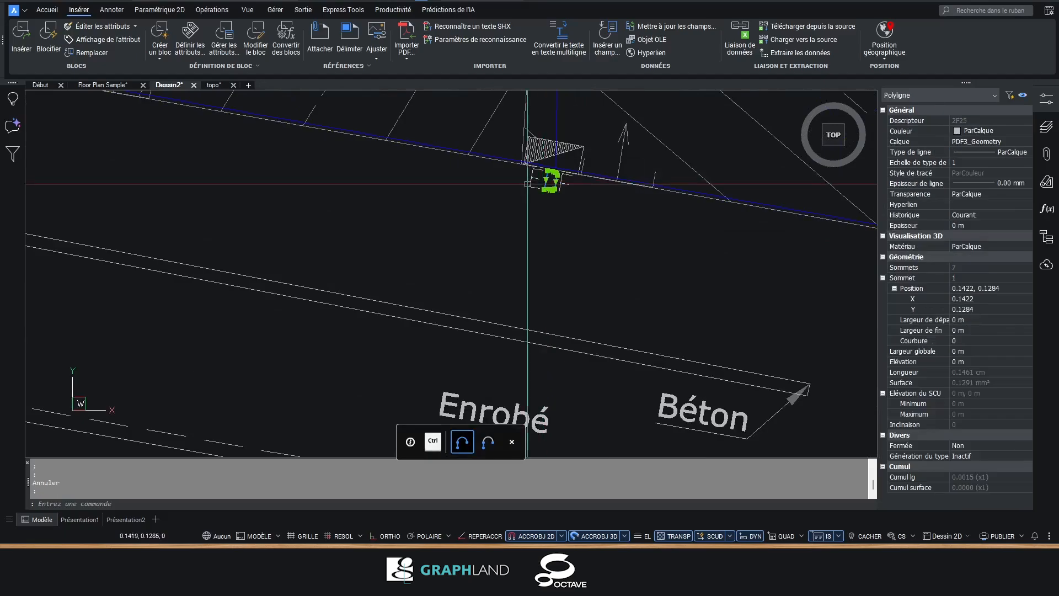
pyautogui.scroll(3, 532, 169)
pyautogui.press('Escape')
pyautogui.click(520, 190)
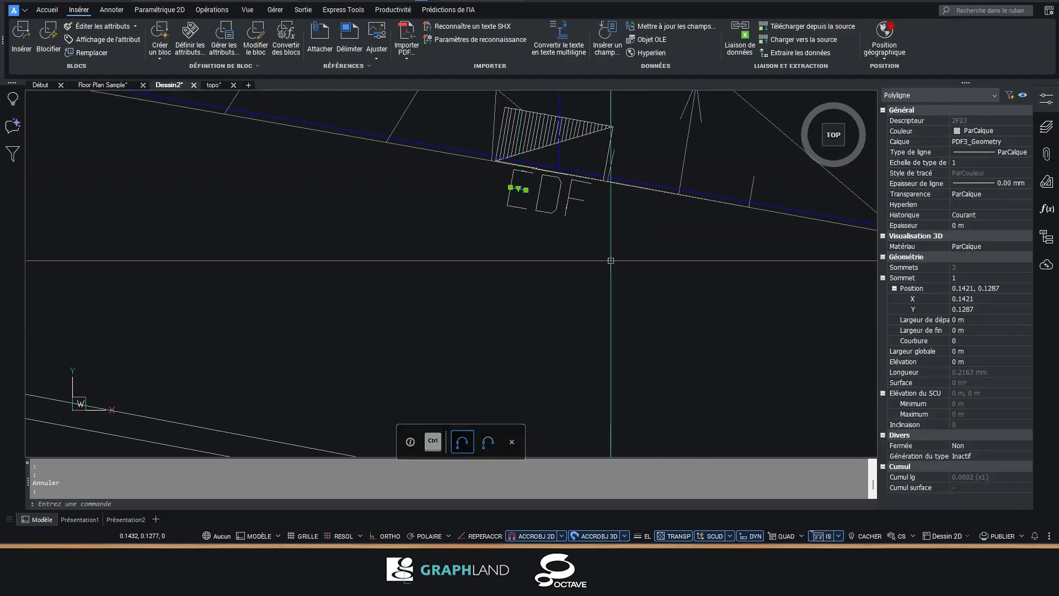
pyautogui.press('Escape')
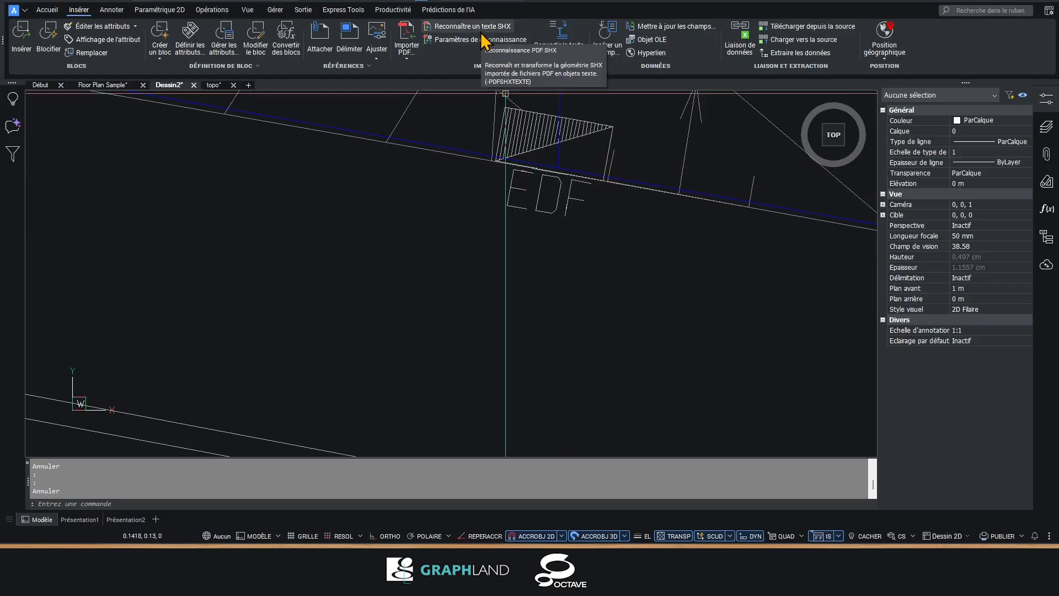
pyautogui.click(518, 189)
pyautogui.moveTo(521, 193)
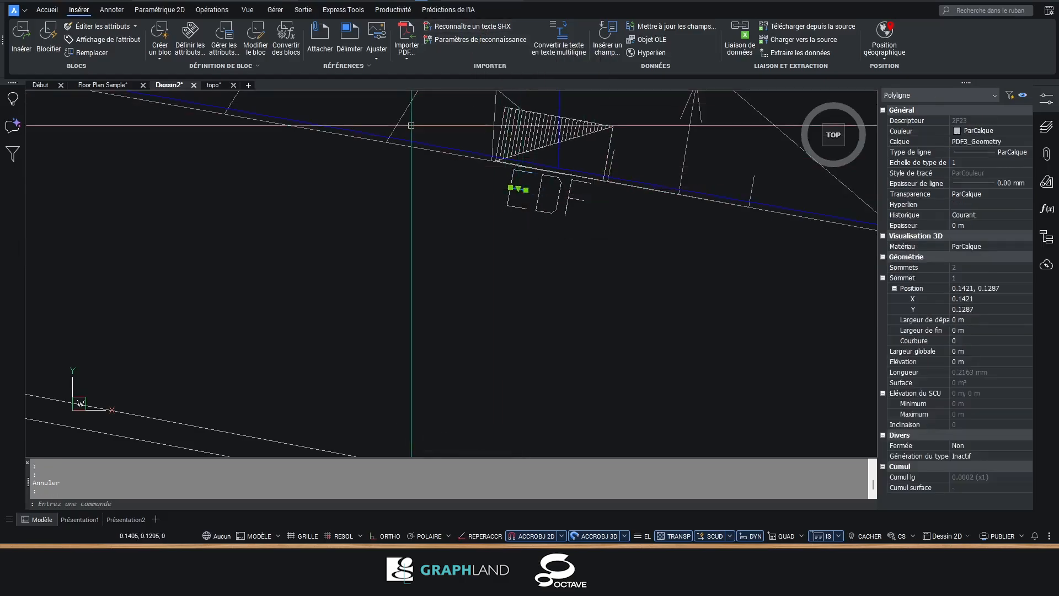
pyautogui.moveTo(431, 149)
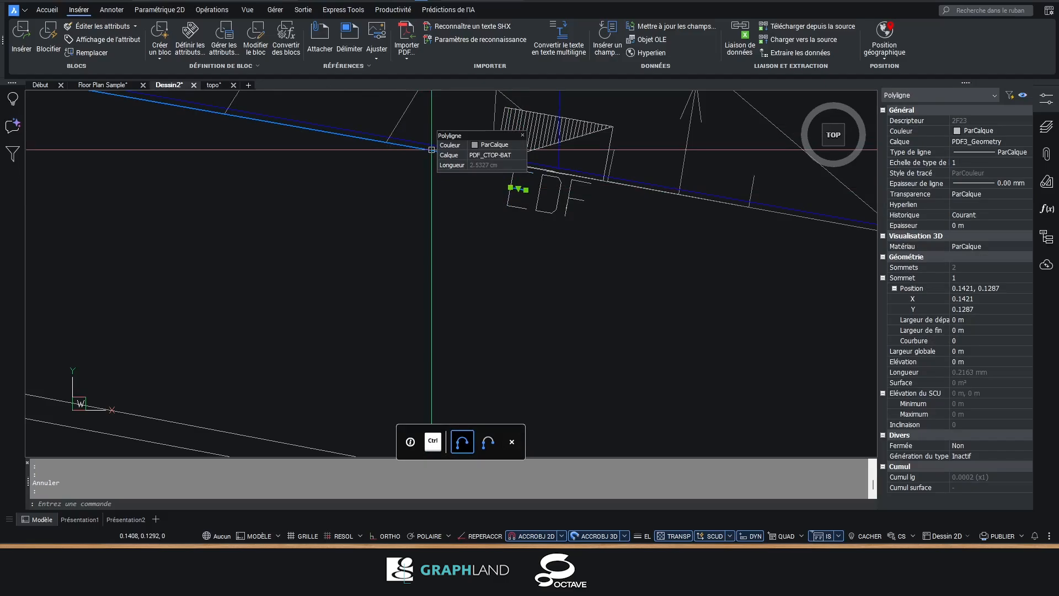
pyautogui.press('Escape')
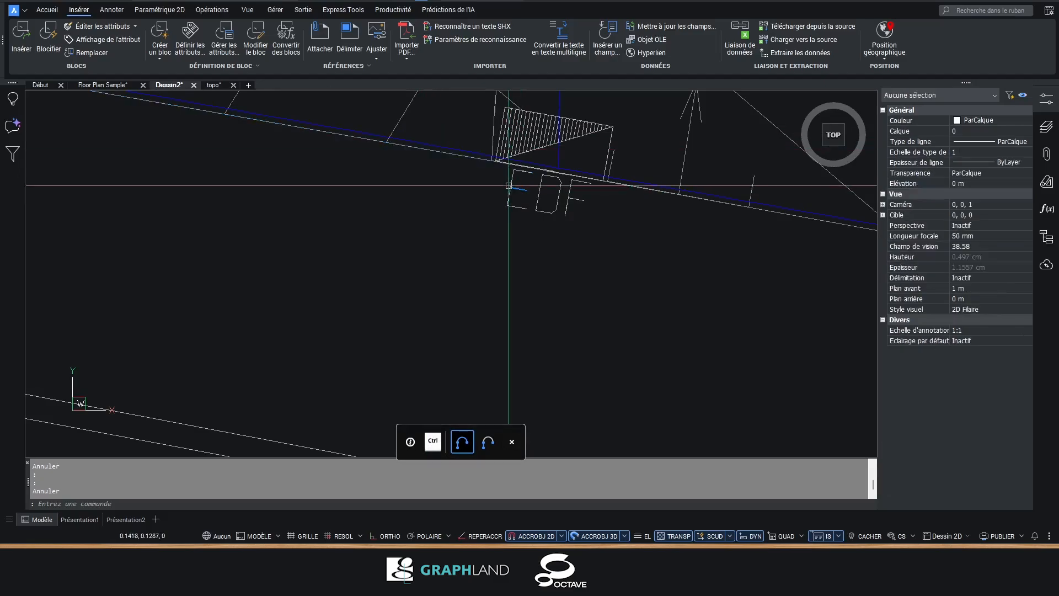
# - Add the txt font to the PDF SHX text recognition settings, consulting the BricsCAD Fonts folder for the available SHX files
pyautogui.click(483, 42)
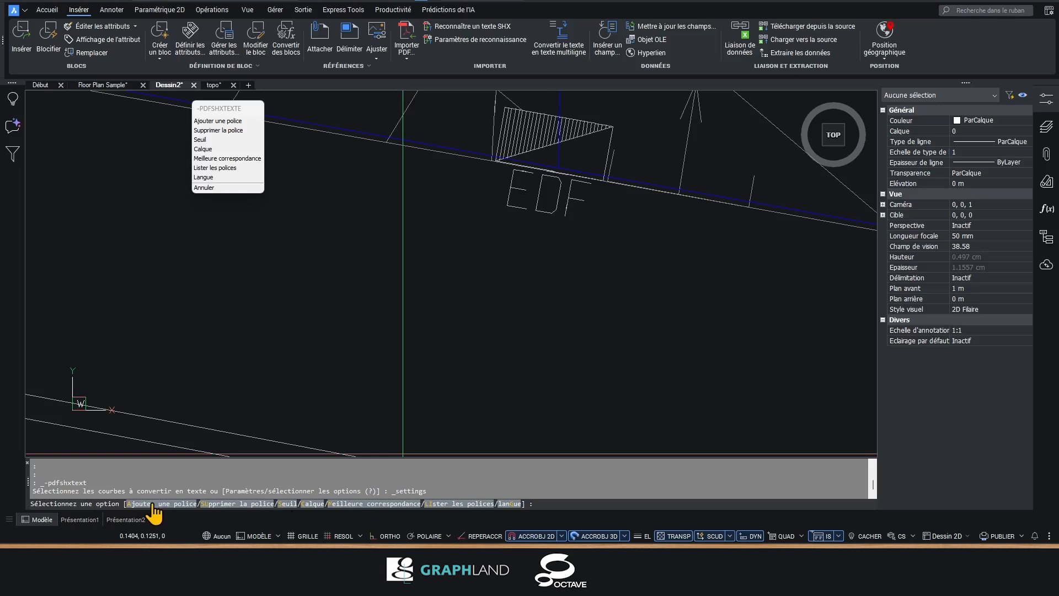
pyautogui.click(173, 504)
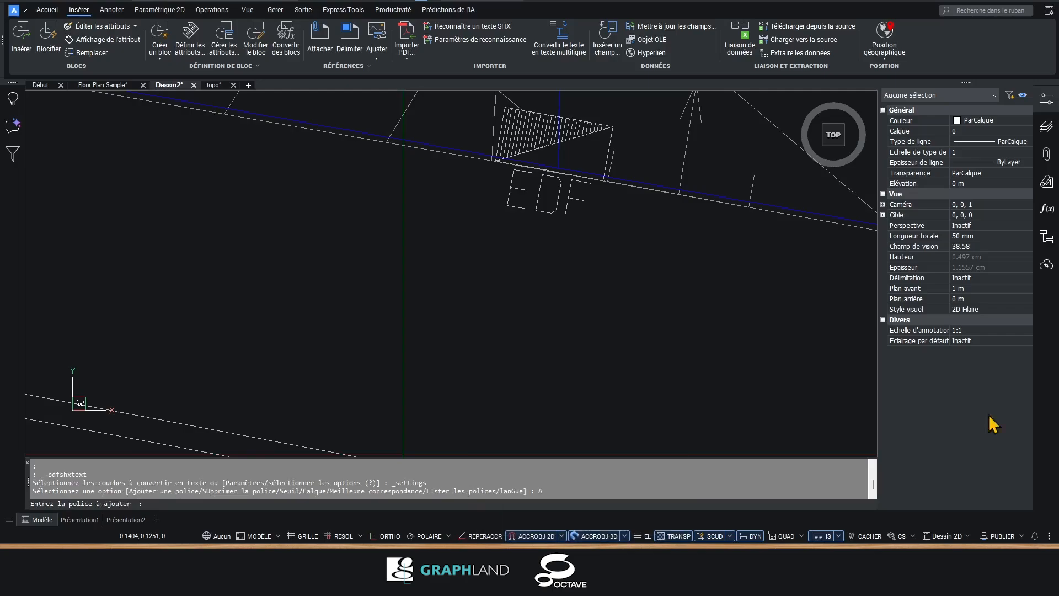
pyautogui.moveTo(1058, 133); pyautogui.dragTo(669, 14)
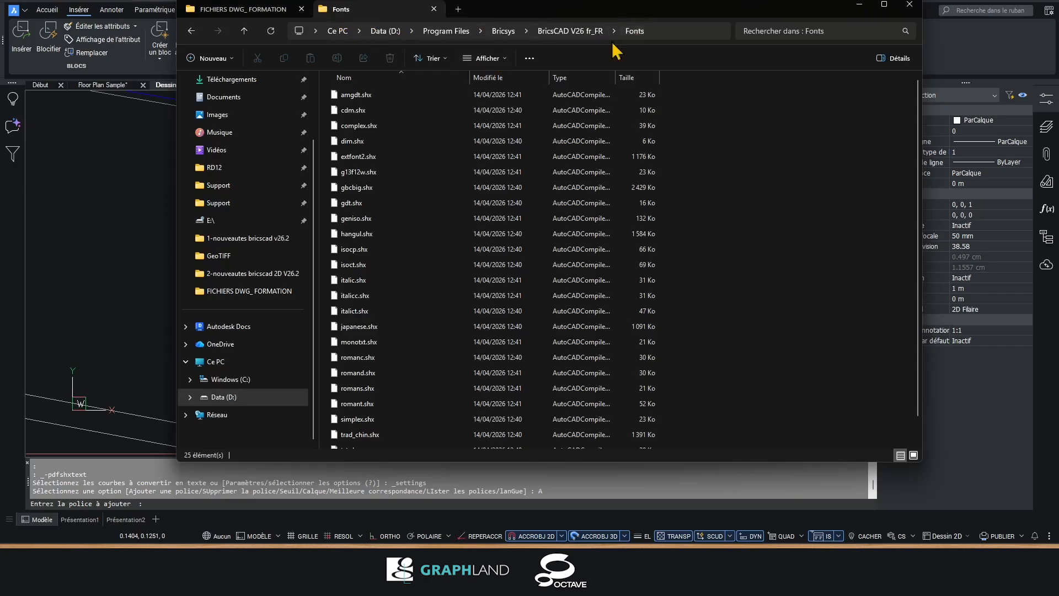
pyautogui.scroll(-1, 408, 299)
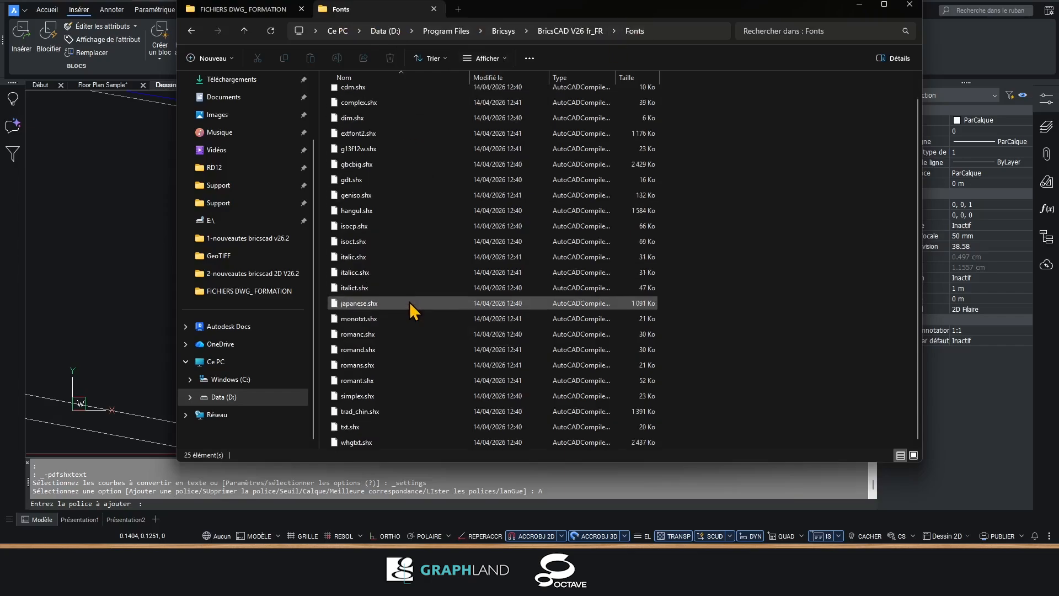
pyautogui.click(173, 506)
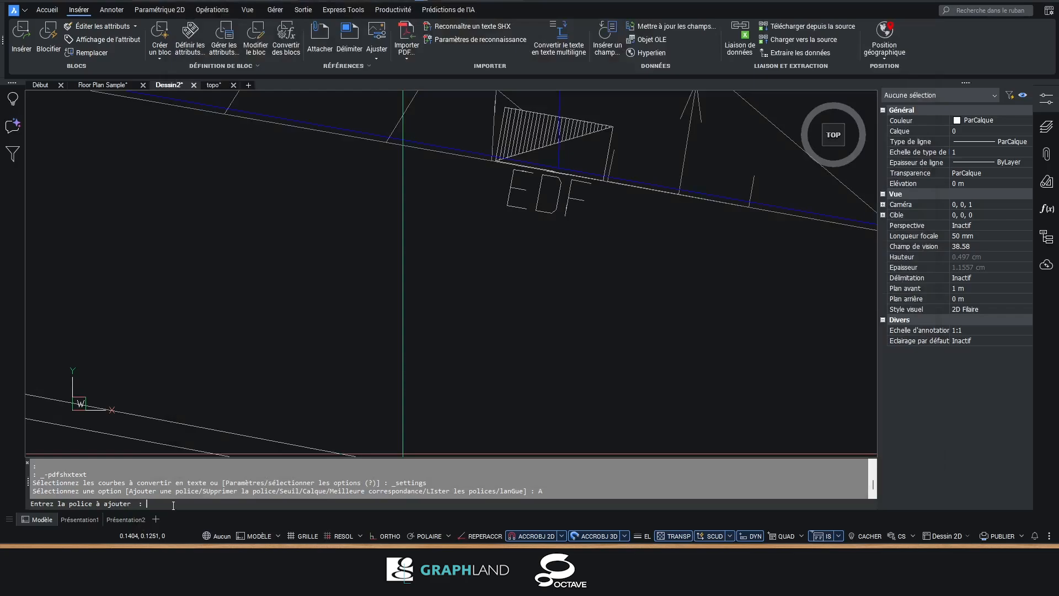
pyautogui.write('txt')
pyautogui.press('Return')
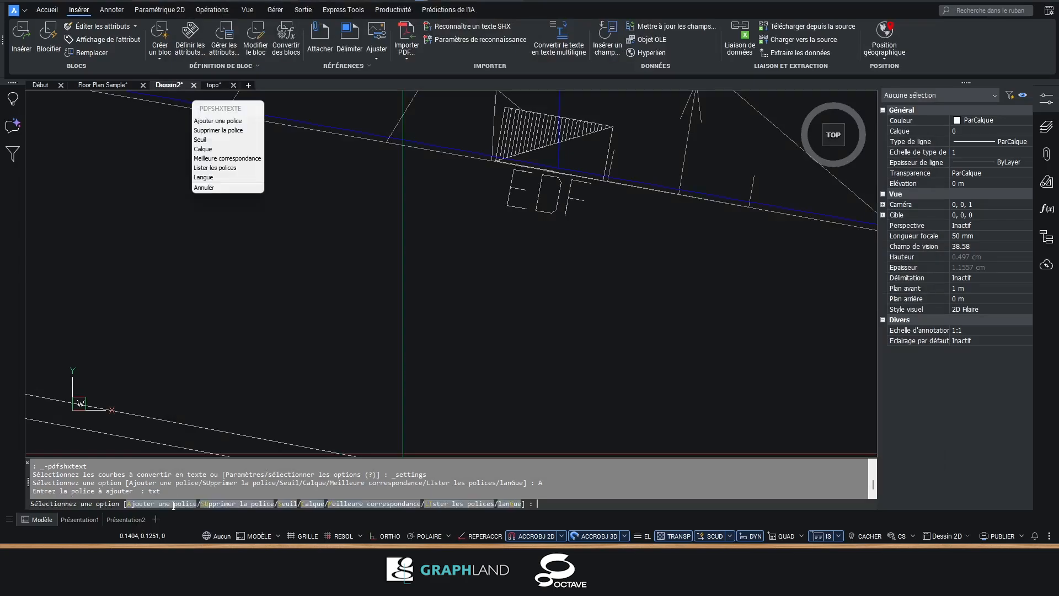
# - Add the romans font to the SHX recognition fonts, checking its name in the Fonts folder
pyautogui.write('A')
pyautogui.press('Return')
pyautogui.moveTo(586, 558)
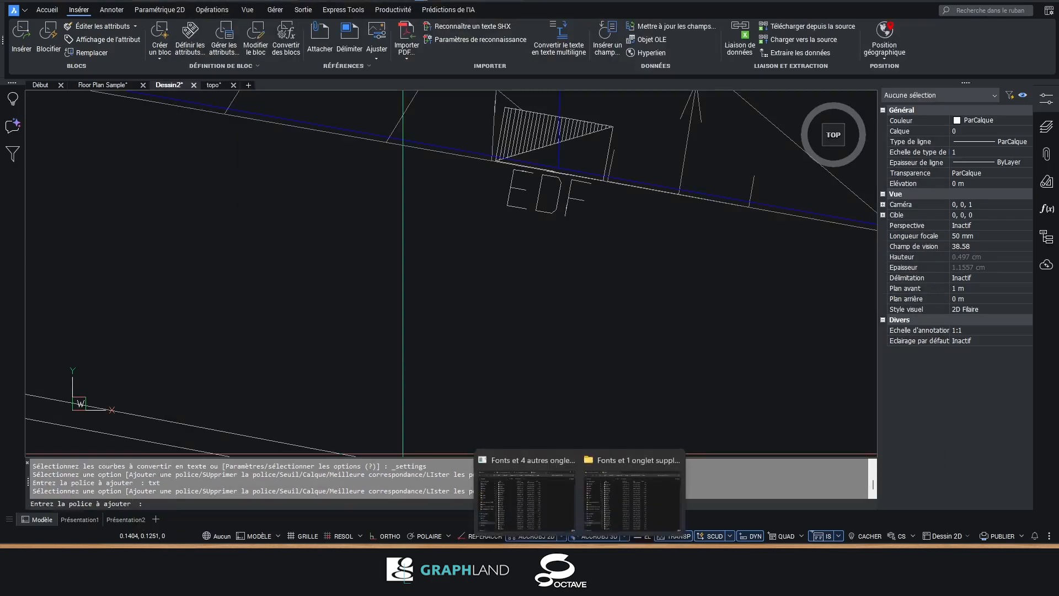
pyautogui.click(620, 492)
pyautogui.scroll(1, 558, 349)
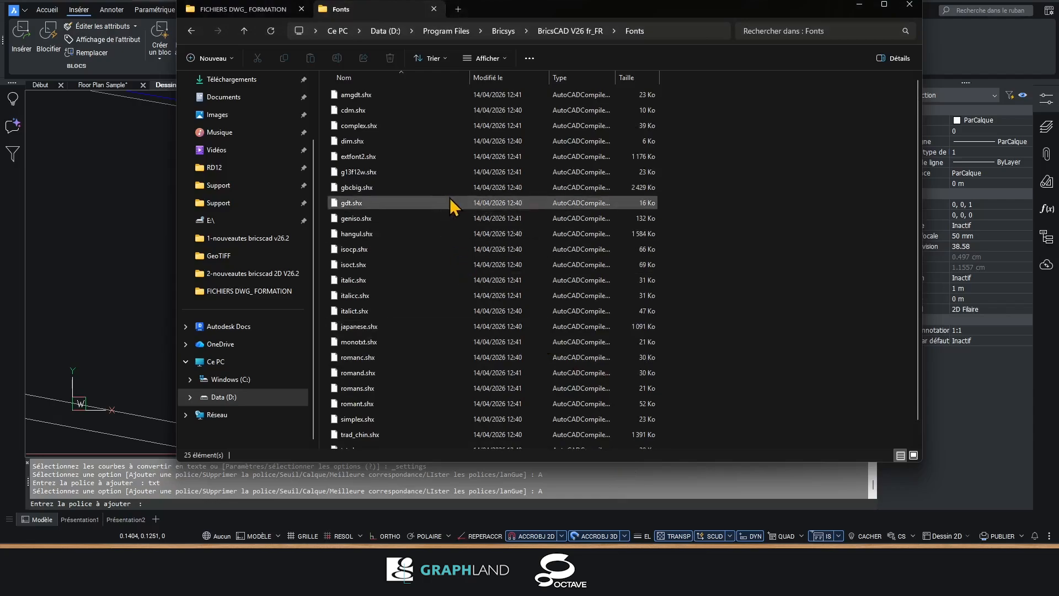
pyautogui.scroll(-1, 452, 232)
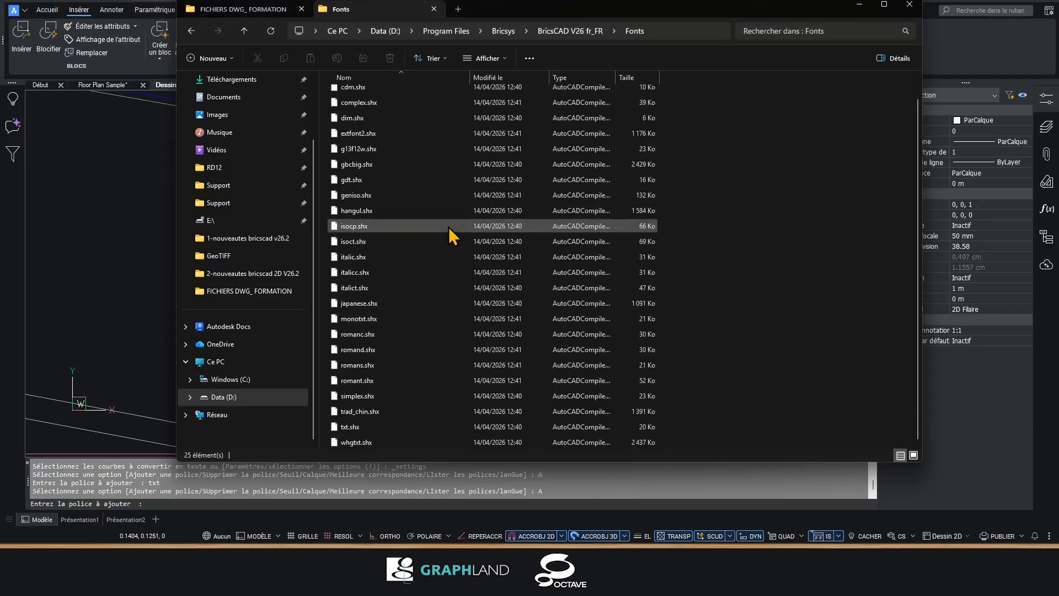
pyautogui.click(157, 505)
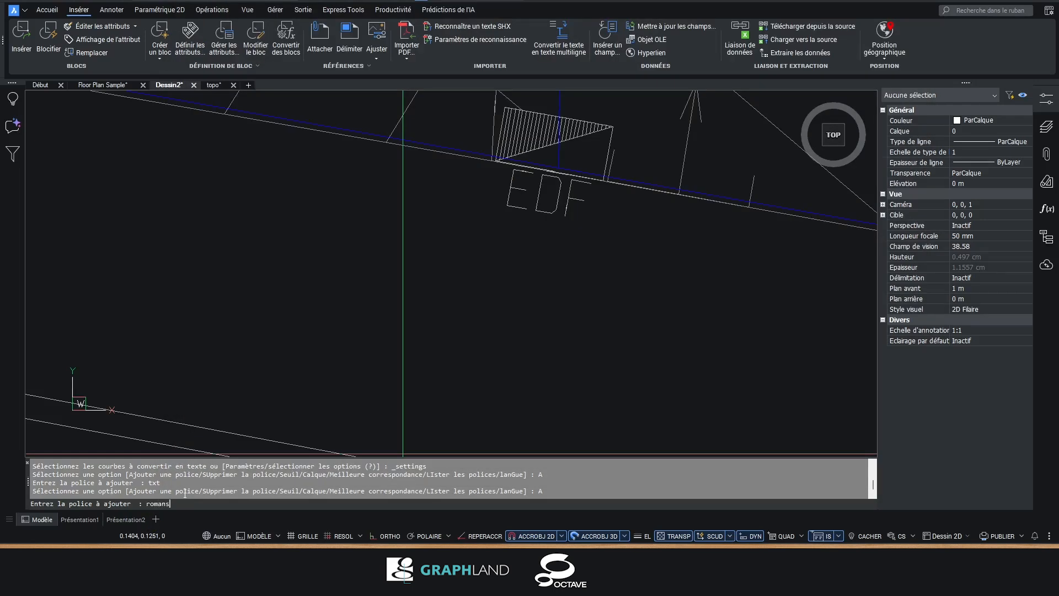
pyautogui.write('romans')
pyautogui.press('Return')
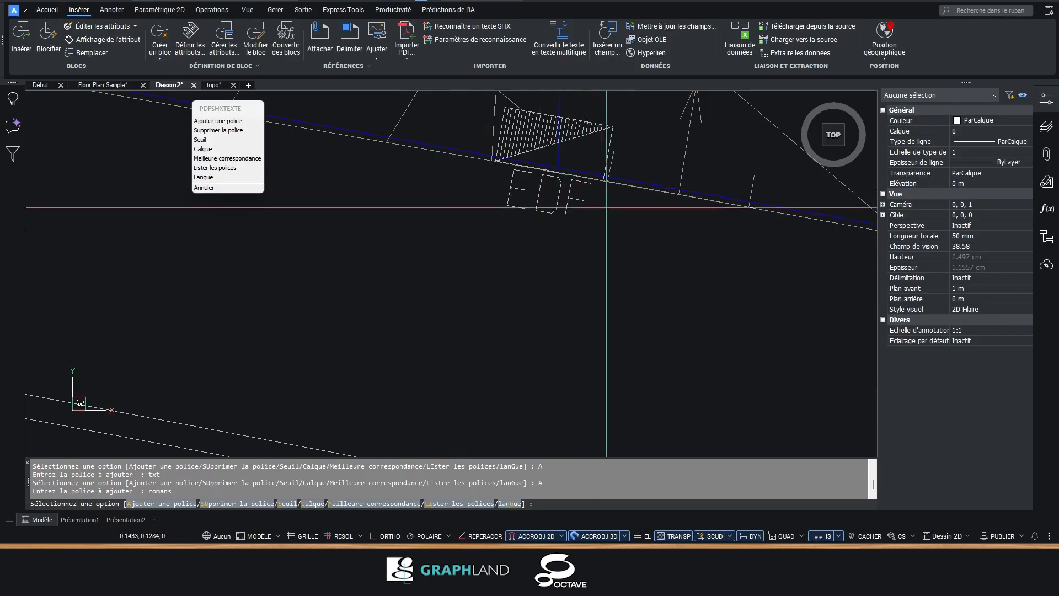
# - Add the romand font to the SHX recognition fonts and list the fonts used for recognition
pyautogui.click(155, 504)
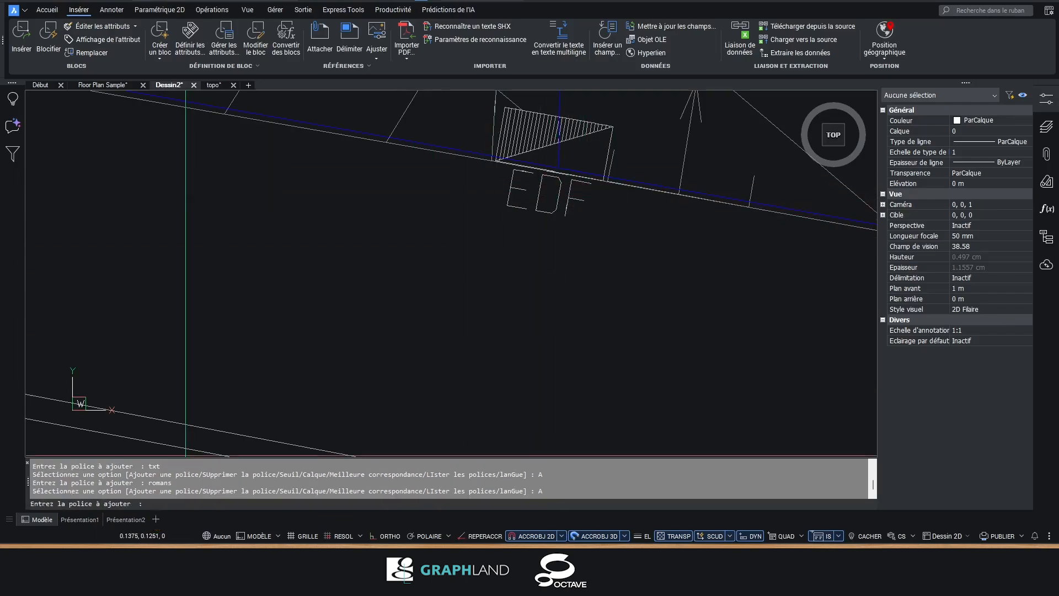
pyautogui.click(634, 504)
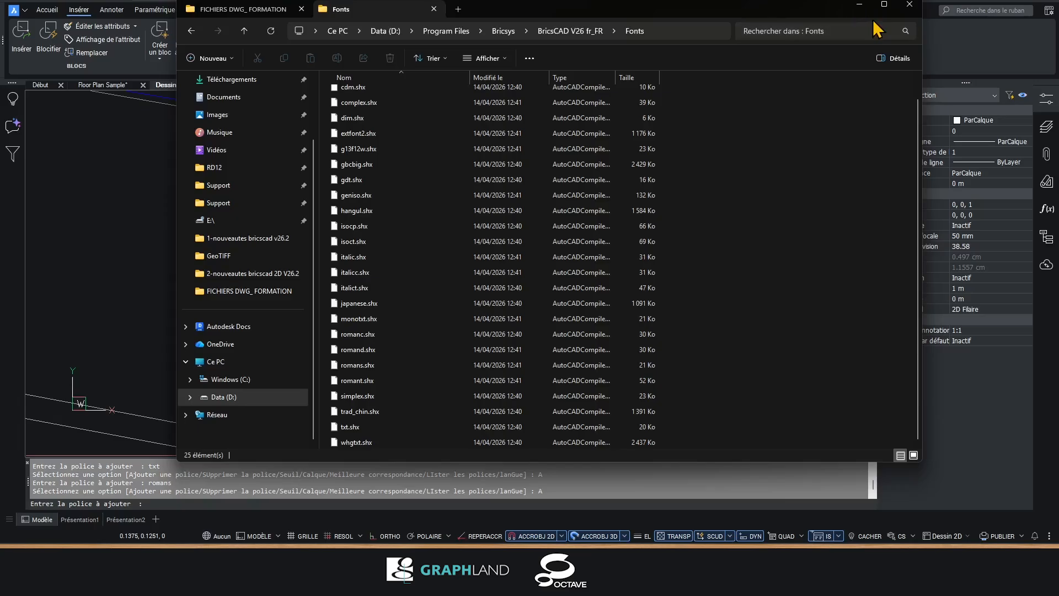
pyautogui.click(859, 4)
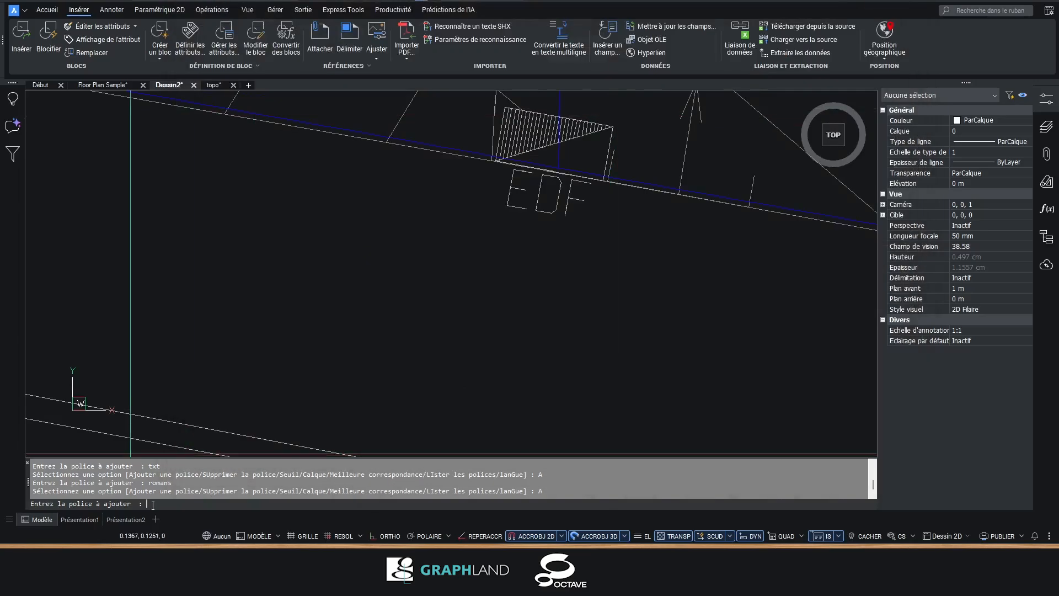
pyautogui.press('Return')
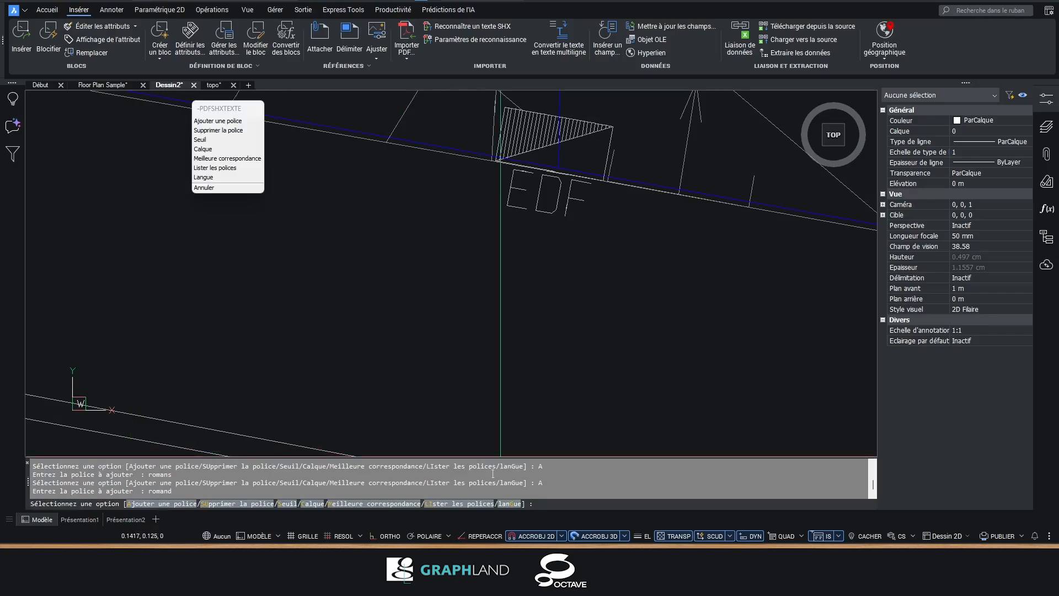
pyautogui.click(461, 503)
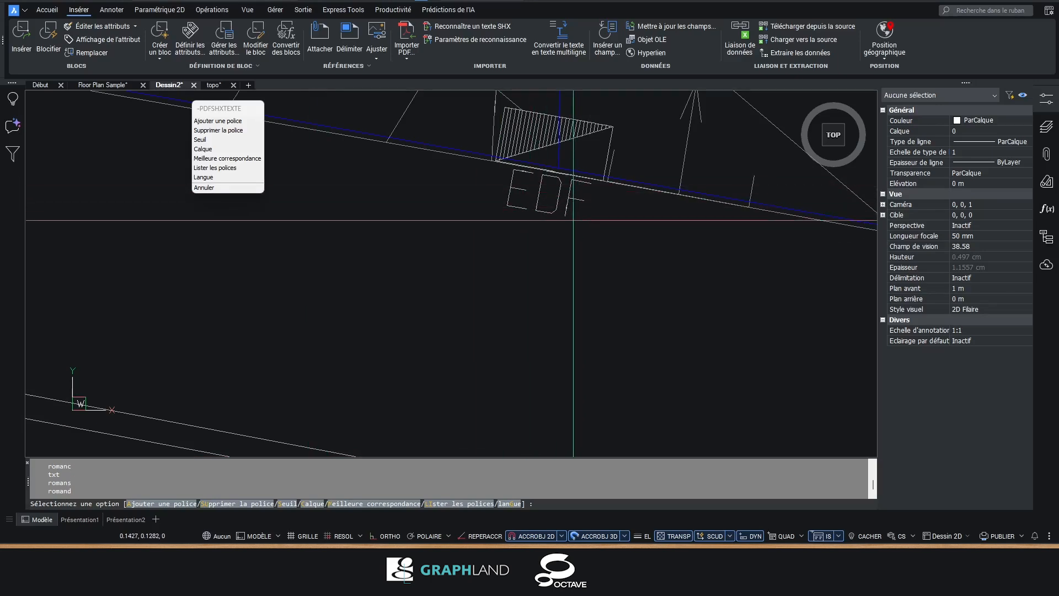
# - Set recognised text to go on the current layer (Courant) and the font matching to the best match (Meilleure)
pyautogui.click(309, 503)
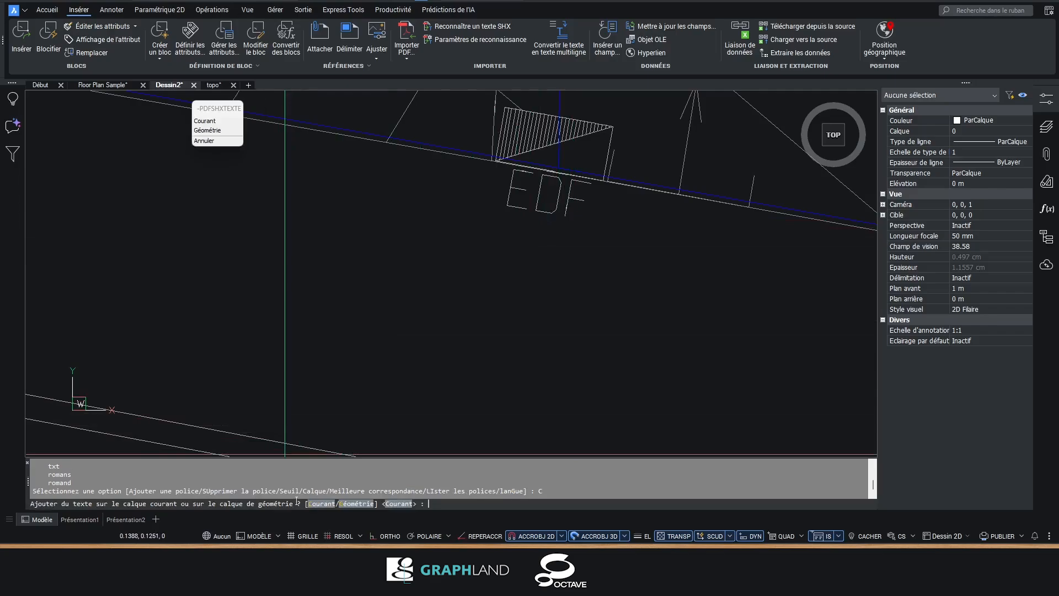
pyautogui.click(402, 503)
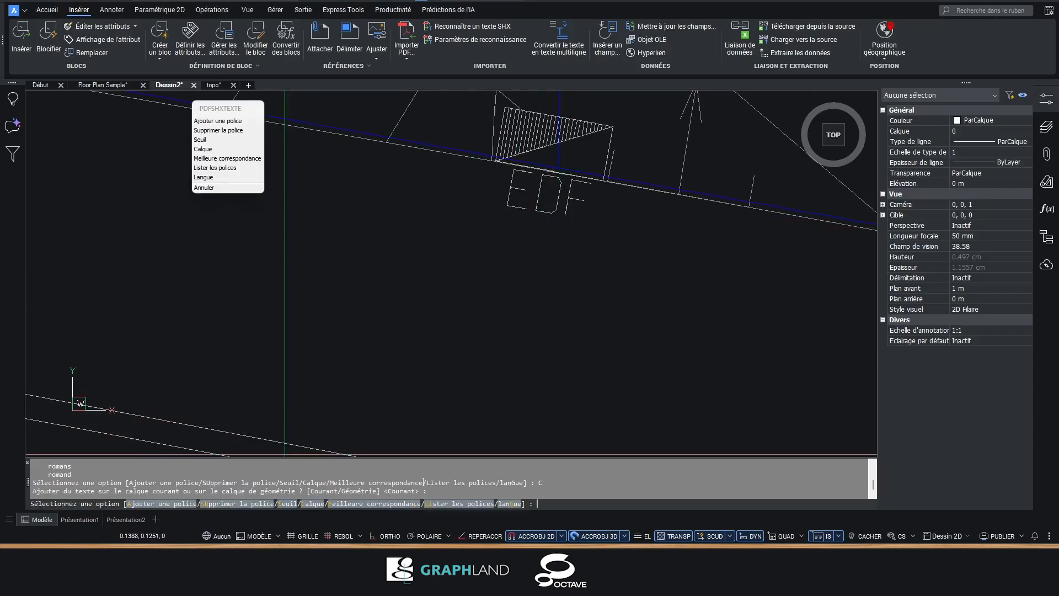
pyautogui.click(374, 503)
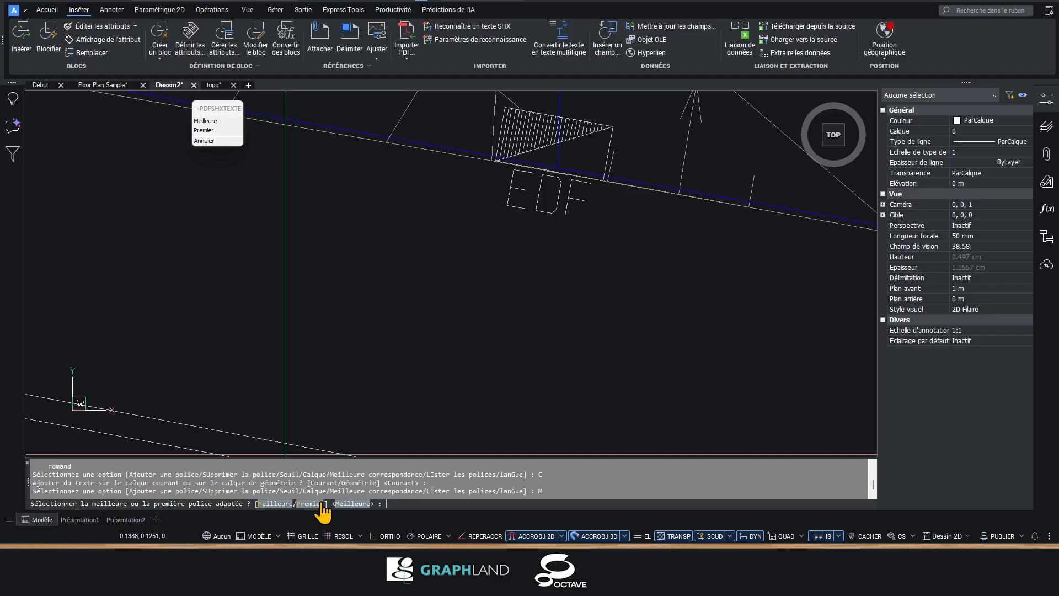
pyautogui.click(282, 504)
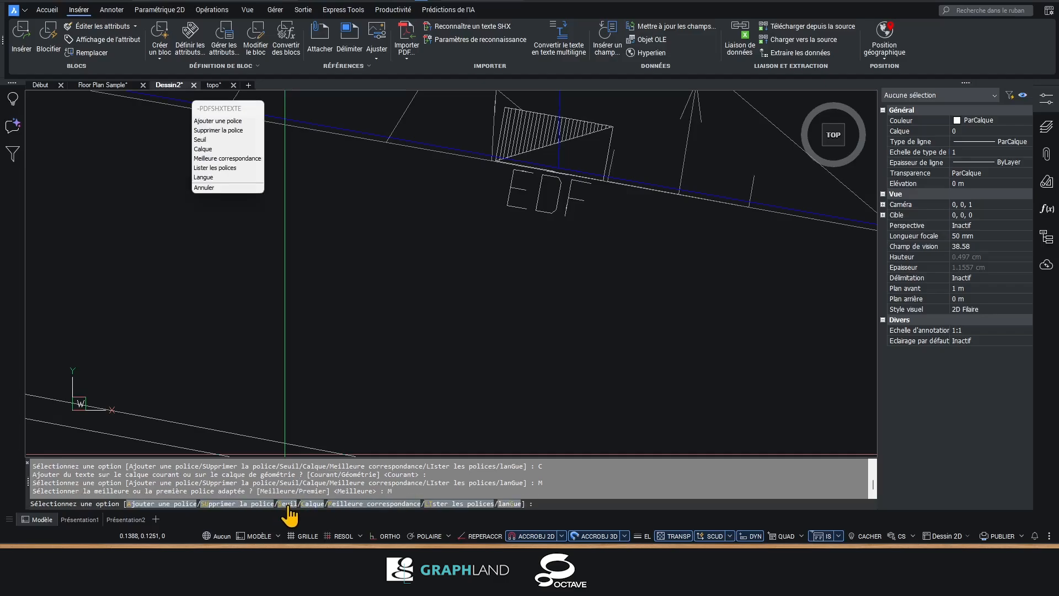
# - Set the SHX text recognition threshold to 70 percent
pyautogui.click(289, 503)
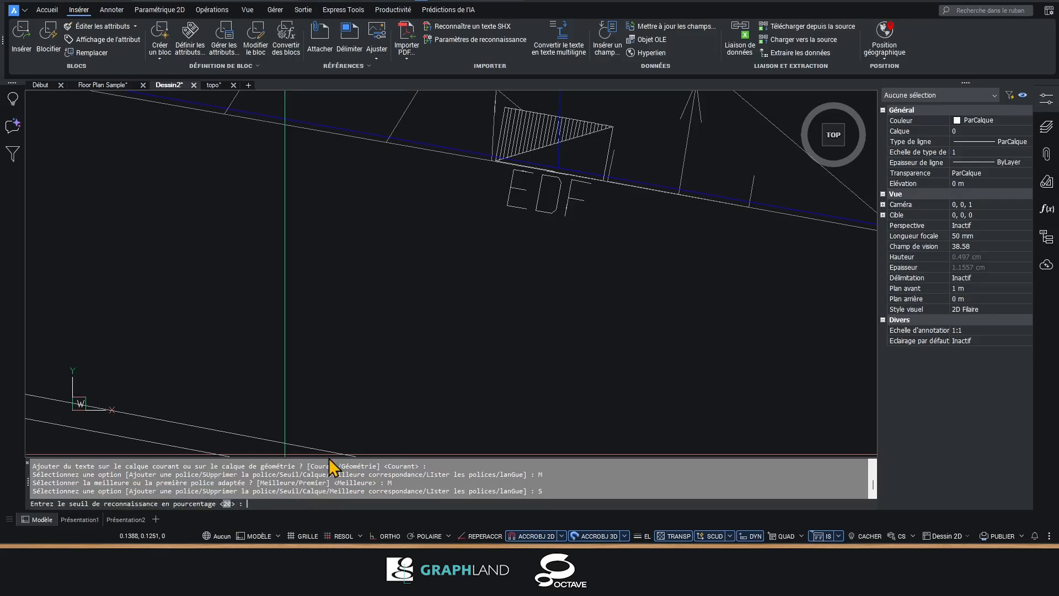
pyautogui.write('70')
pyautogui.press('Return')
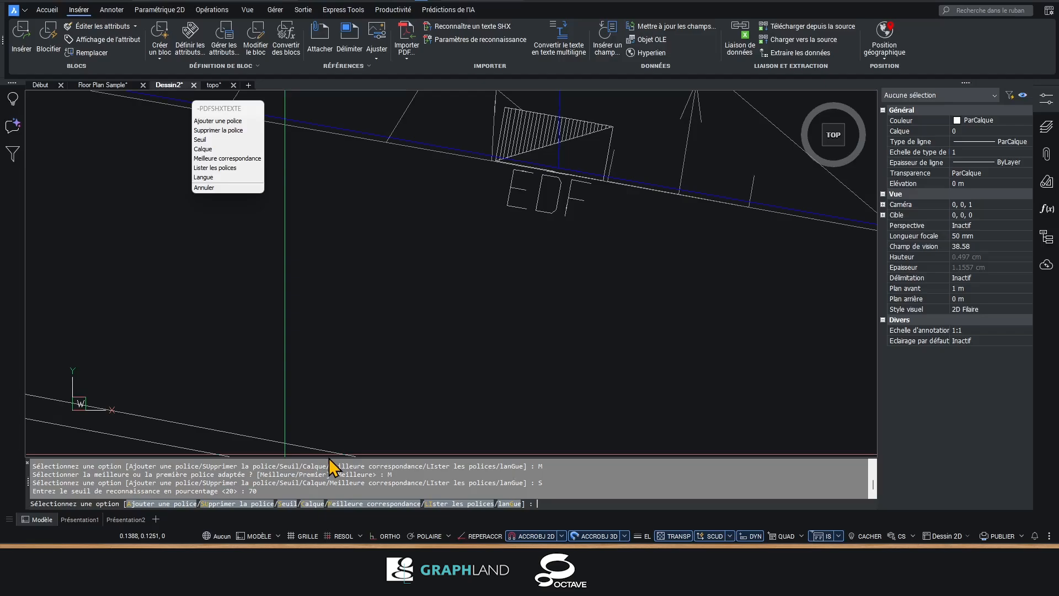
# - Add the language fra to the SHX recognition languages and finish the recognition settings
pyautogui.click(509, 504)
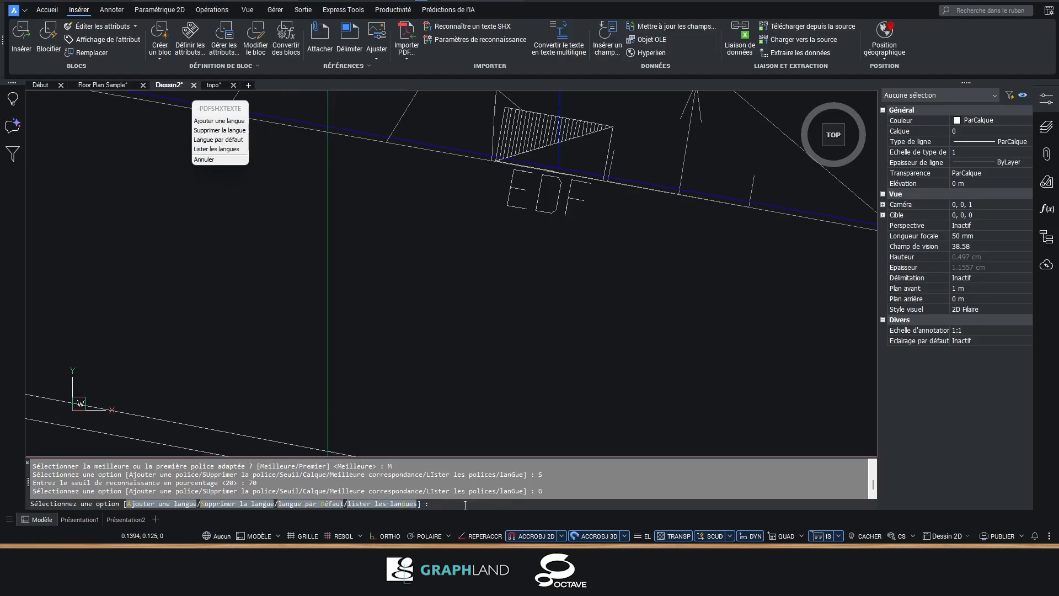
pyautogui.click(165, 504)
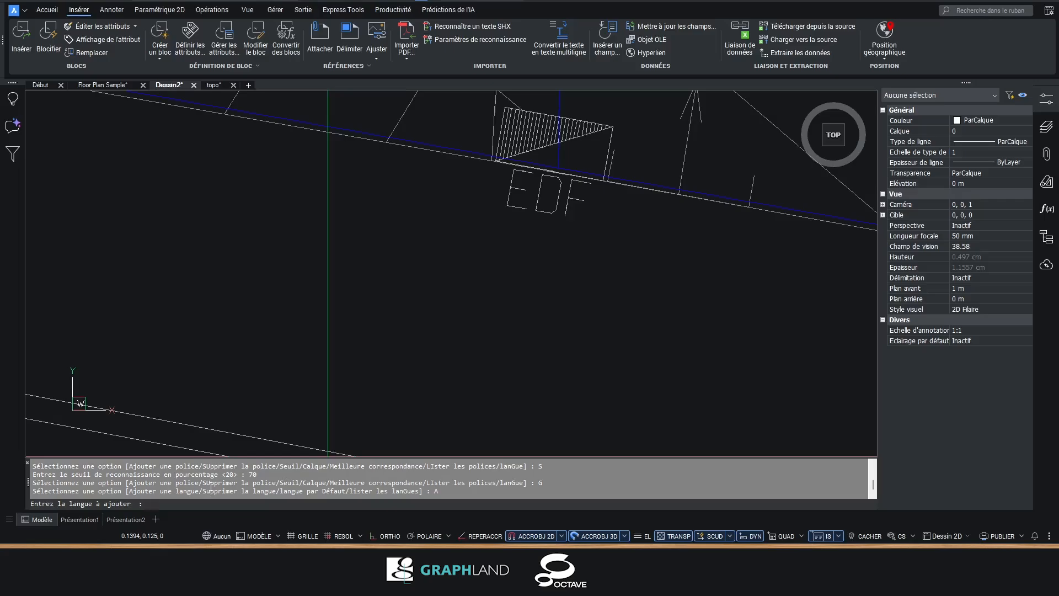
pyautogui.press('Return')
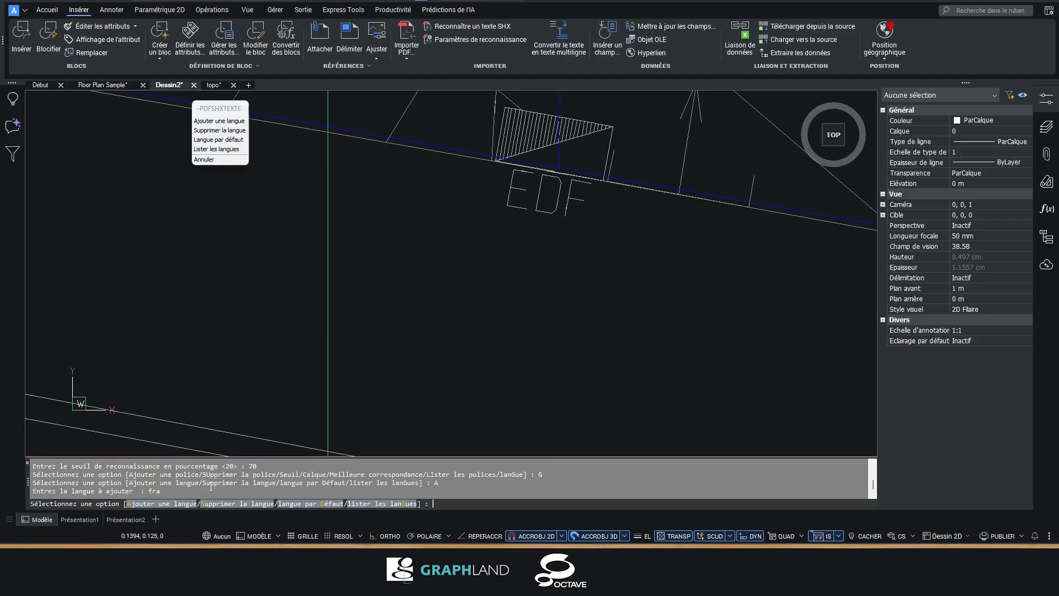
pyautogui.press('Return')
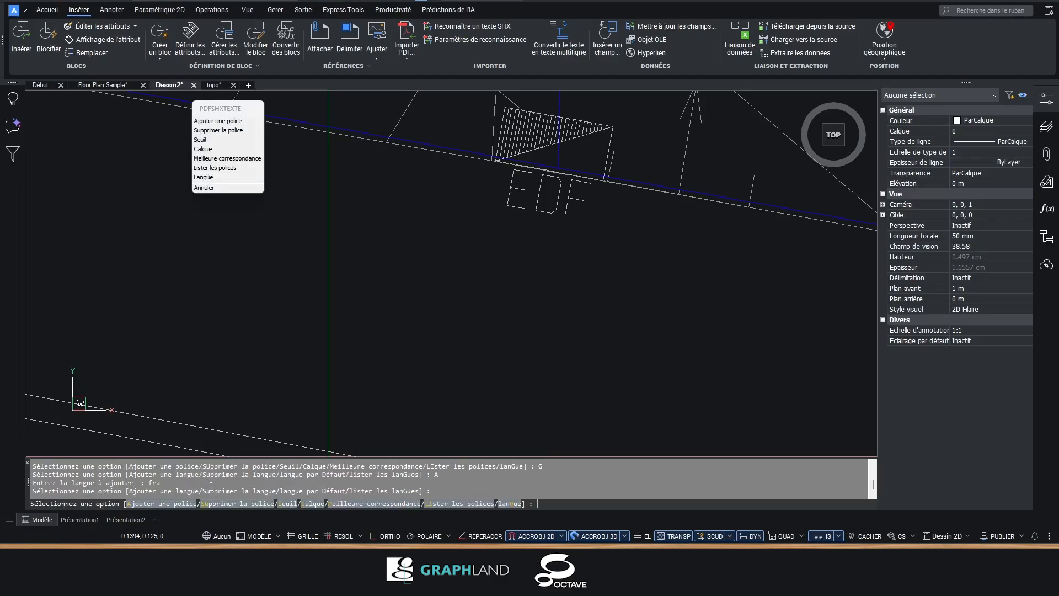
# - Start SHX text recognition for the imported PDF geometry
pyautogui.click(446, 26)
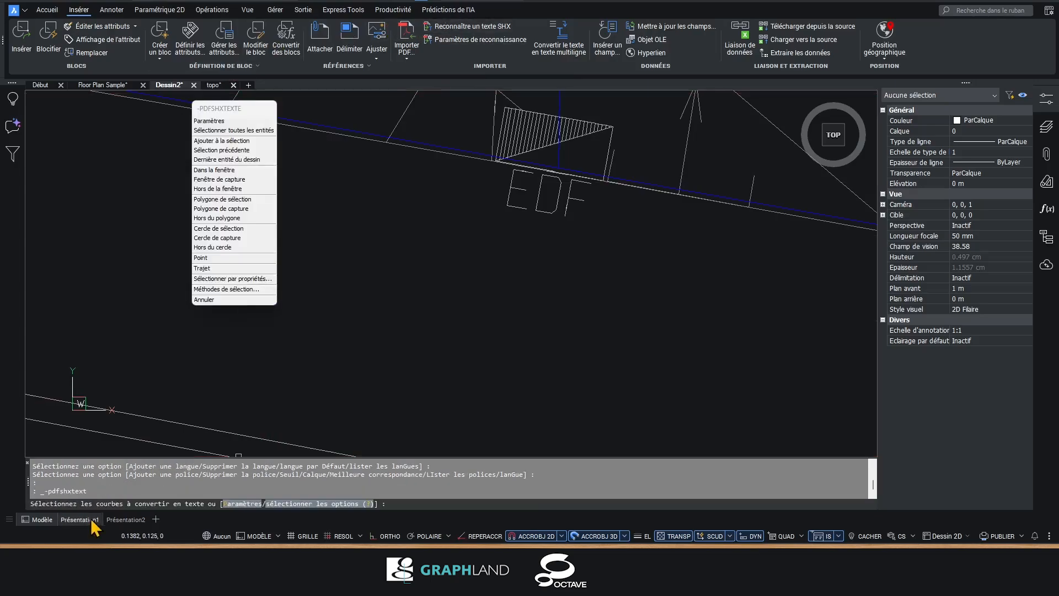
# - Try to convert the EDF linework below the hatched triangle into text with SHX text recognition
pyautogui.scroll(3, 554, 145)
pyautogui.click(635, 328)
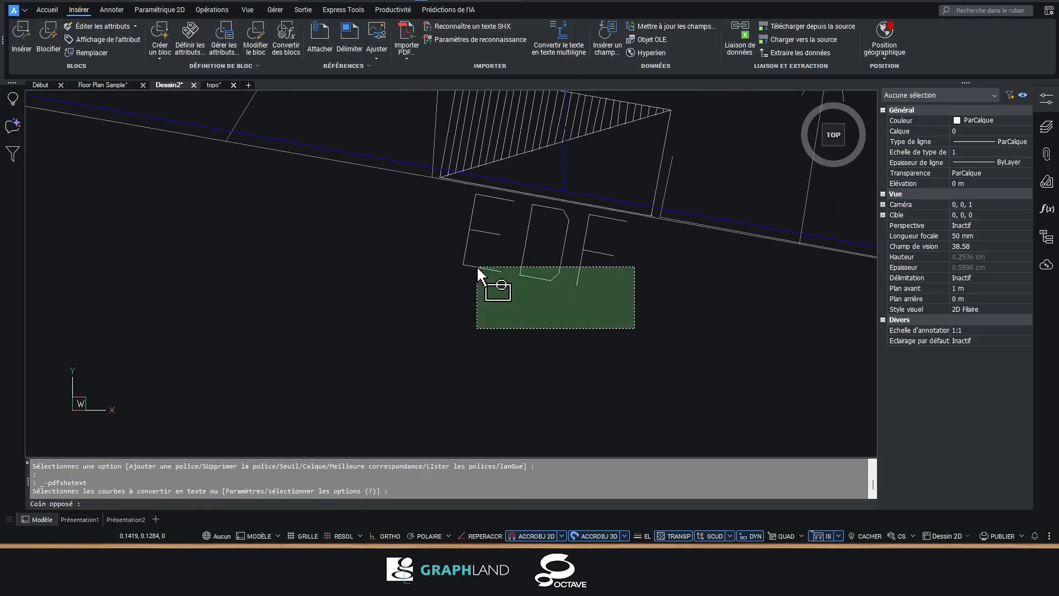
pyautogui.click(440, 226)
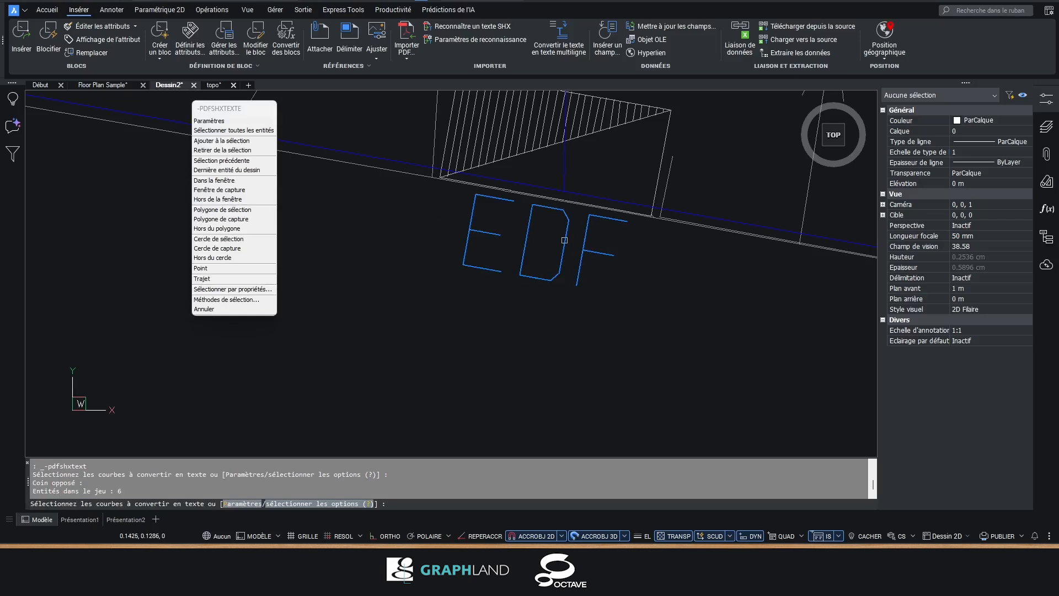
pyautogui.press('Return')
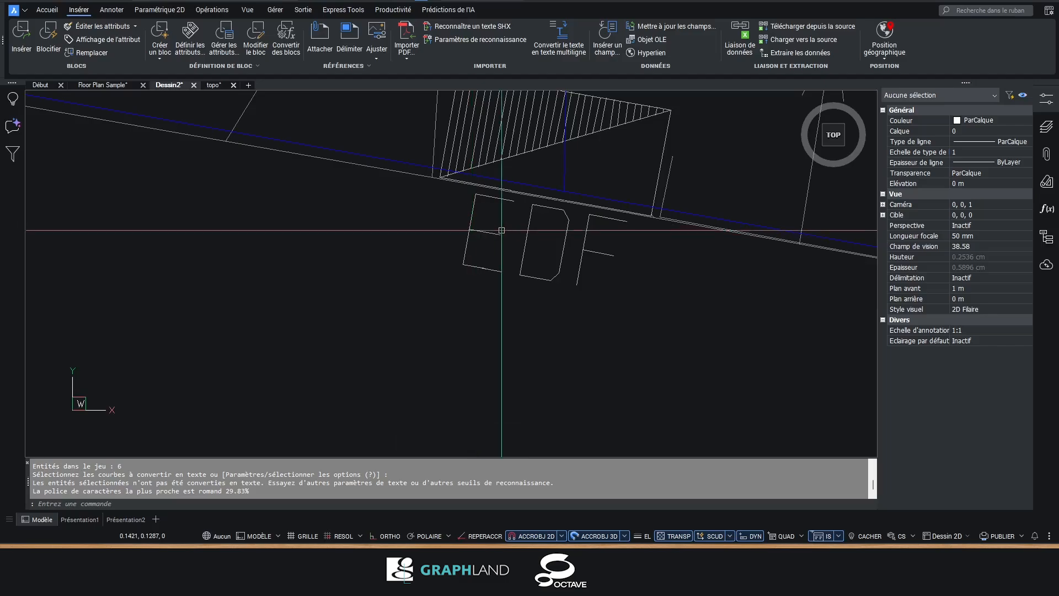
# - Set the SHX text recognition threshold to 25 percent
pyautogui.click(474, 39)
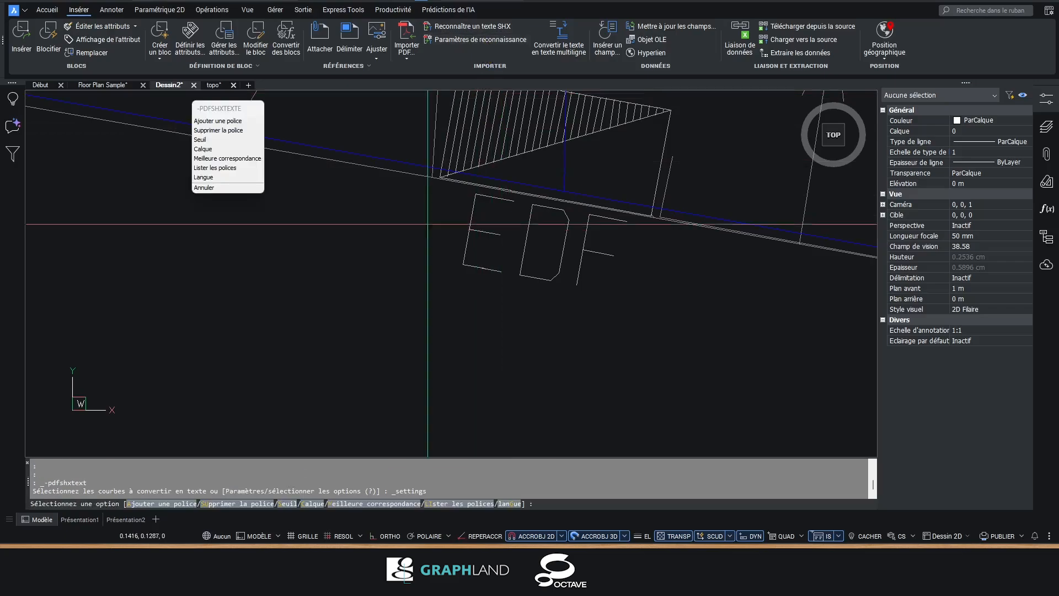
pyautogui.click(288, 504)
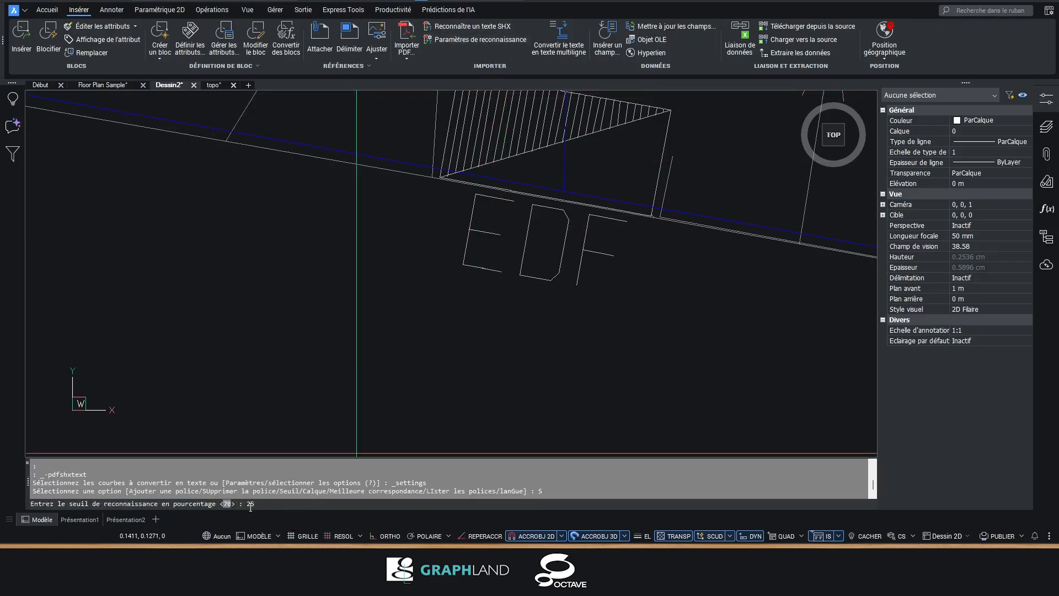
pyautogui.write('25')
pyautogui.press('Return')
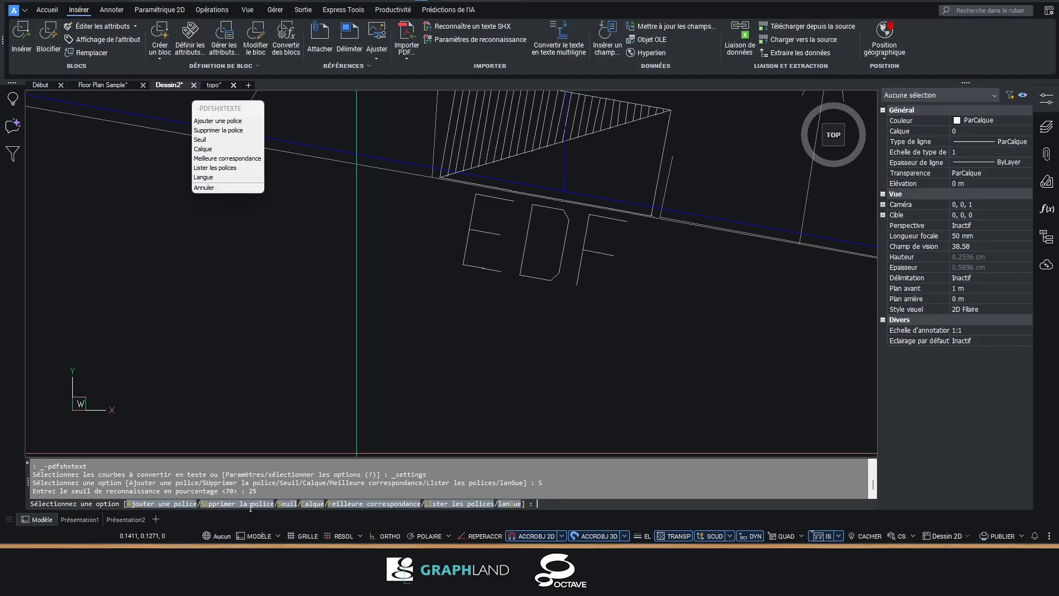
pyautogui.press('Return')
# - Convert all the curves forming the EDF lettering into text using SHX recognition
pyautogui.click(615, 306)
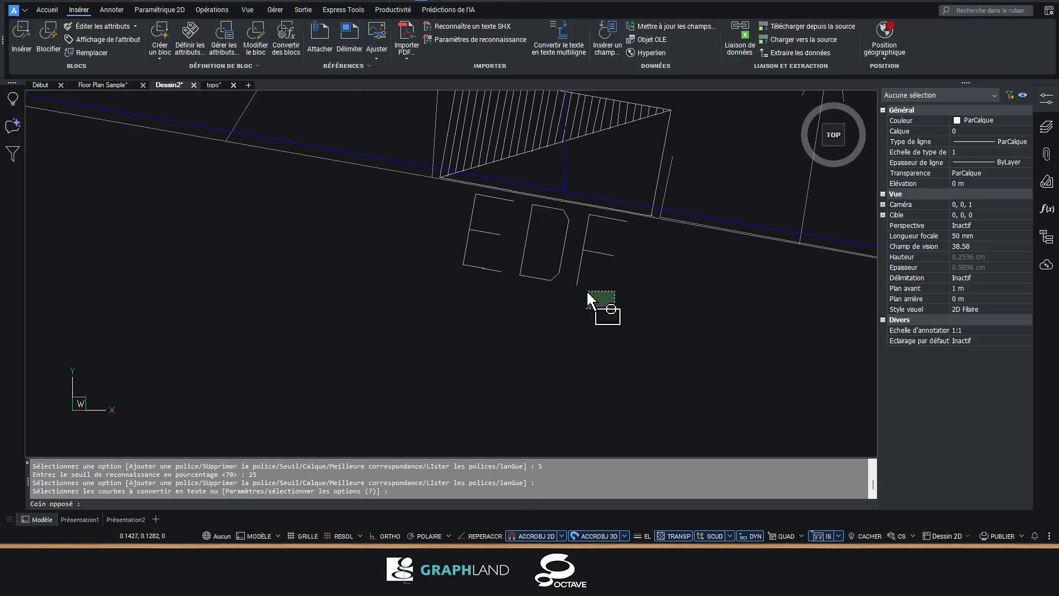
pyautogui.click(427, 225)
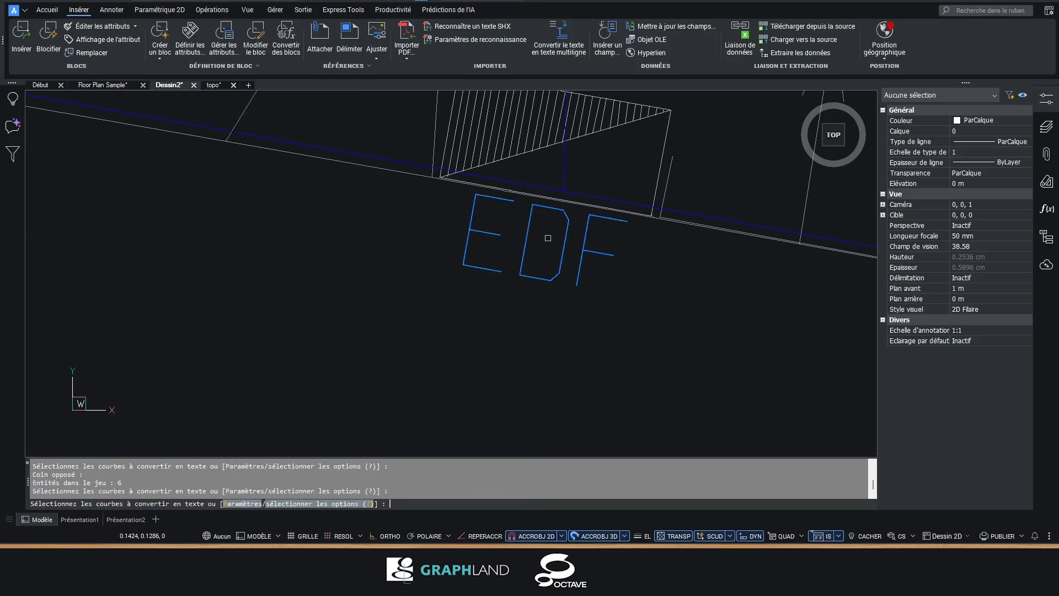
pyautogui.press('Return')
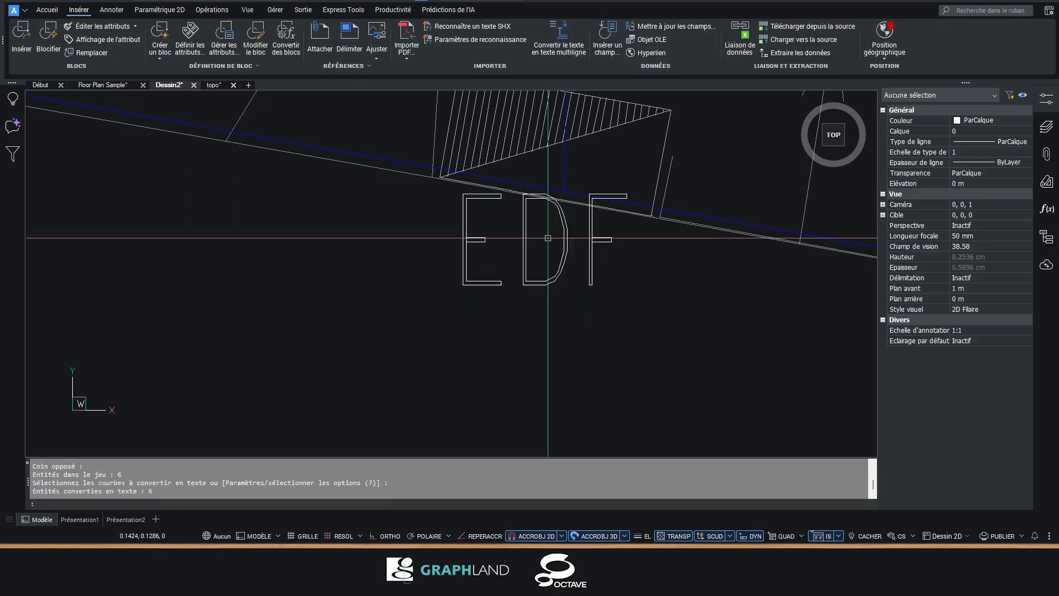
# - Rotate the converted EDF text about its lower-left corner to about 350°, roughly parallel to the sloping line above
pyautogui.click(523, 257)
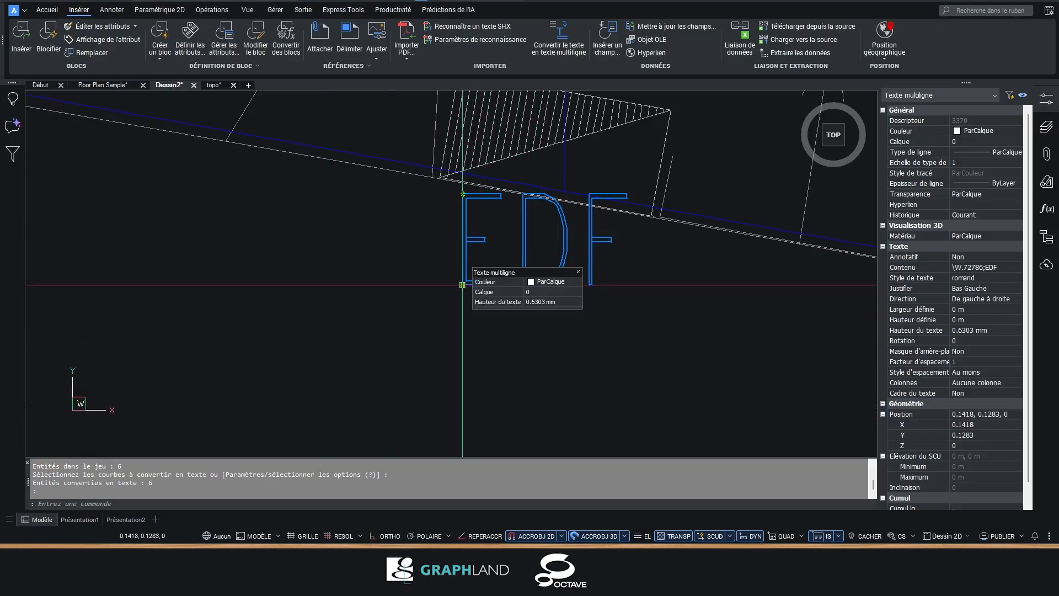
pyautogui.click(462, 284)
pyautogui.press('space')
pyautogui.press('space')
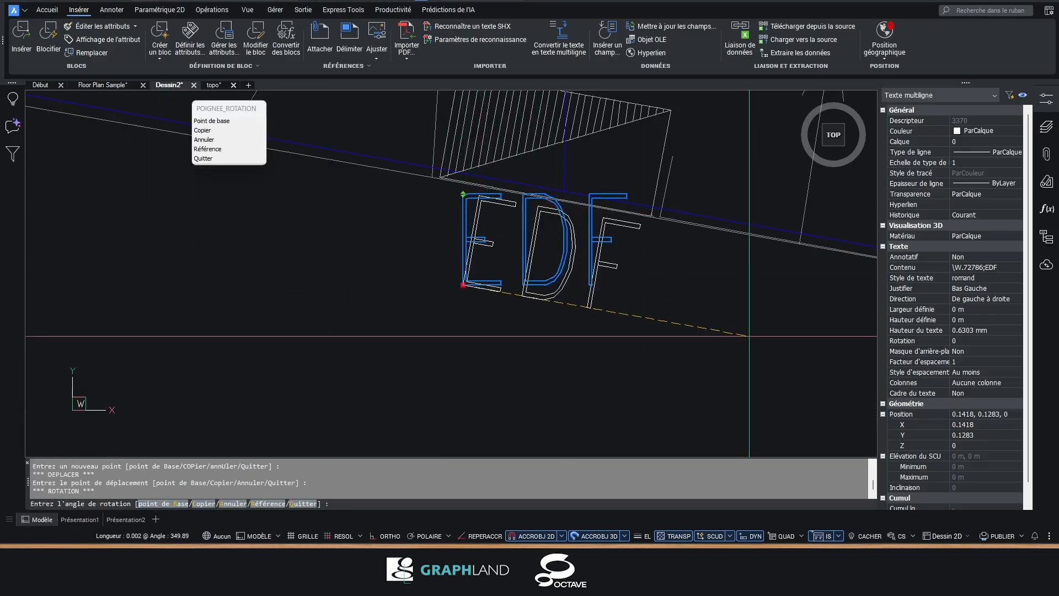
pyautogui.click(753, 335)
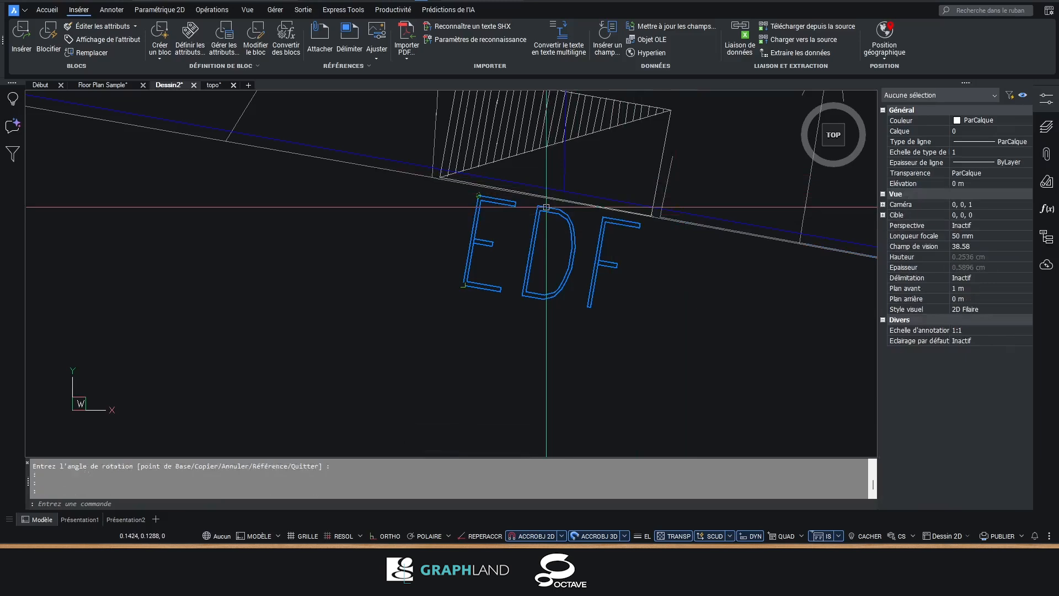
# - Replace the content of the EDF multiline text with TEST and leave the text editor
pyautogui.doubleClick(546, 207)
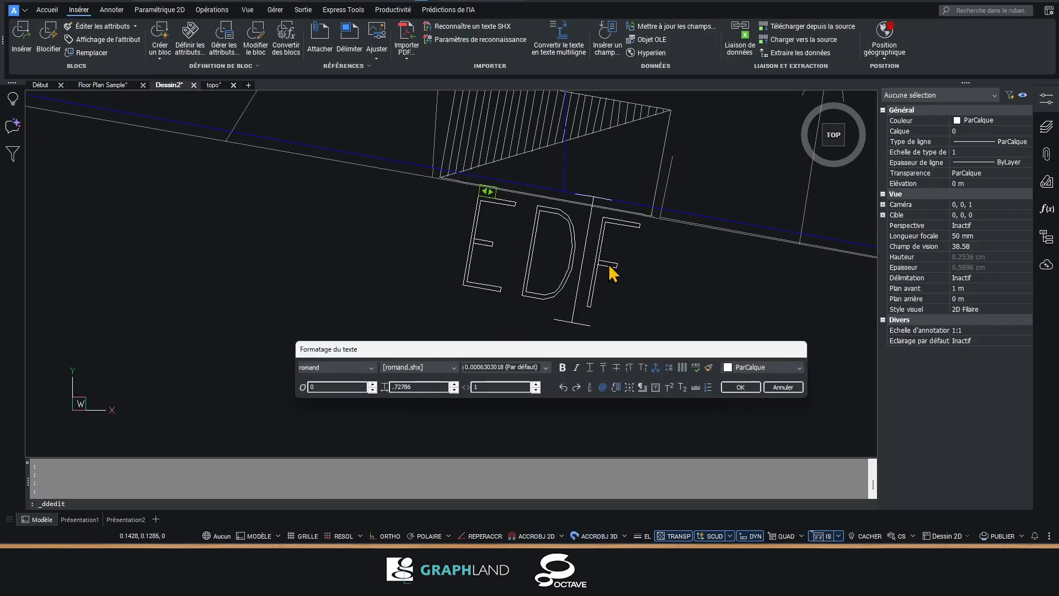
pyautogui.press('BackSpace')
pyautogui.press('BackSpace')
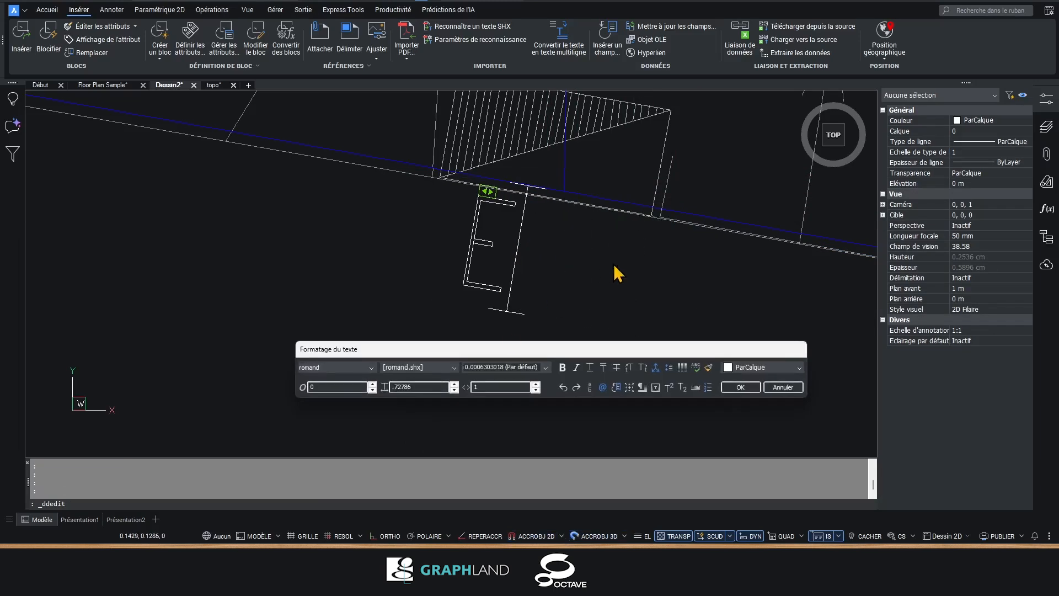
pyautogui.press('BackSpace')
pyautogui.write('TEST')
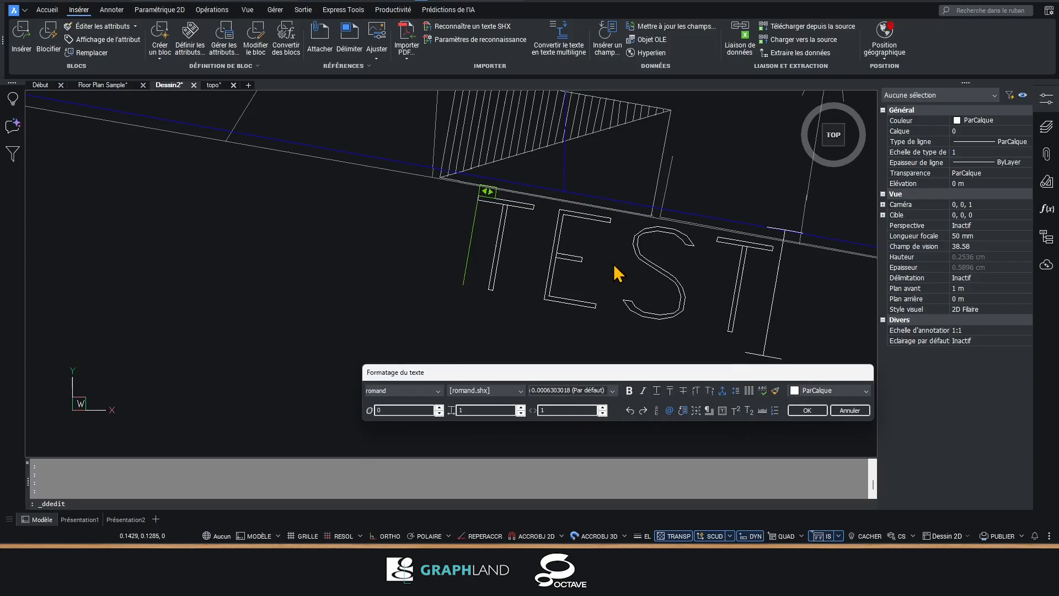
pyautogui.click(463, 274)
pyautogui.press('Escape')
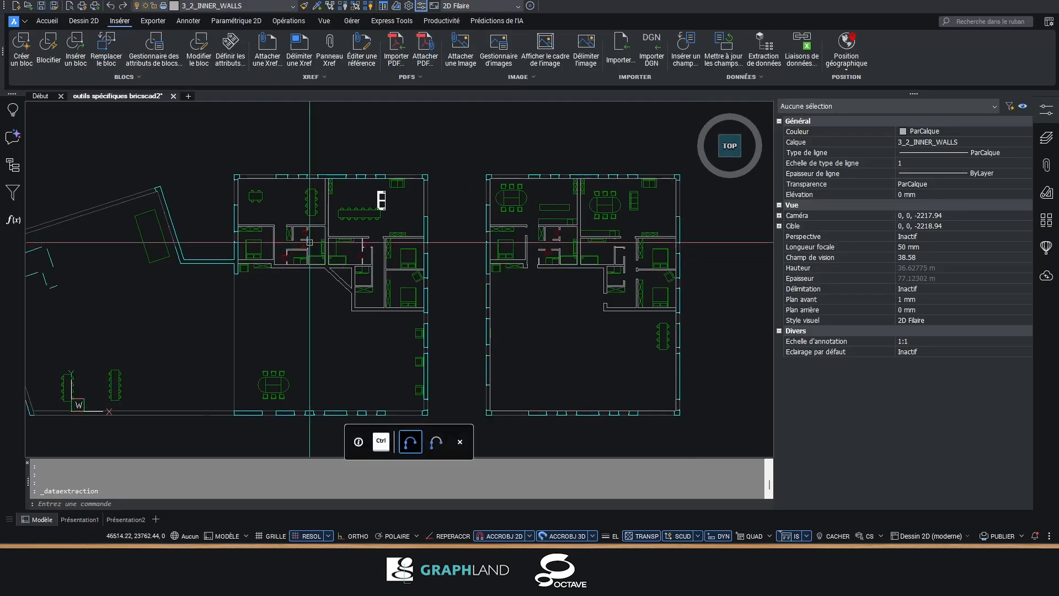
# - Examine the parametric parameters of the table-with-chairs blocks in the floor plan's upper-left room
pyautogui.scroll(3, 295, 195)
pyautogui.click(320, 199)
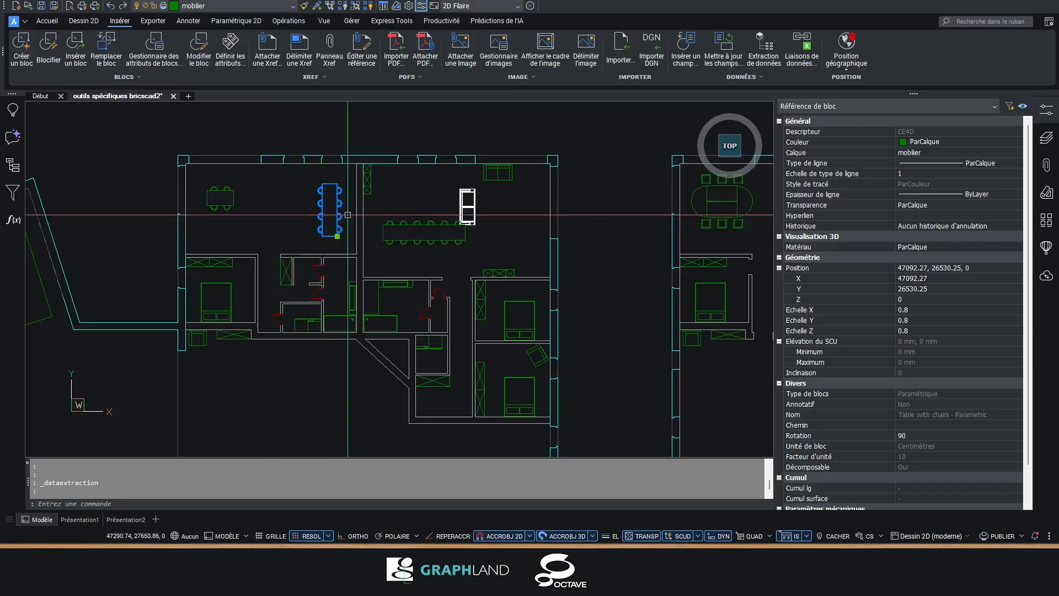
pyautogui.scroll(-2, 910, 486)
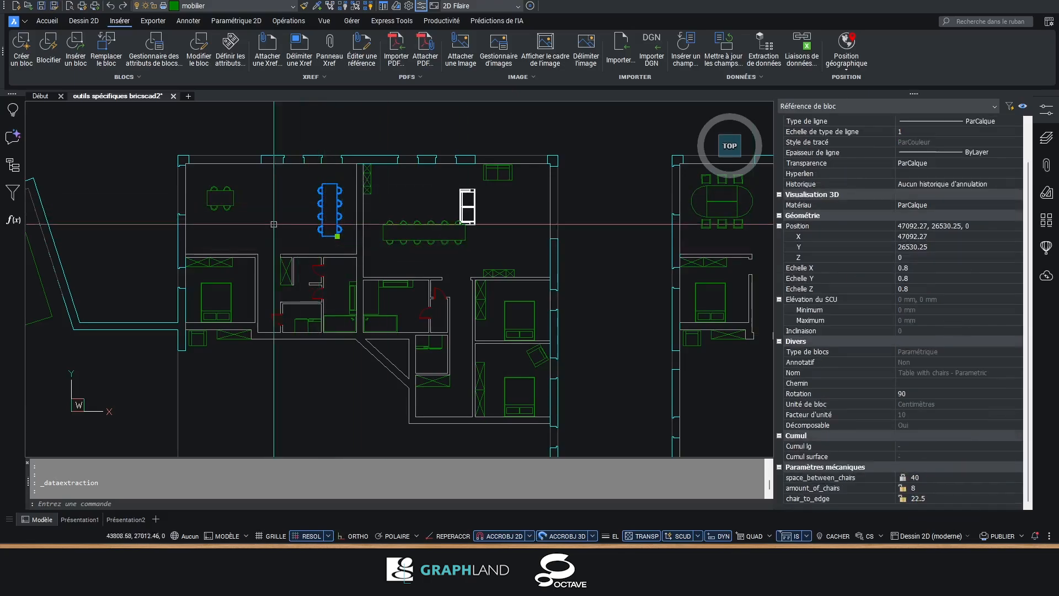
pyautogui.press('Escape')
pyautogui.click(222, 206)
pyautogui.press('Escape')
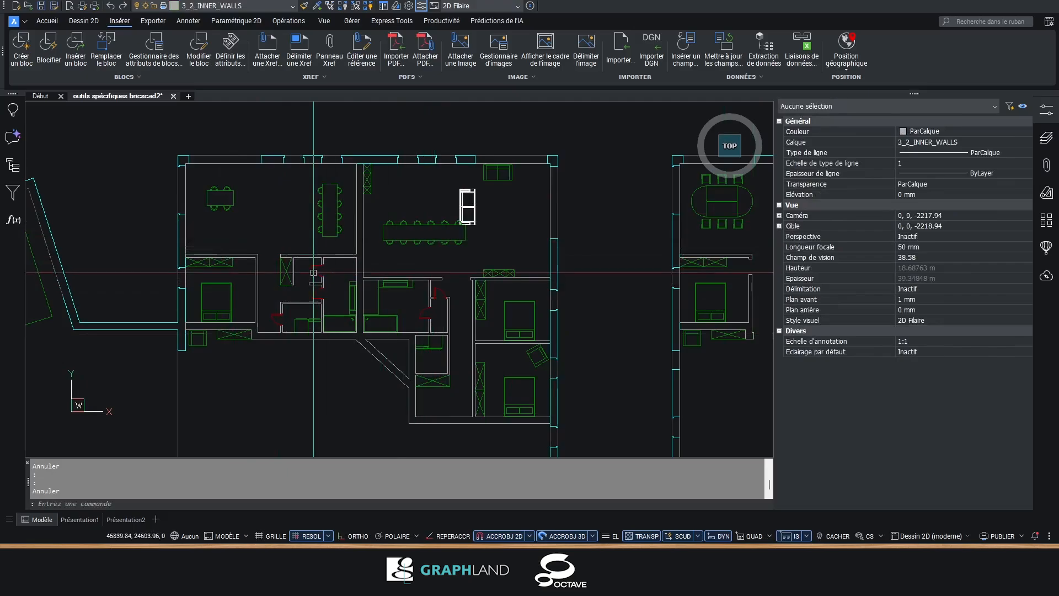
pyautogui.press('Escape')
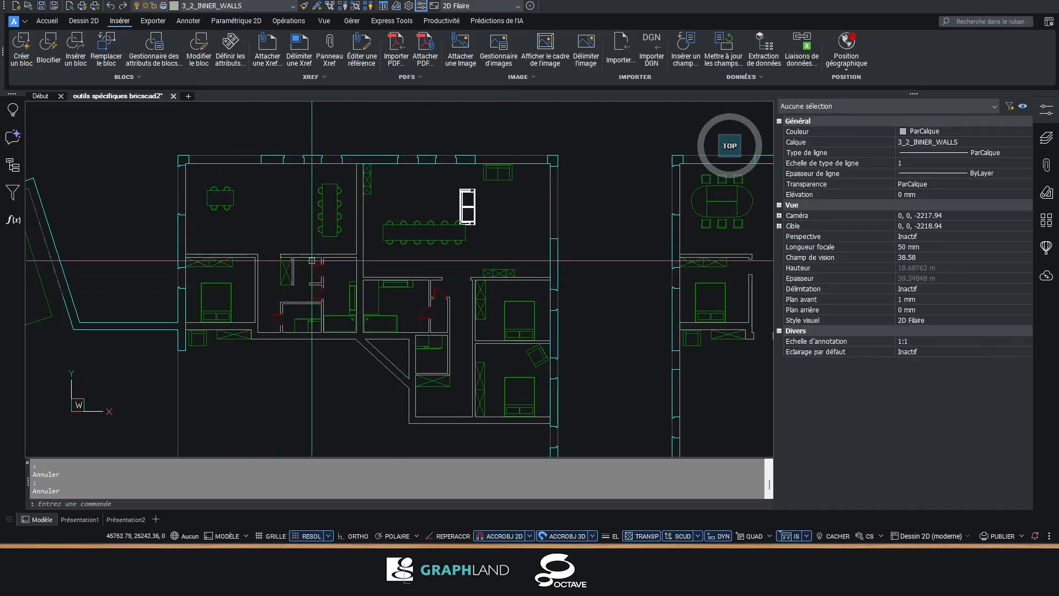
# - Create a data extraction definition, overwriting TESTEXTR.dxd in the Downloads folder, and include the current drawing as its source
pyautogui.click(763, 48)
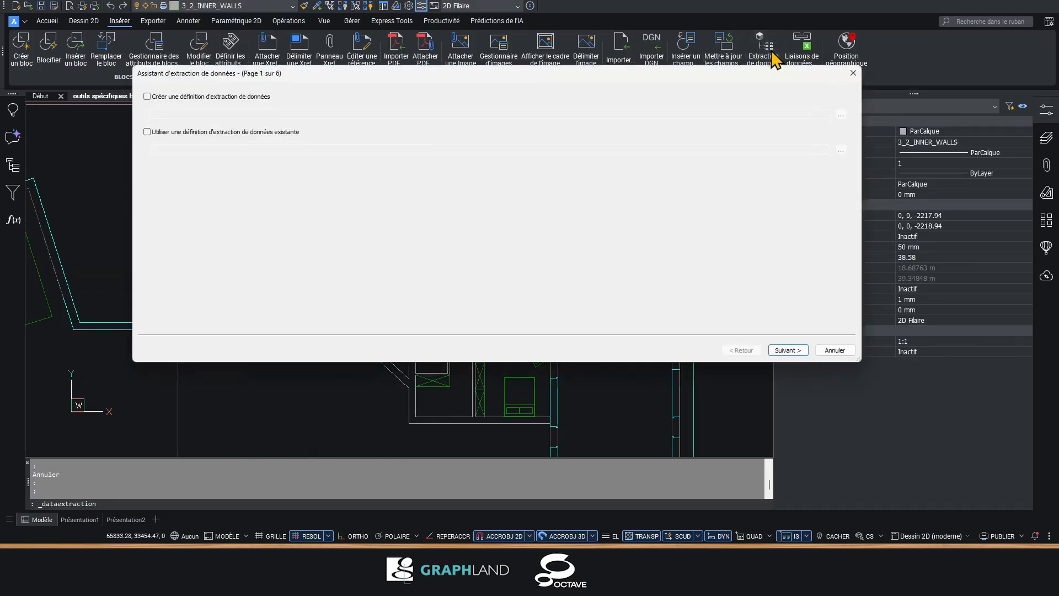
pyautogui.click(146, 96)
pyautogui.click(841, 114)
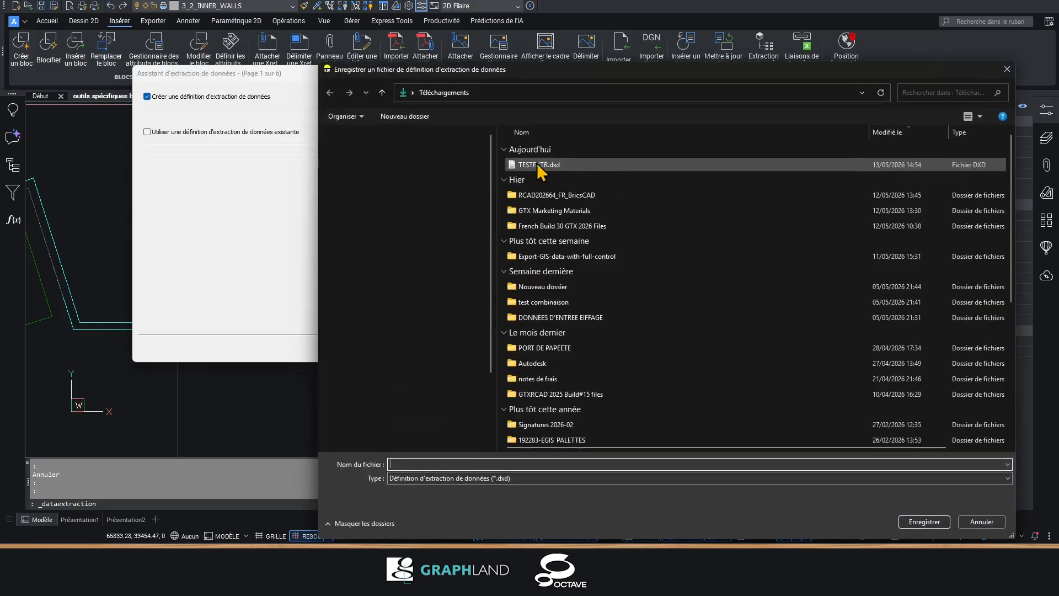
pyautogui.doubleClick(539, 165)
pyautogui.click(561, 265)
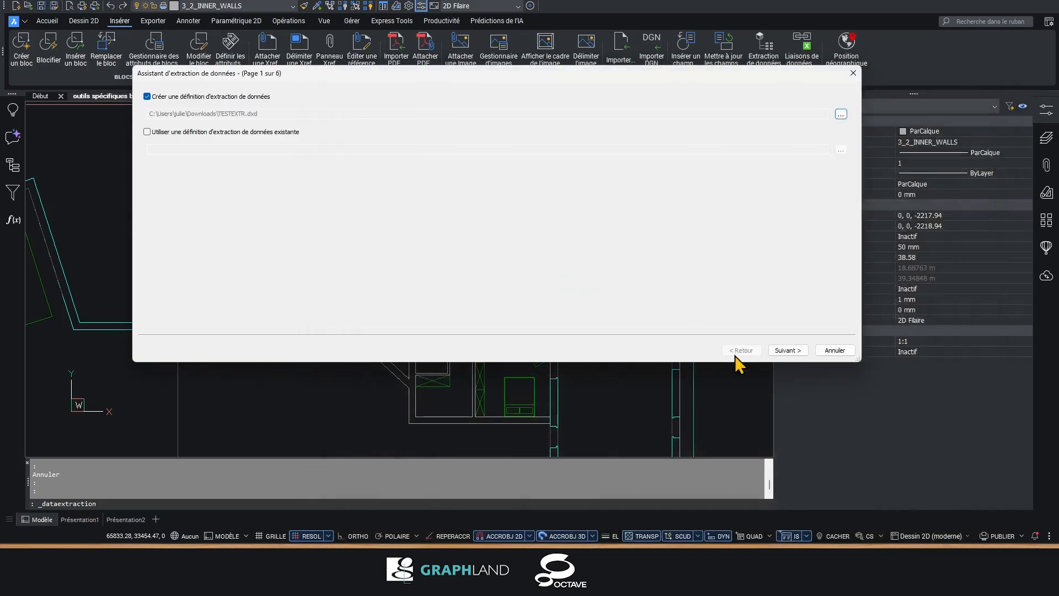
pyautogui.click(788, 350)
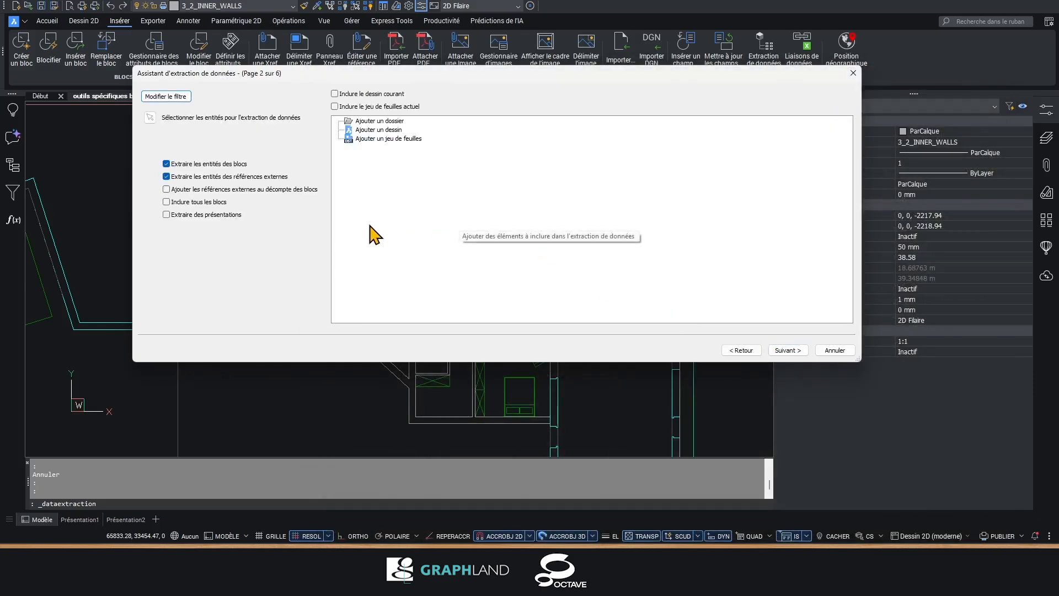
pyautogui.click(335, 95)
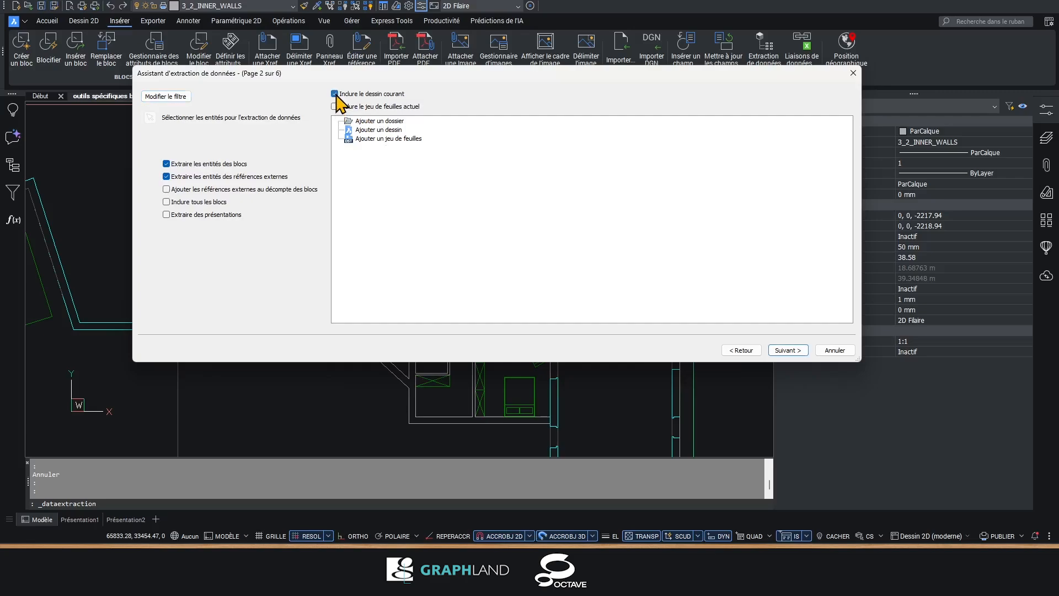
pyautogui.click(789, 351)
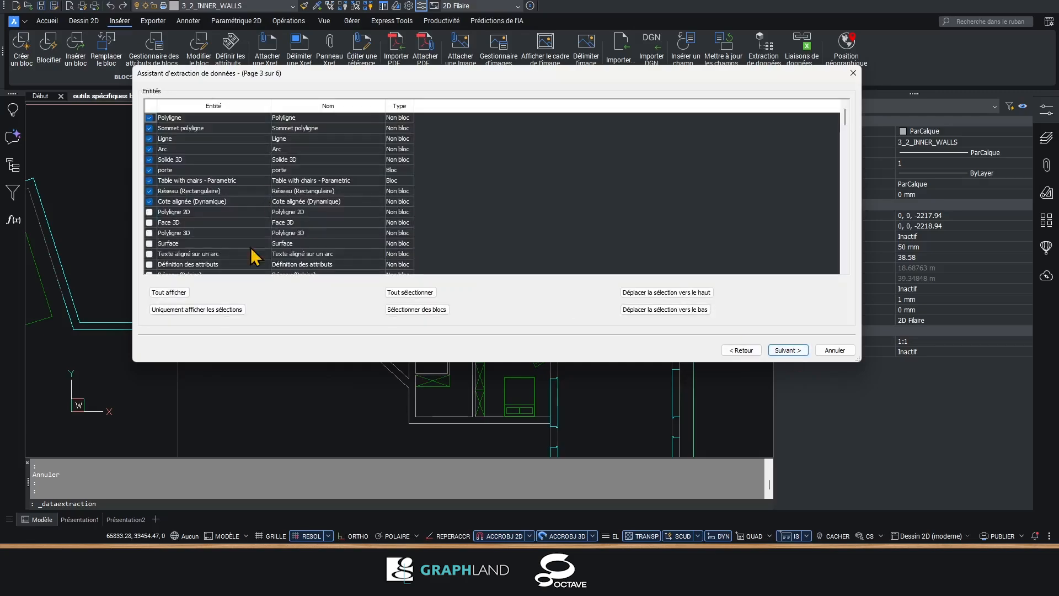
# - Restrict the extracted entities to the blocks porte and Table with chairs - Parametric, excluding all non-block entities
pyautogui.click(186, 310)
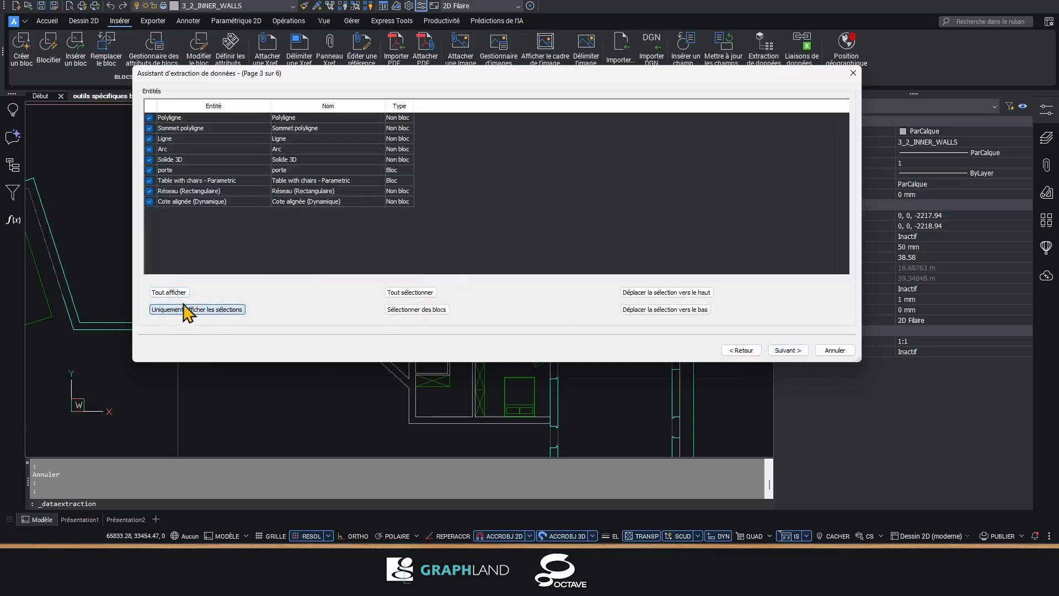
pyautogui.click(402, 105)
pyautogui.moveTo(166, 138); pyautogui.dragTo(175, 212)
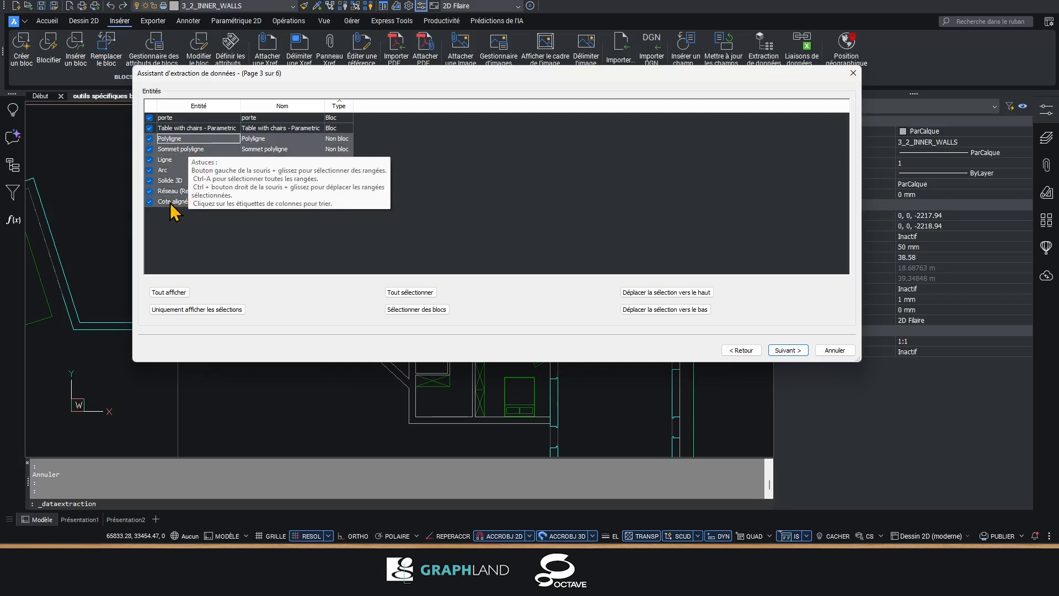
pyautogui.click(148, 202)
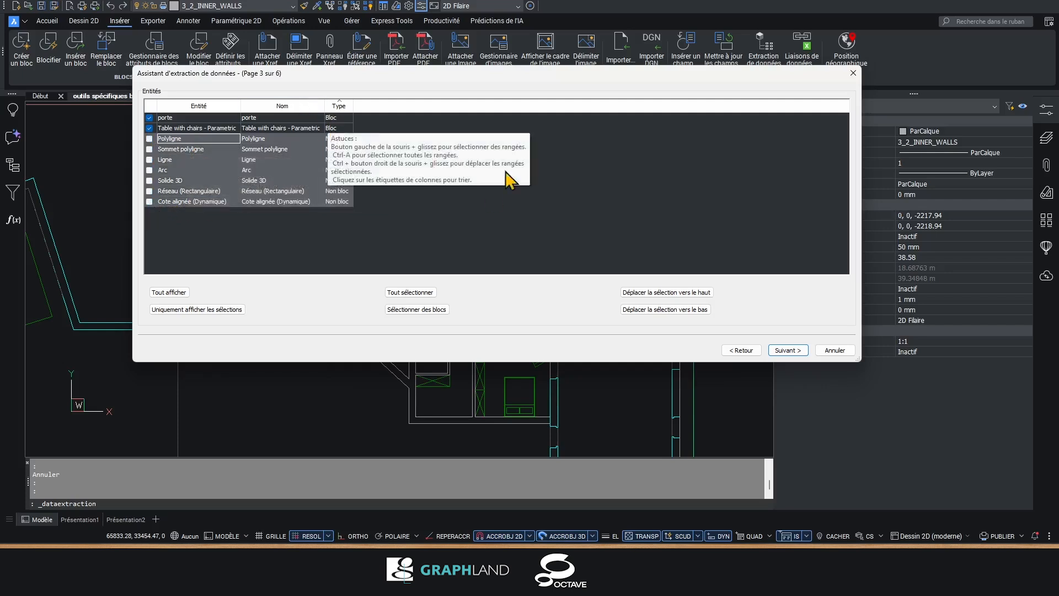
pyautogui.click(788, 350)
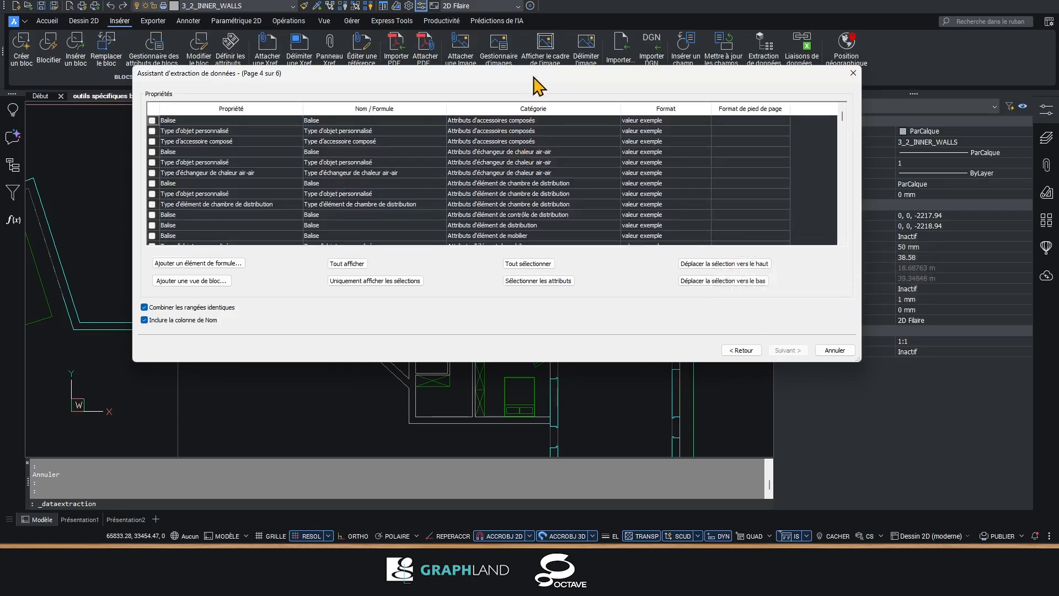
# - Choose the mechanical parameters amount_of_chairs and space_between_chairs as the properties to extract
pyautogui.moveTo(533, 74); pyautogui.dragTo(518, 66)
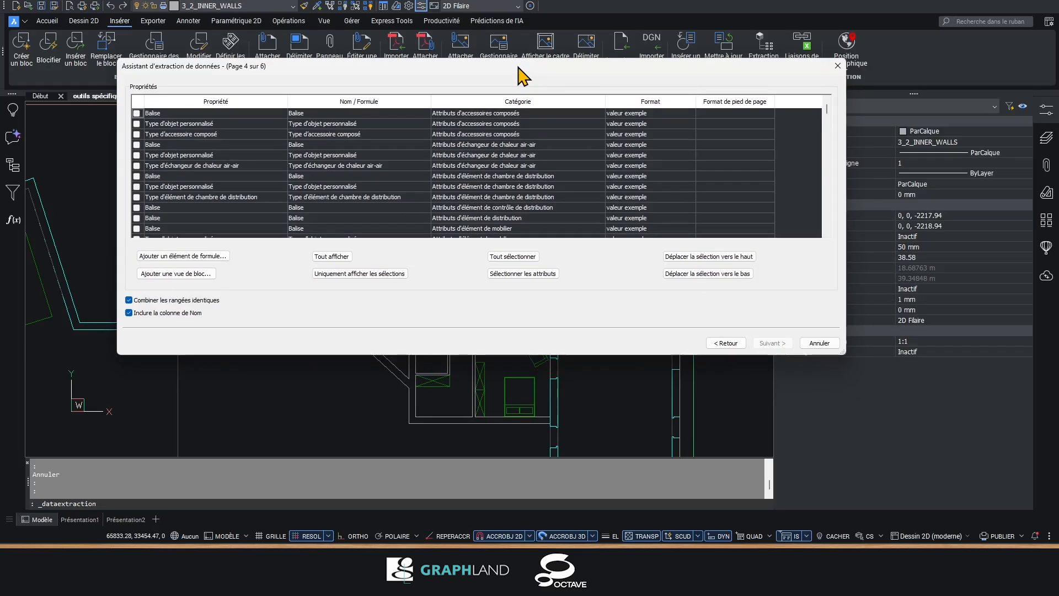
pyautogui.click(536, 101)
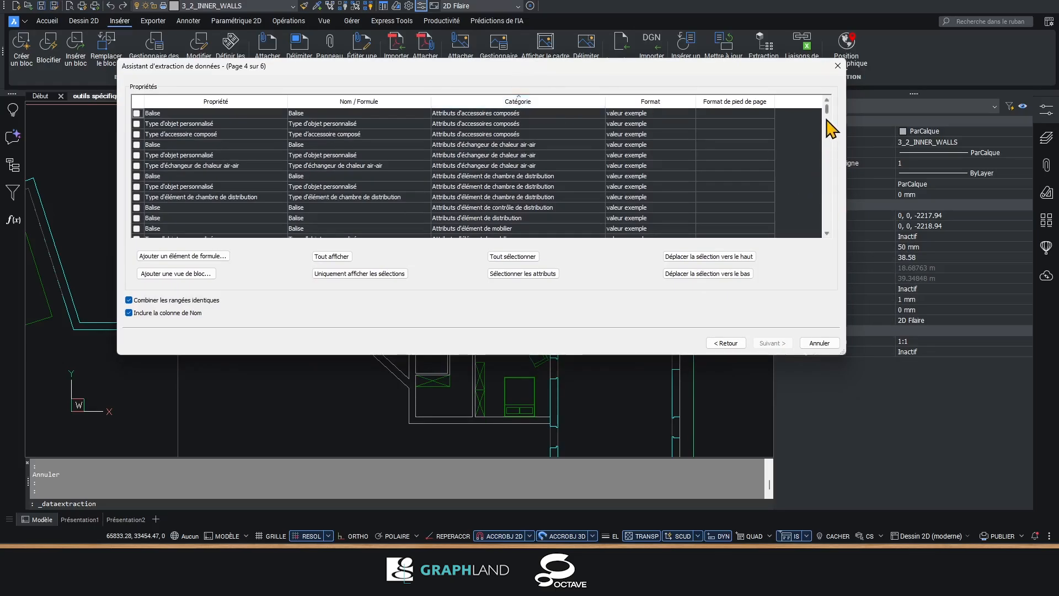
pyautogui.moveTo(827, 120); pyautogui.dragTo(824, 229)
pyautogui.scroll(9, 679, 209)
pyautogui.scroll(-1, 617, 203)
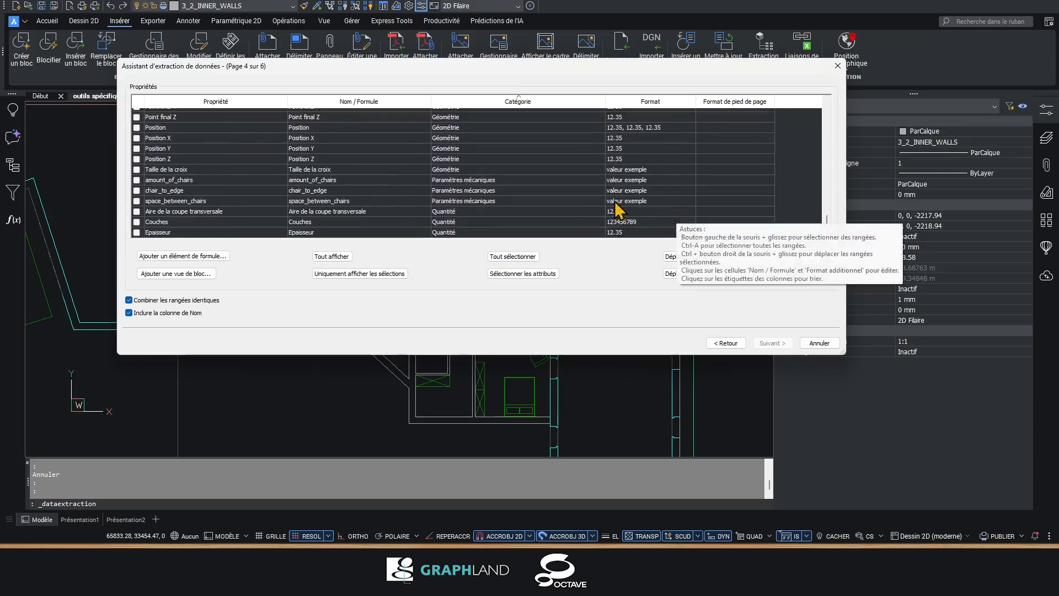
pyautogui.click(137, 179)
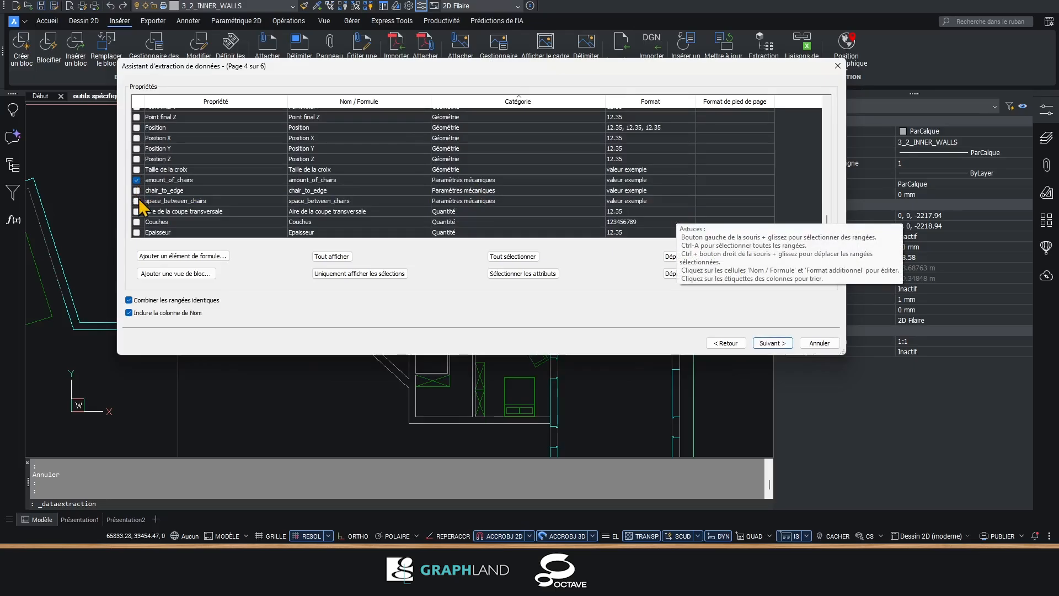
pyautogui.click(136, 201)
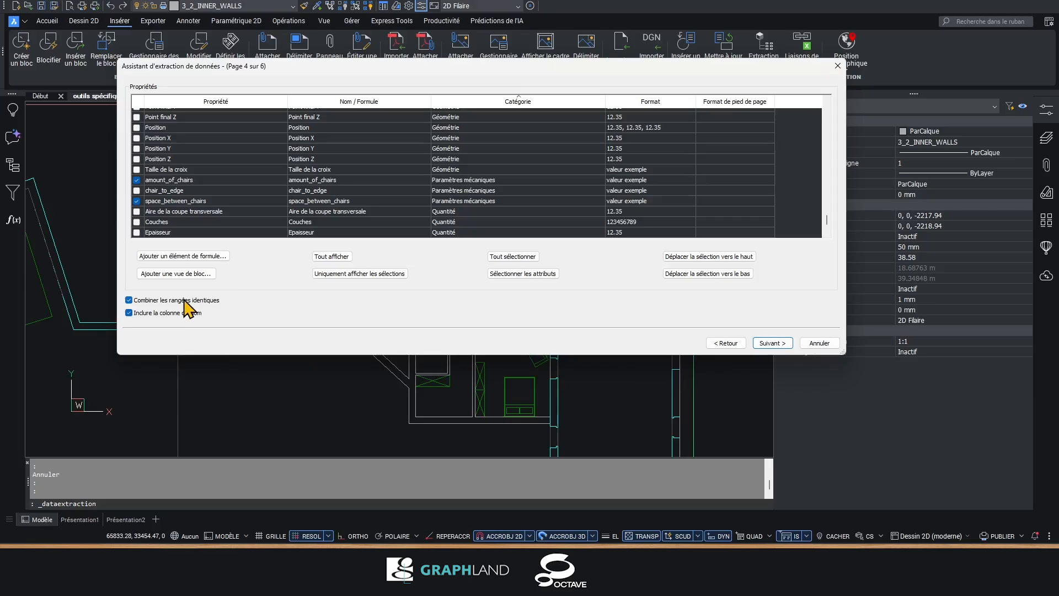
# - Proceed to the extraction results and sort them by Nom in ascending order
pyautogui.click(772, 343)
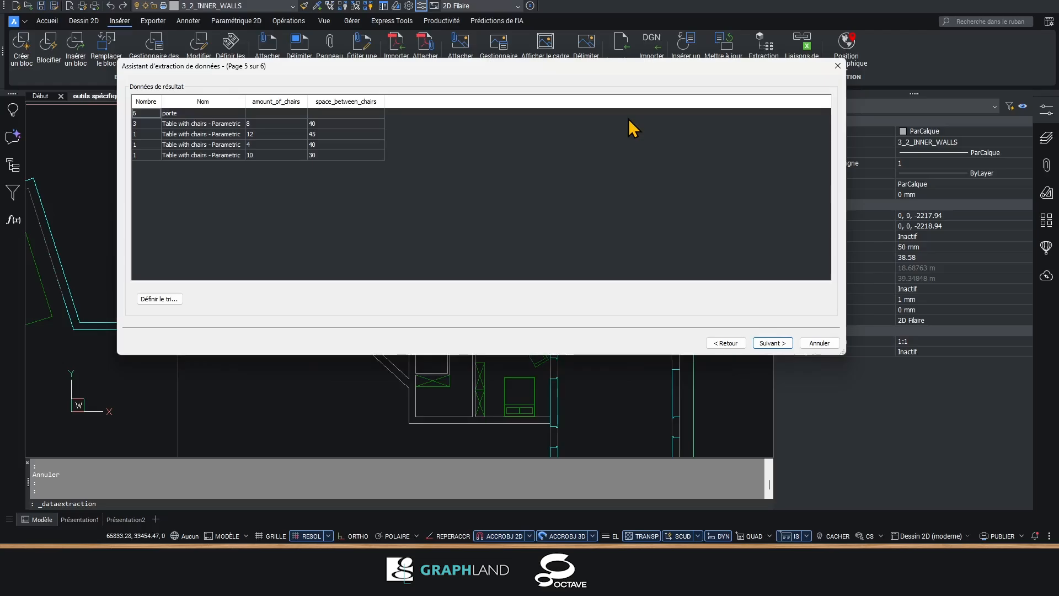
pyautogui.click(165, 299)
pyautogui.click(608, 194)
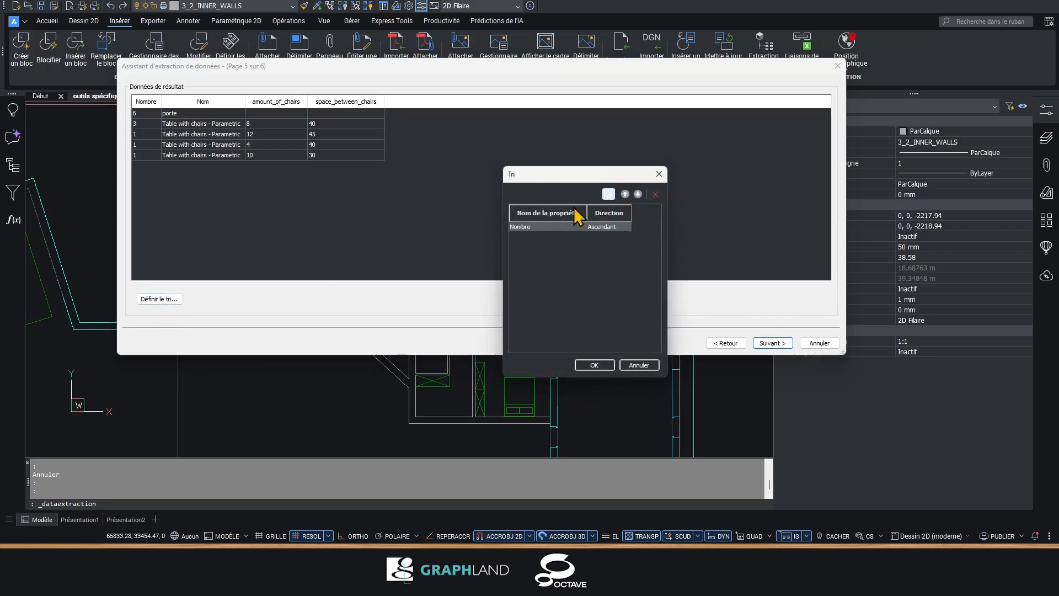
pyautogui.click(549, 227)
pyautogui.click(580, 227)
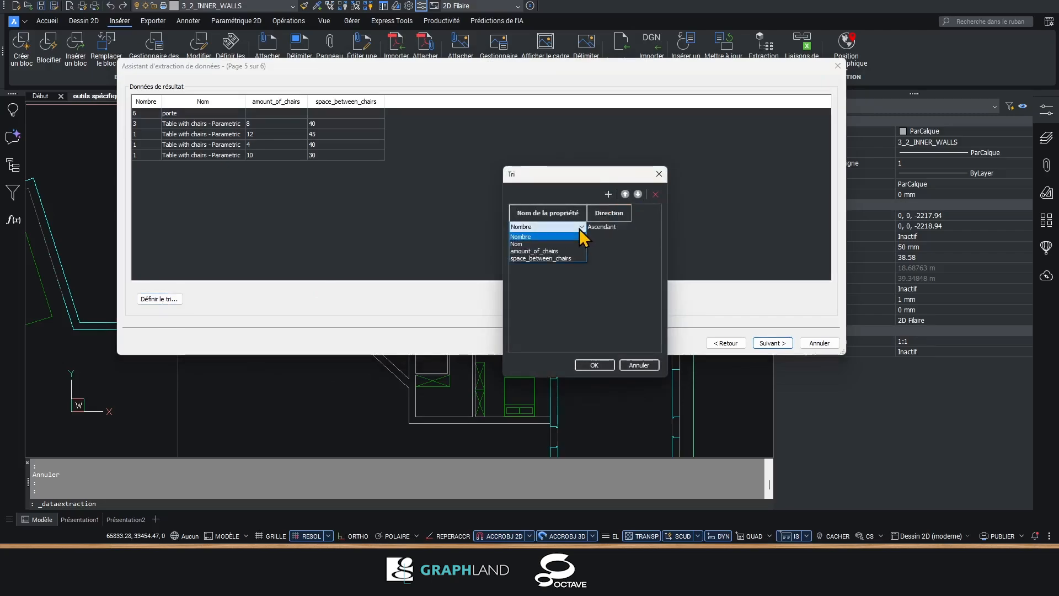
pyautogui.click(548, 244)
pyautogui.click(596, 366)
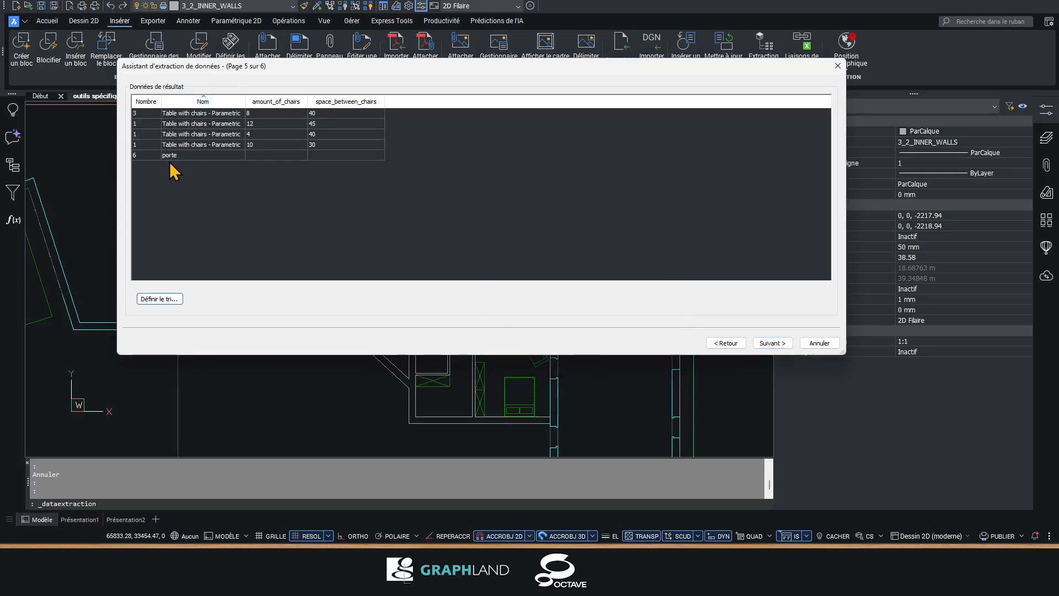
# - Redefine the result sorting to use Nombre first and amount_of_chairs second, both ascending
pyautogui.click(160, 299)
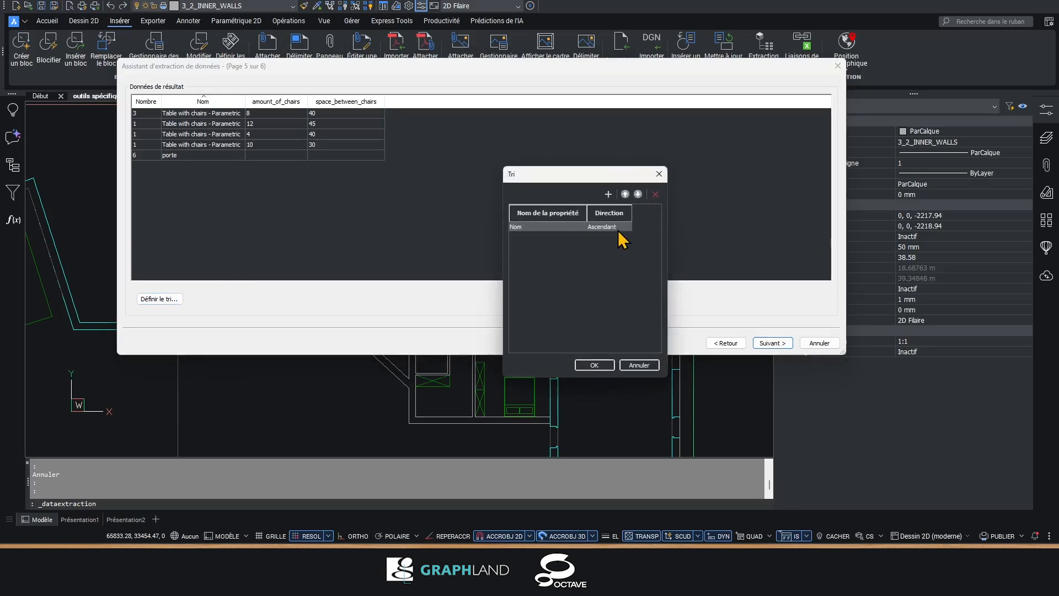
pyautogui.click(573, 226)
pyautogui.click(578, 226)
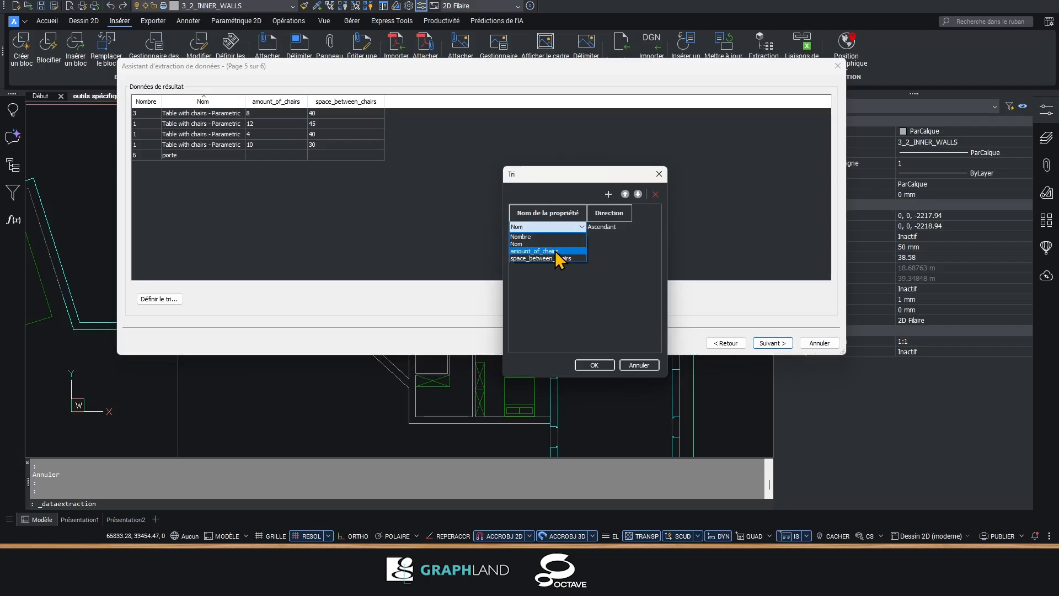
pyautogui.click(562, 237)
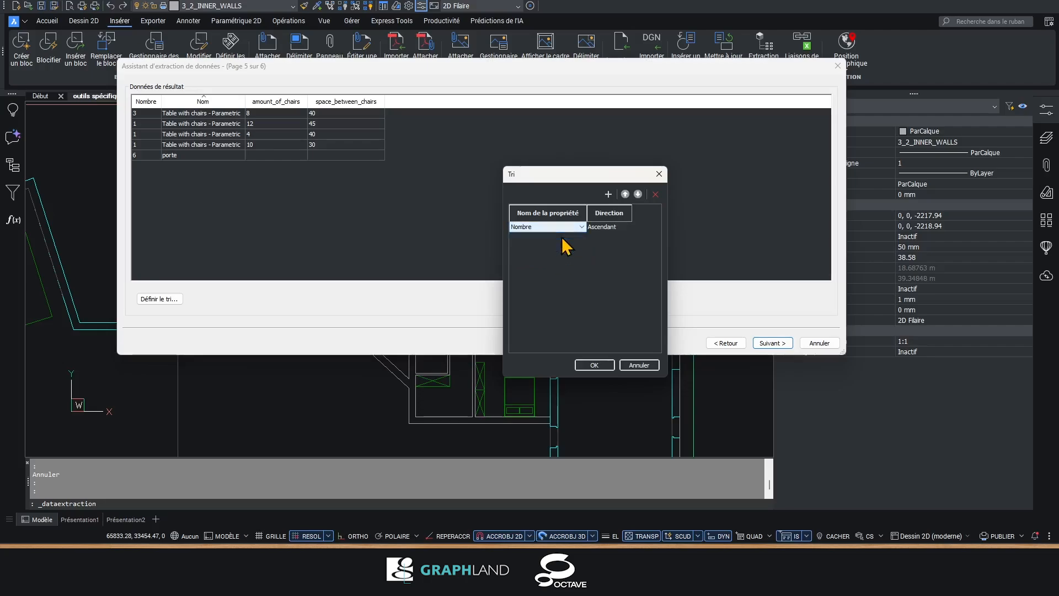
pyautogui.click(608, 194)
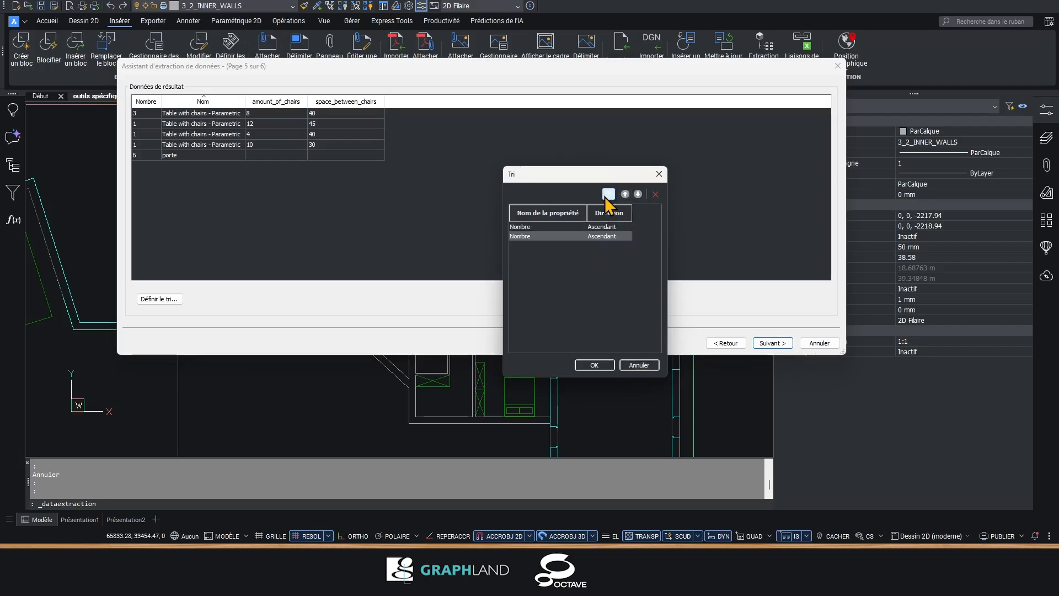
pyautogui.click(576, 237)
pyautogui.click(579, 239)
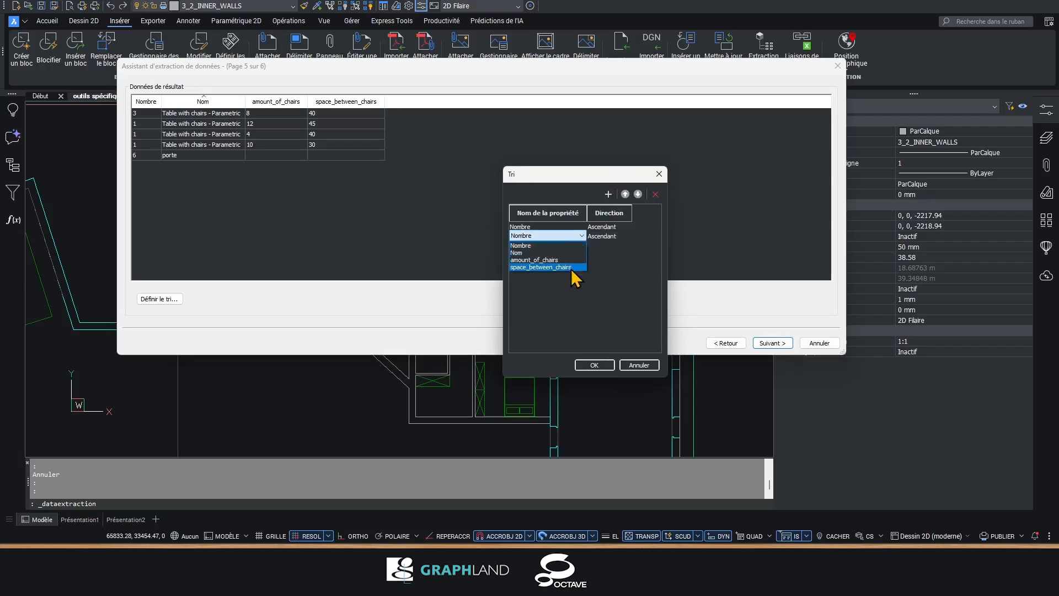
pyautogui.click(552, 267)
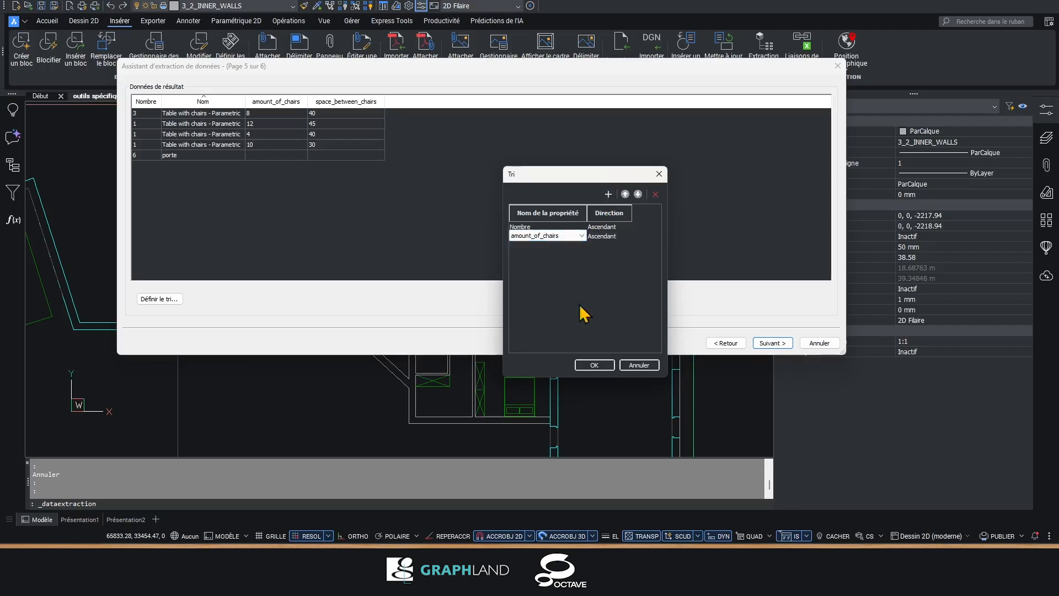
pyautogui.click(595, 364)
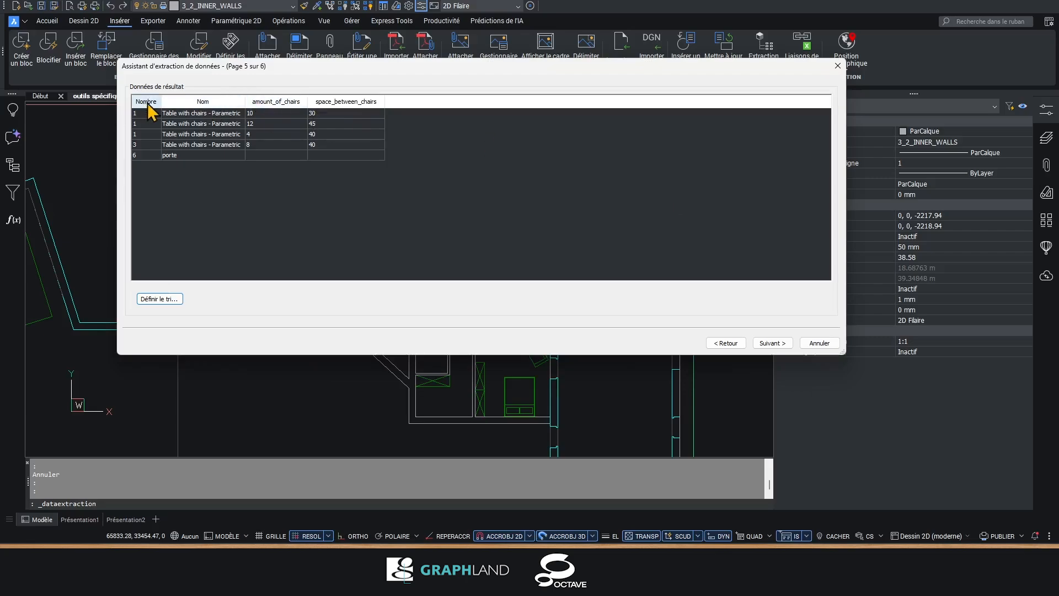
# - Finish the extraction as a data-linked table in Standard style and place it in the empty area beside the floor plans
pyautogui.click(772, 342)
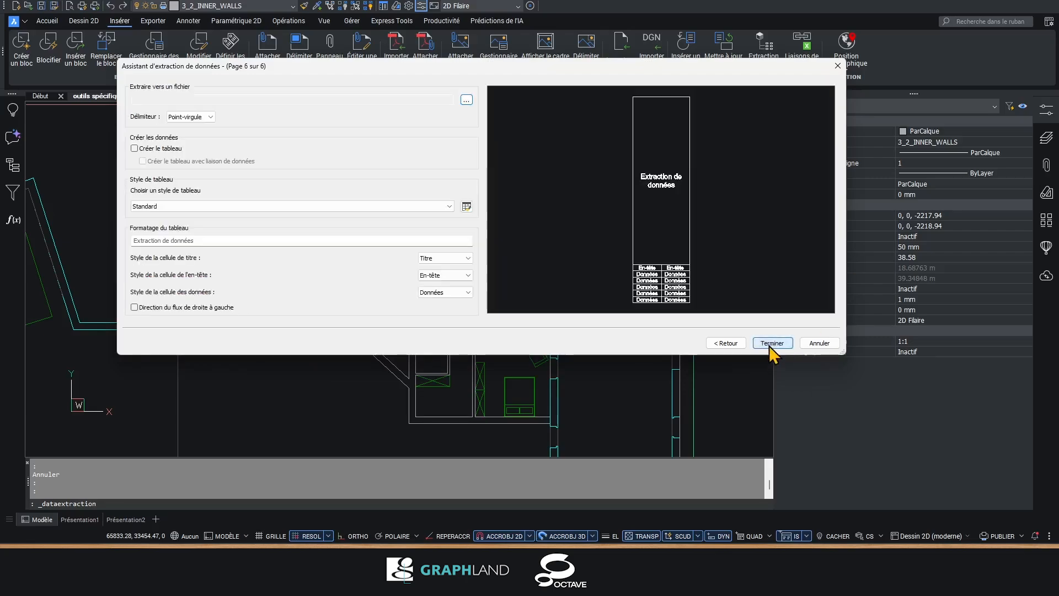
pyautogui.click(147, 149)
pyautogui.click(143, 161)
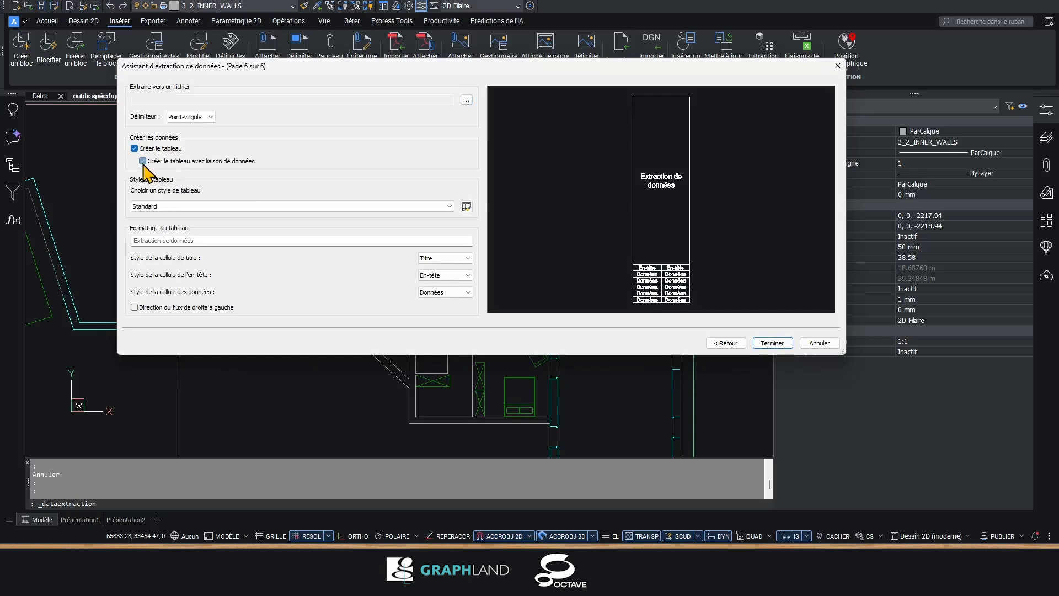
pyautogui.click(772, 343)
pyautogui.scroll(-3, 417, 243)
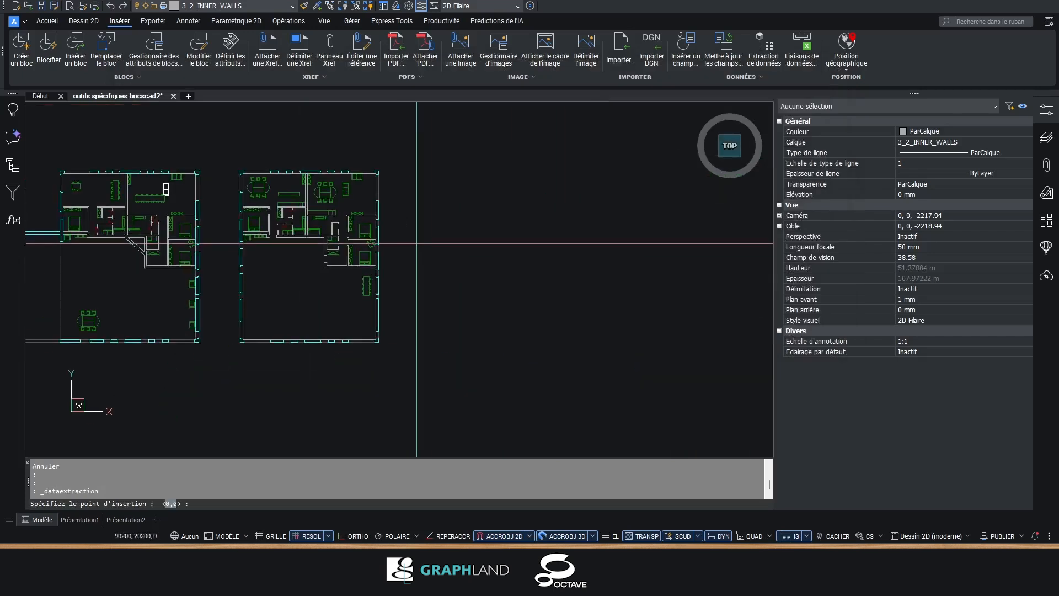
pyautogui.scroll(10, 416, 243)
pyautogui.click(422, 246)
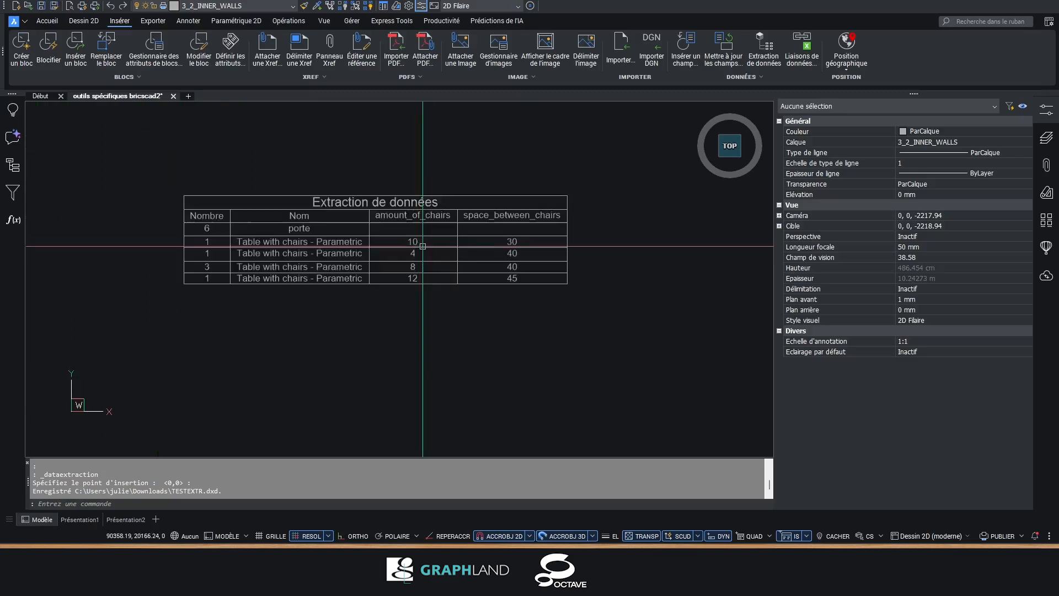
pyautogui.scroll(3, 423, 246)
pyautogui.click(307, 249)
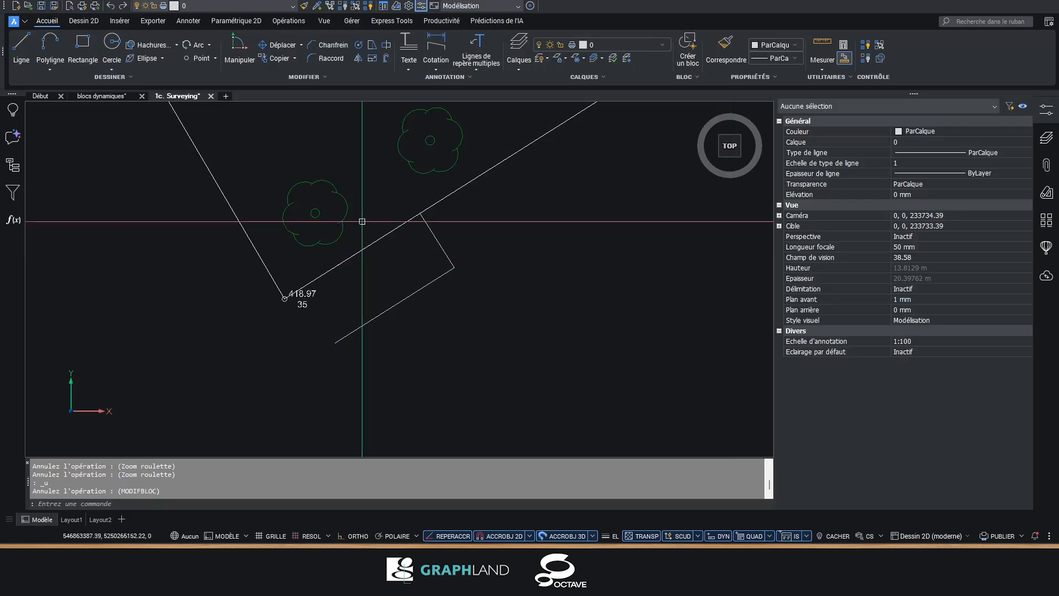
# - Review the list of experimental features from the start page, leaving them enabled, and return to the 1c. Surveying drawing
pyautogui.click(43, 97)
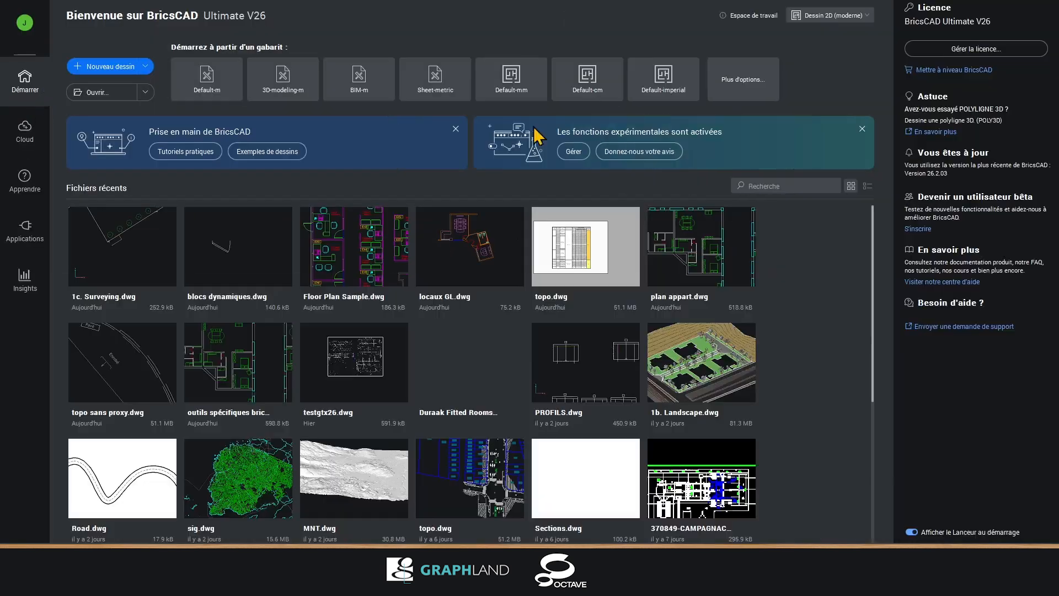
pyautogui.click(574, 152)
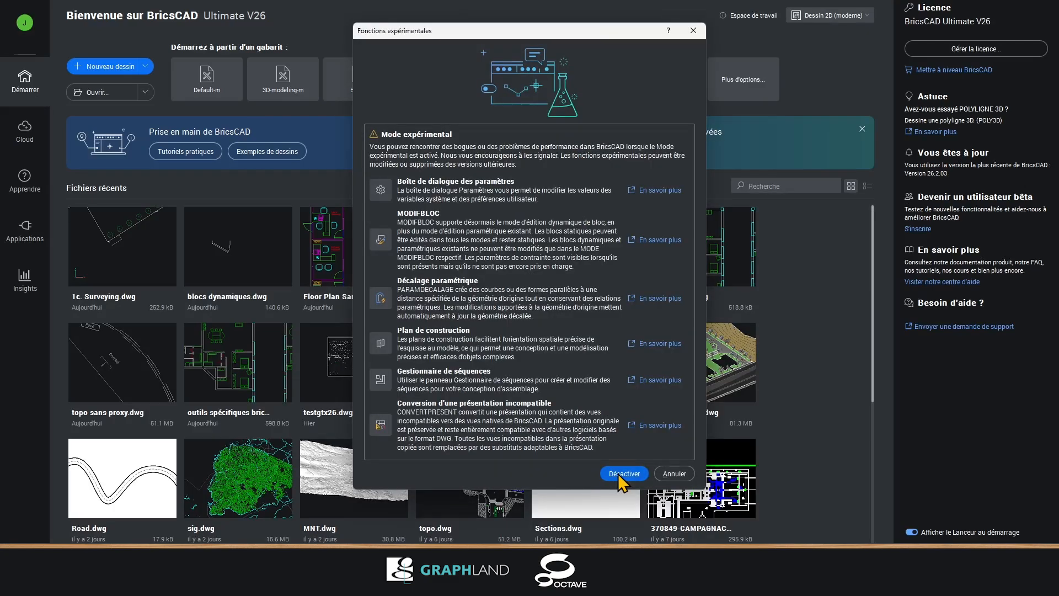
pyautogui.click(694, 30)
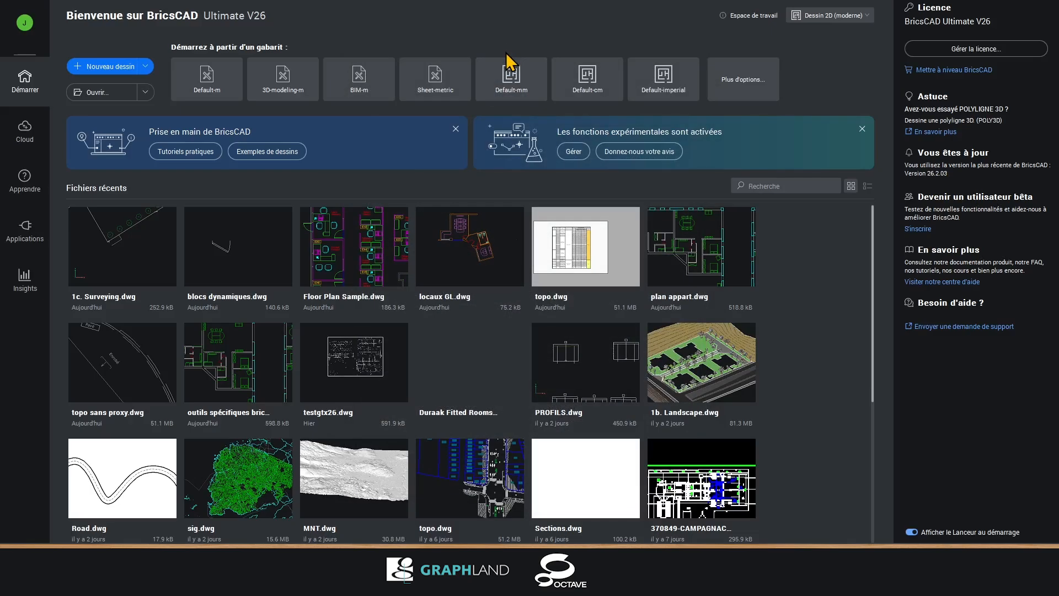
pyautogui.click(158, 0)
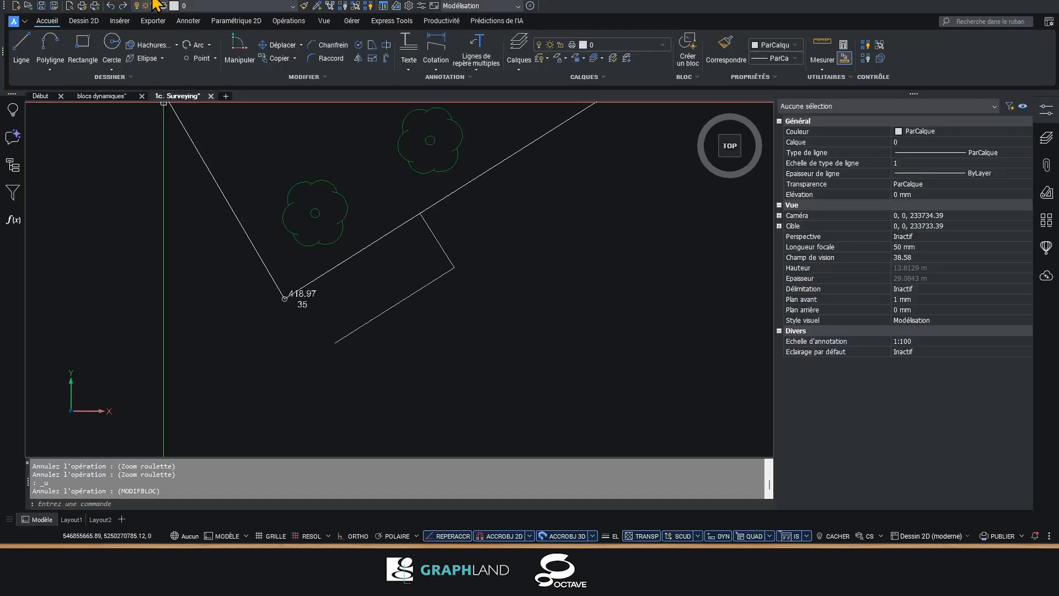
# - Open the PLACE PARKING block definition in dynamic editing mode and review the available action parameter types
pyautogui.click(442, 243)
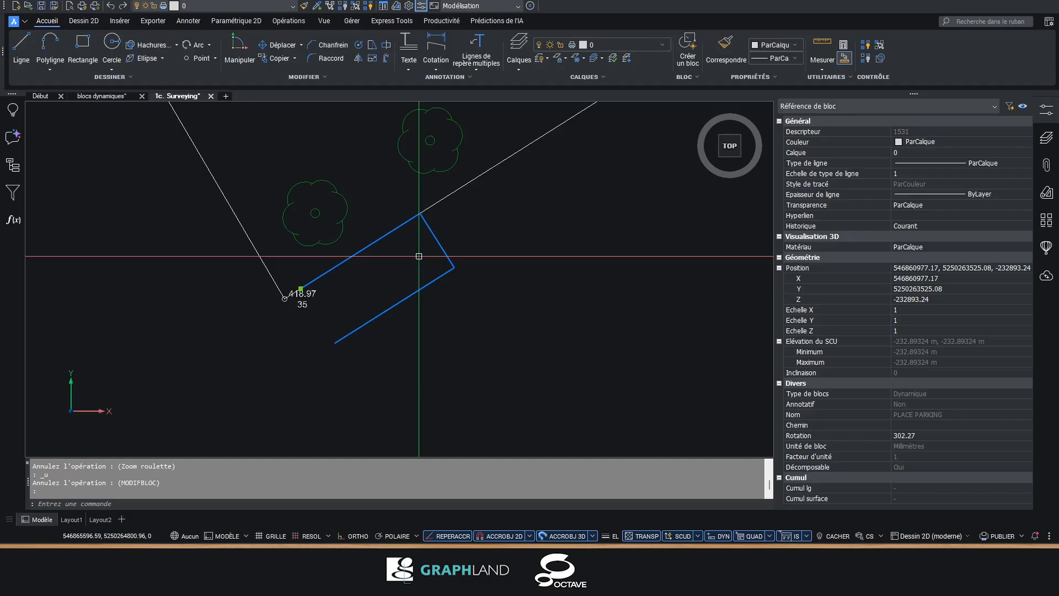
pyautogui.doubleClick(433, 234)
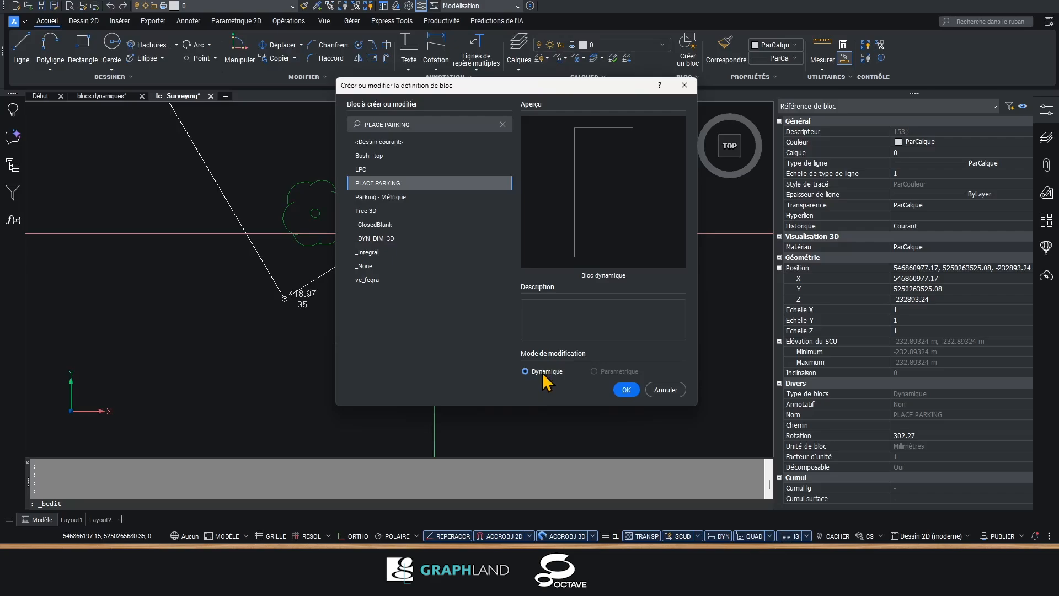
pyautogui.click(626, 389)
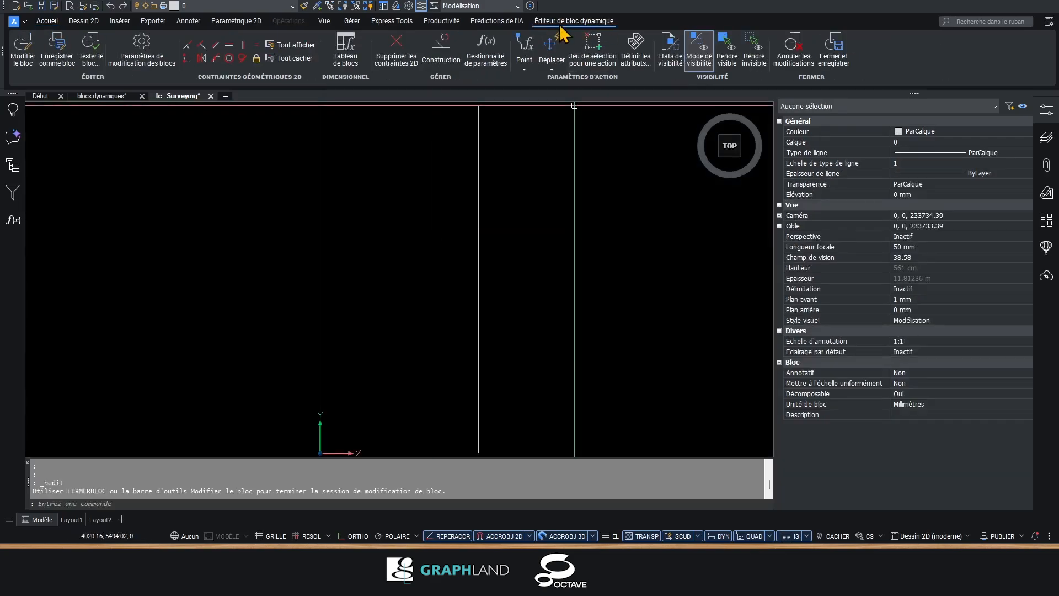
pyautogui.click(525, 68)
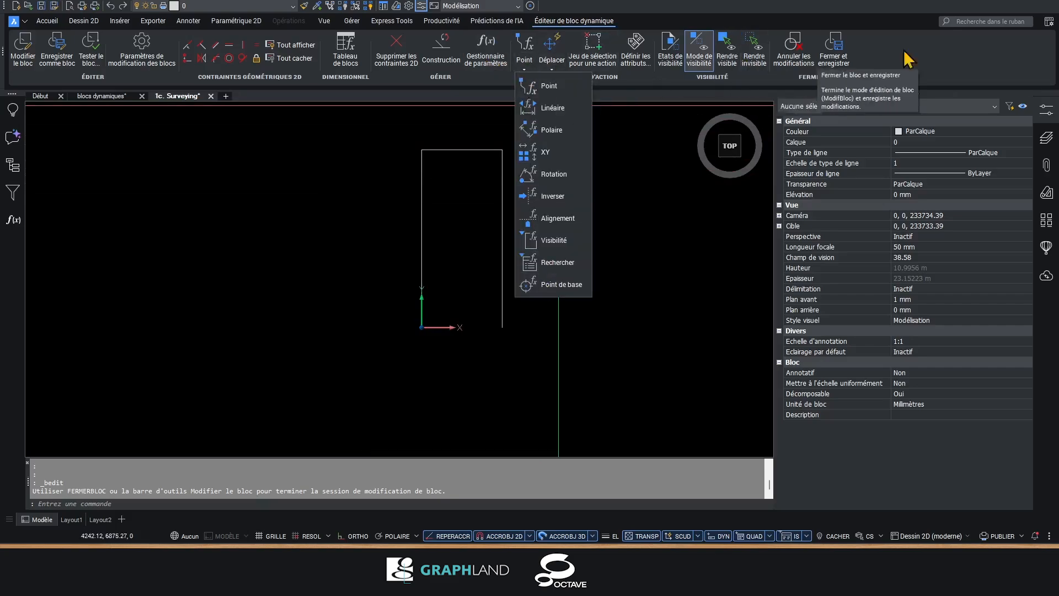
pyautogui.click(925, 51)
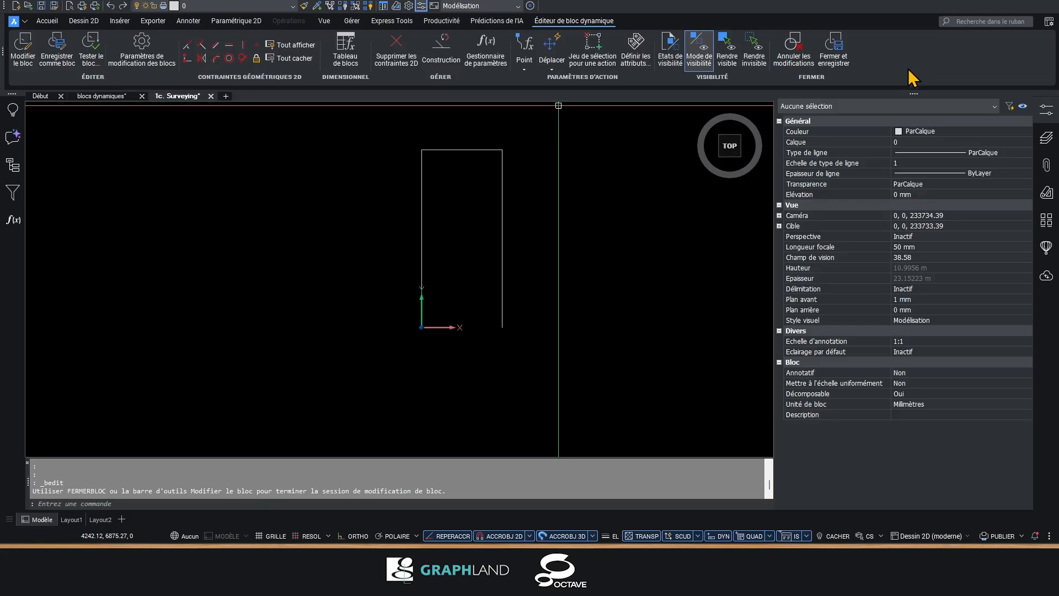
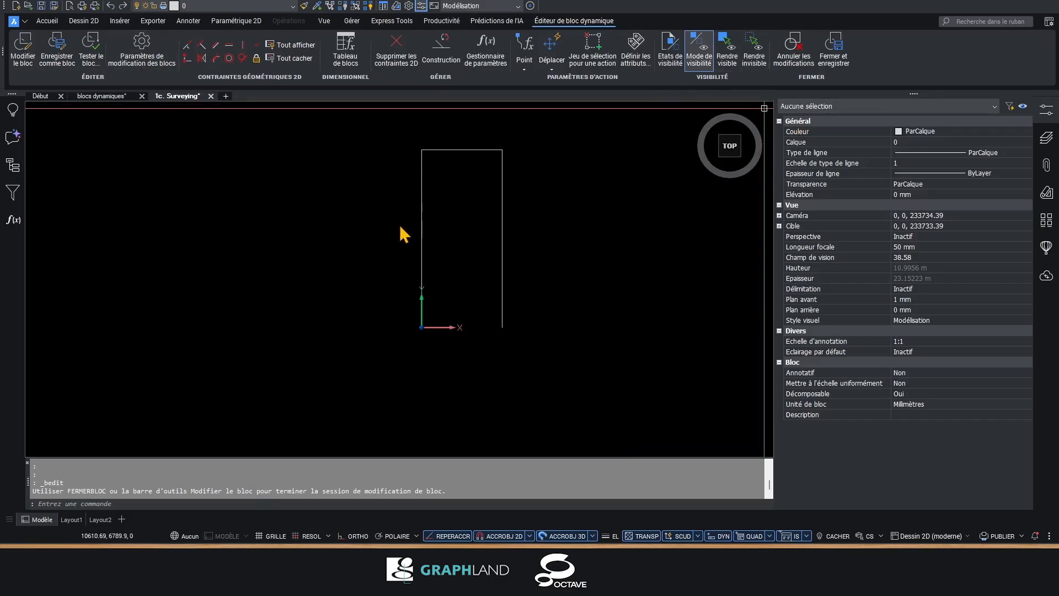
# - Add a linear block constraint parameter with PARAMCONTRAINTEBLOC across the parking outline's top edge, placing its dimension above
pyautogui.click(421, 208)
pyautogui.write('PARAMBLOCIFIER')
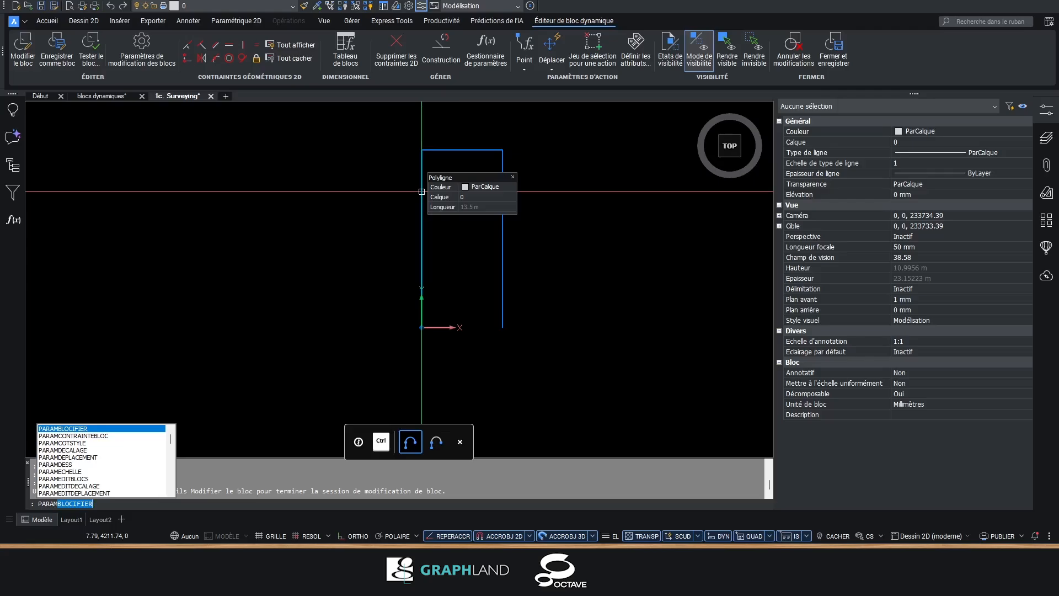
pyautogui.press('Down')
pyautogui.press('Return')
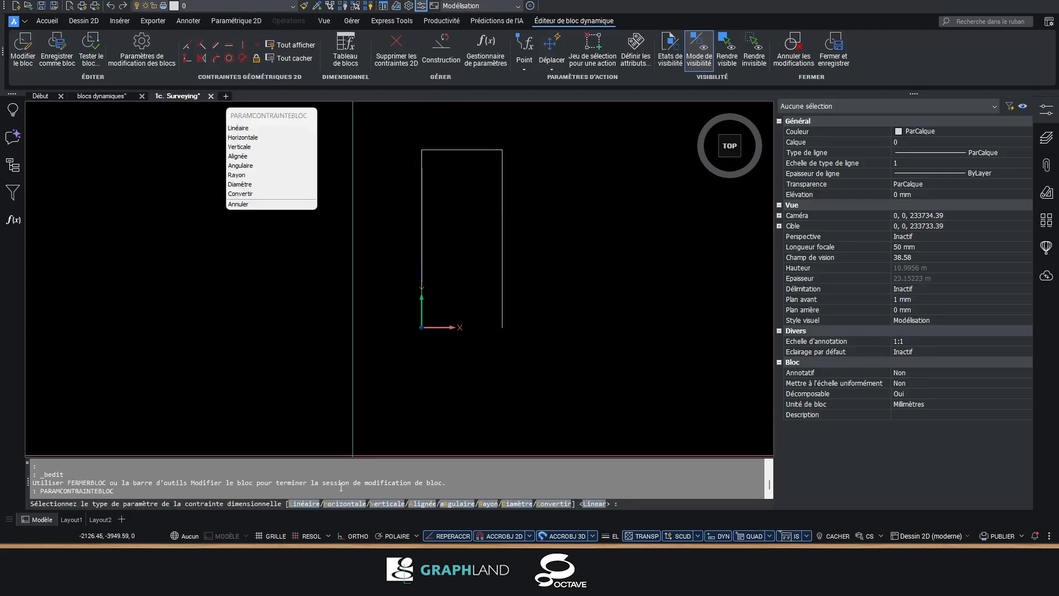
pyautogui.click(309, 503)
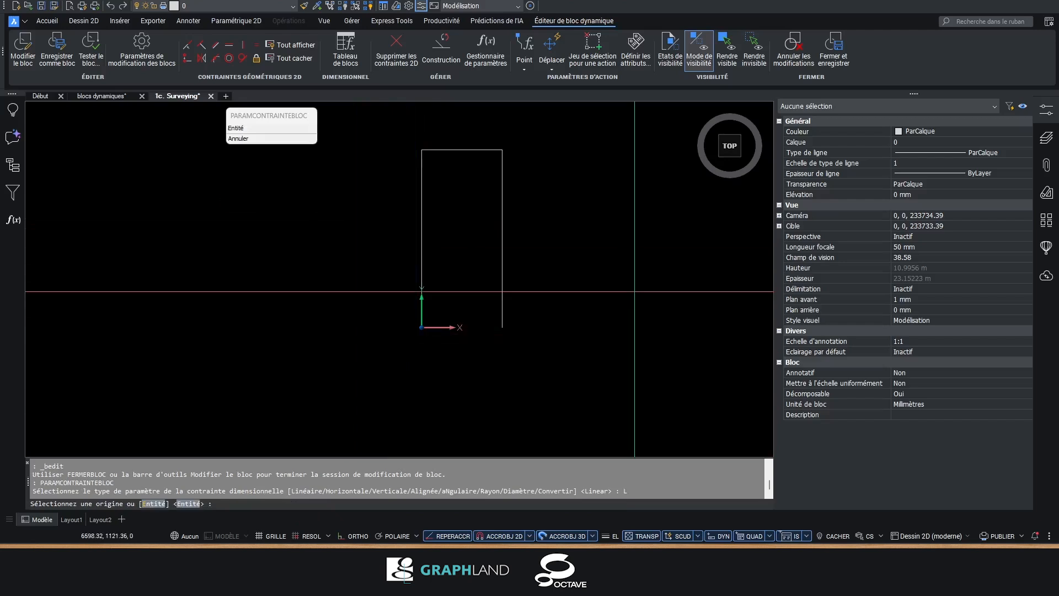
pyautogui.click(422, 149)
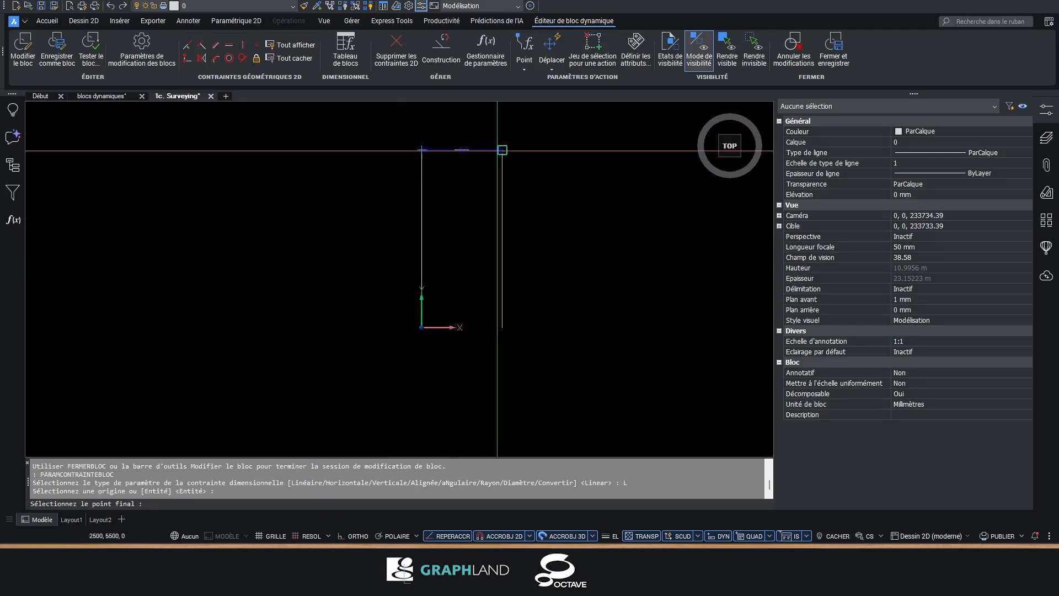
pyautogui.click(502, 149)
pyautogui.click(463, 123)
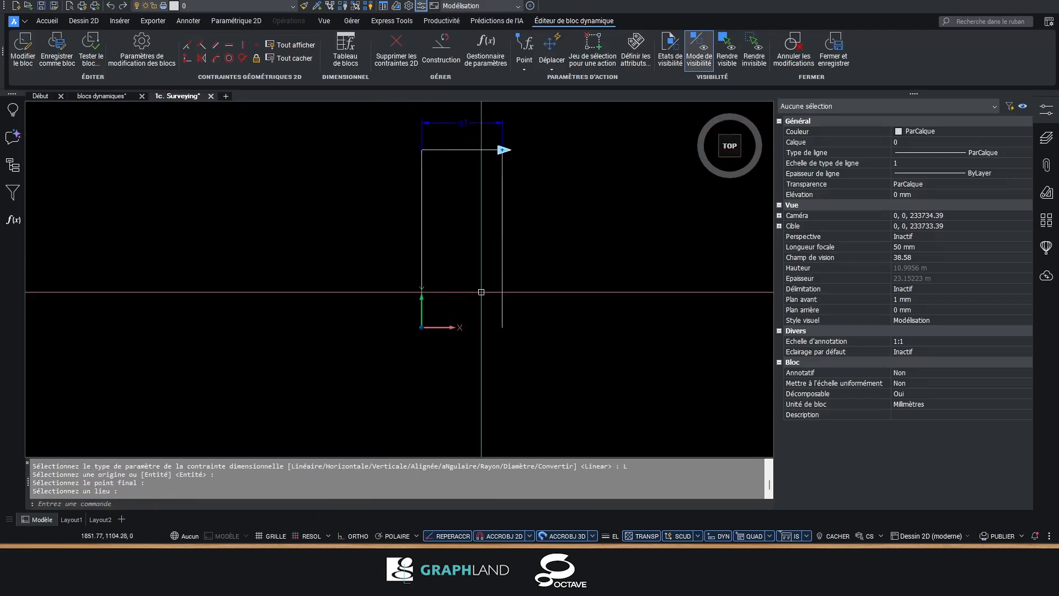
# - Add a second linear block constraint parameter from the outline's top-left corner down to the origin, placing its dimension outside the left edge
pyautogui.press('Return')
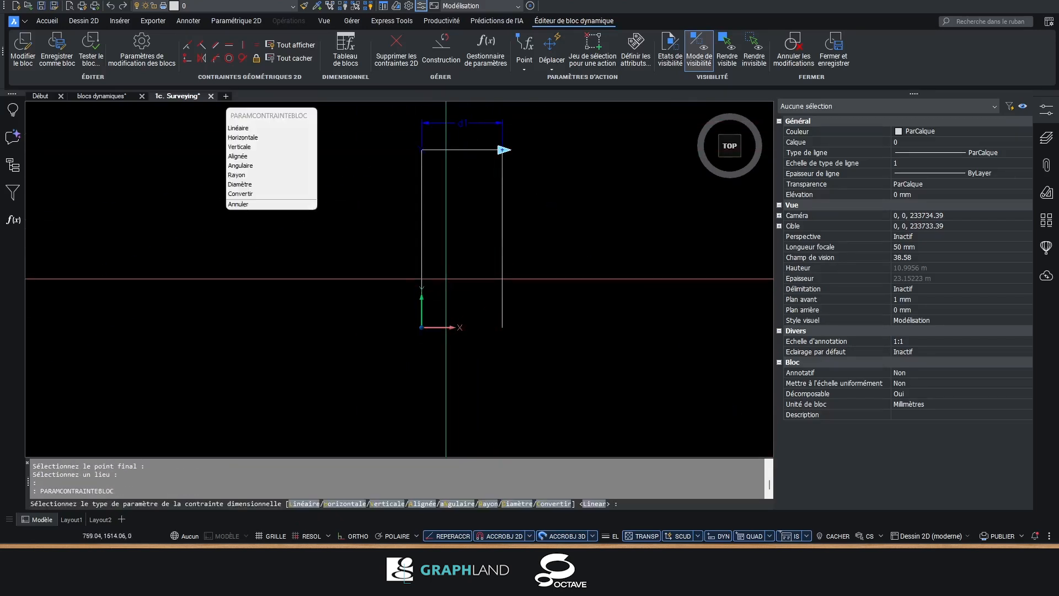
pyautogui.click(305, 503)
pyautogui.click(422, 149)
pyautogui.click(422, 327)
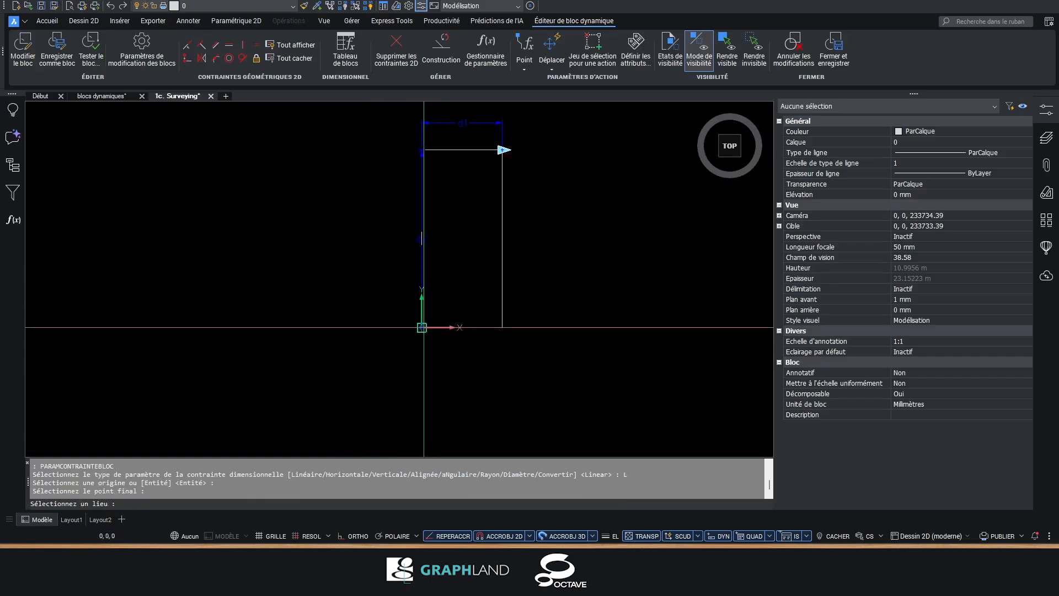
pyautogui.click(397, 324)
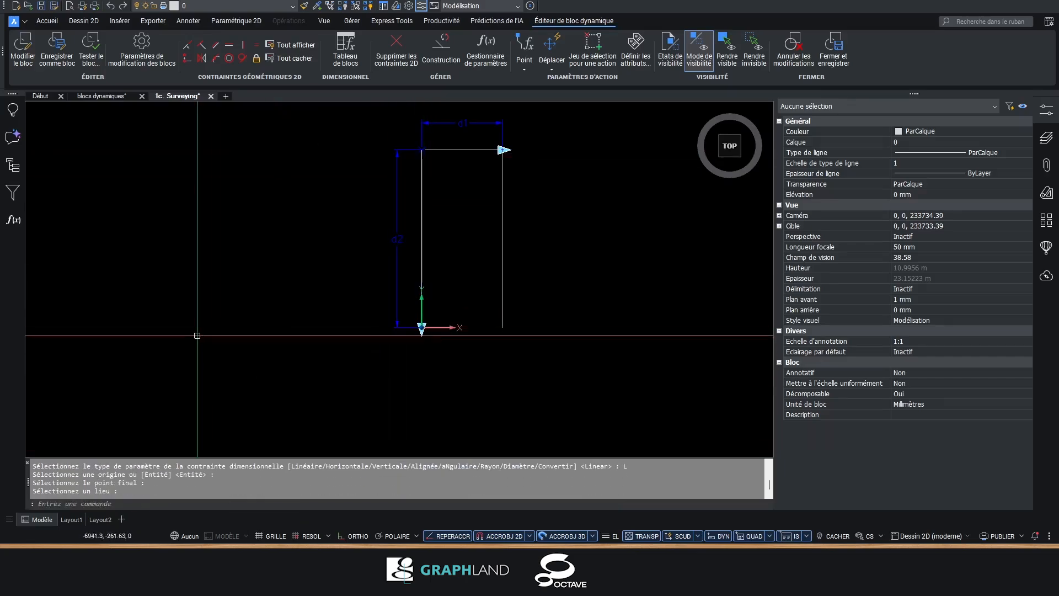
# - Rename the block's dimensional constraint parameters in the parameters manager: d1 as largeur and d2 as longueur
pyautogui.click(13, 219)
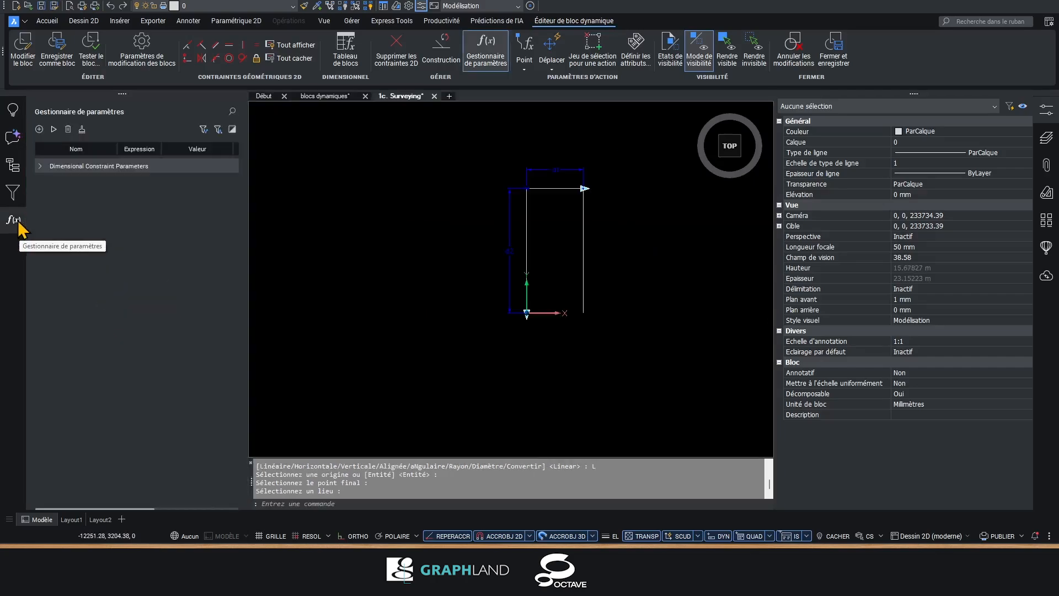
pyautogui.click(40, 166)
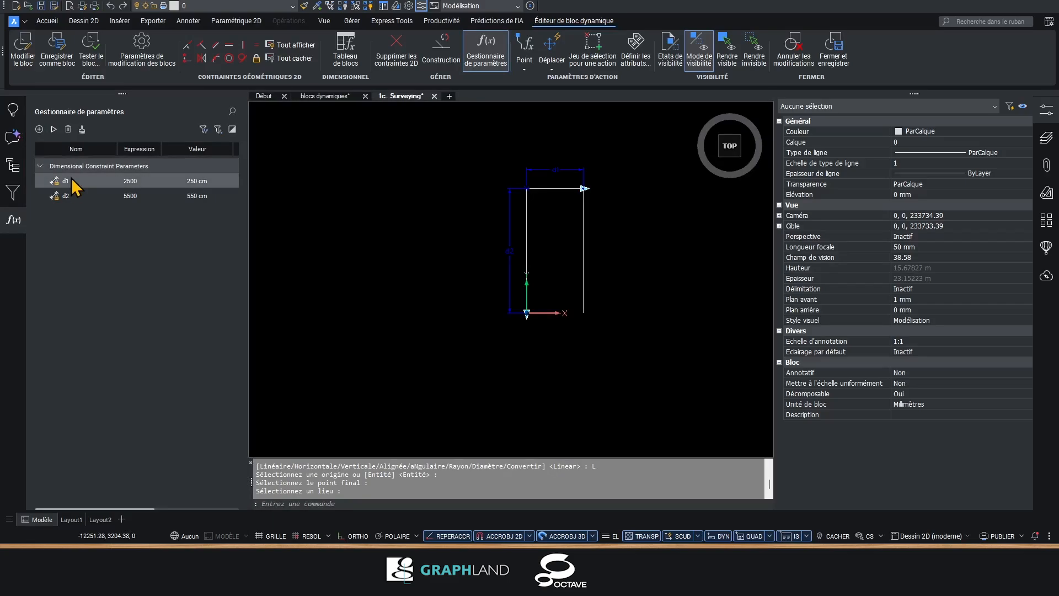
pyautogui.doubleClick(72, 179)
pyautogui.write('largeur')
pyautogui.press('Return')
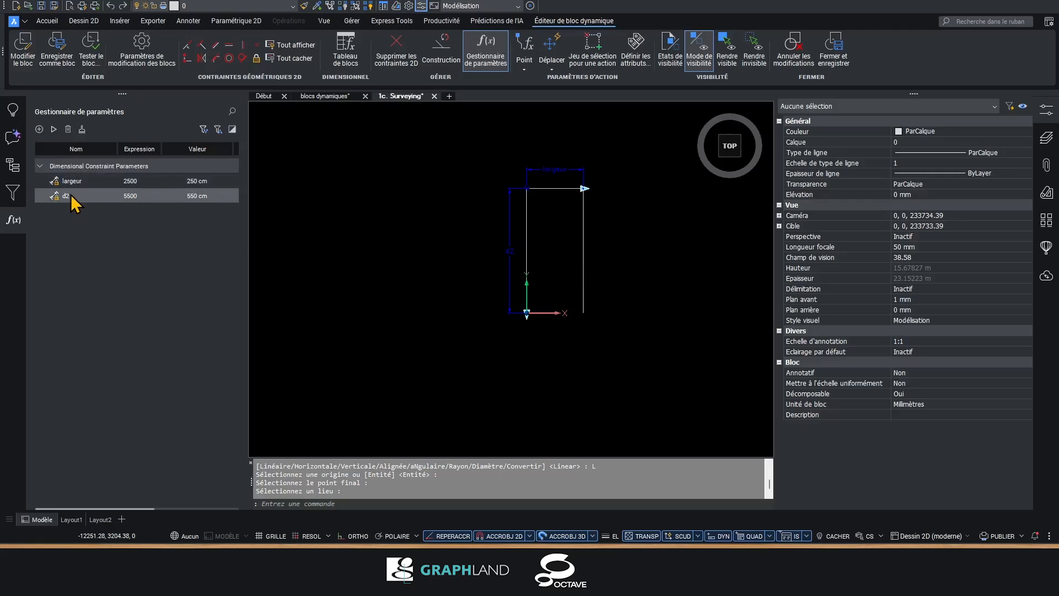
pyautogui.doubleClick(67, 196)
pyautogui.write('d')
pyautogui.press('Return')
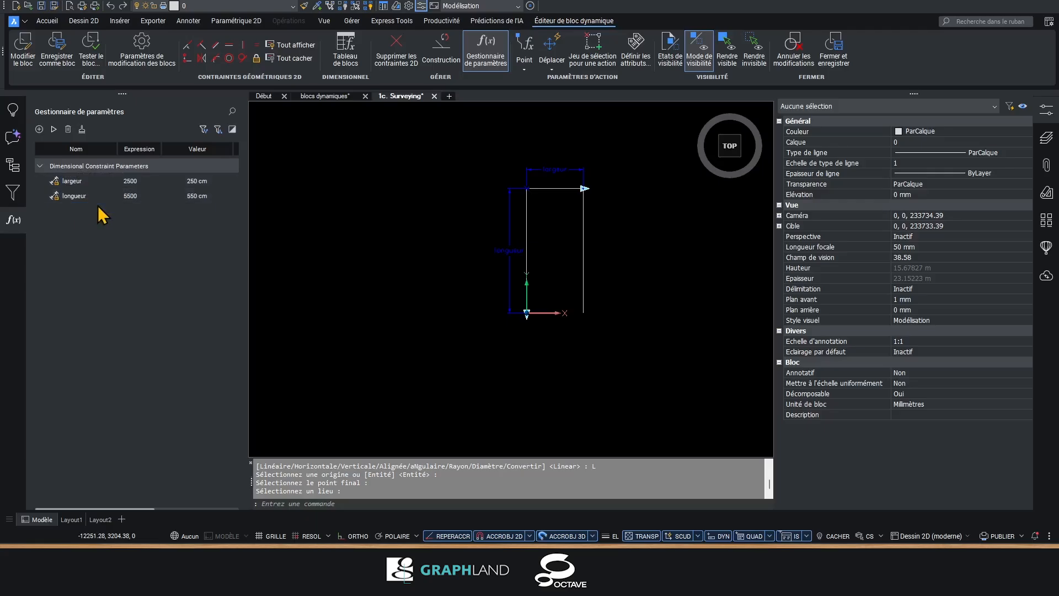
# - Animate the largeur and longueur parameters in turn to examine how the parking outline reacts
pyautogui.click(69, 180)
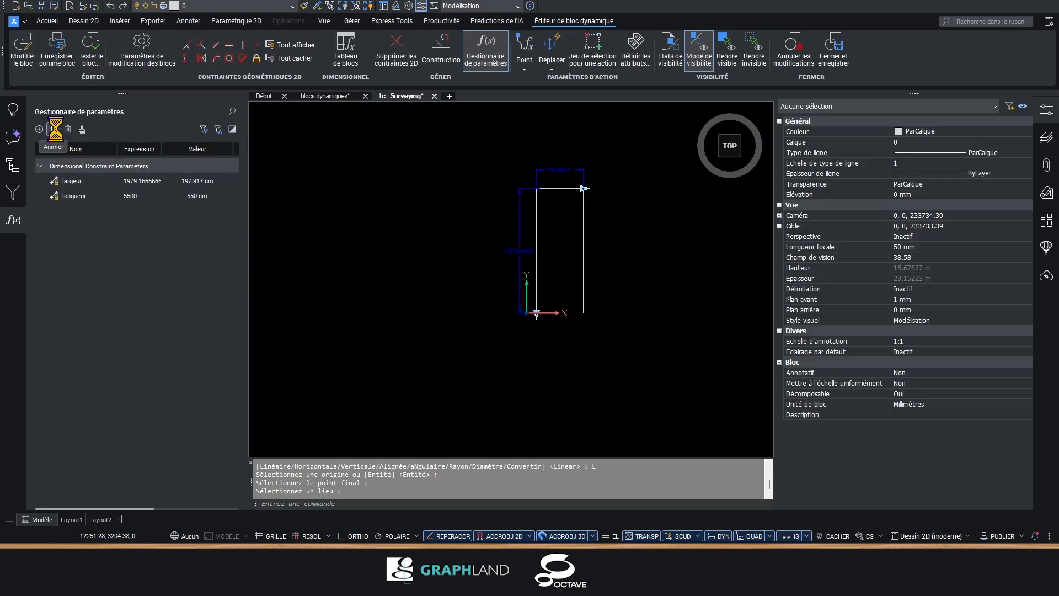
pyautogui.click(83, 196)
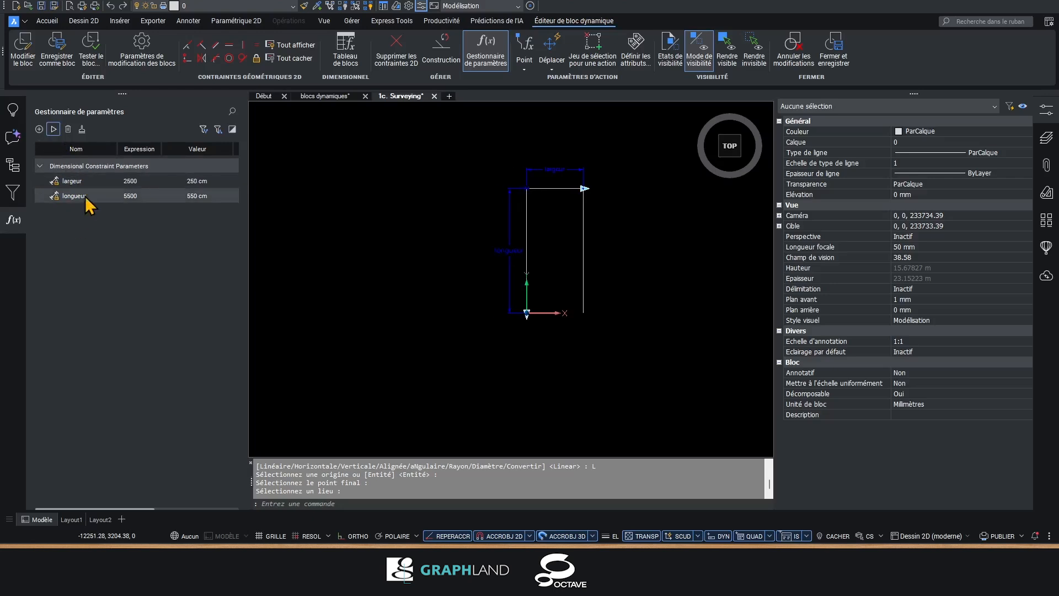
pyautogui.click(53, 129)
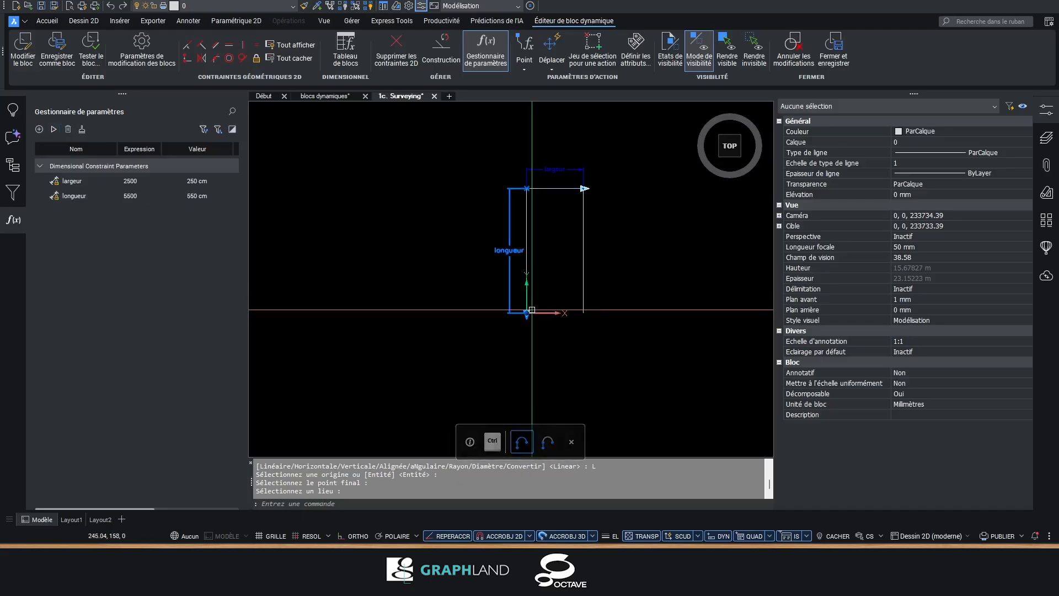
# - Apply an Equal geometric constraint between the two long vertical sides of the parking outline
pyautogui.scroll(2, 604, 267)
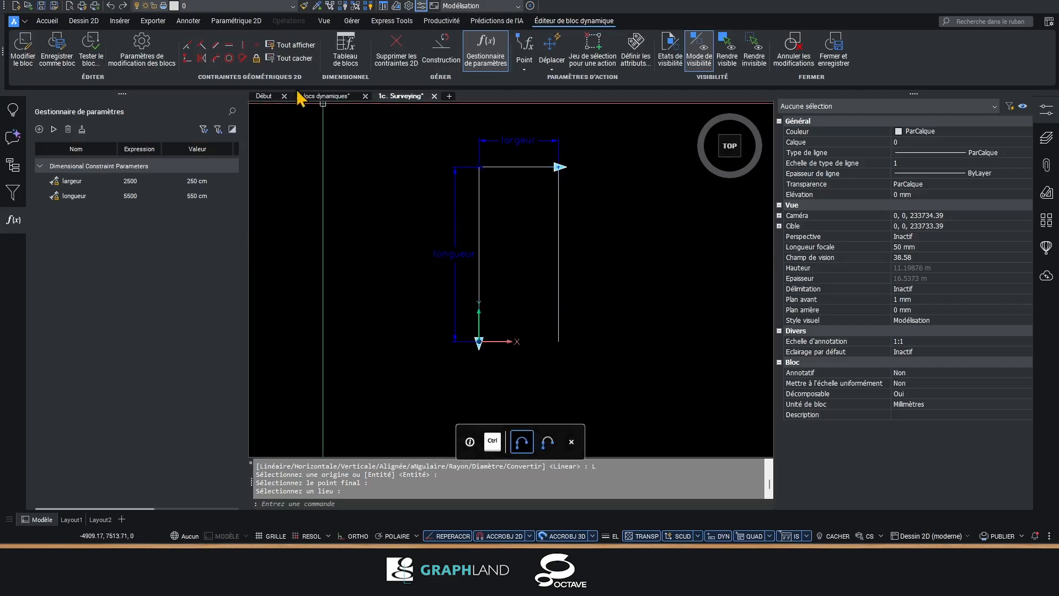
pyautogui.click(257, 45)
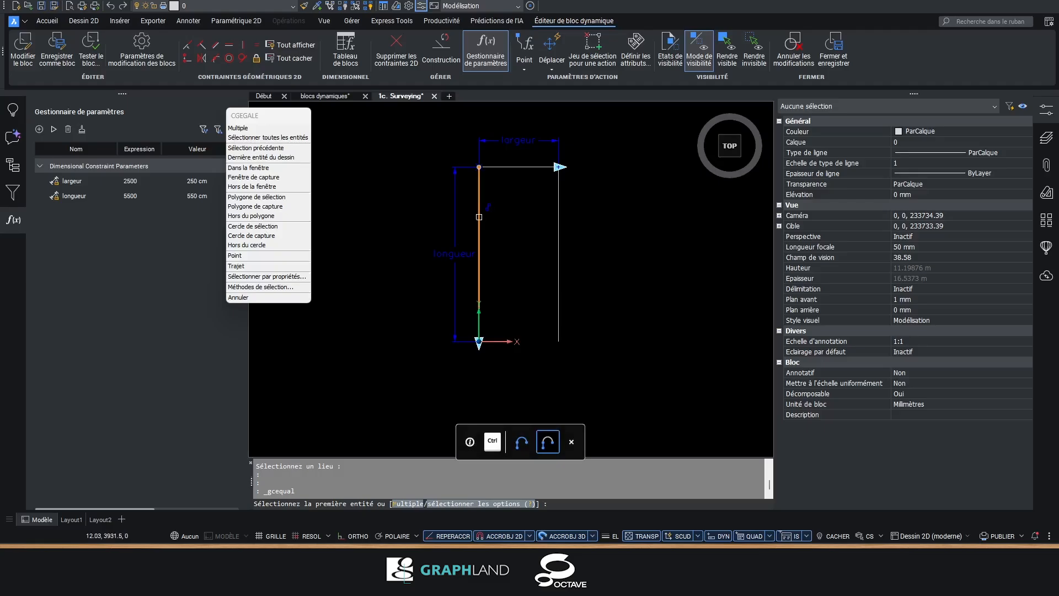
pyautogui.click(479, 215)
pyautogui.click(556, 228)
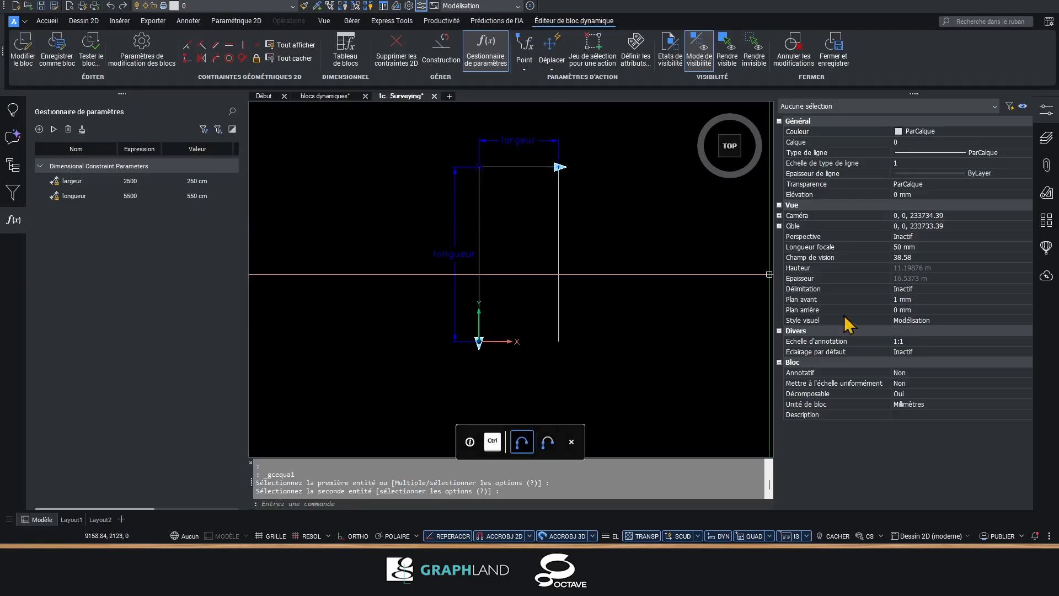
# - Test the constrained outline by animating longueur and setting the largeur expression to 3000, and undo the value change
pyautogui.click(74, 197)
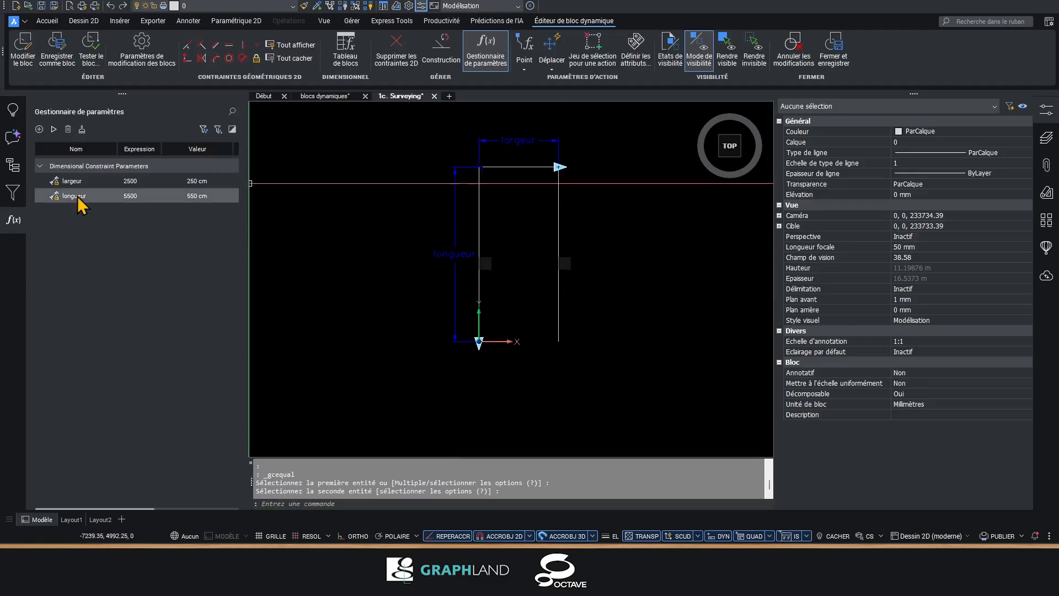
pyautogui.click(54, 129)
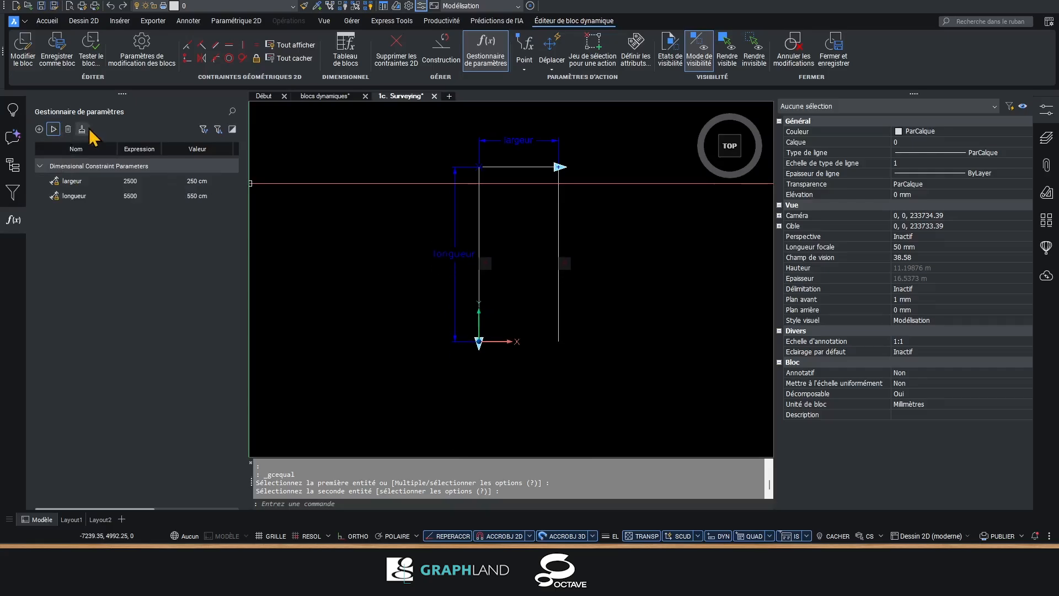
pyautogui.doubleClick(145, 180)
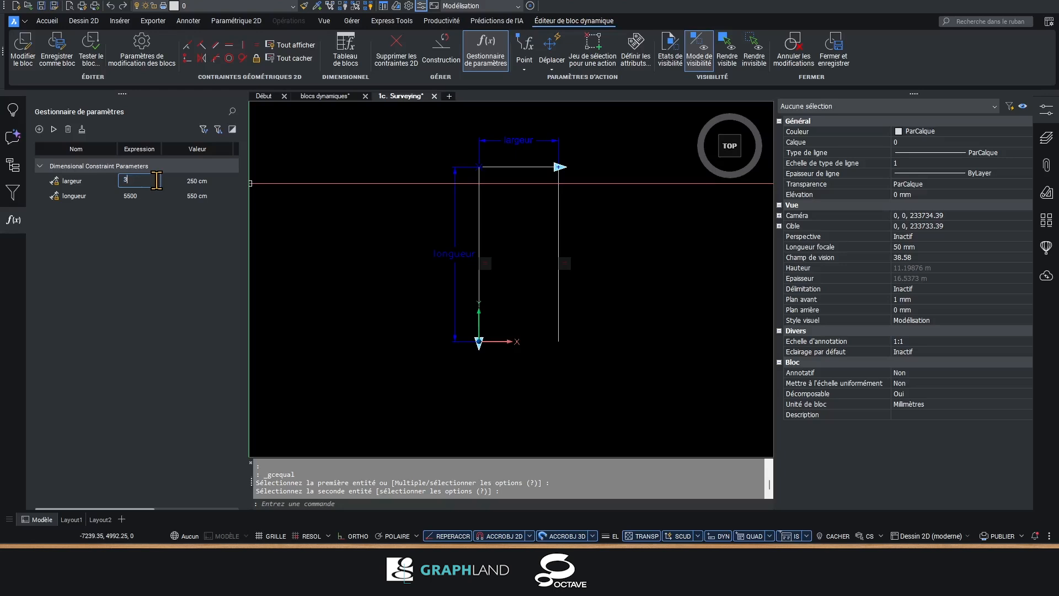
pyautogui.write('3000')
pyautogui.press('Return')
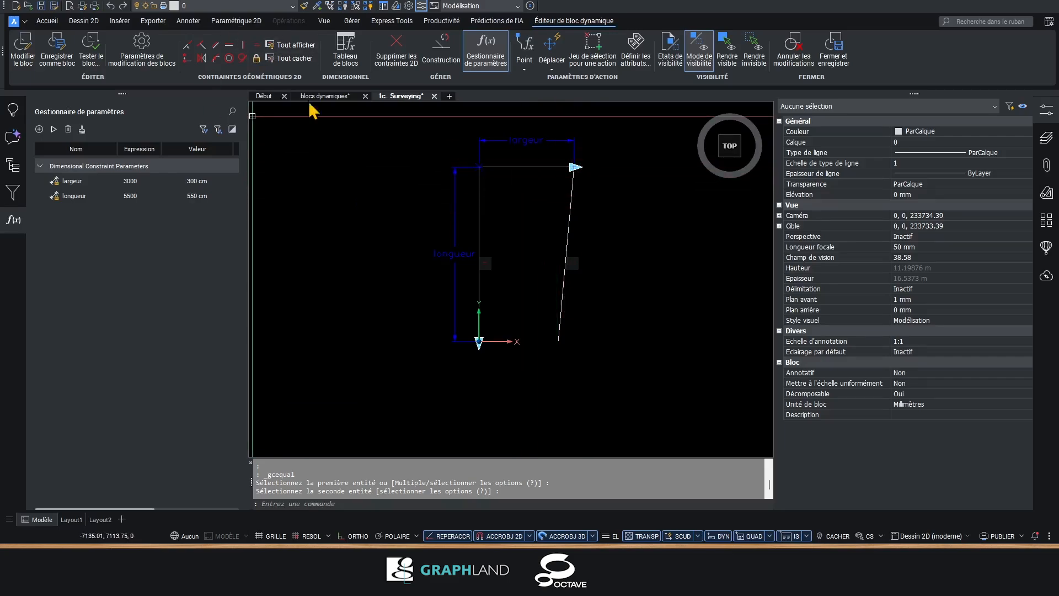
pyautogui.hotkey('ctrl', 'z')
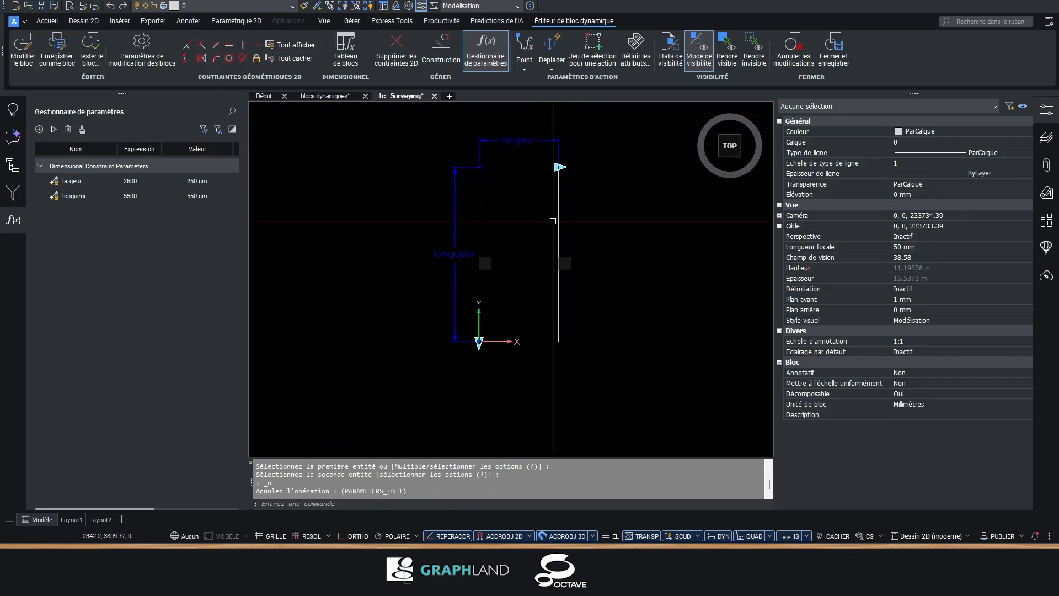
# - Constrain the outline's left side perpendicular to its top edge and make the two vertical sides parallel
pyautogui.click(216, 46)
pyautogui.click(480, 192)
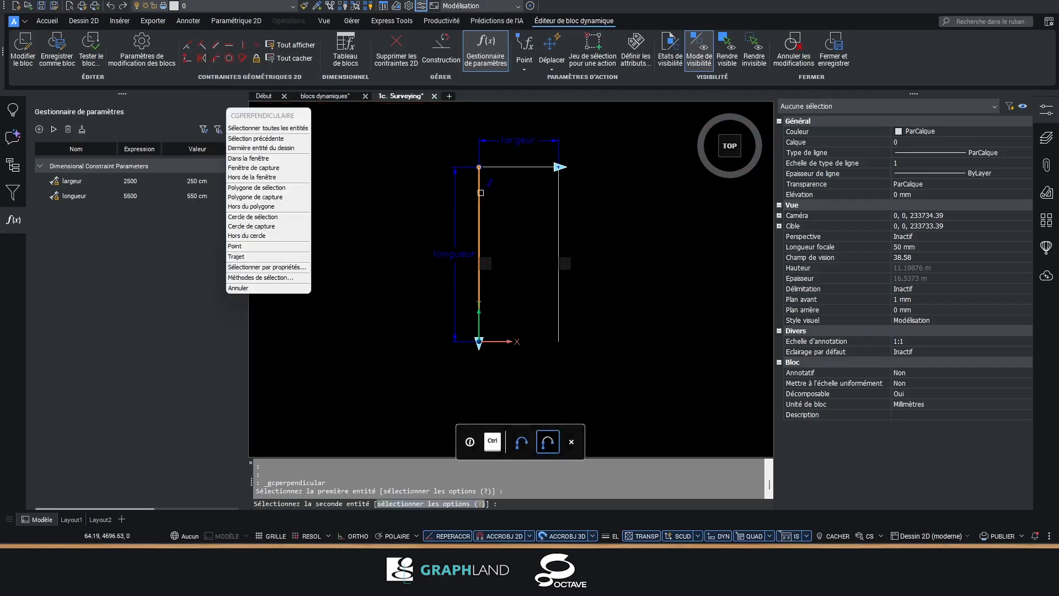
pyautogui.click(504, 168)
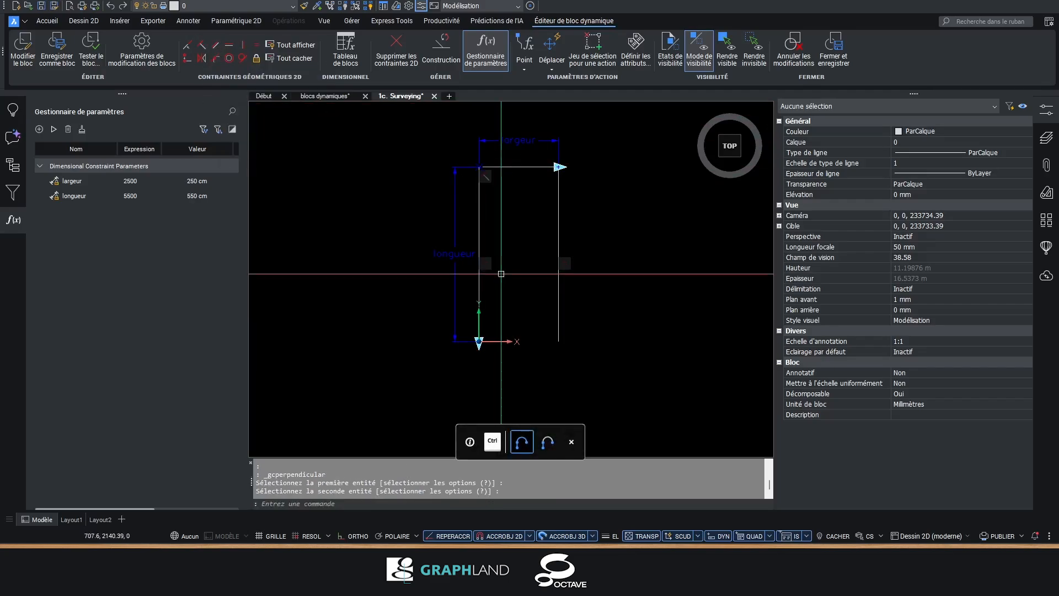
pyautogui.click(216, 47)
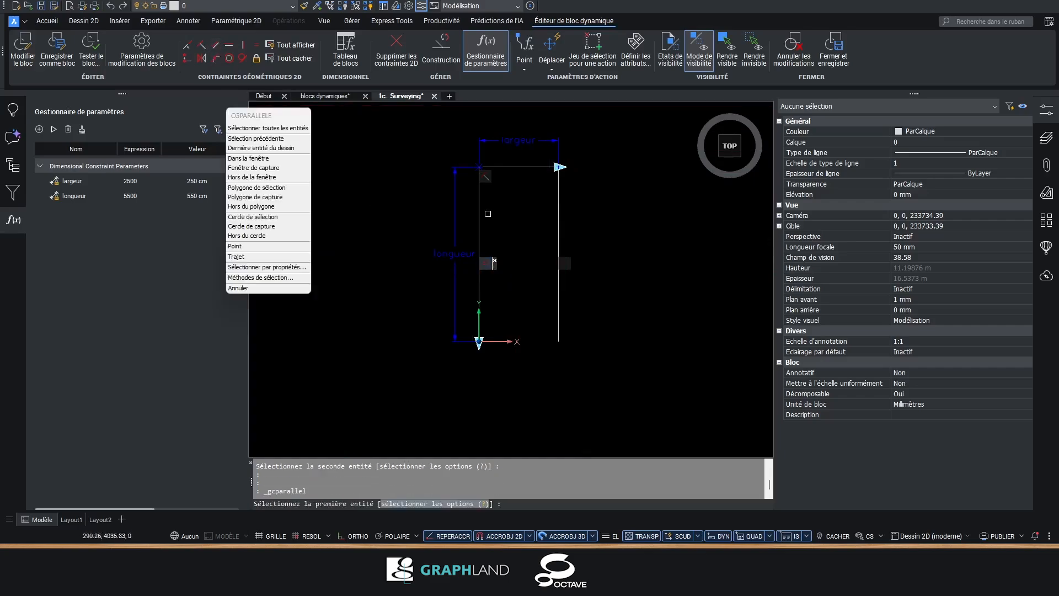
pyautogui.click(480, 215)
pyautogui.click(561, 217)
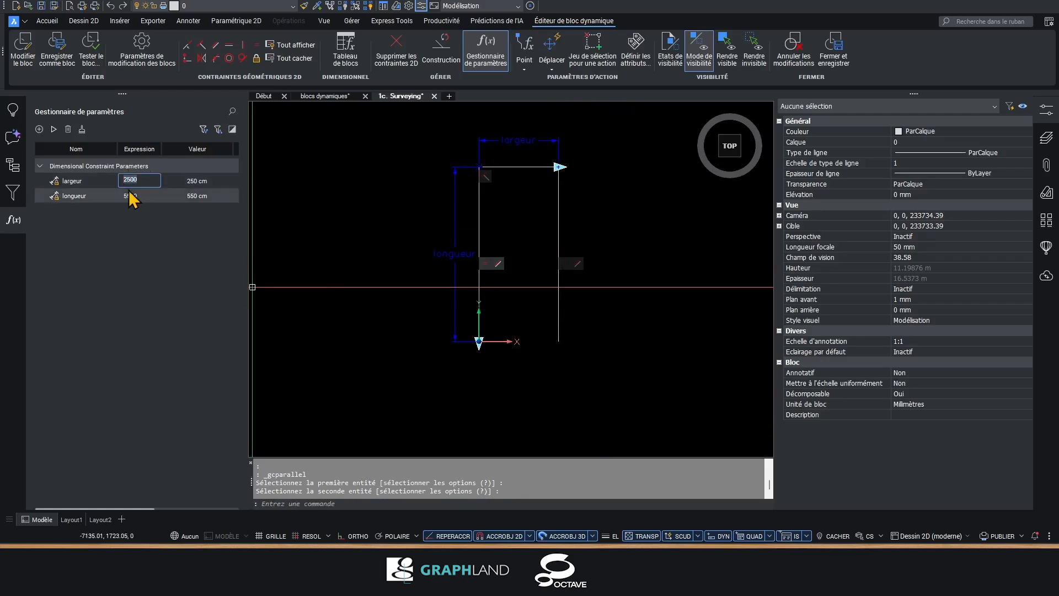
# - Set largeur to 3000 and longueur to 4500, and close the block editor with the changes saved
pyautogui.press('Return')
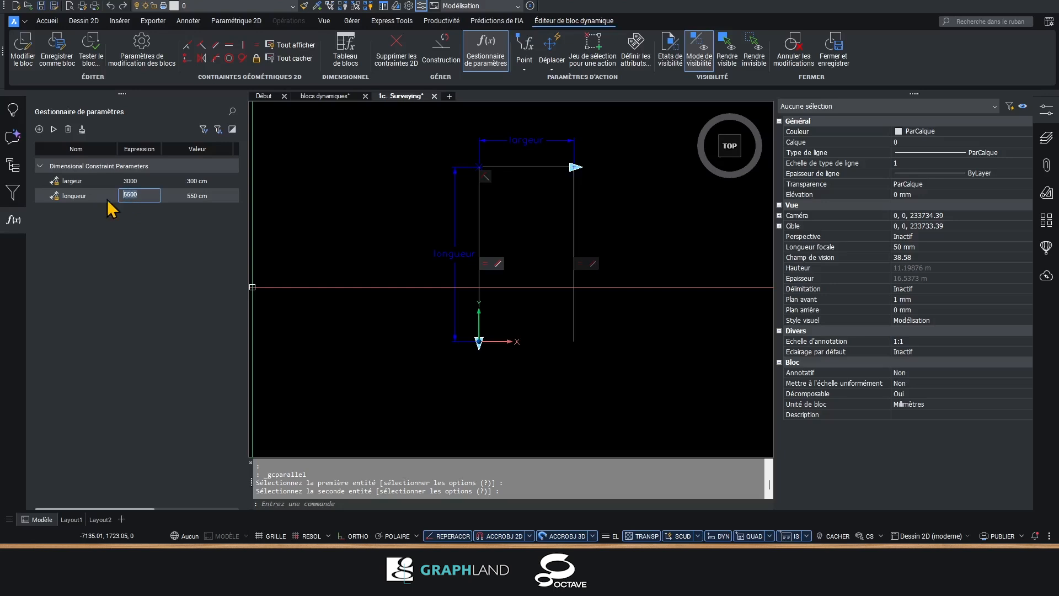
pyautogui.press('Return')
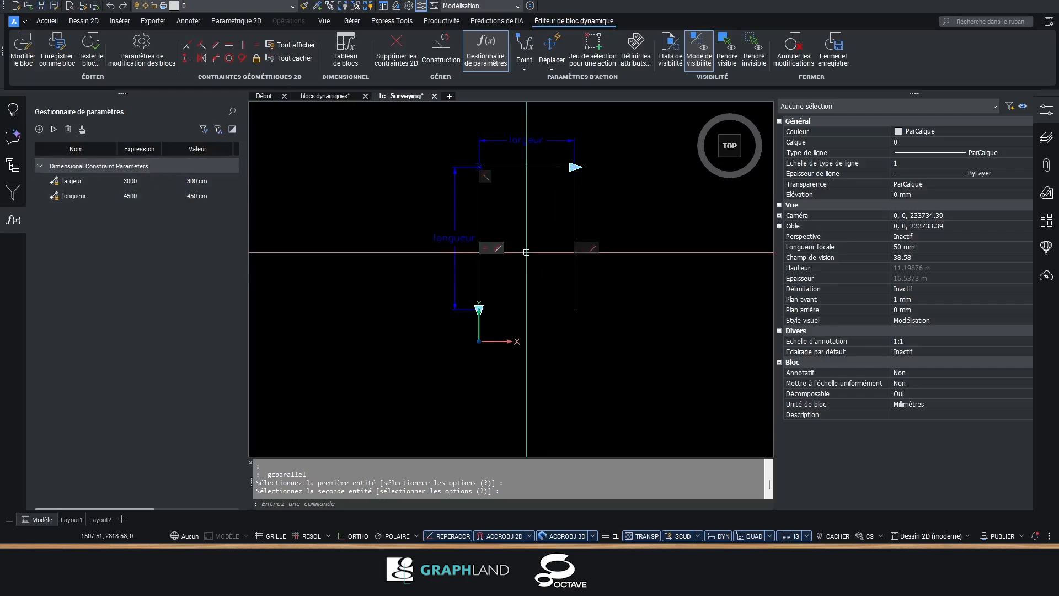
pyautogui.click(845, 60)
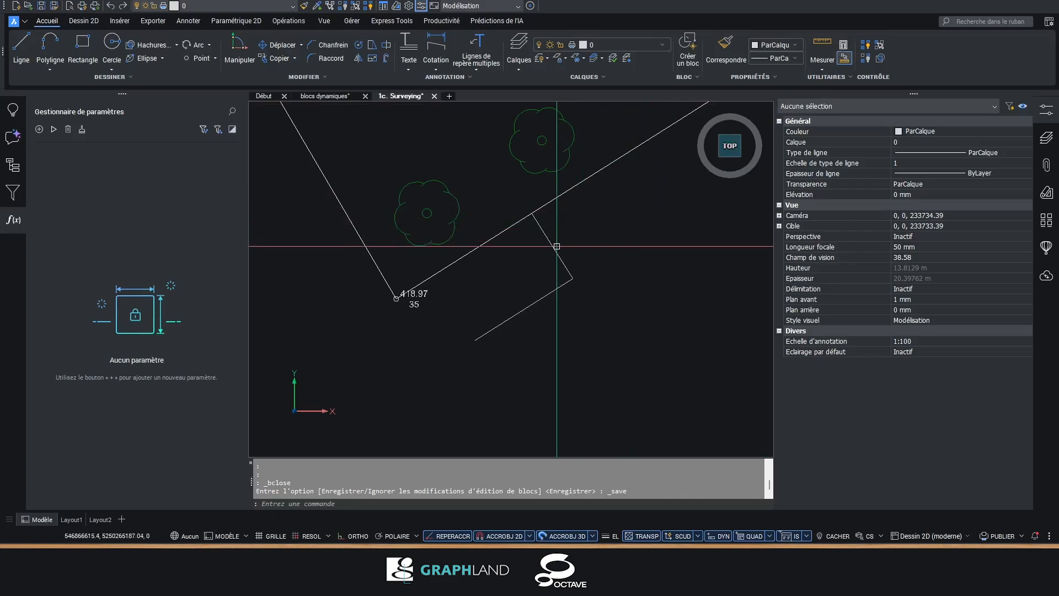
# - Set the largeur property of the inserted PLACE PARKING block to 350 cm
pyautogui.click(571, 278)
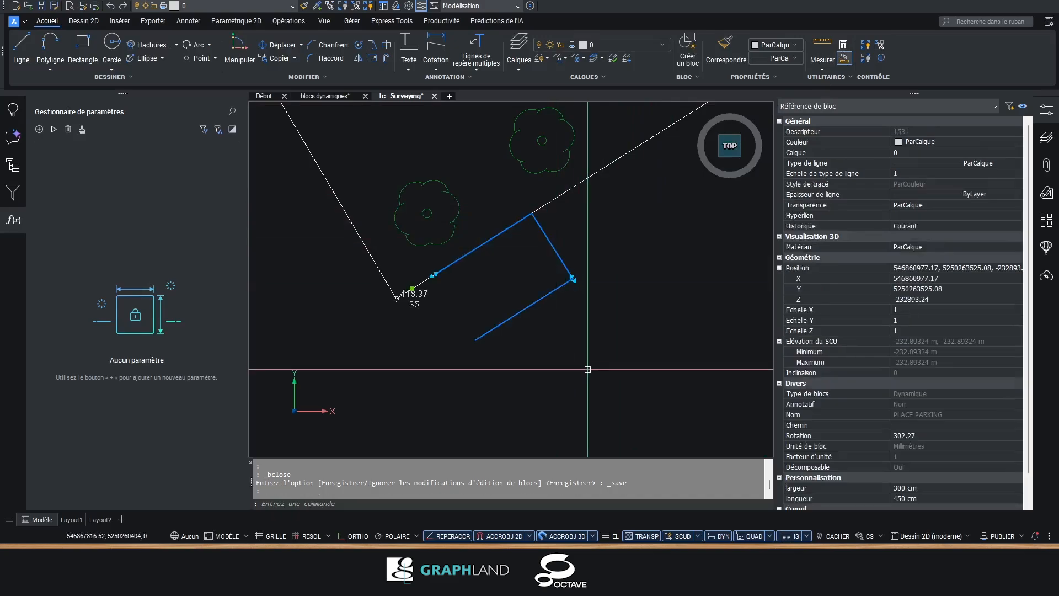
pyautogui.scroll(-1, 882, 392)
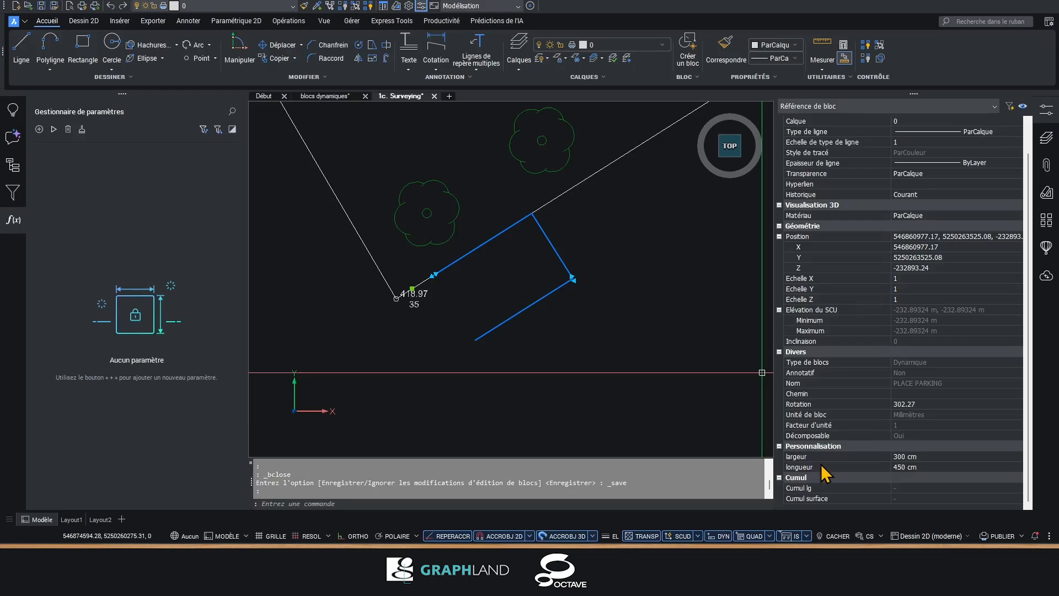
pyautogui.click(901, 456)
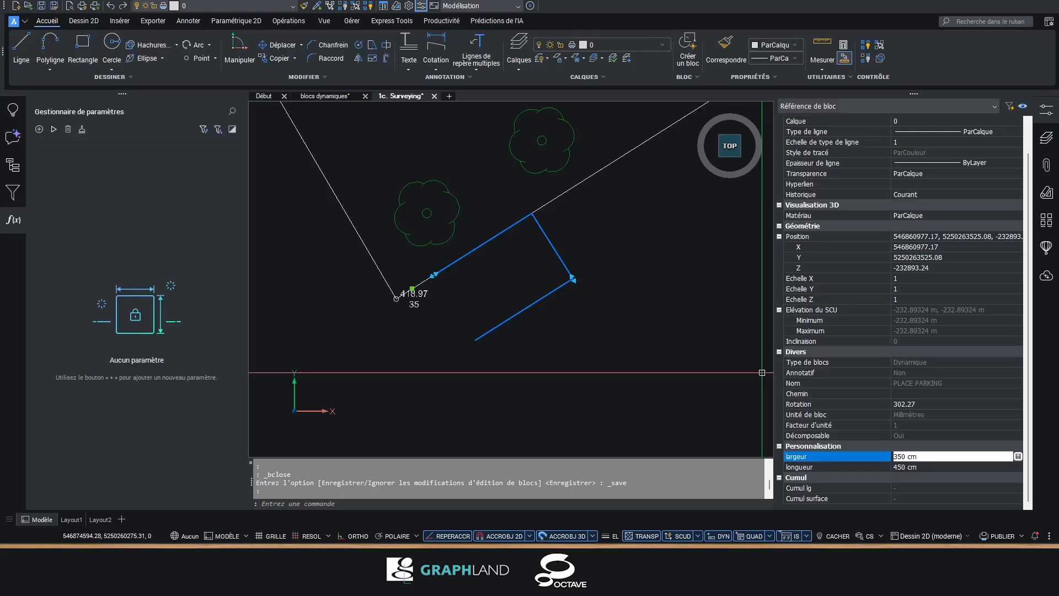
pyautogui.press('Return')
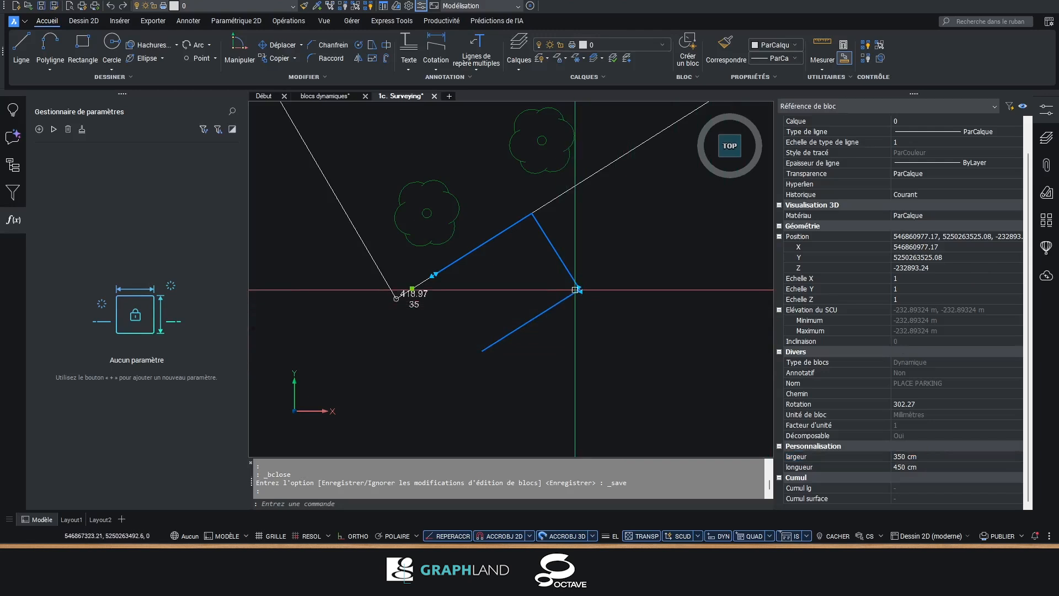
# - Stretch the inserted parking block by its grips to about 505 cm wide and 623 cm long
pyautogui.click(579, 289)
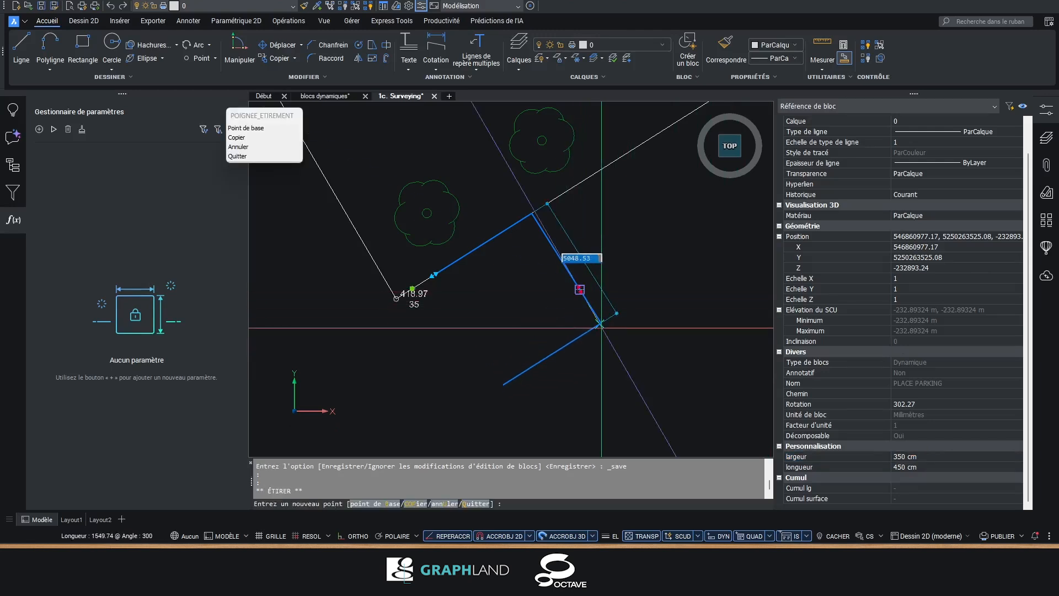
pyautogui.click(434, 275)
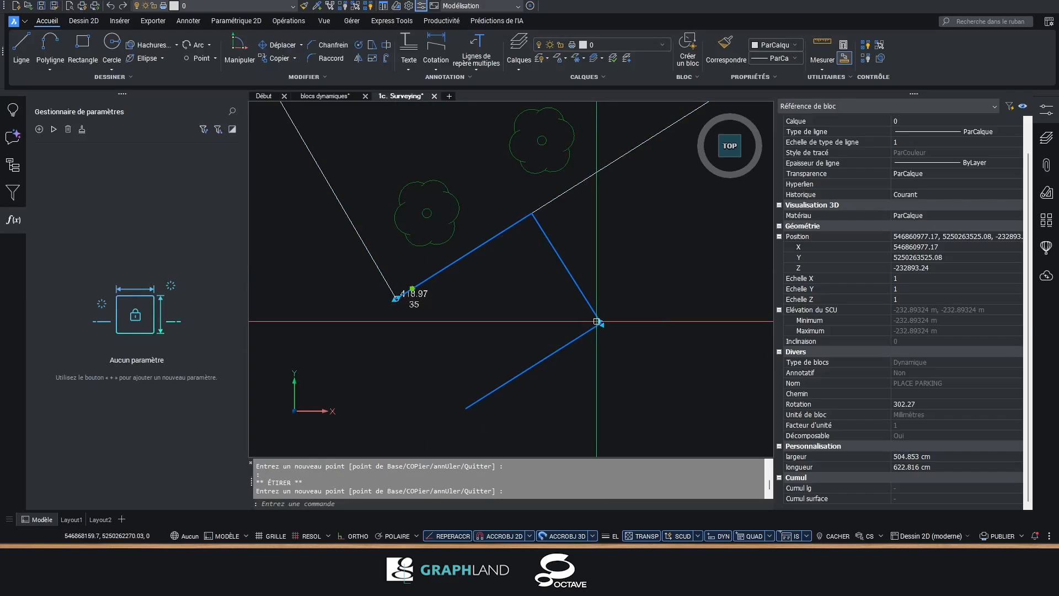
pyautogui.click(572, 288)
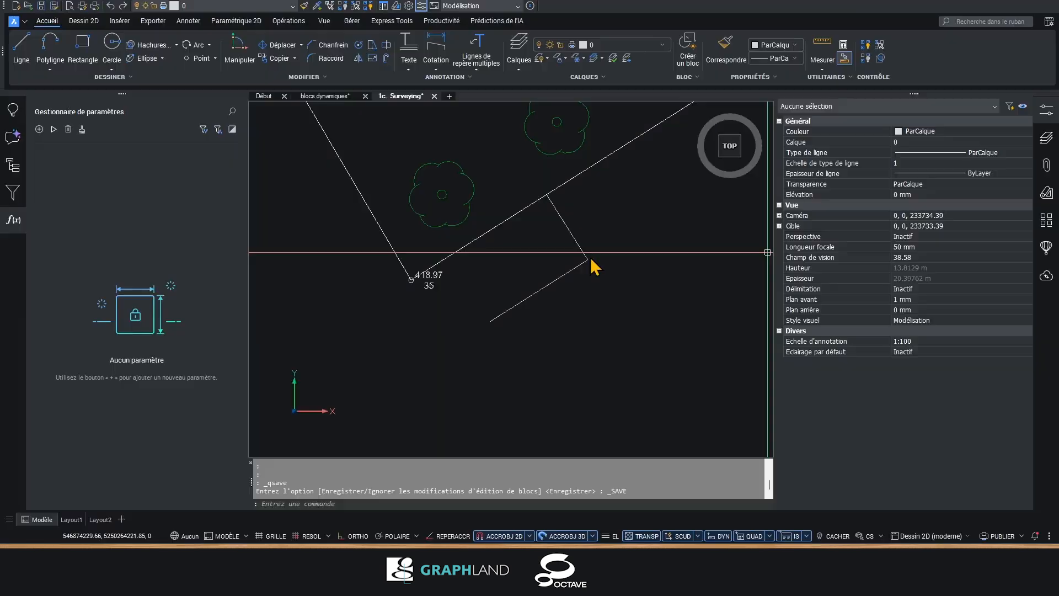
# - Reopen the PLACE PARKING block definition in dynamic editing mode and review the available parameter and action types
pyautogui.doubleClick(575, 239)
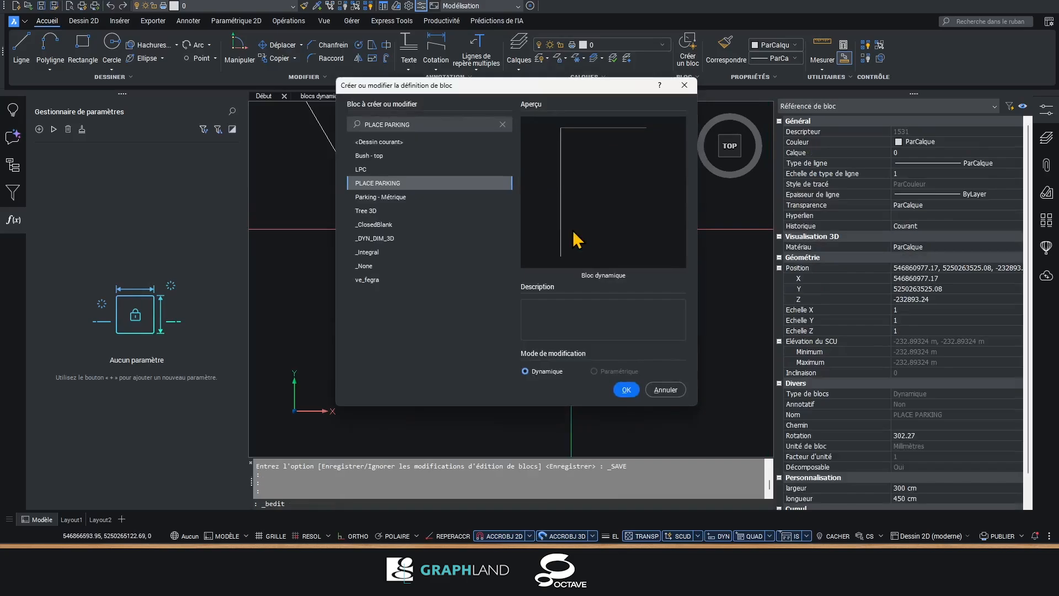
pyautogui.click(621, 393)
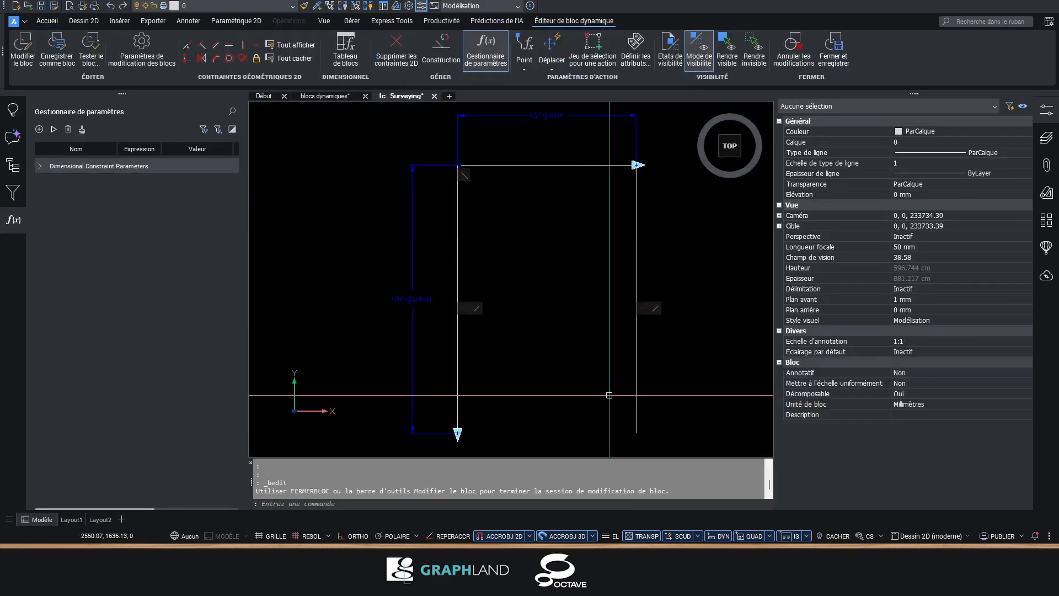
pyautogui.click(533, 72)
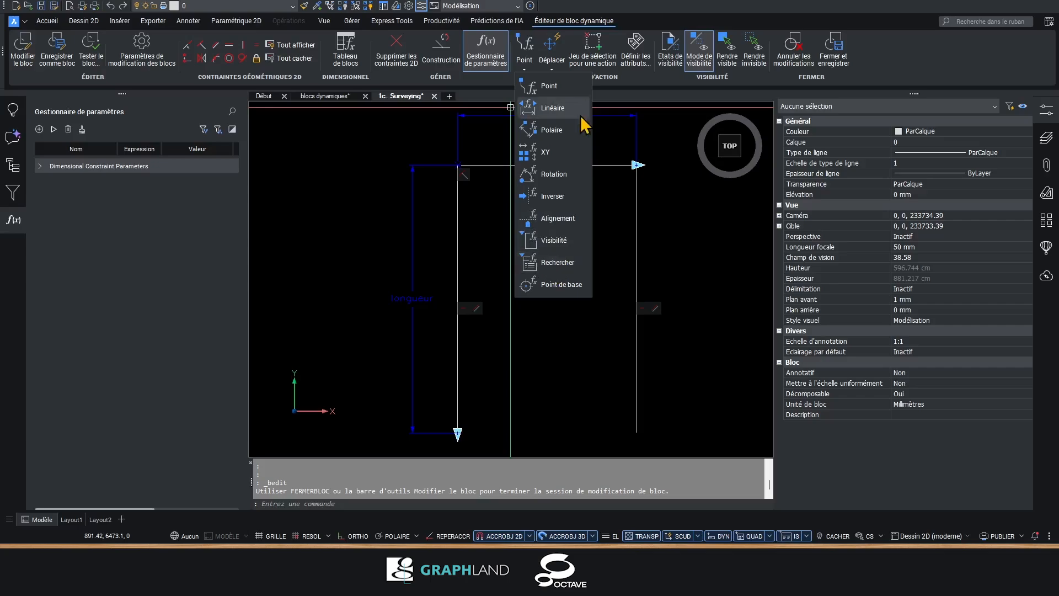
pyautogui.click(554, 68)
pyautogui.click(561, 74)
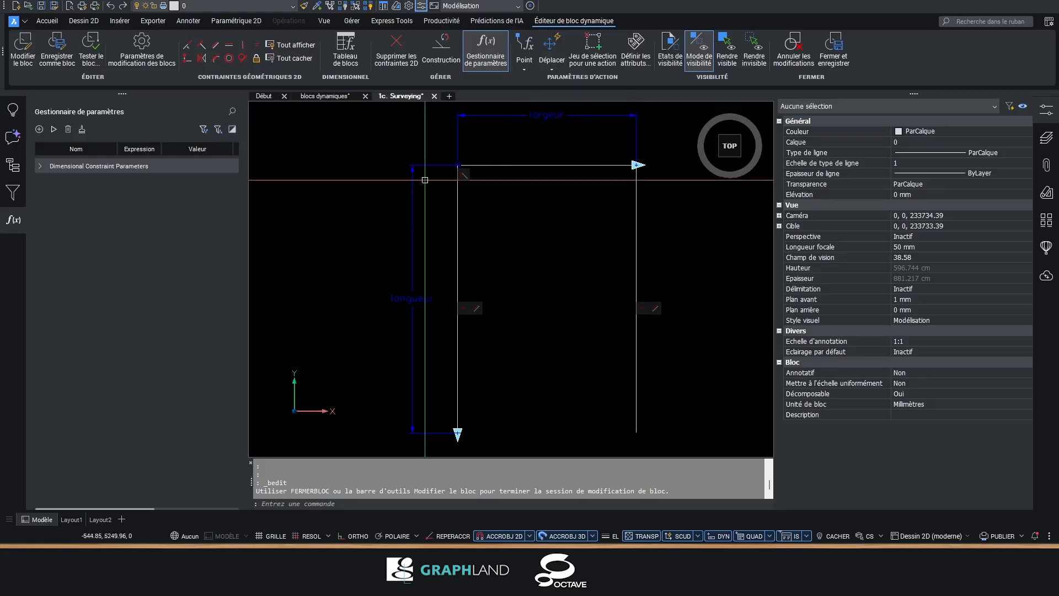
# - Delete the longueur and largeur dimensional constraints from the PLACE PARKING block
pyautogui.click(39, 166)
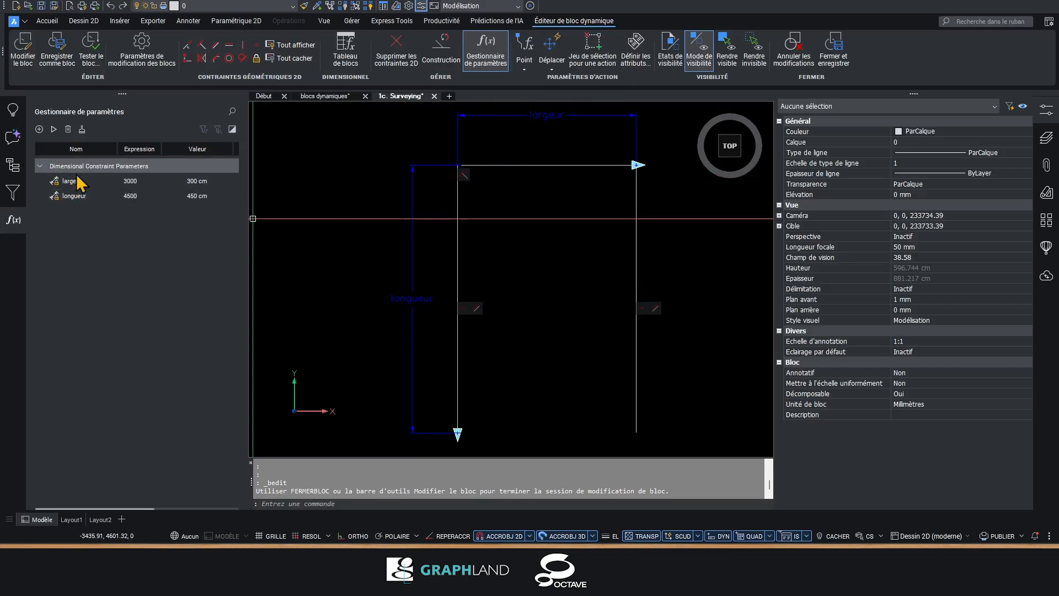
pyautogui.click(412, 263)
pyautogui.moveTo(510, 232); pyautogui.dragTo(517, 265, button='middle')
pyautogui.press('Delete')
pyautogui.click(517, 146)
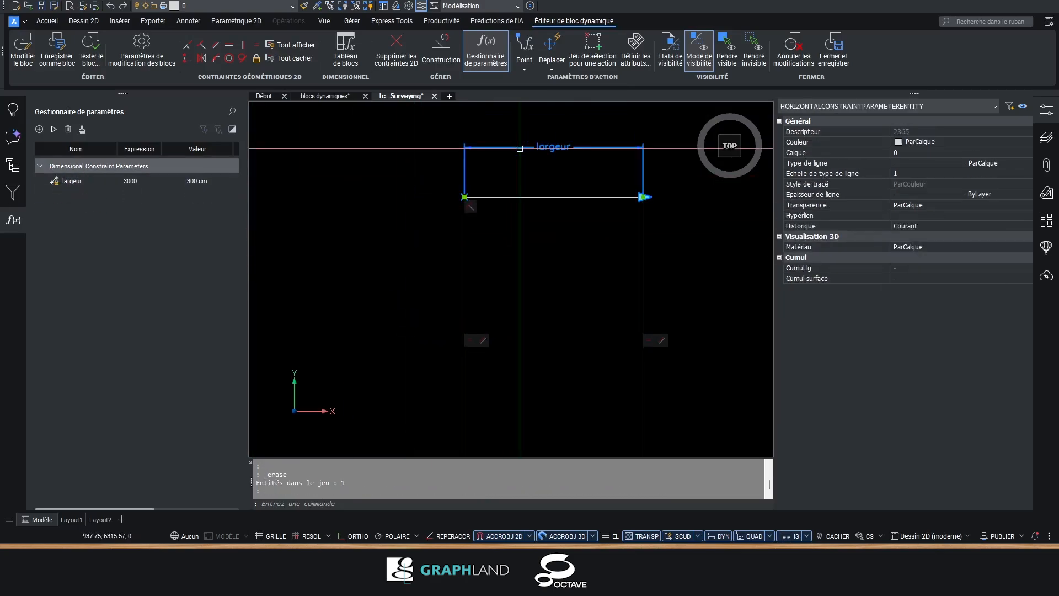
pyautogui.press('Delete')
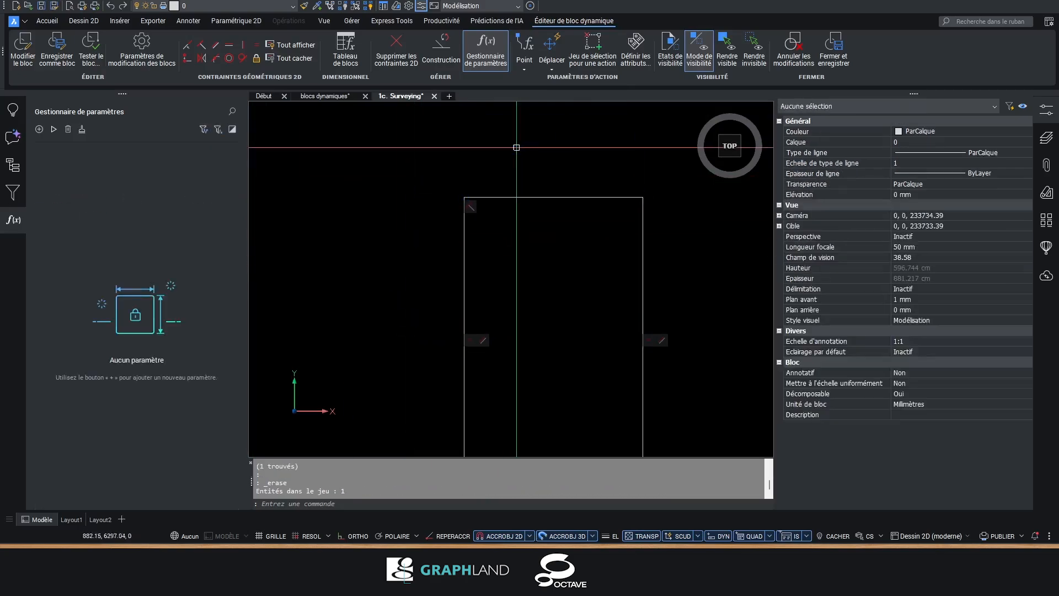
# - Add a linear parameter with two grips along the parking space's top edge and name it largeur
pyautogui.click(524, 65)
pyautogui.click(546, 115)
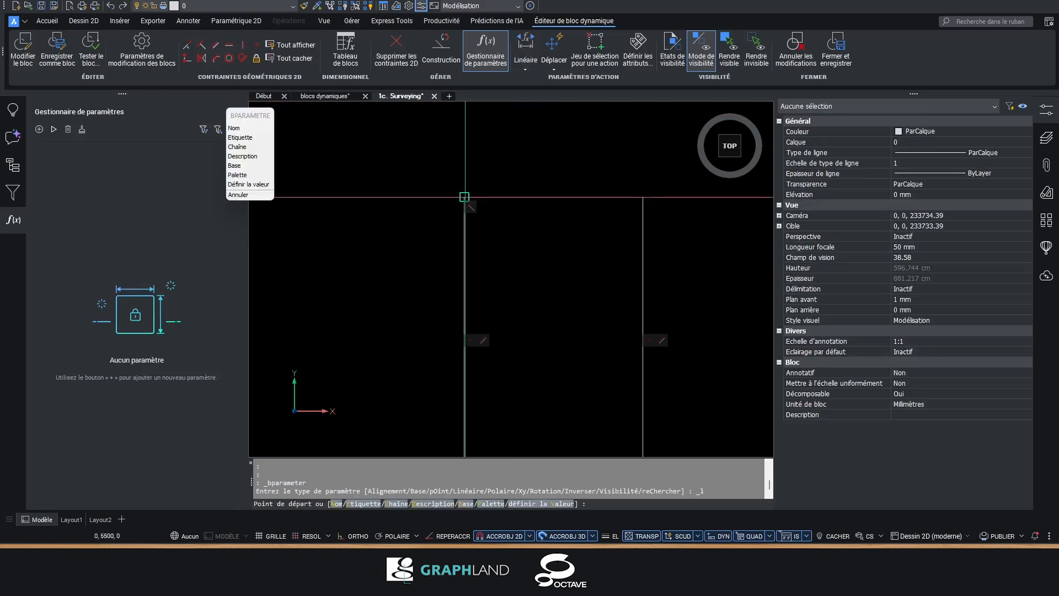
pyautogui.click(464, 197)
pyautogui.click(643, 197)
pyautogui.click(554, 159)
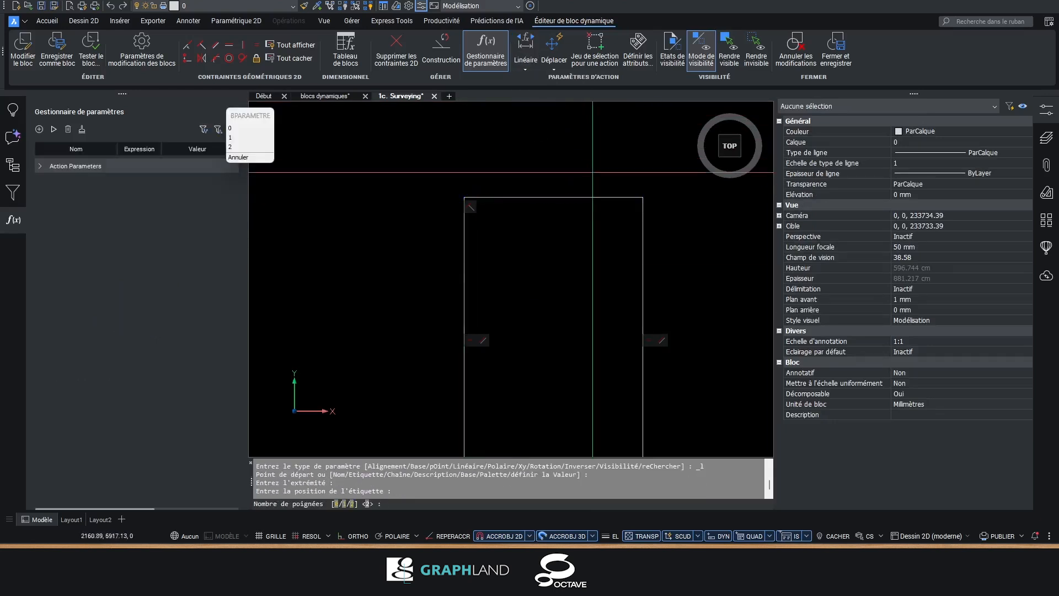
pyautogui.press('Return')
pyautogui.click(551, 158)
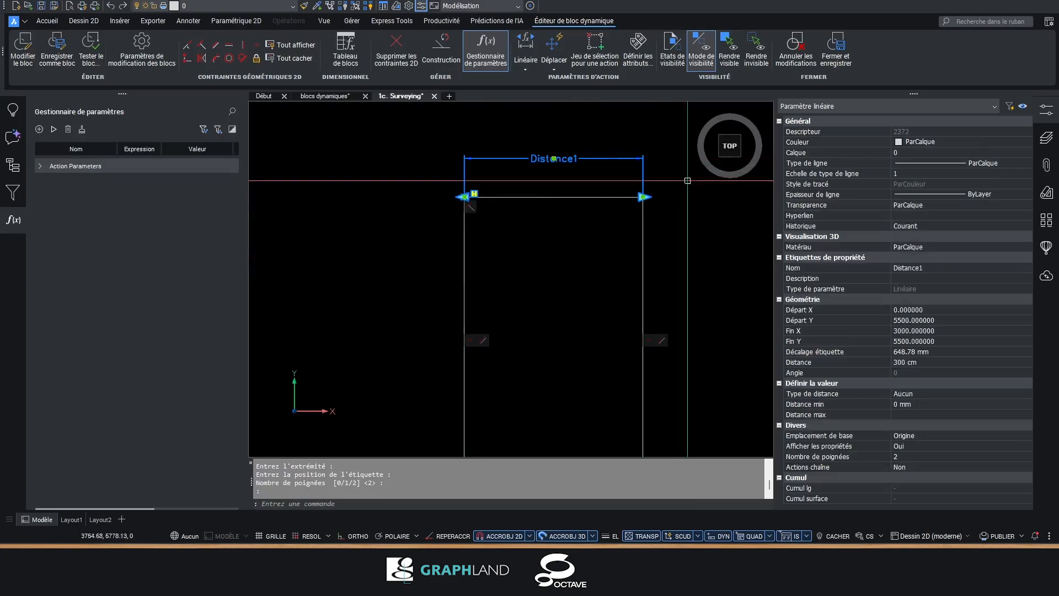
pyautogui.click(912, 267)
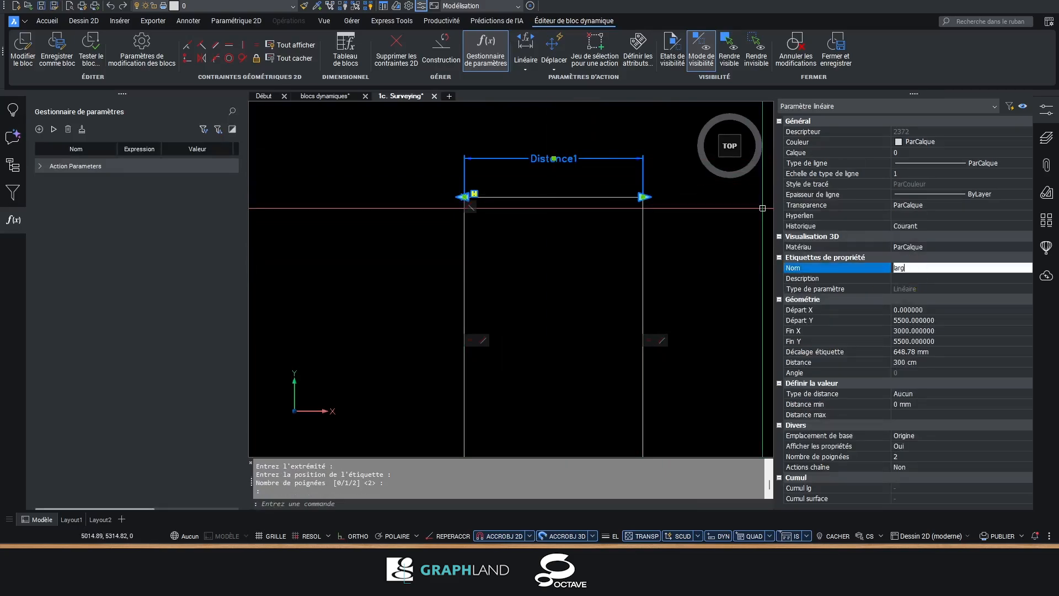
# - Add a linear parameter with two grips from the upper-left corner to the left line's lower end and name it longueur
pyautogui.click(525, 70)
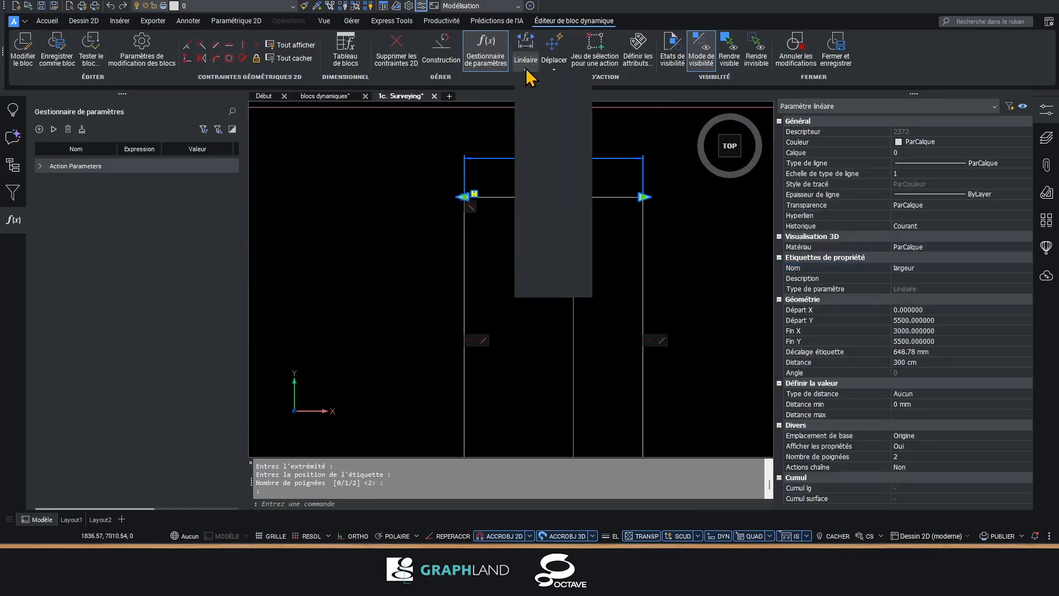
pyautogui.click(548, 108)
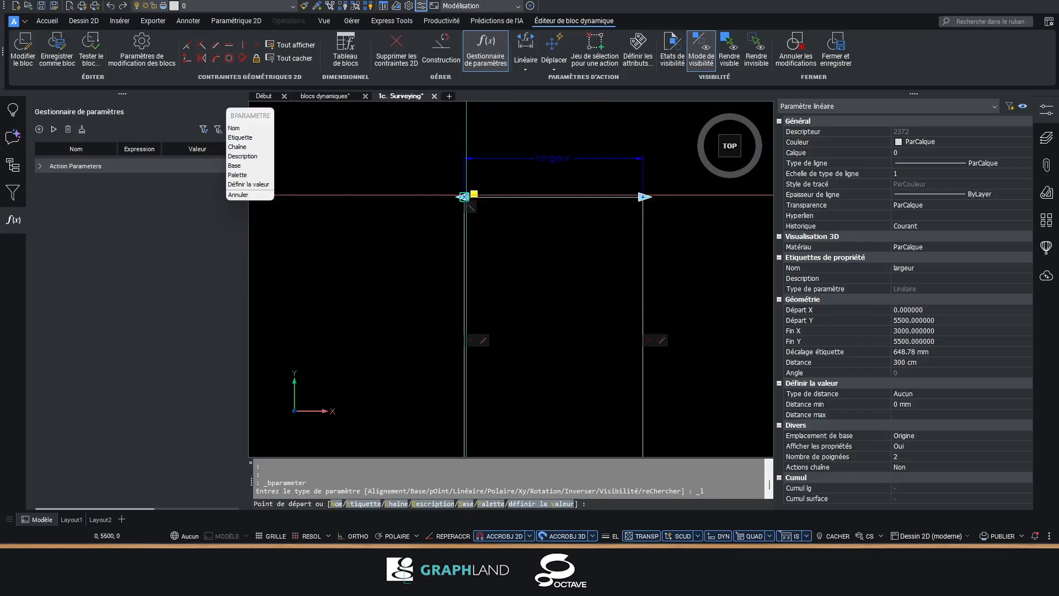
pyautogui.click(464, 197)
pyautogui.moveTo(516, 355); pyautogui.dragTo(528, 199, button='middle')
pyautogui.click(475, 309)
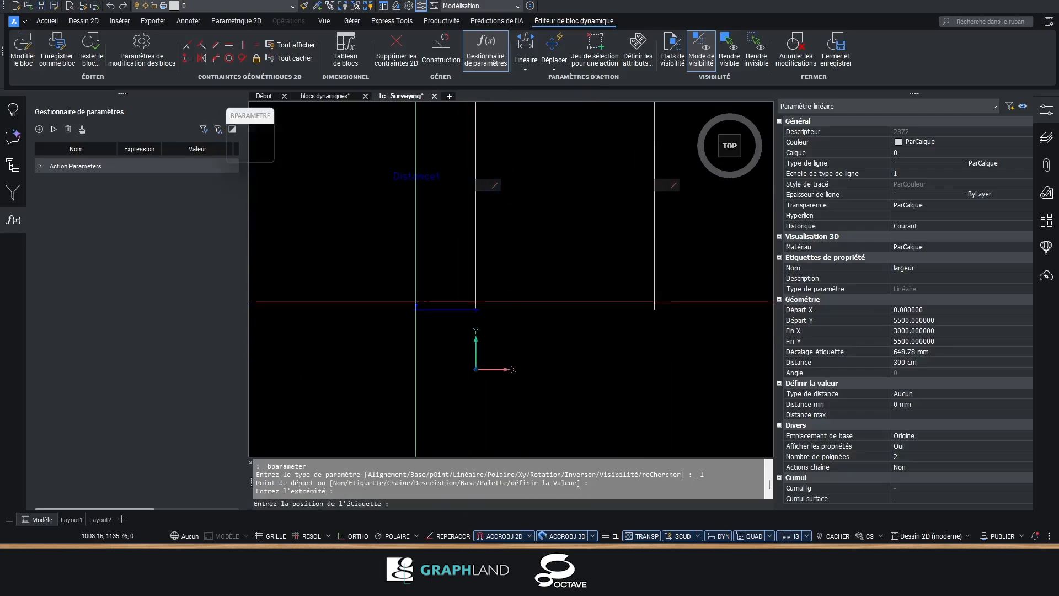
pyautogui.click(419, 179)
pyautogui.press('Return')
pyautogui.click(419, 179)
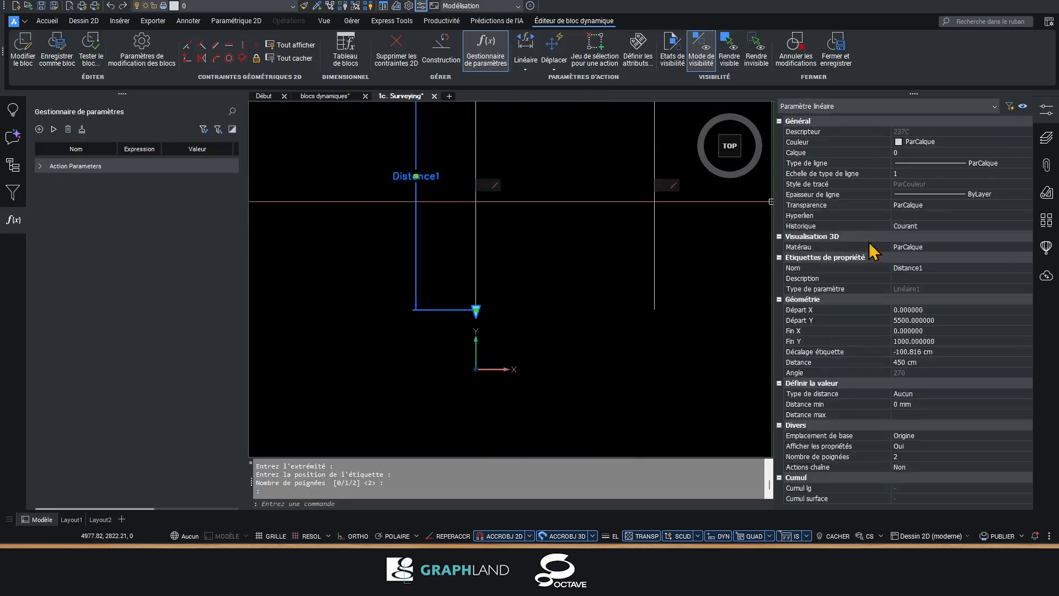
pyautogui.click(934, 267)
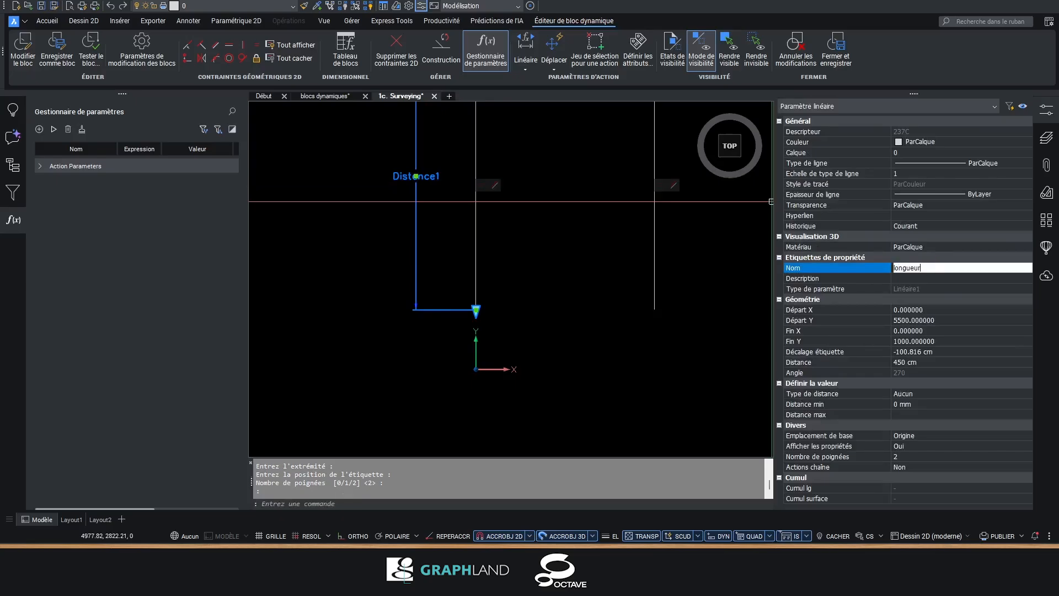
pyautogui.scroll(-2, 436, 300)
pyautogui.scroll(1, 545, 141)
pyautogui.press('Escape')
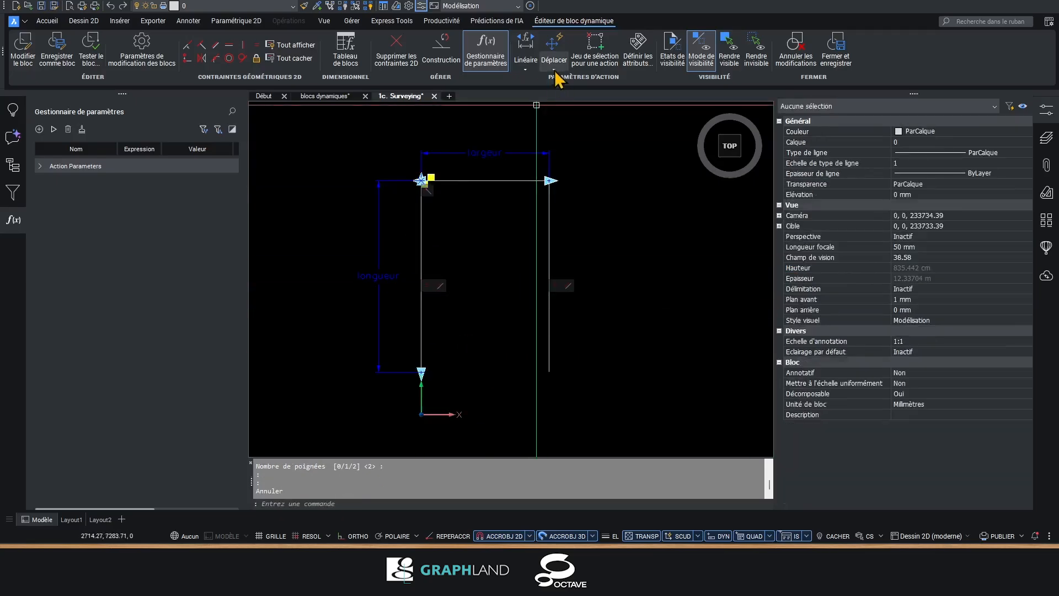
# - Add a stretch action to largeur's right end point, with a stretch frame enclosing the right-hand line, and place its label beside the parameter
pyautogui.click(555, 70)
pyautogui.click(574, 108)
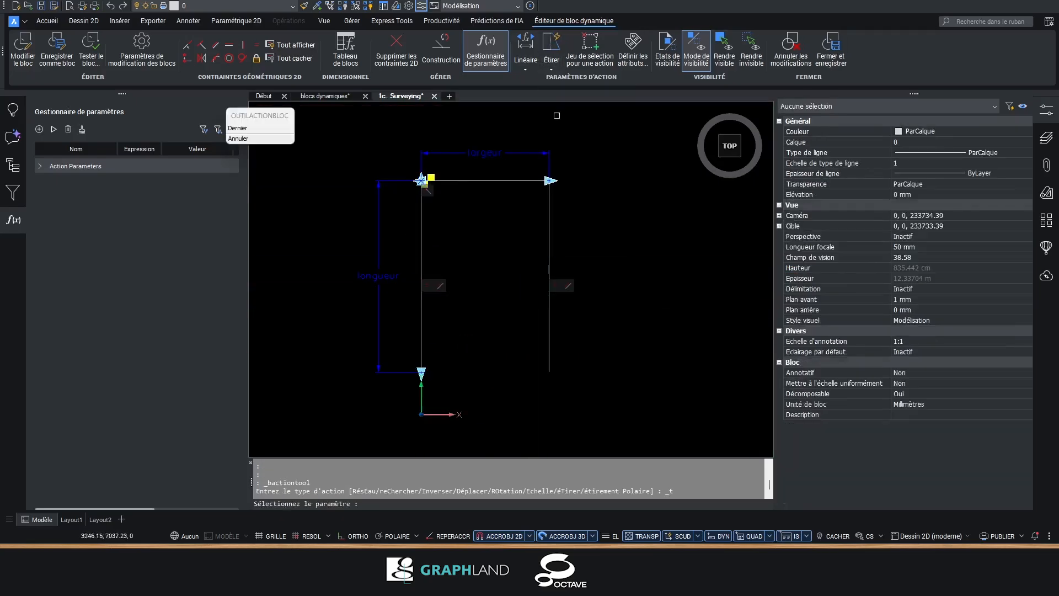
pyautogui.click(503, 151)
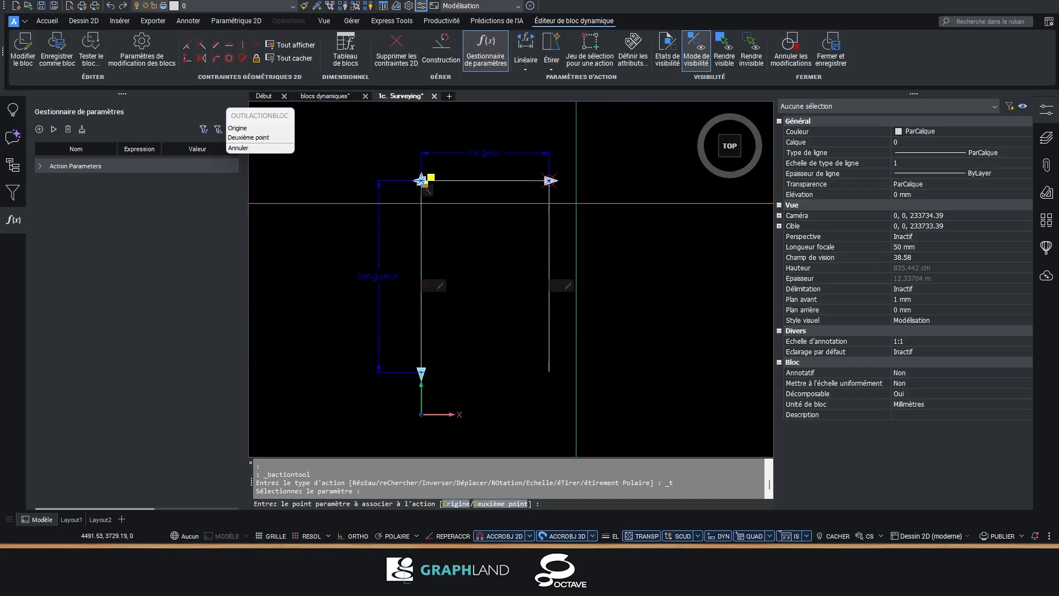
pyautogui.click(549, 180)
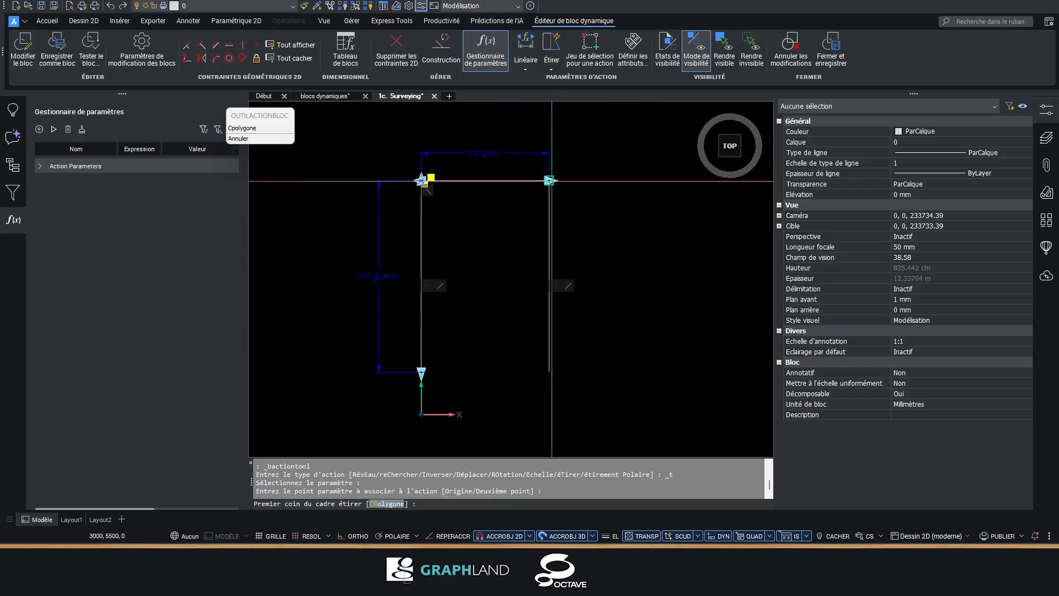
pyautogui.click(631, 419)
pyautogui.click(517, 133)
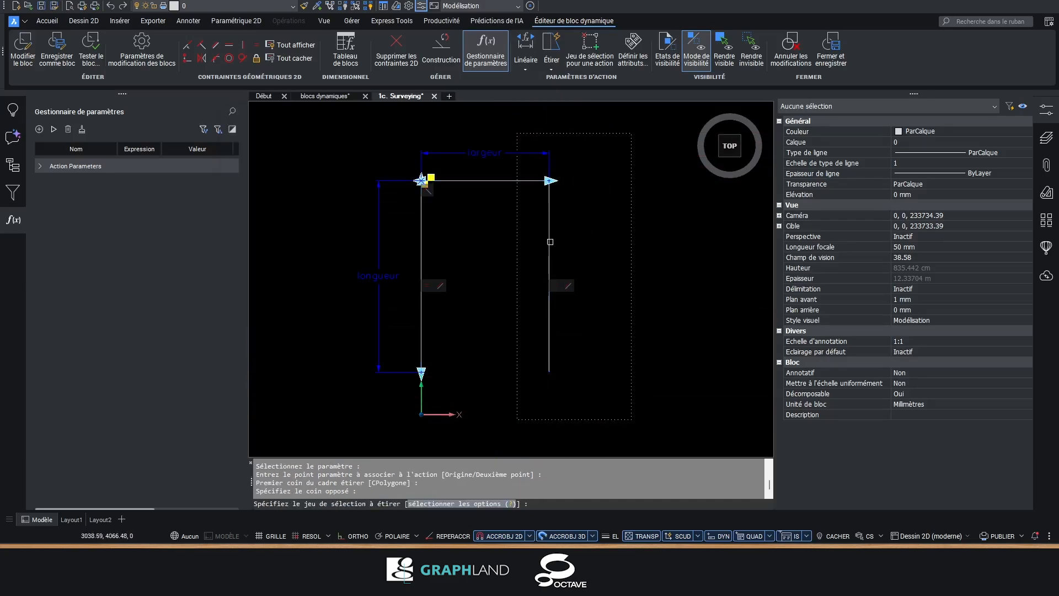
pyautogui.press('Return')
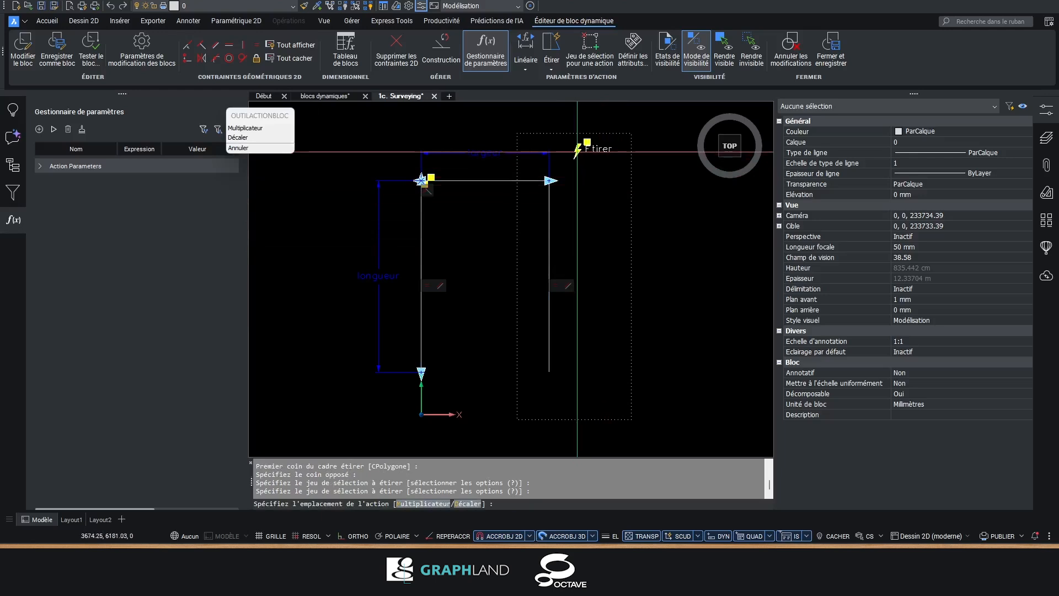
pyautogui.click(575, 151)
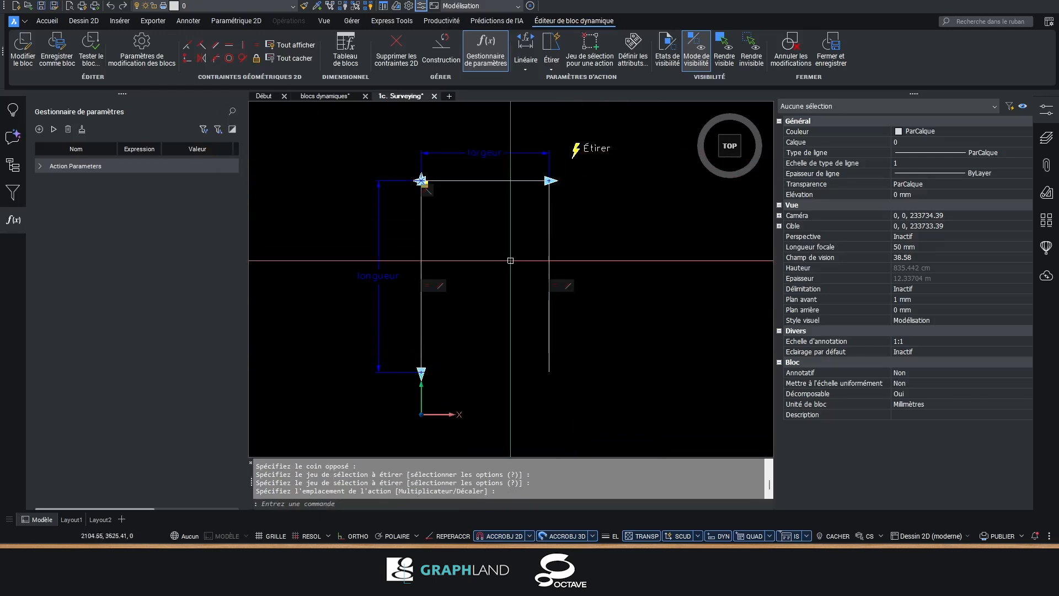
# - Add a stretch action to longueur's lower end point, with a frame around the lower ends of both side lines, and list the action parameters
pyautogui.click(552, 48)
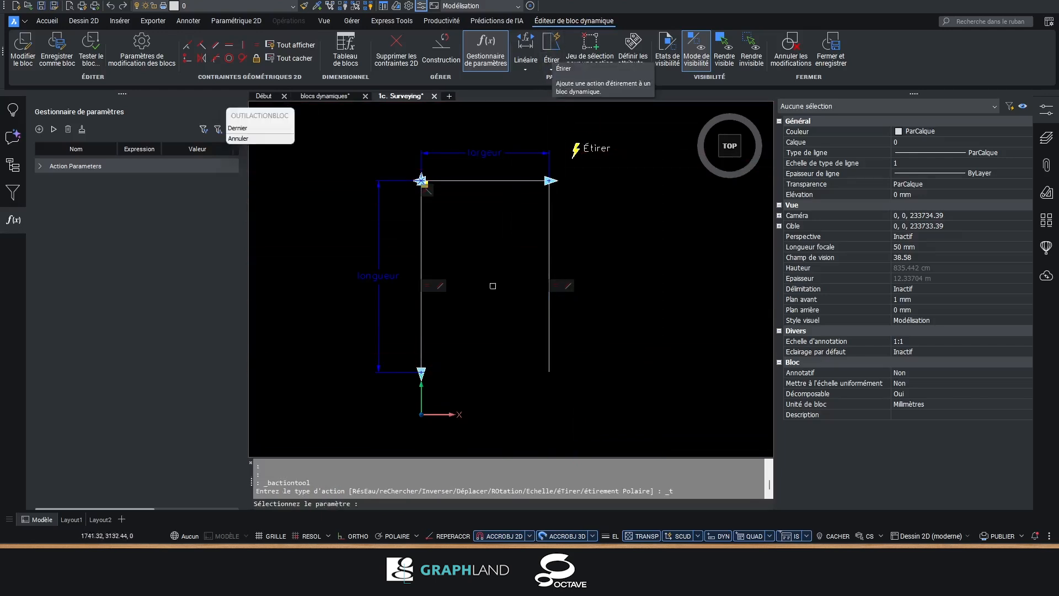
pyautogui.click(390, 283)
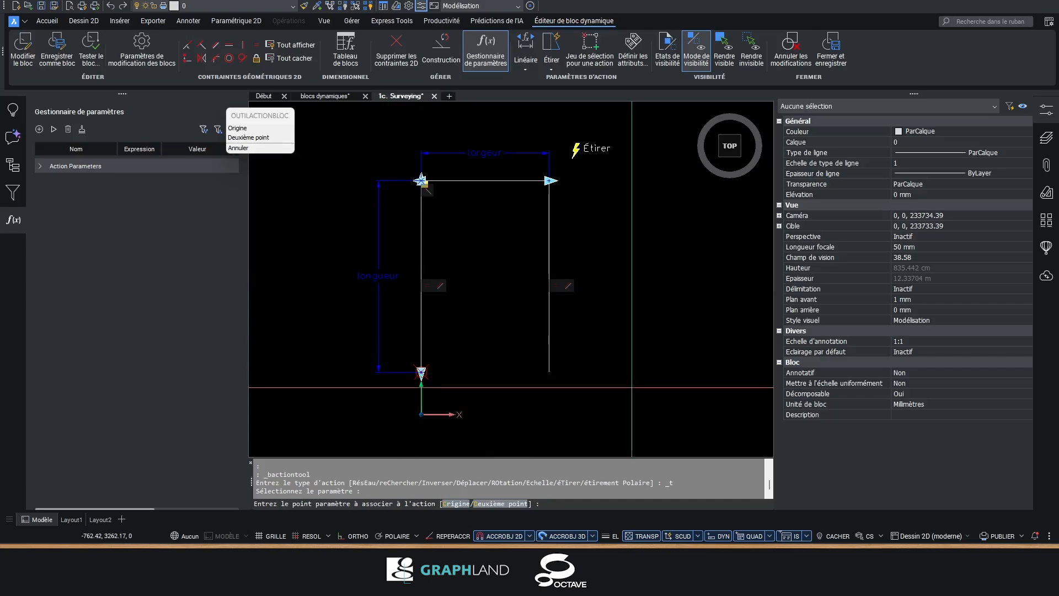
pyautogui.click(422, 372)
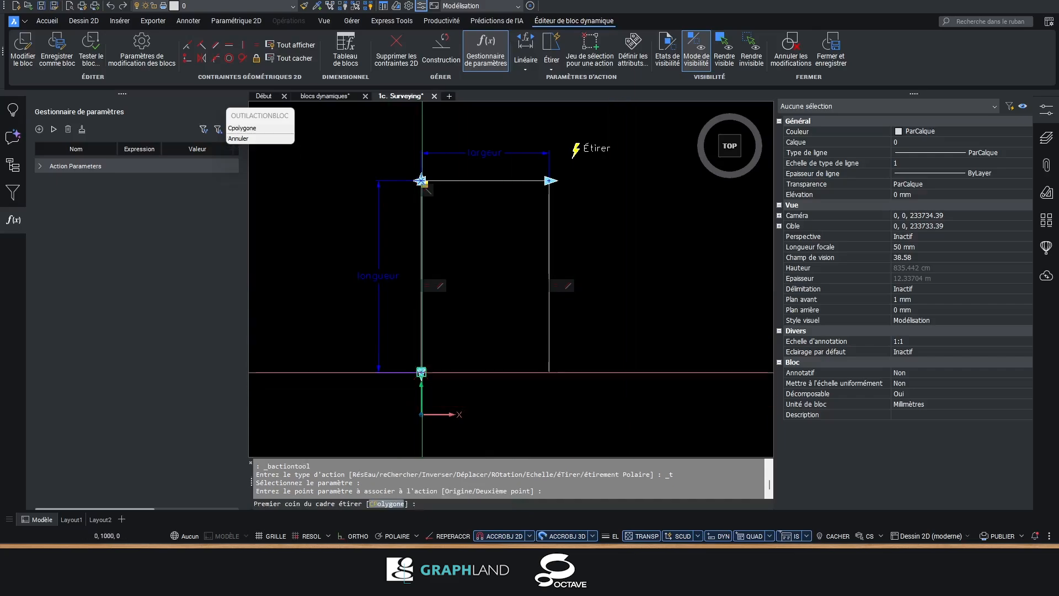
pyautogui.click(630, 407)
pyautogui.click(398, 316)
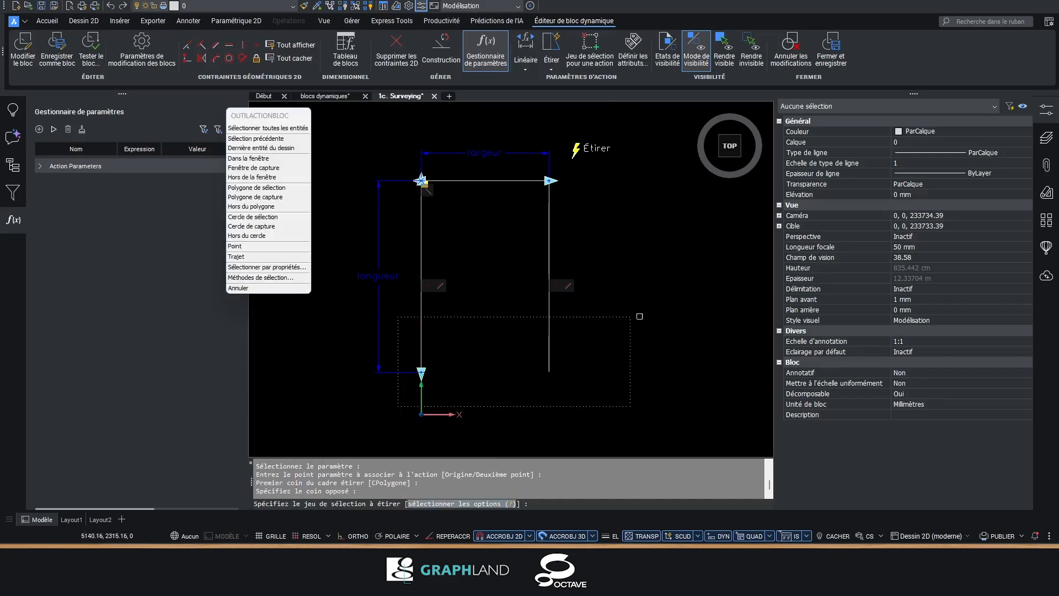
pyautogui.click(422, 302)
pyautogui.press('Return')
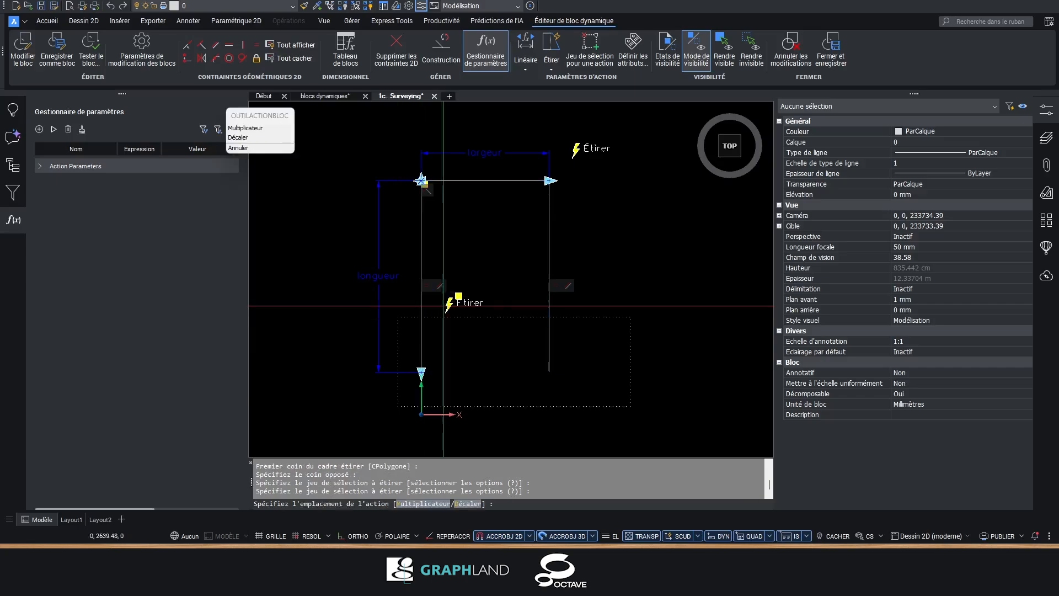
pyautogui.click(346, 397)
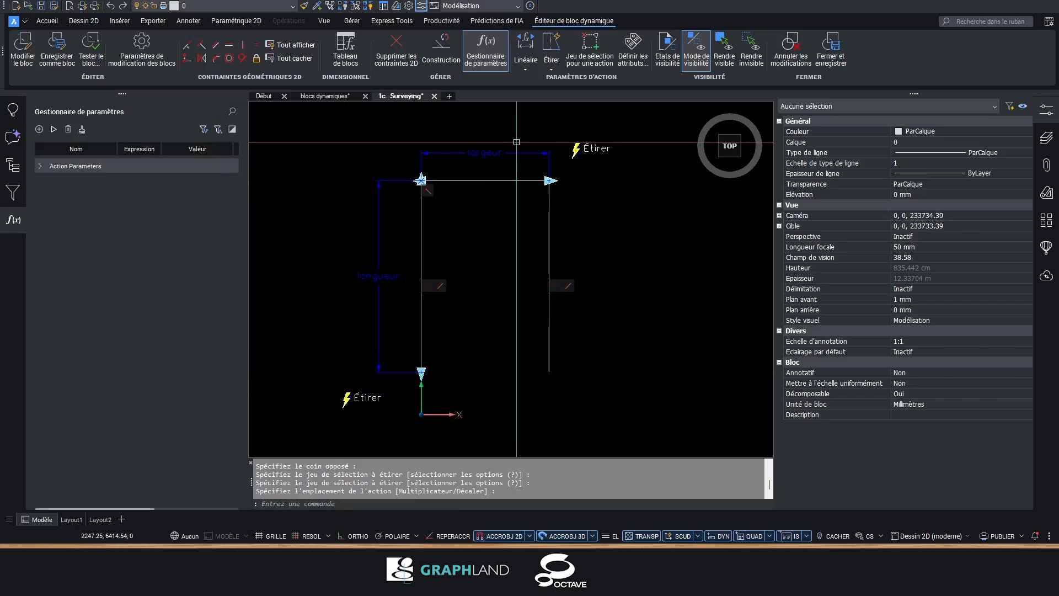
pyautogui.click(40, 166)
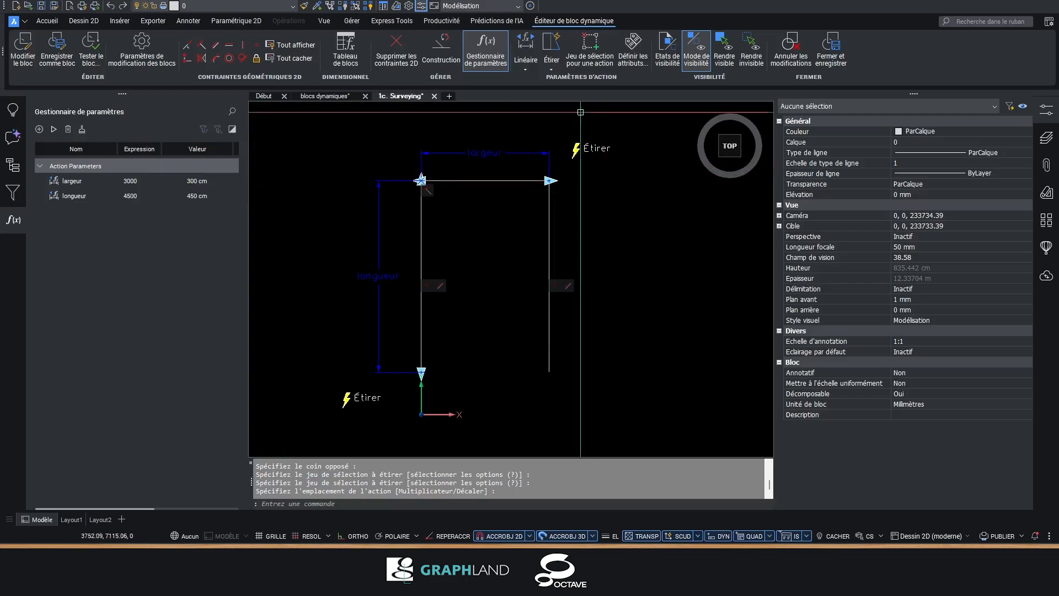
# - Place a lookup (Rechercher) parameter with one grip outside the block's upper-right corner and name it typeplace
pyautogui.click(526, 69)
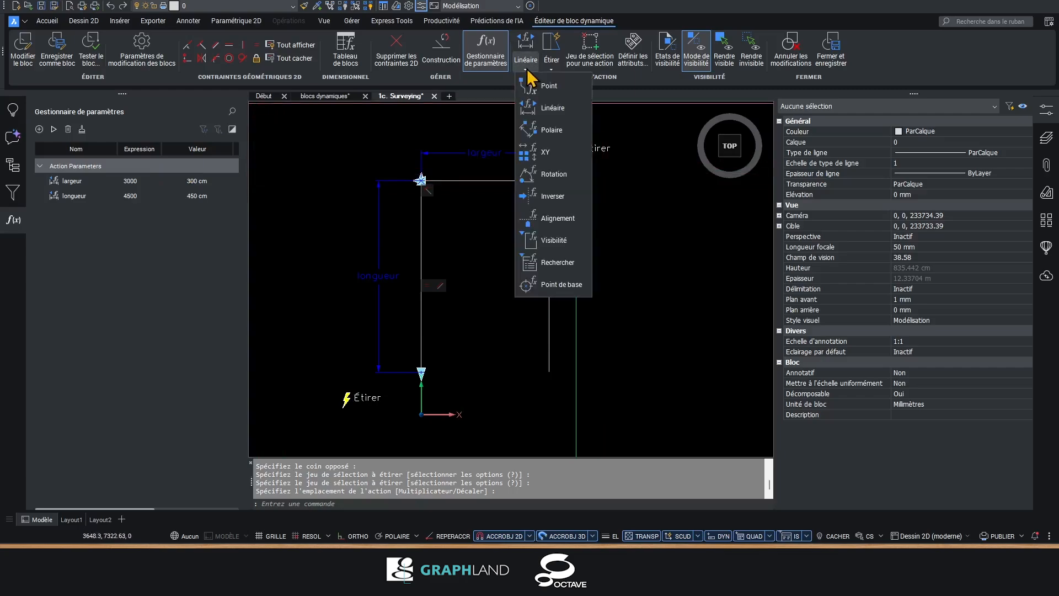
pyautogui.click(556, 263)
pyautogui.click(588, 203)
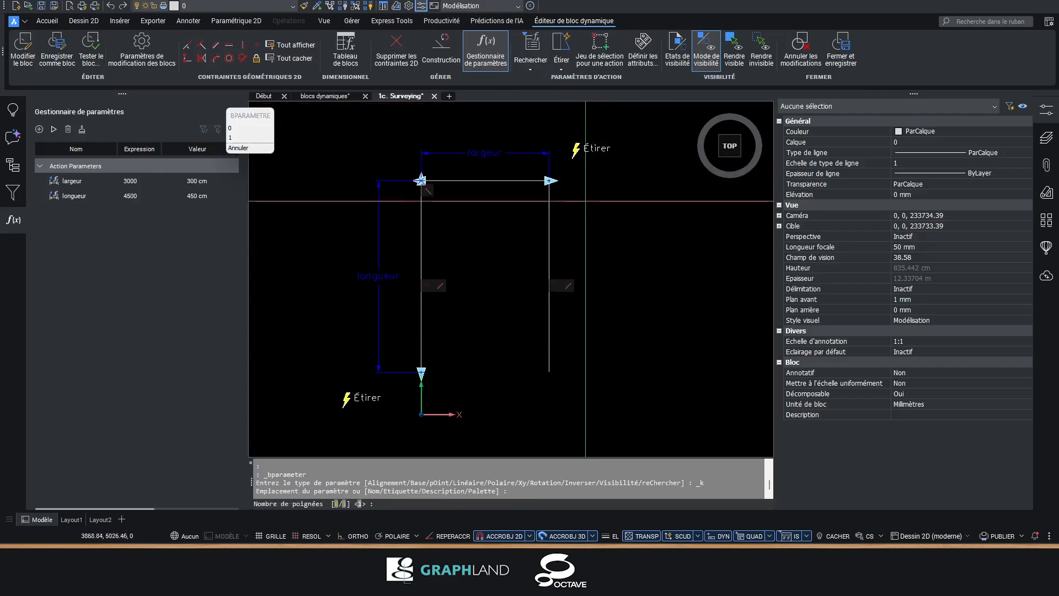
pyautogui.press('Return')
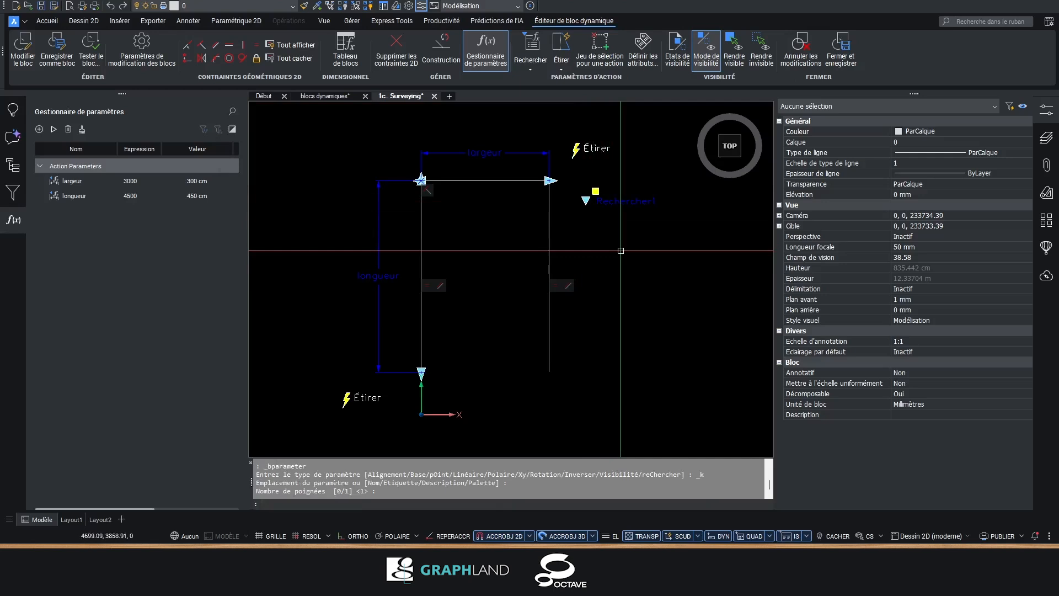
pyautogui.click(617, 202)
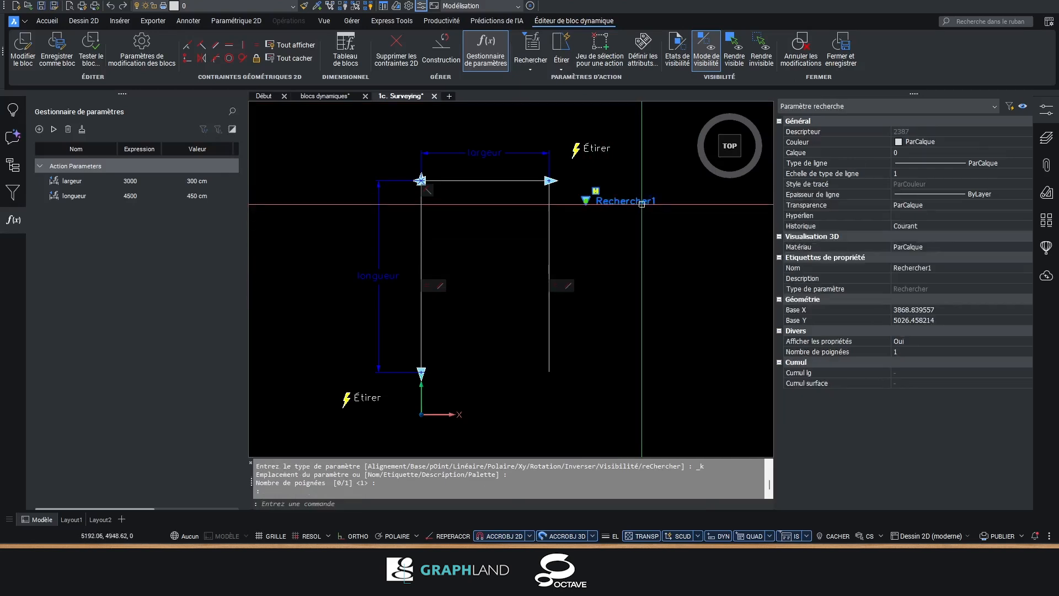
pyautogui.click(930, 267)
pyautogui.write('ty')
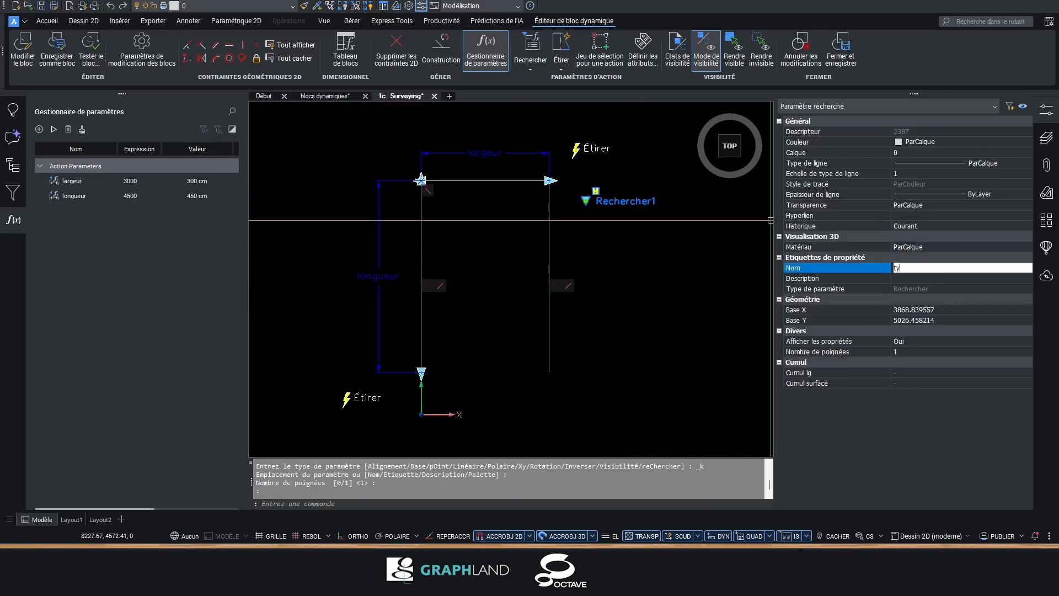
pyautogui.write('peplace')
pyautogui.press('Return')
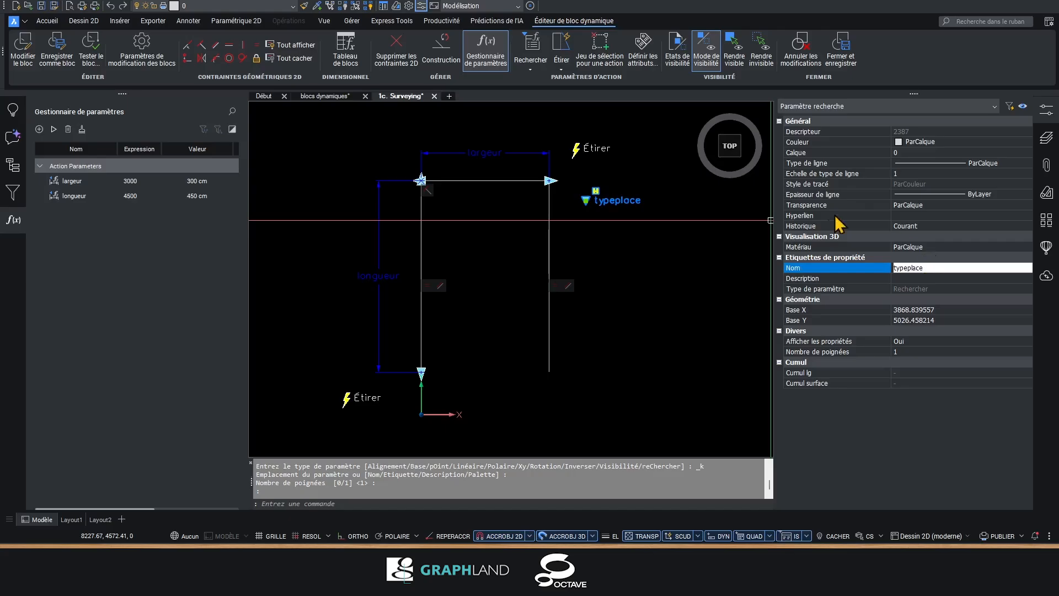
pyautogui.press('Escape')
# - Add a lookup (Rechercher) action to the typeplace parameter and place its label just below the parameter
pyautogui.click(561, 68)
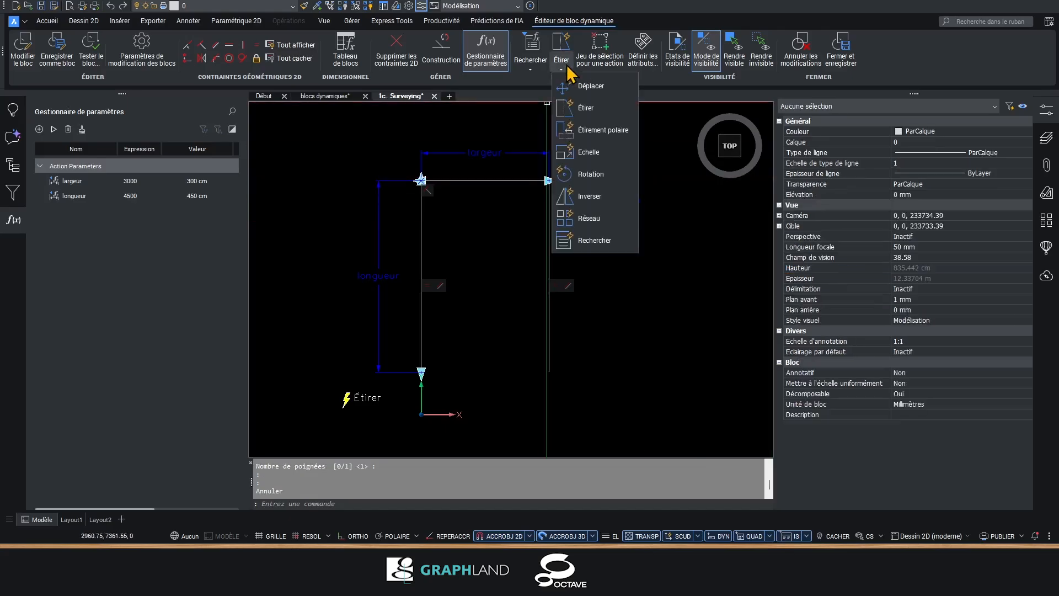
pyautogui.click(595, 240)
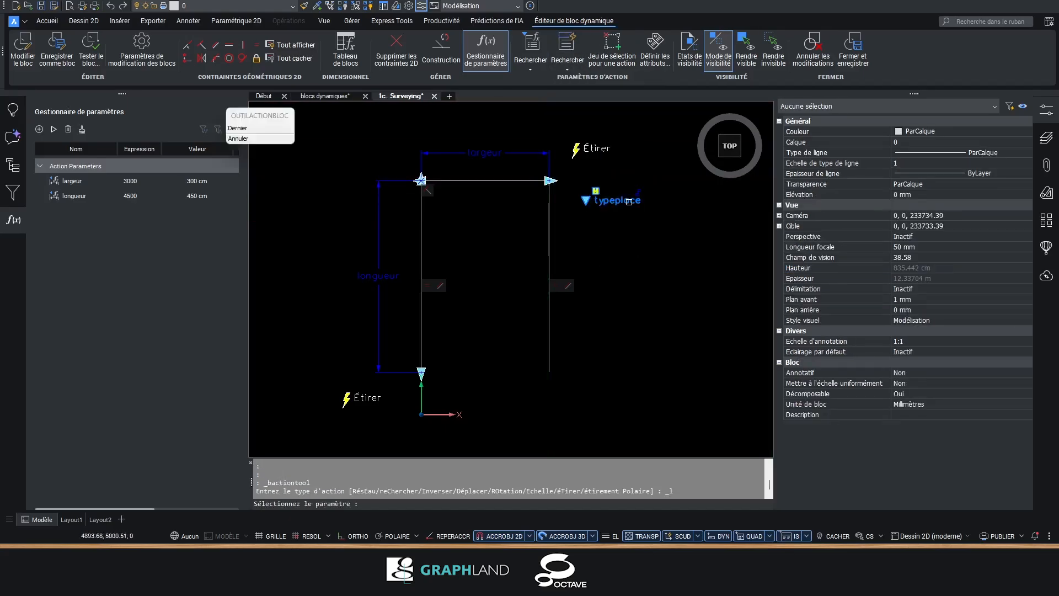
pyautogui.click(609, 203)
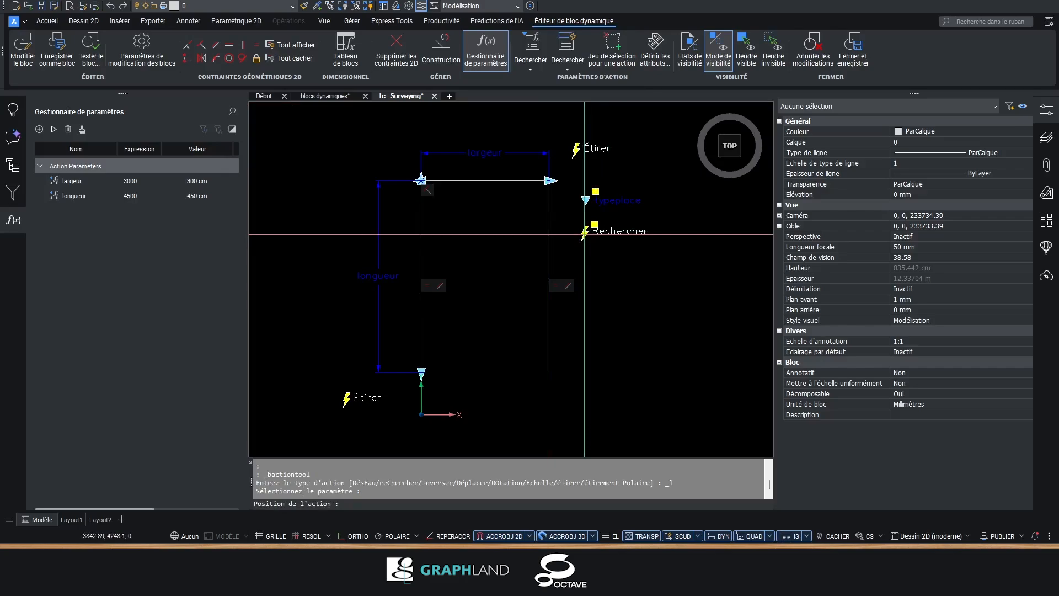
pyautogui.click(584, 234)
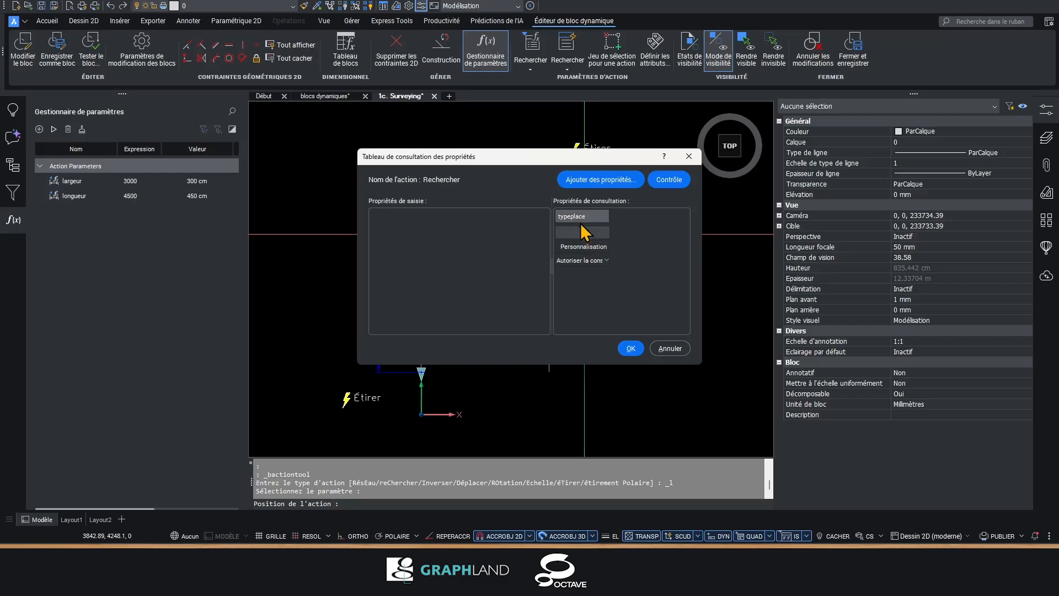
# - Add largeur and longueur as input properties (propriétés de saisie) of the lookup table
pyautogui.moveTo(489, 159); pyautogui.dragTo(447, 140)
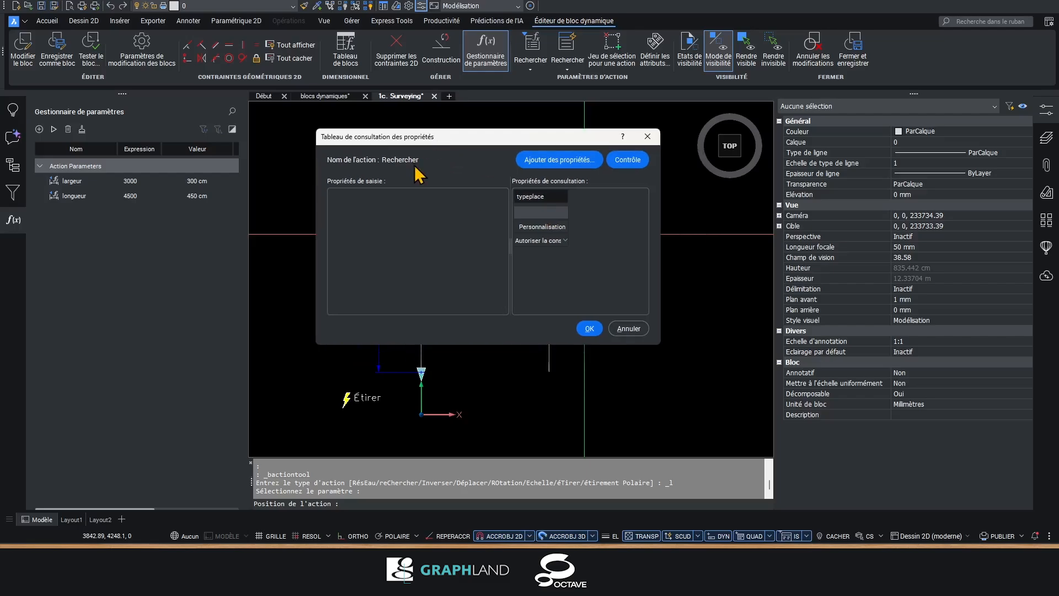
pyautogui.click(556, 161)
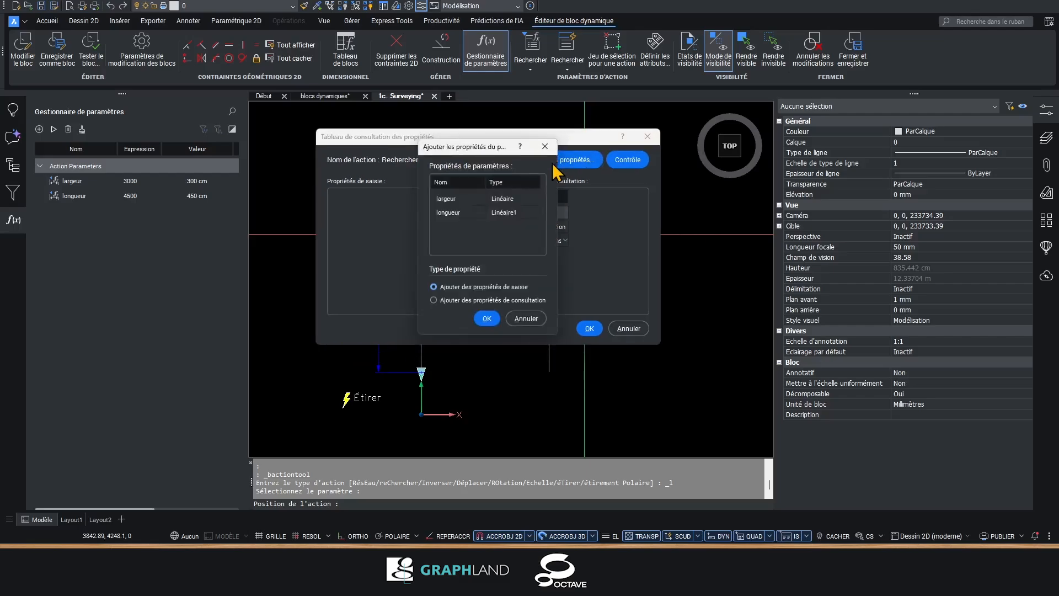
pyautogui.click(454, 201)
pyautogui.keyDown('ctrl'); pyautogui.click(455, 213); pyautogui.keyUp('ctrl')
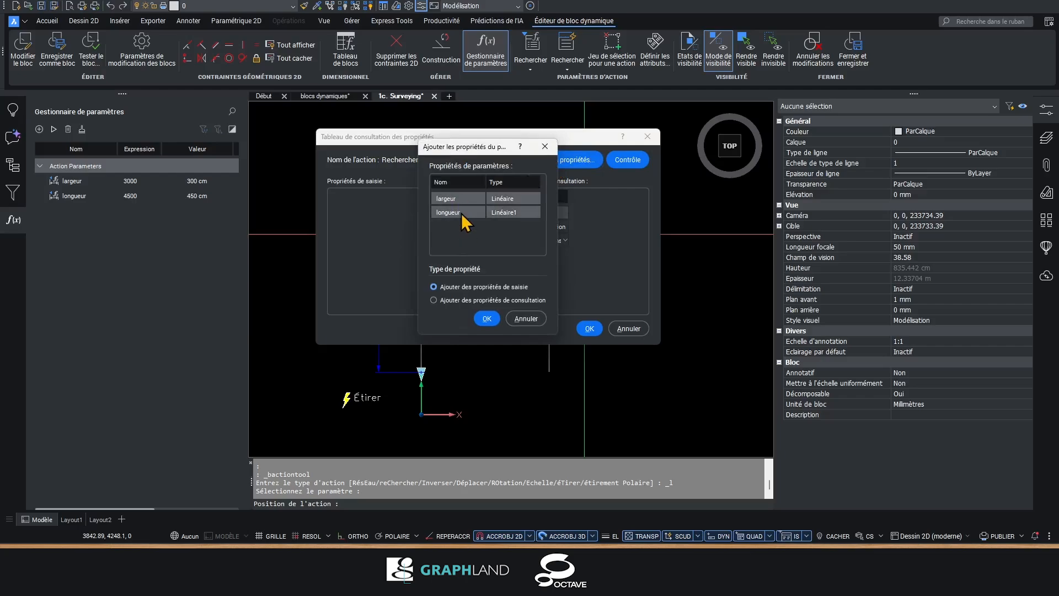
pyautogui.click(487, 319)
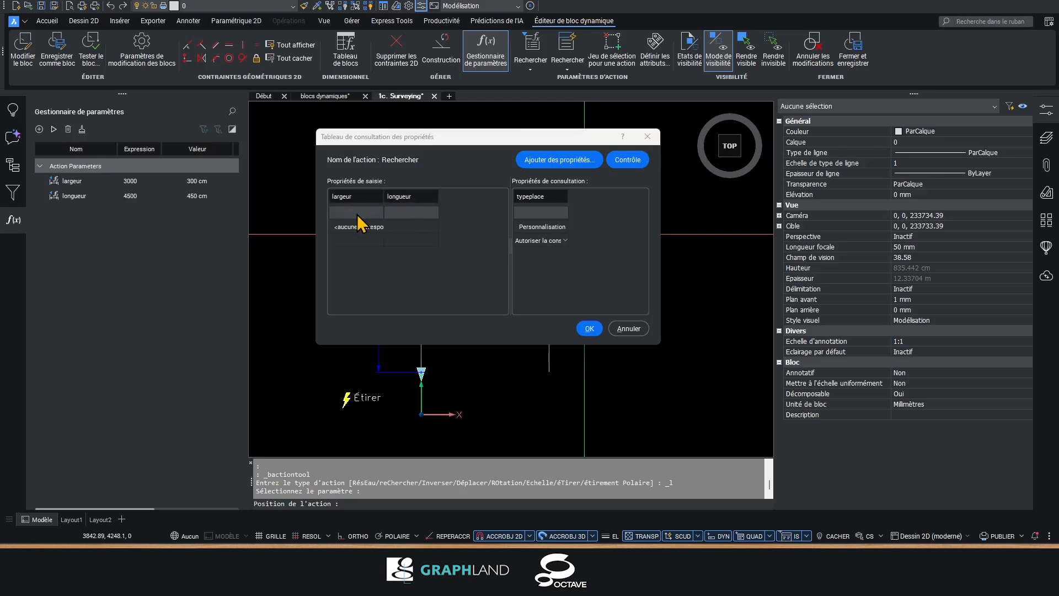
# - Fill the first lookup row with largeur 2300, longueur 5000 and the typeplace label 2300x500
pyautogui.click(356, 215)
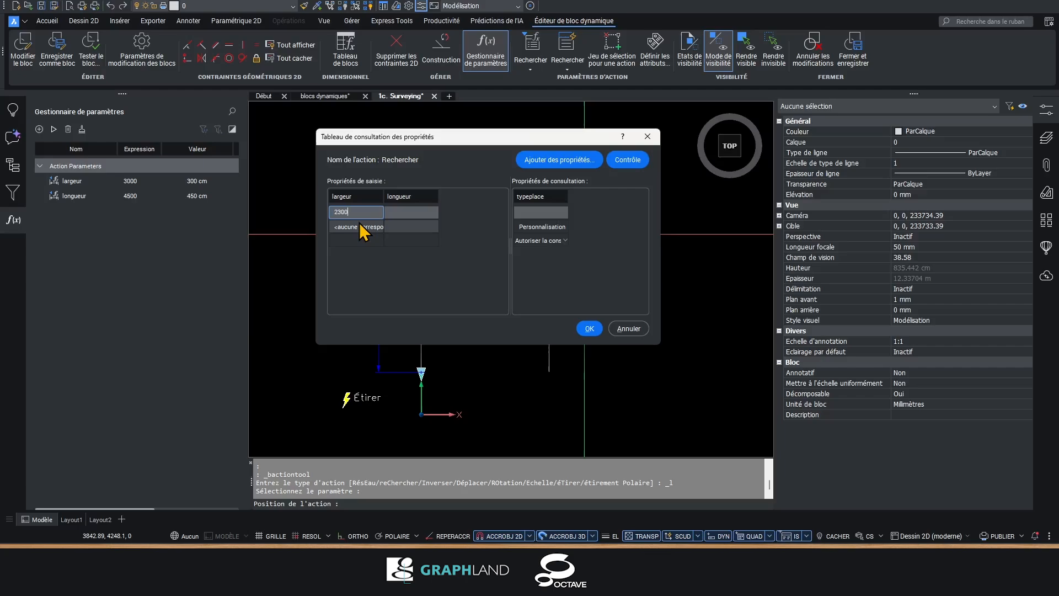
pyautogui.click(415, 213)
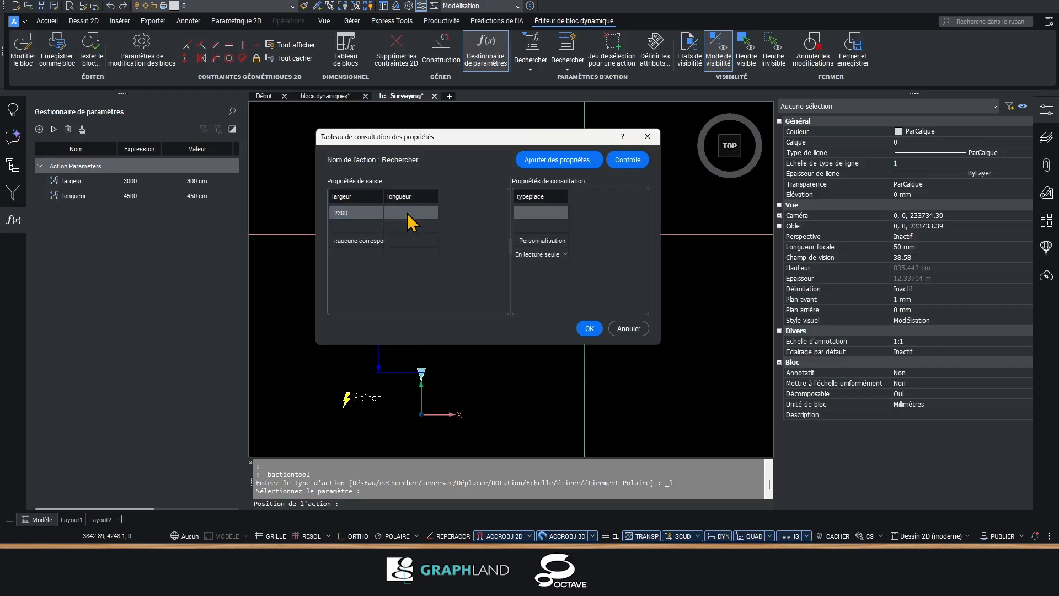
pyautogui.click(409, 214)
pyautogui.write('5000')
pyautogui.press('Return')
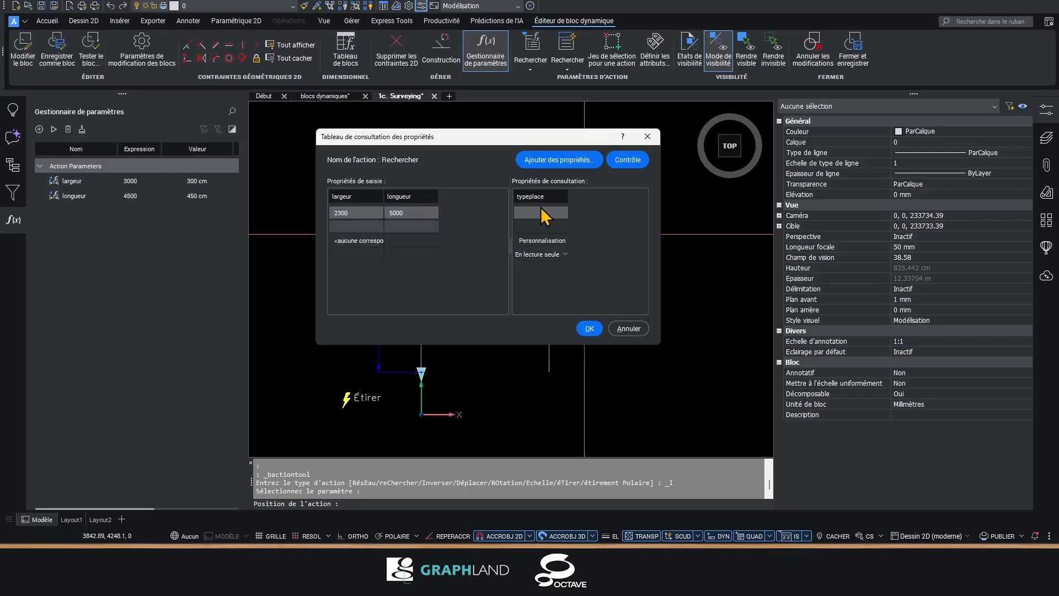
pyautogui.click(538, 213)
pyautogui.write('2300x500')
pyautogui.press('Return')
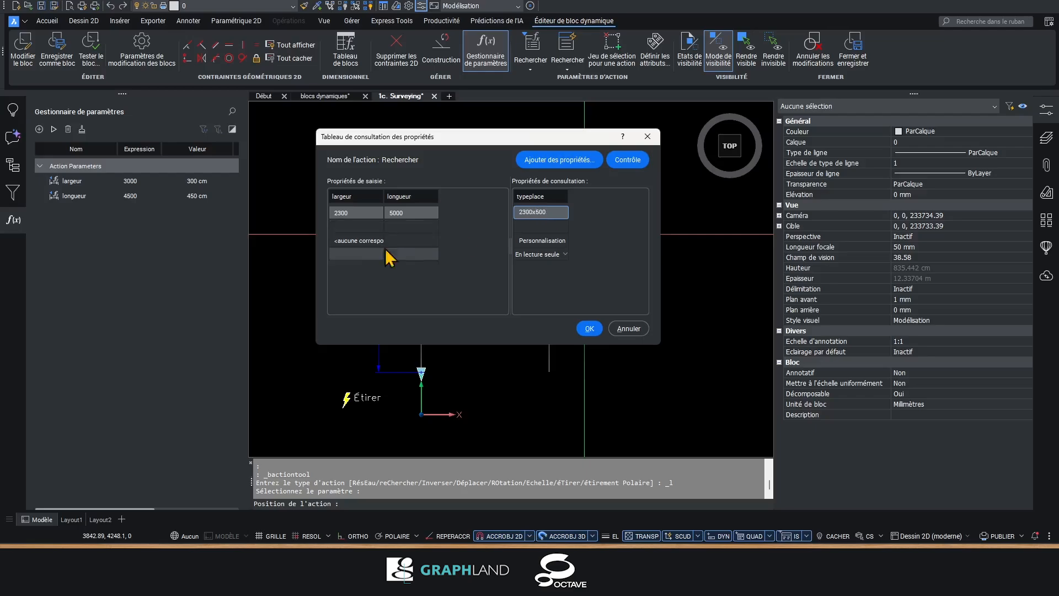
# - Fill the second lookup row with largeur 2500, longueur 5300 and the typeplace label 2500x5300
pyautogui.click(361, 226)
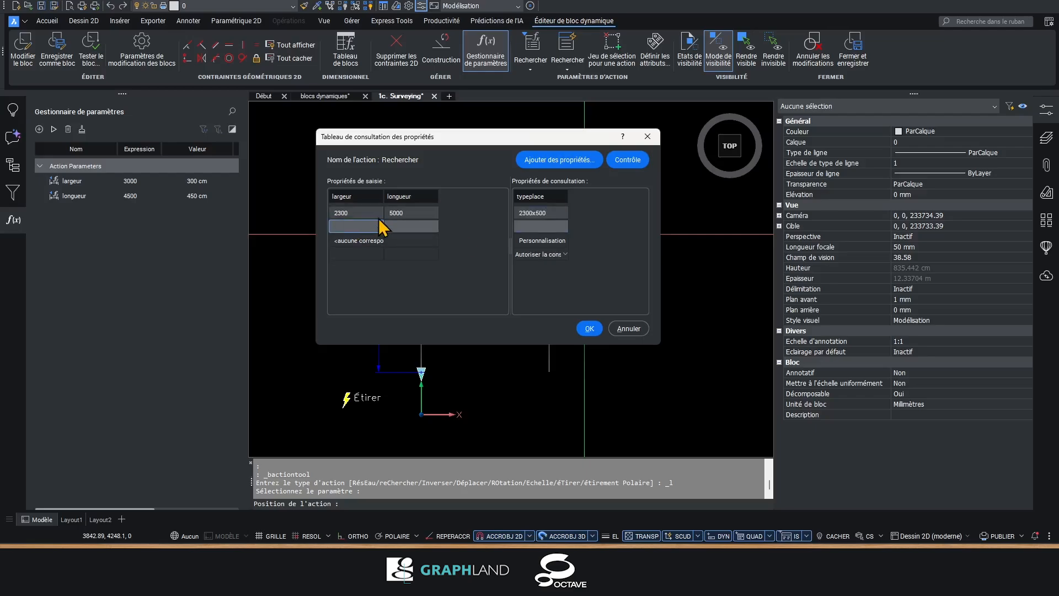
pyautogui.write('2500')
pyautogui.click(400, 229)
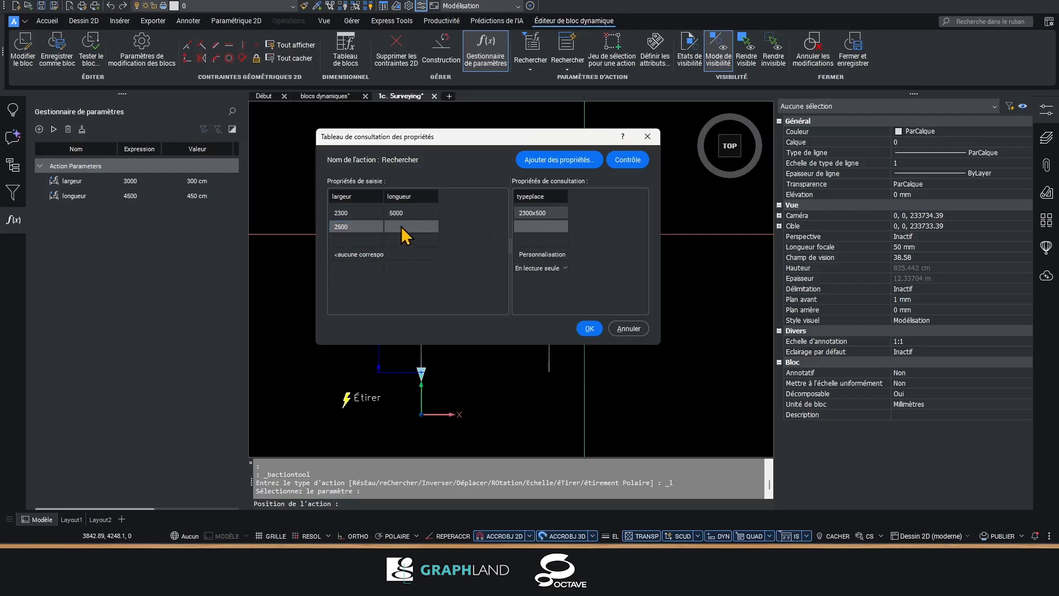
pyautogui.click(411, 226)
pyautogui.write('5300')
pyautogui.click(540, 227)
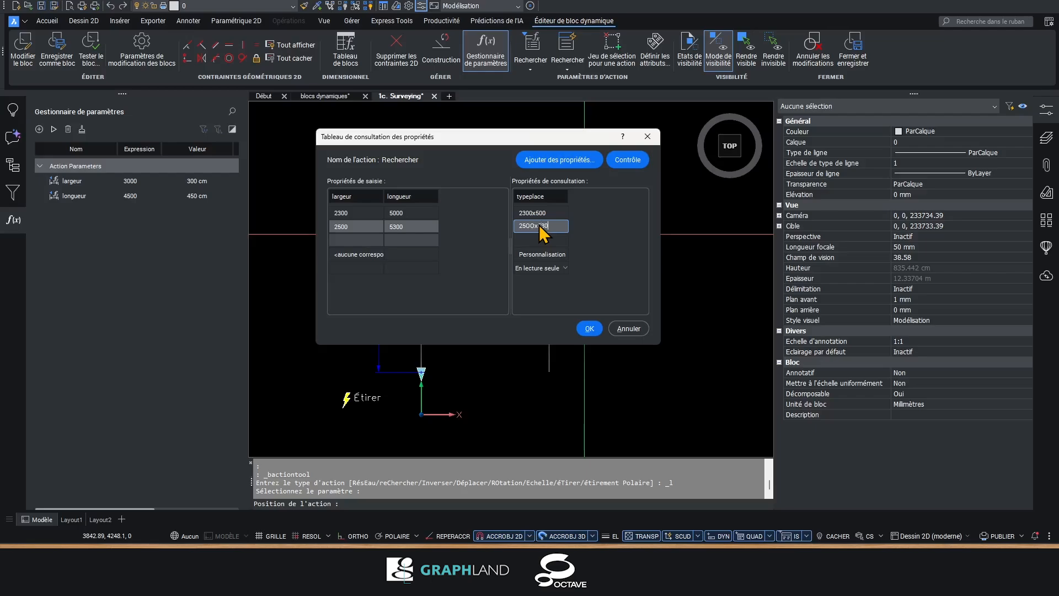
# - Fill the third lookup row with largeur 2000, longueur 5300 and typeplace 2000x5300, and widen the dialog and its typeplace column
pyautogui.click(351, 243)
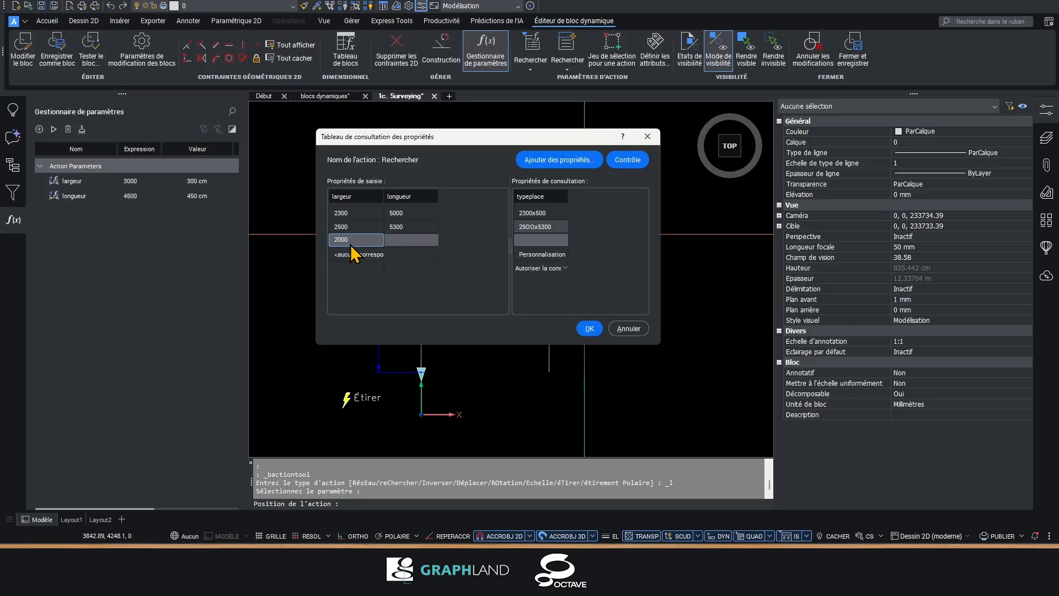
pyautogui.click(409, 241)
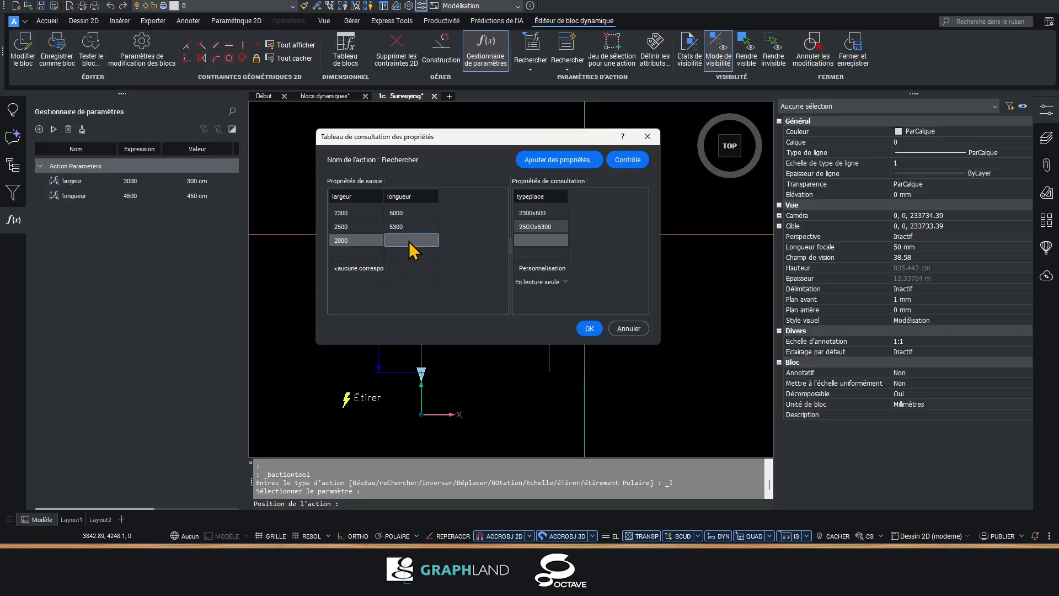
pyautogui.click(527, 245)
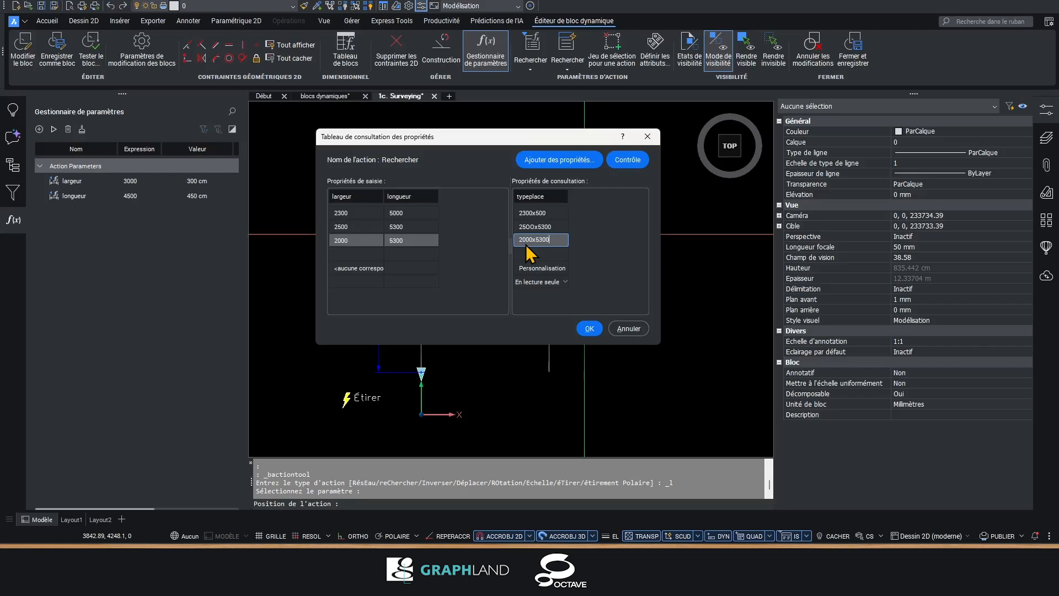
pyautogui.press('Return')
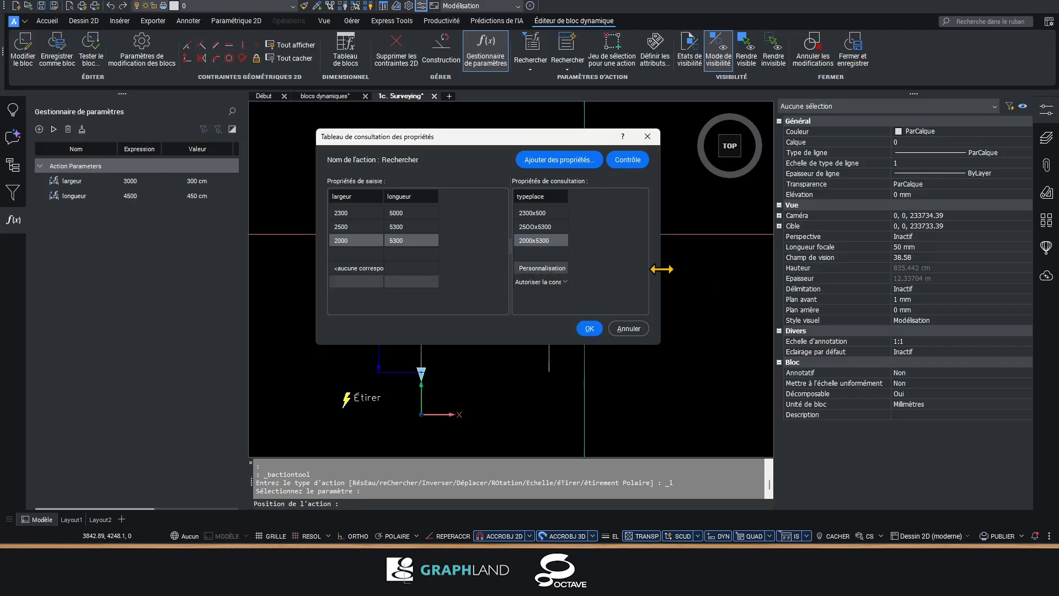
pyautogui.moveTo(661, 270); pyautogui.dragTo(723, 270)
pyautogui.moveTo(568, 212); pyautogui.dragTo(642, 214)
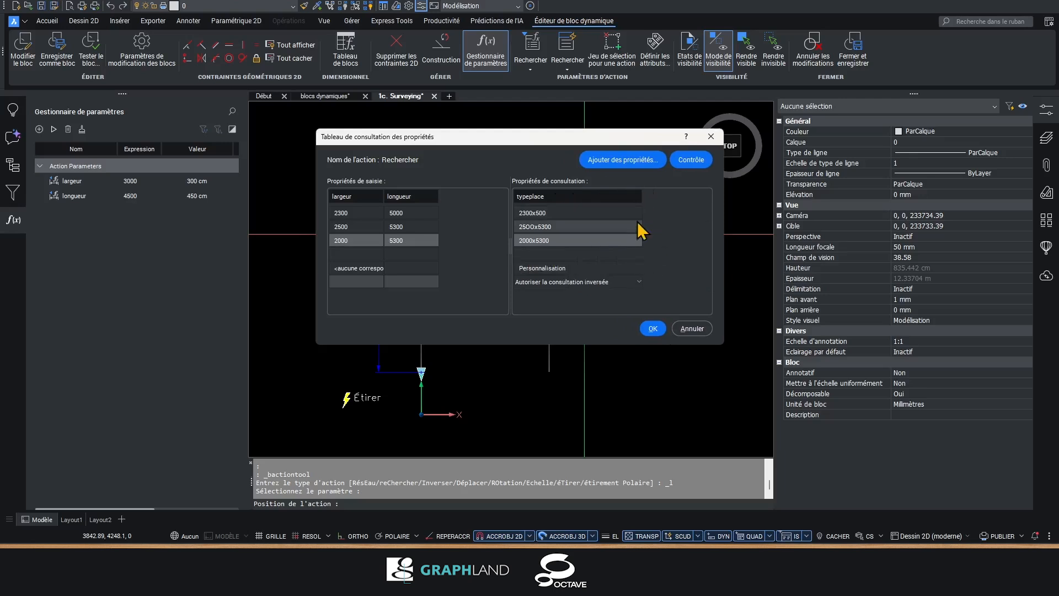
# - Try to insert a row at the Personnalisation line of the lookup table
pyautogui.click(356, 269)
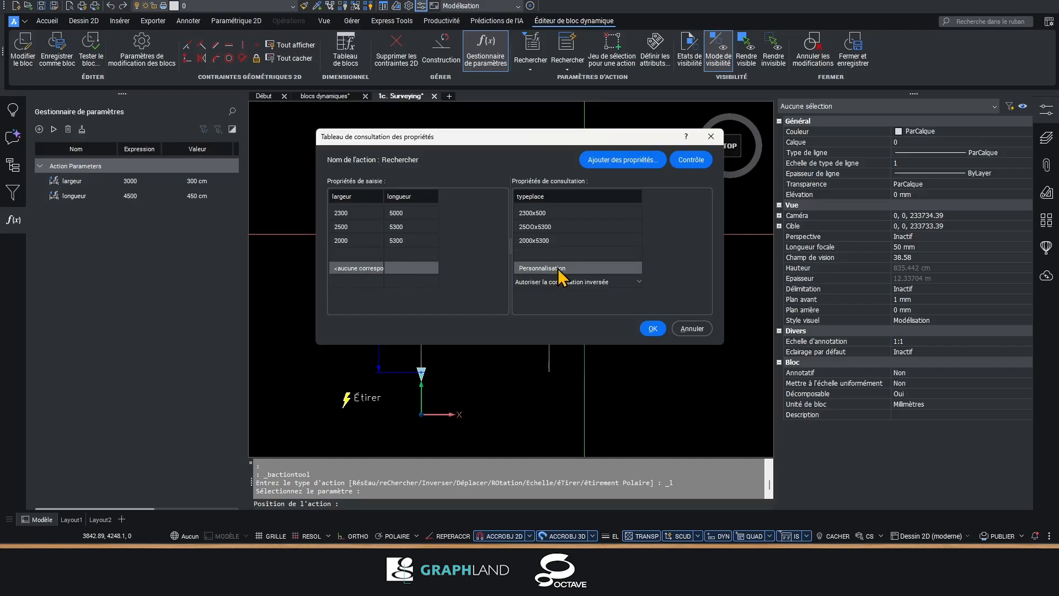
pyautogui.rightClick(561, 270)
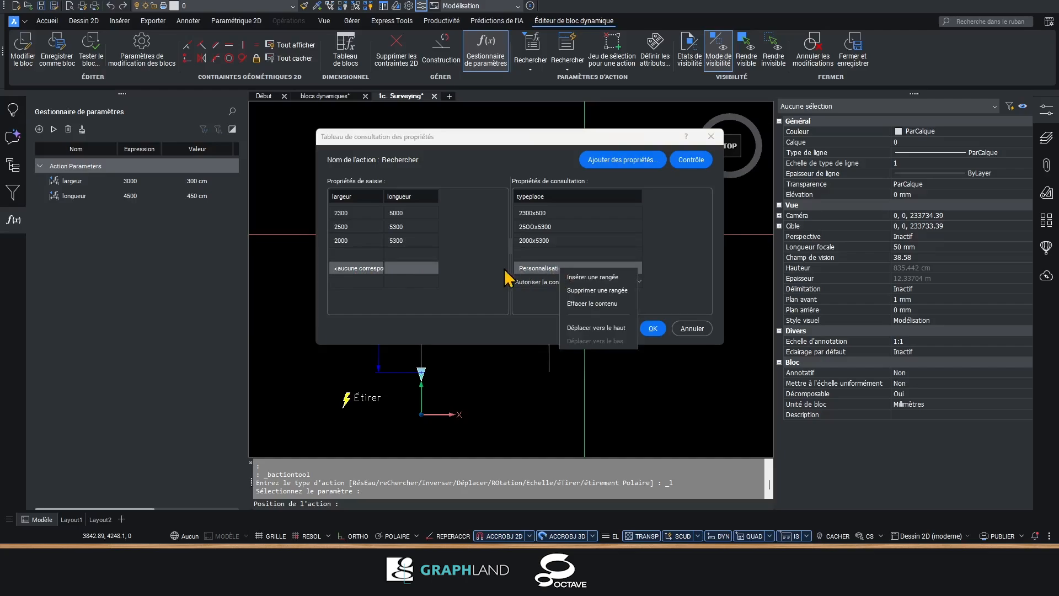
pyautogui.click(585, 277)
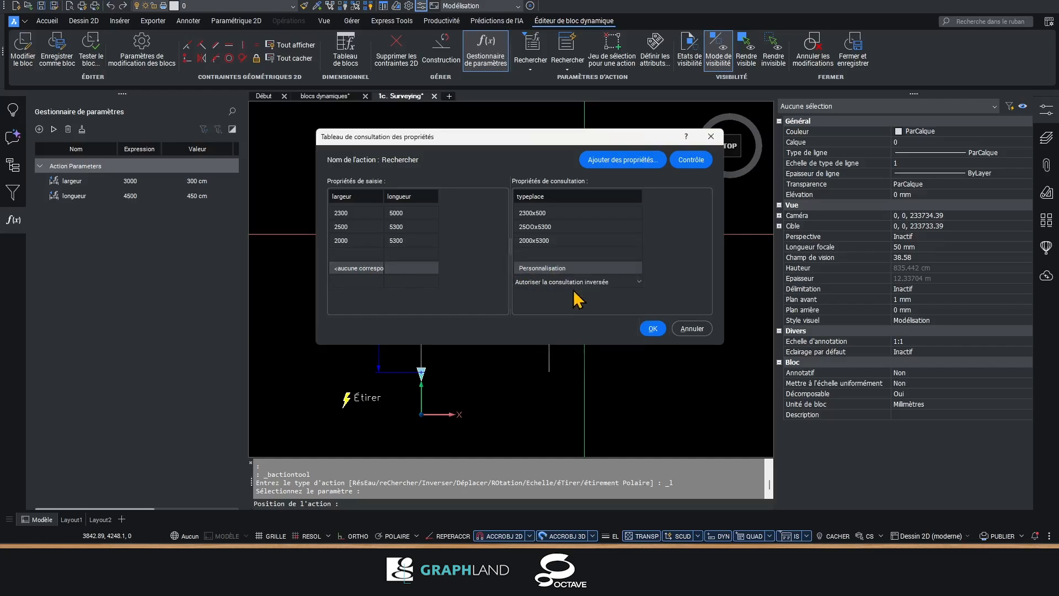
pyautogui.click(531, 255)
pyautogui.rightClick(541, 254)
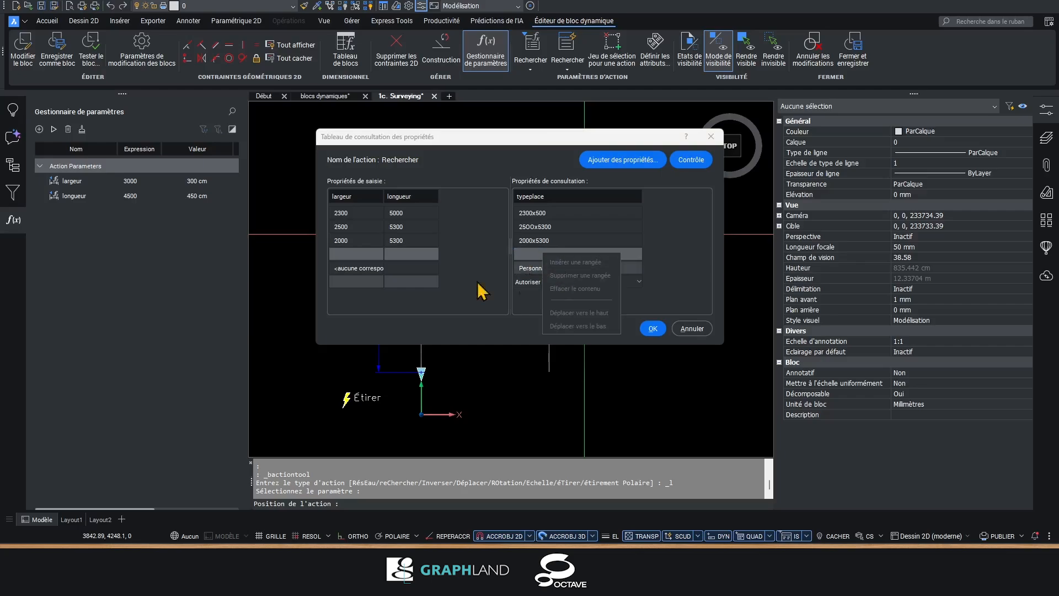
pyautogui.click(510, 266)
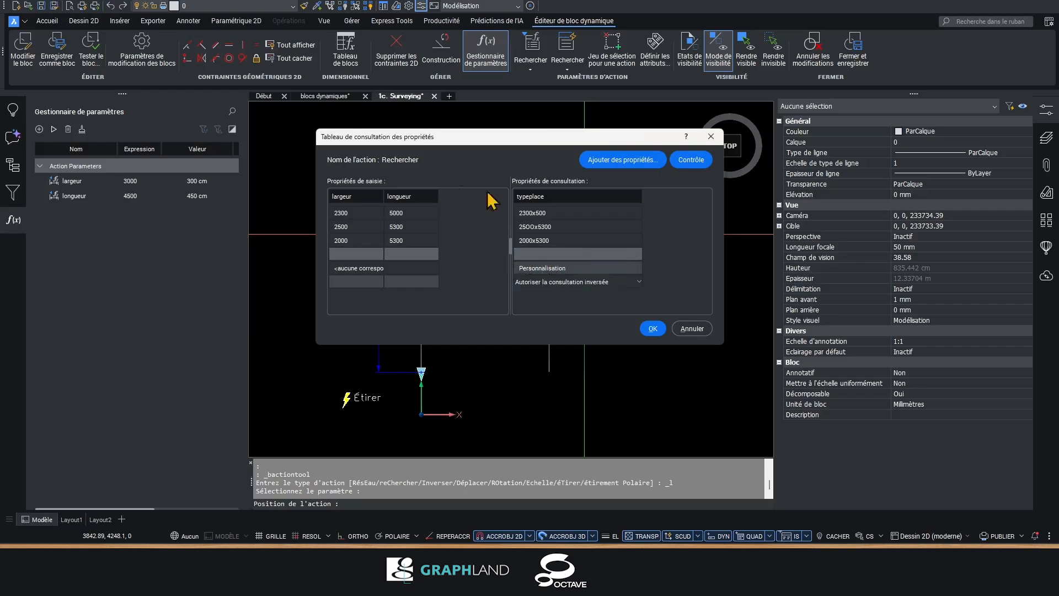
# - Accept the lookup table, and save and close the block editor
pyautogui.moveTo(416, 138); pyautogui.dragTo(393, 118)
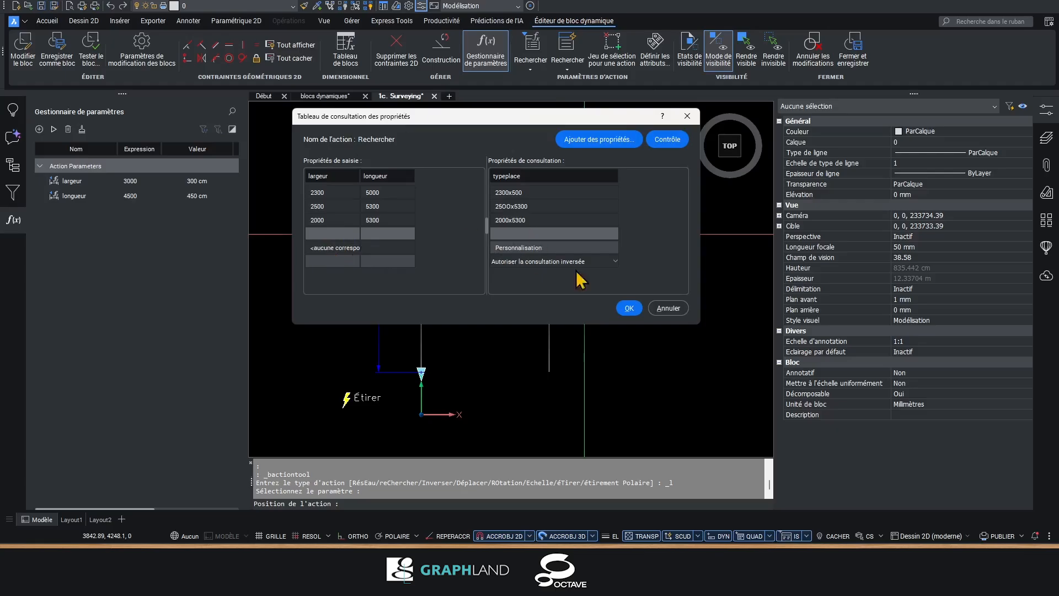
pyautogui.click(629, 308)
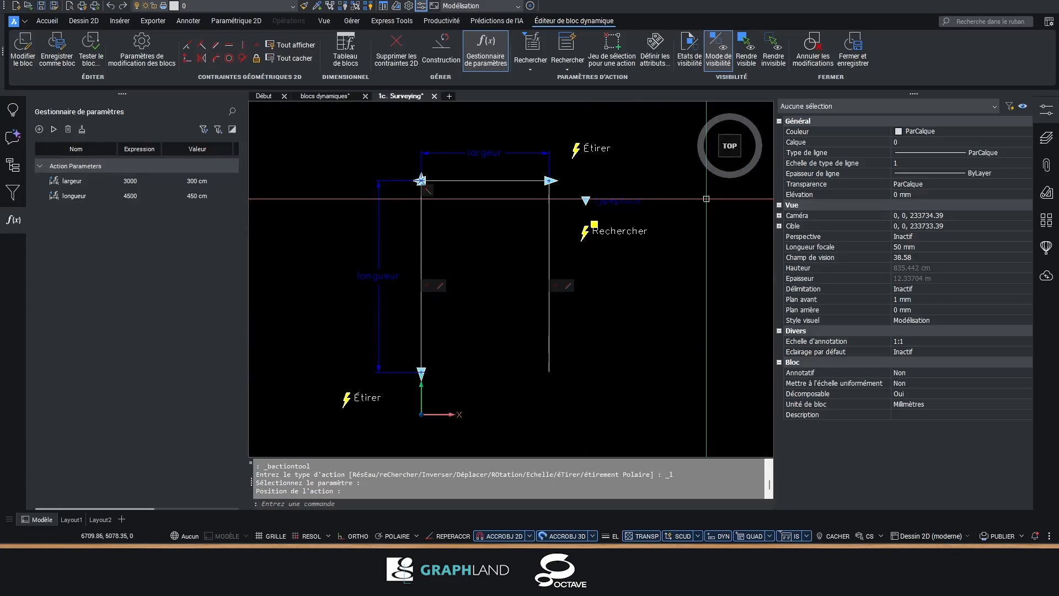
pyautogui.click(865, 65)
# - Set the PLACE PARKING block in the drawing to the 2300x500 type with its lookup grip
pyautogui.click(574, 237)
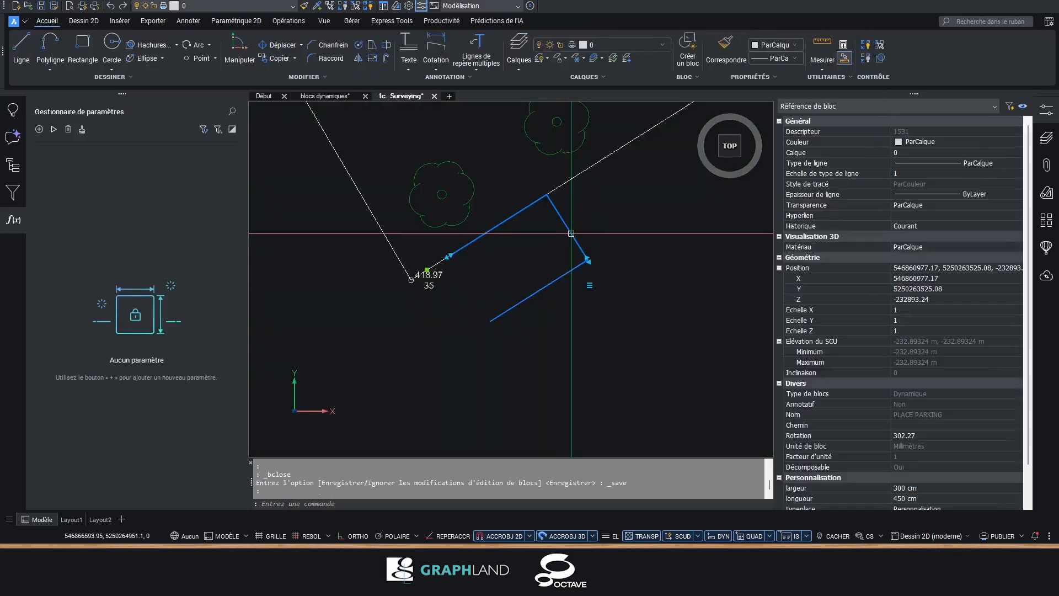
pyautogui.click(589, 285)
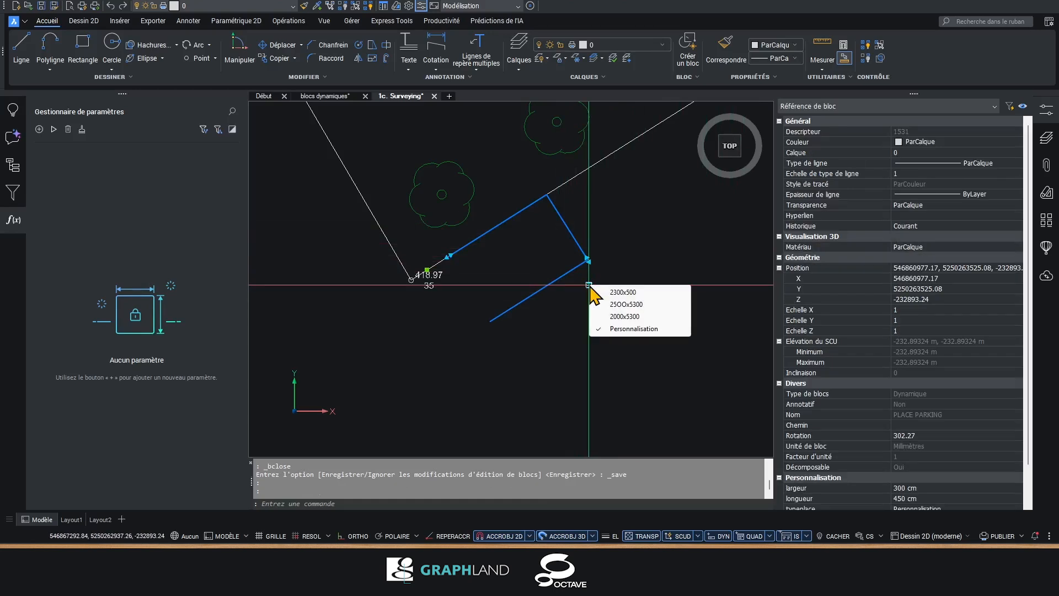
pyautogui.click(622, 292)
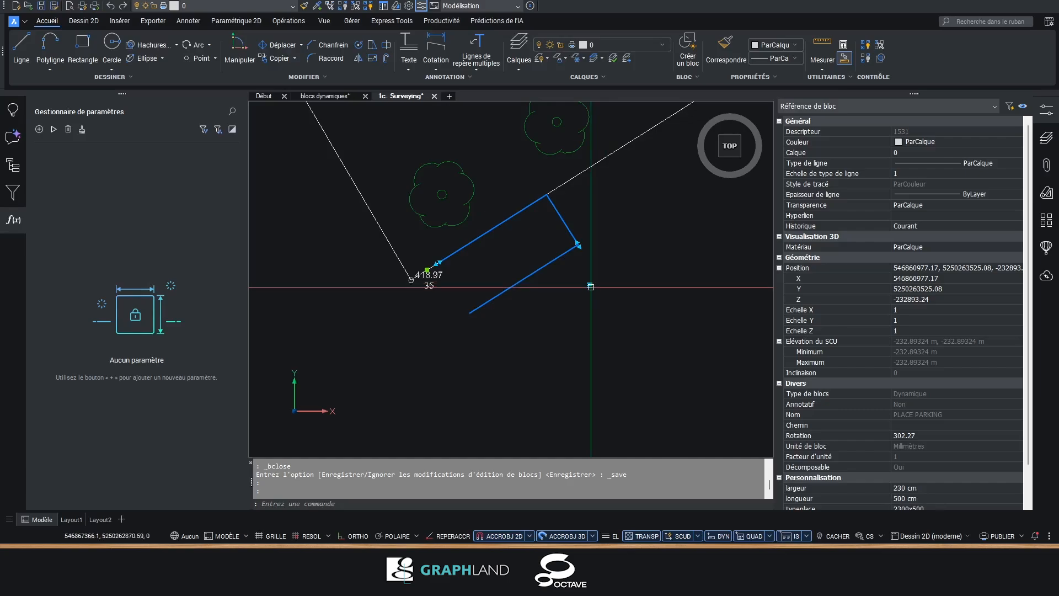
# - Switch the parking block's lookup grip to the 2500x5300 type and then to 2000x5300
pyautogui.click(591, 286)
pyautogui.click(610, 303)
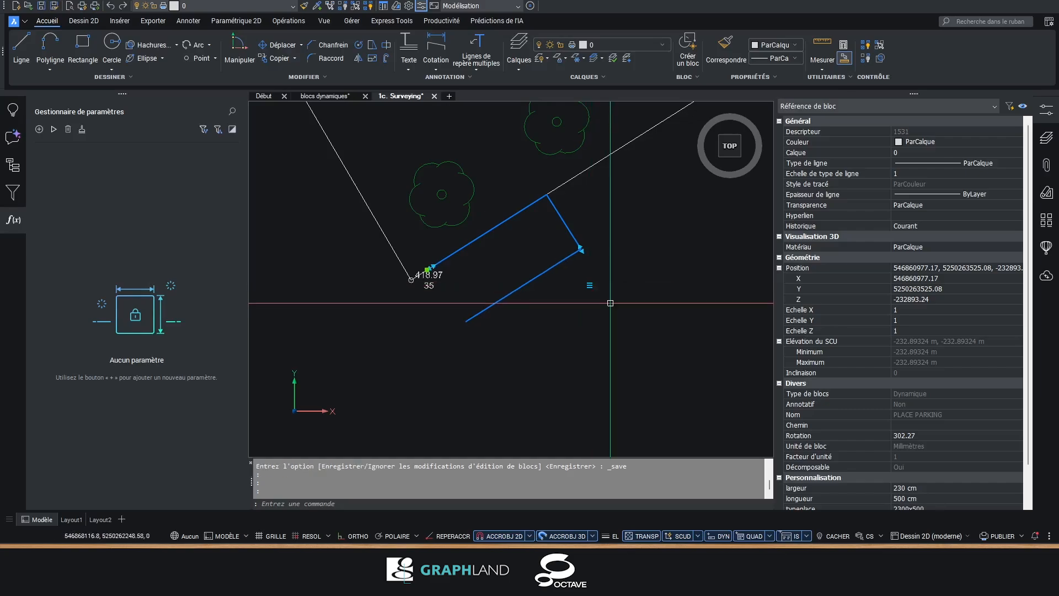
pyautogui.click(589, 283)
pyautogui.click(589, 286)
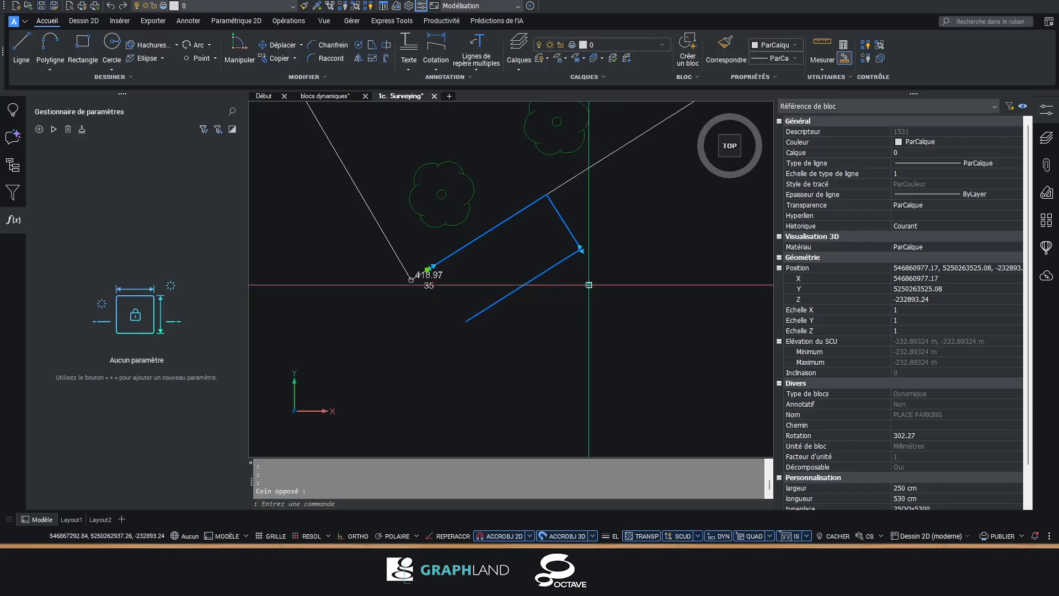
pyautogui.click(589, 285)
pyautogui.click(606, 314)
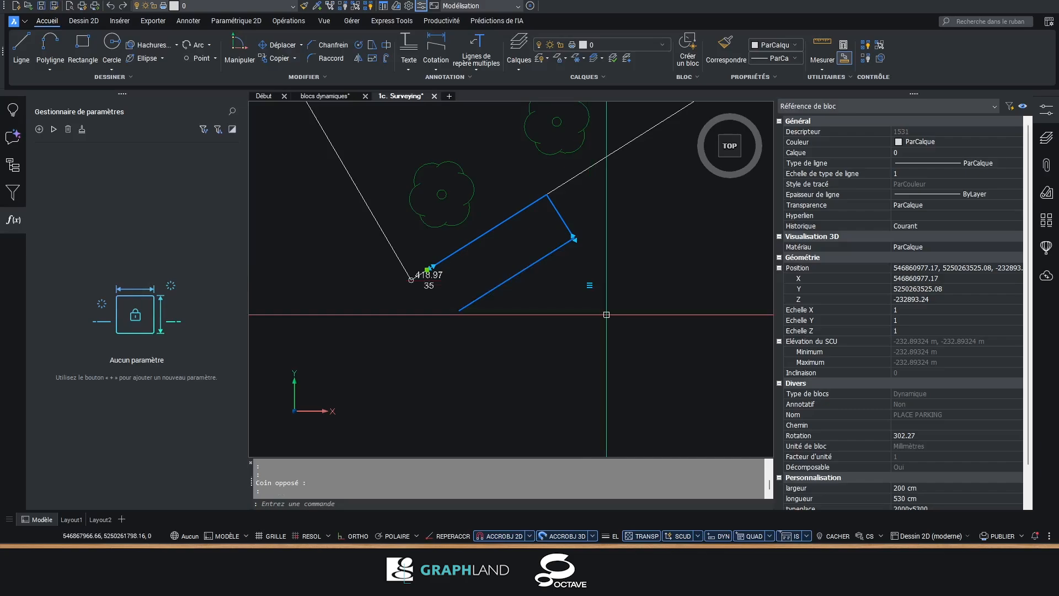
# - Set the parking block's typeplace property to 2300x500 in its custom (Personnalisation) properties
pyautogui.scroll(-2, 833, 416)
pyautogui.click(973, 468)
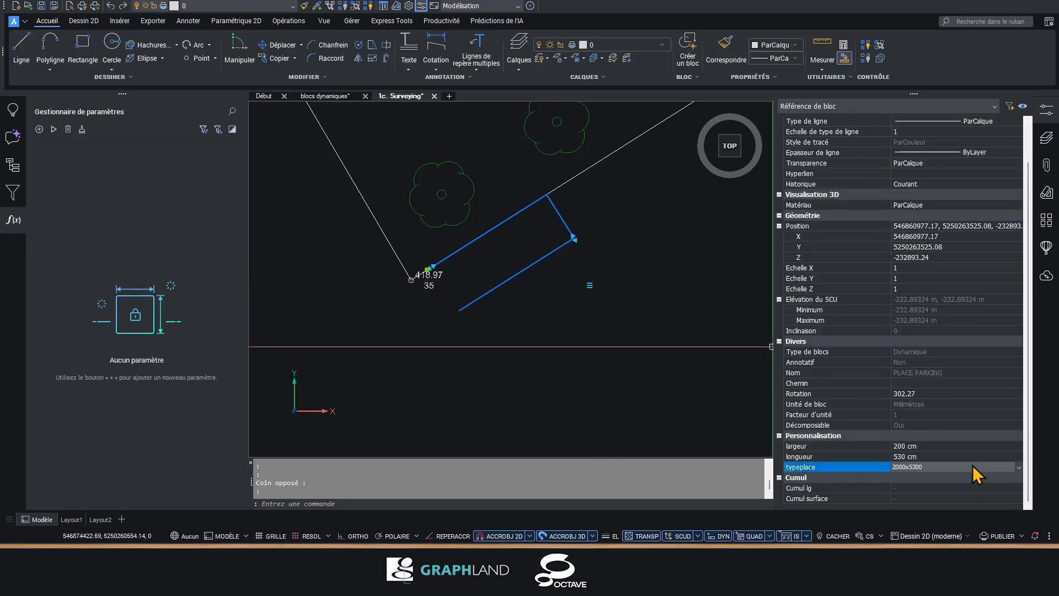
pyautogui.click(976, 486)
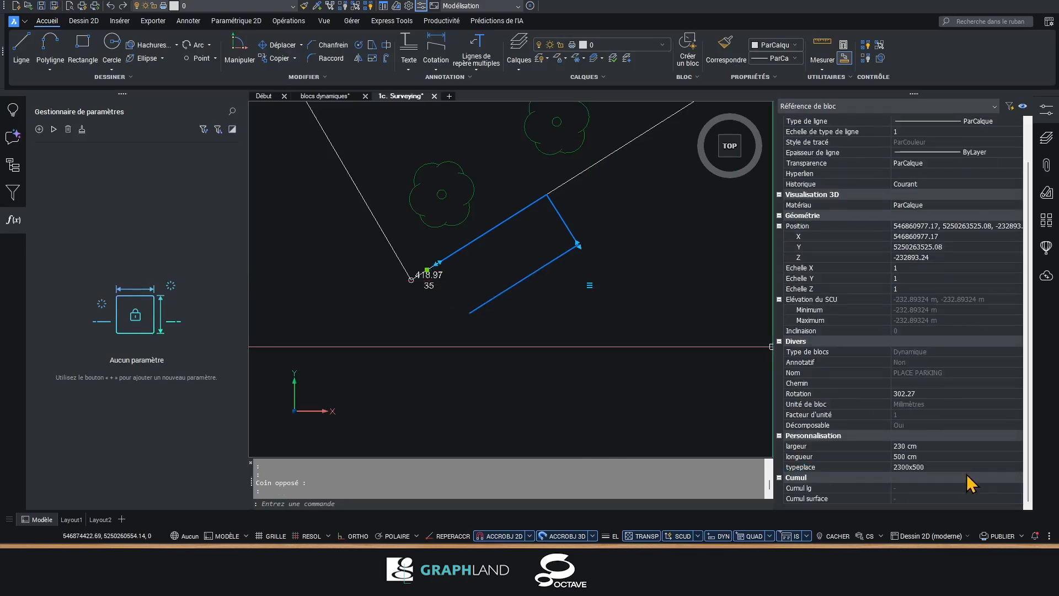
# - Set the parking block's typeplace property to 2500x5300, then try to override its longueur value directly
pyautogui.click(974, 467)
pyautogui.click(958, 487)
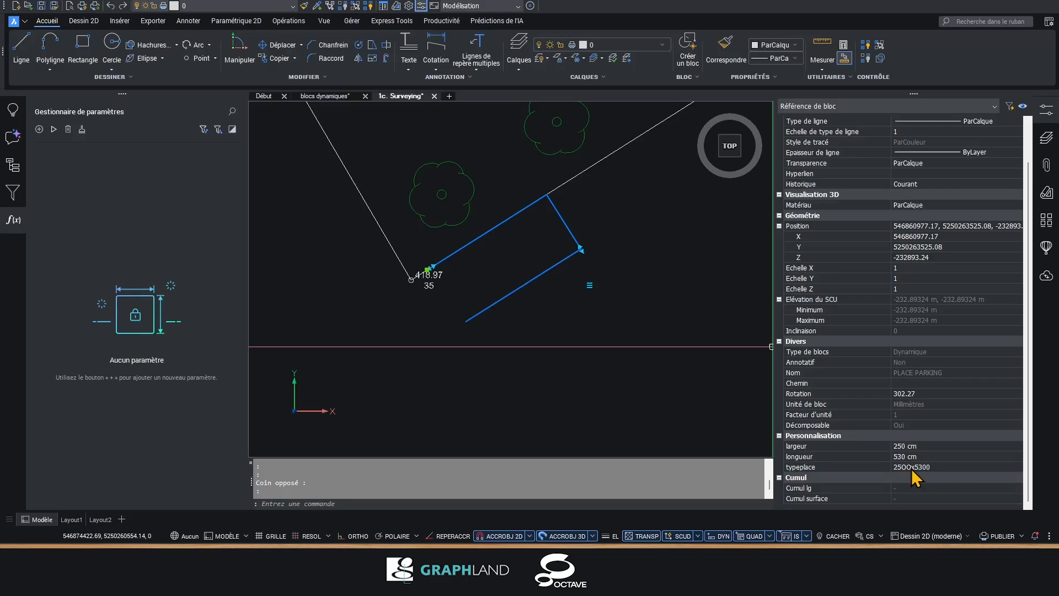
pyautogui.click(910, 457)
pyautogui.click(910, 457)
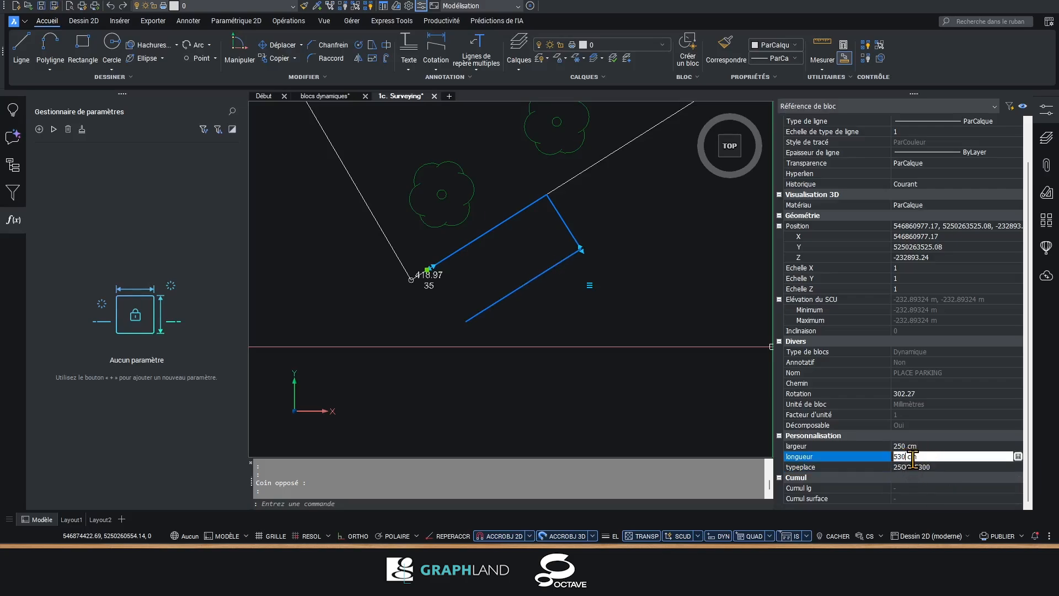
pyautogui.write('2')
pyautogui.press('Return')
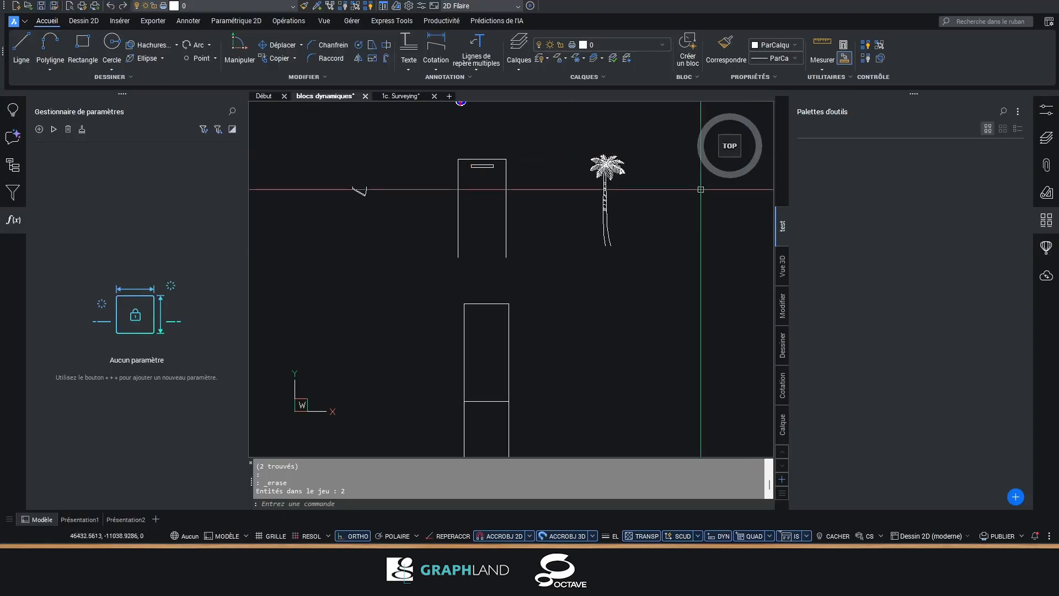
# - Add the Porte - Anglo-saxon block from the drawing's block list to the current tool palette
pyautogui.hotkey('ctrl', 's')
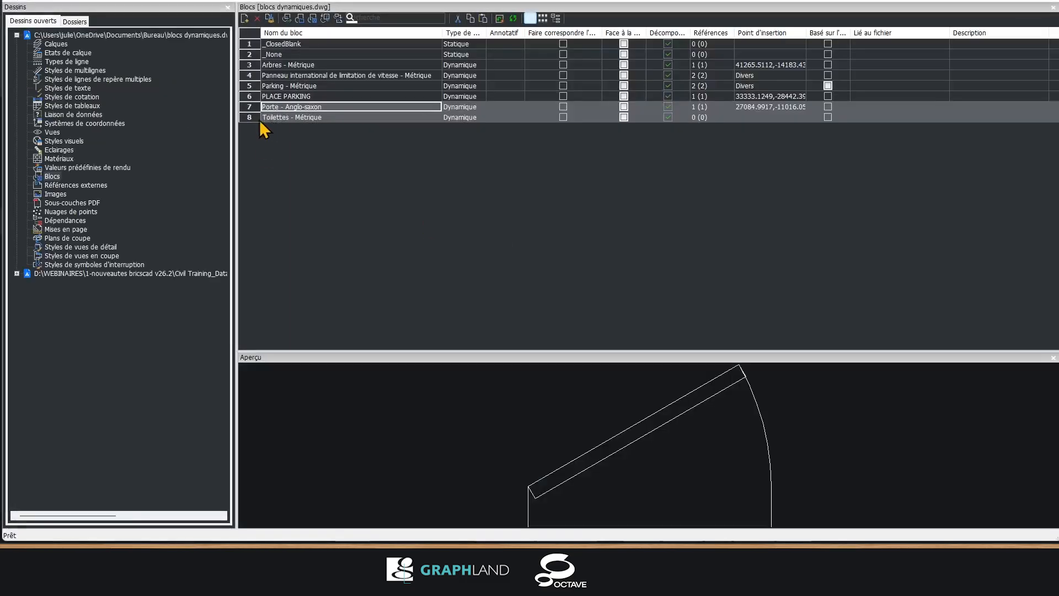
pyautogui.rightClick(280, 107)
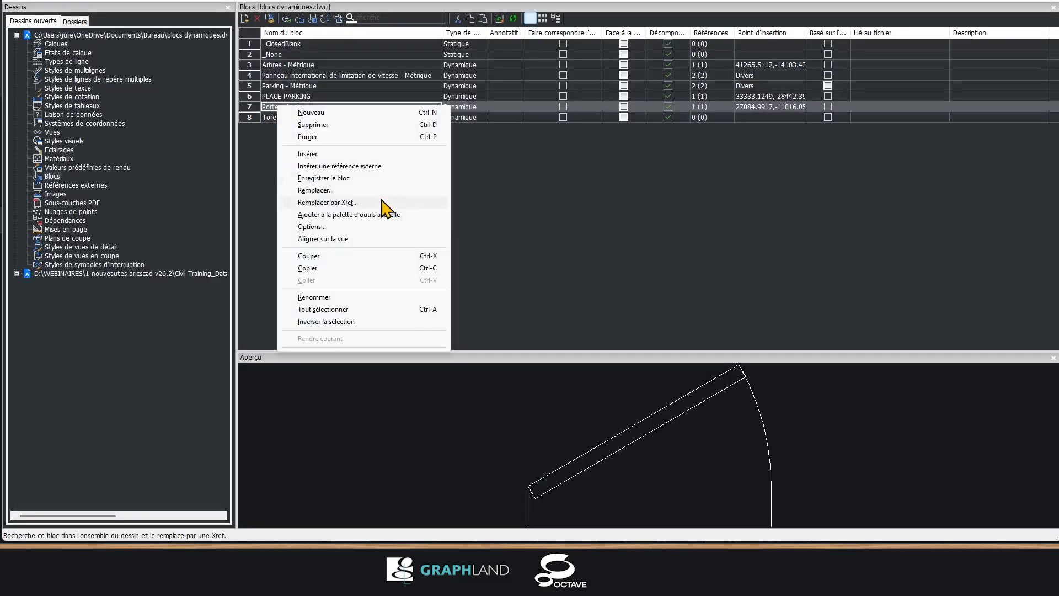
pyautogui.click(387, 216)
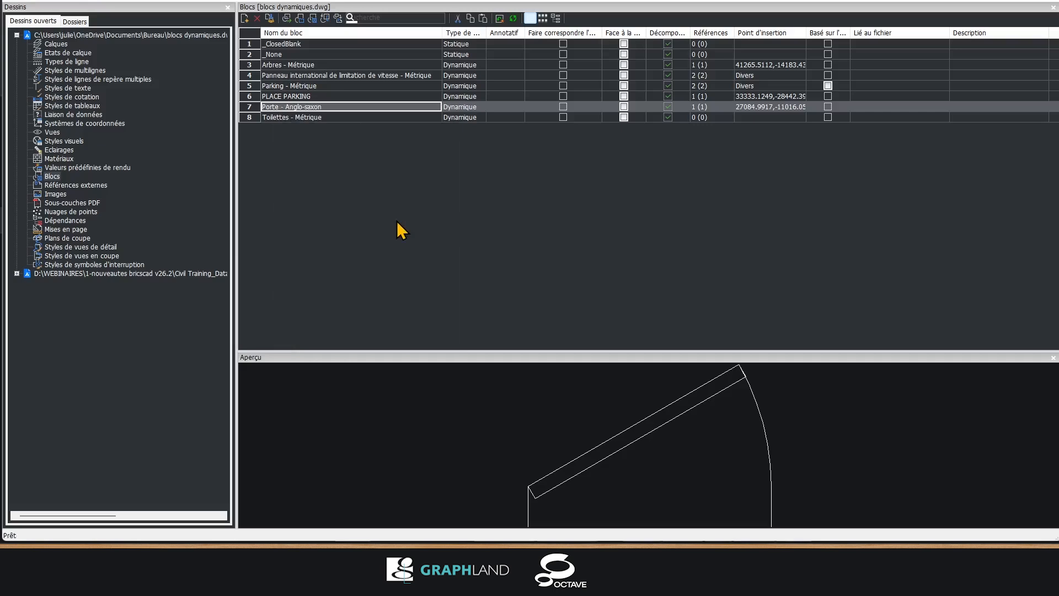
pyautogui.click(1053, 7)
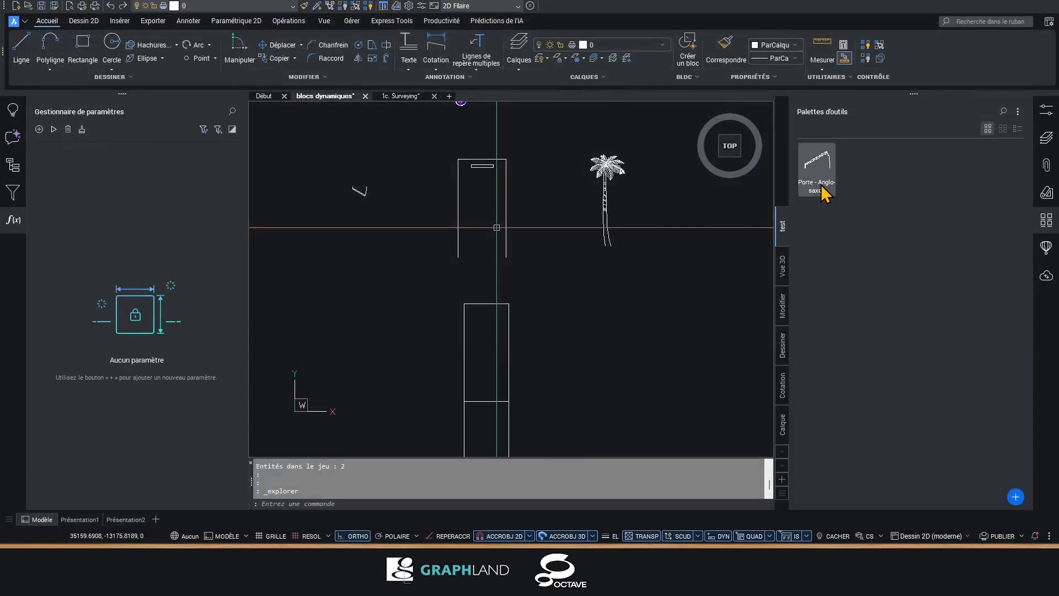
# - Insert the Porte - Anglo-saxon door from the tool palette into the empty area between the parking spaces and the palm tree
pyautogui.click(817, 168)
pyautogui.click(545, 289)
pyautogui.scroll(5, 543, 285)
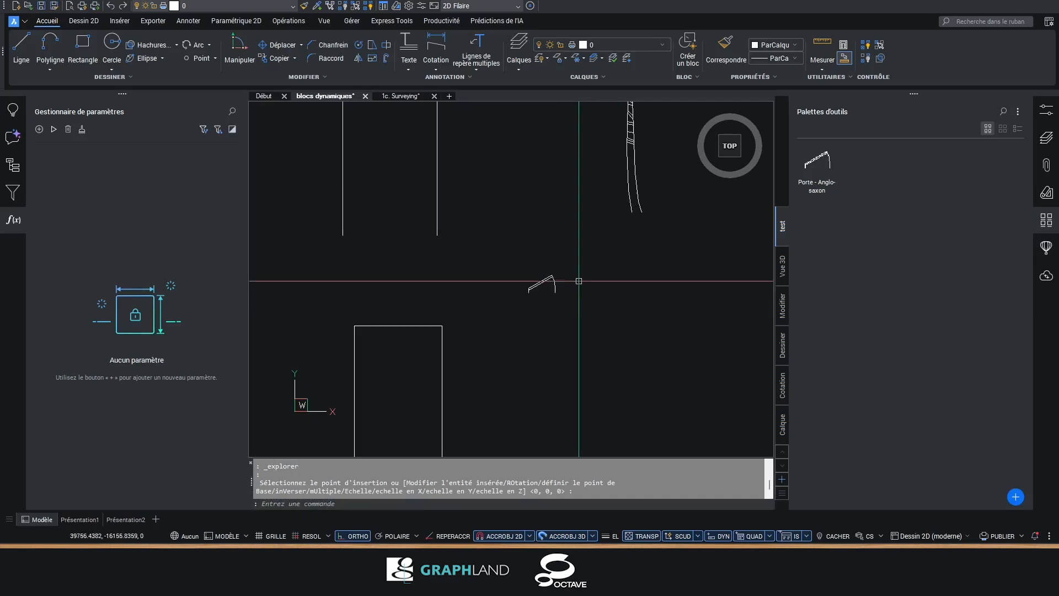
pyautogui.scroll(4, 541, 283)
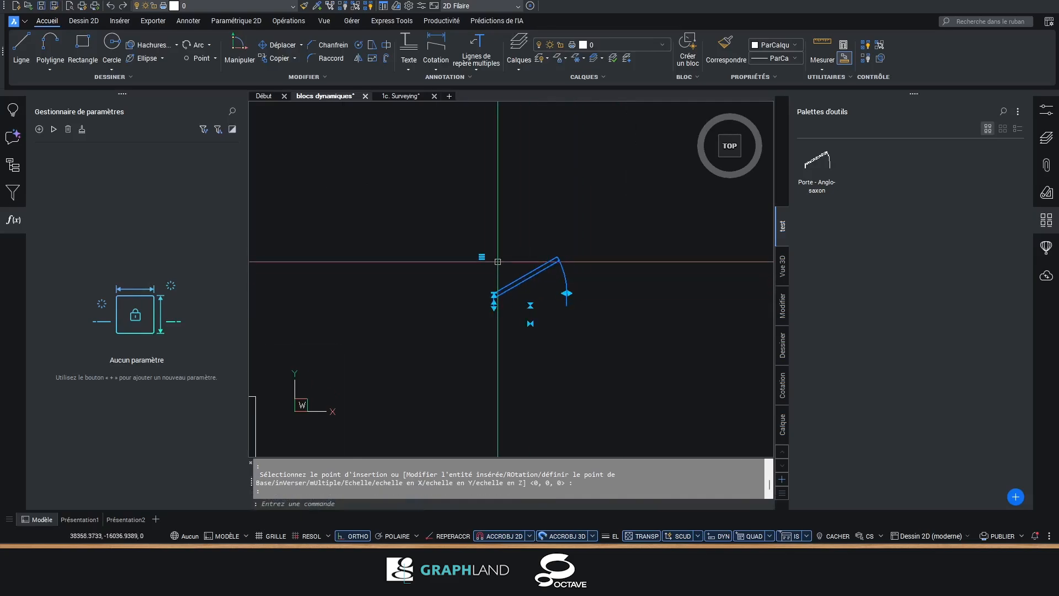
pyautogui.press('Escape')
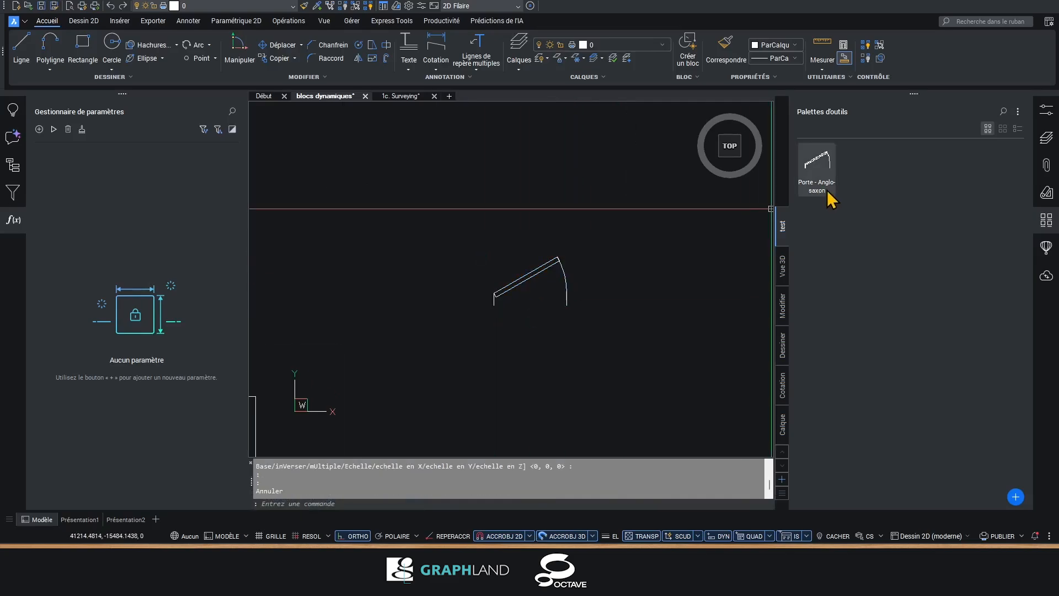
# - Set Charnière to Droite in the tool properties of the Porte - Anglo-saxon palette tool
pyautogui.rightClick(826, 190)
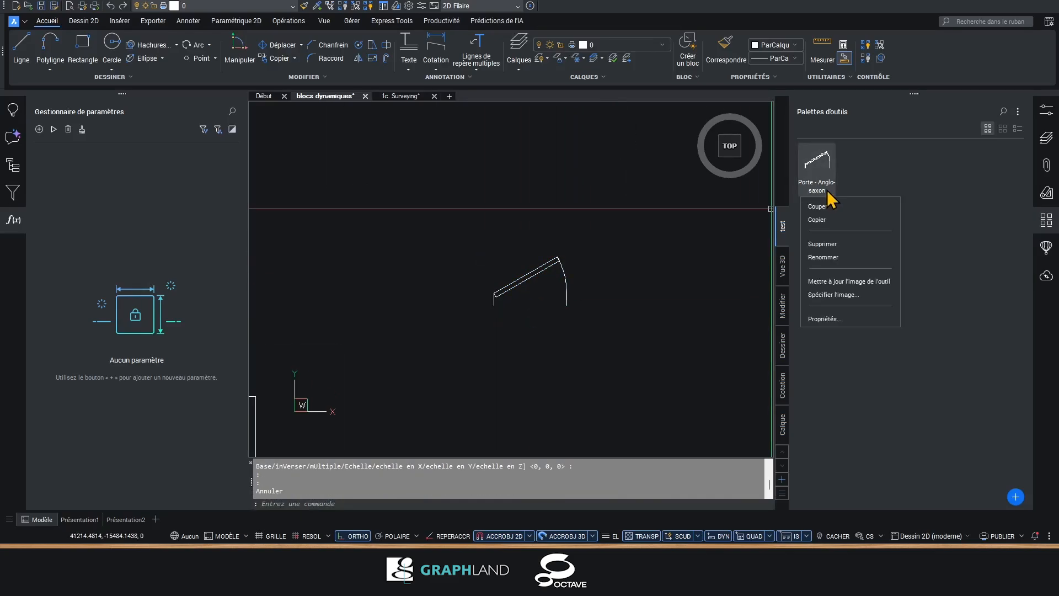
pyautogui.click(827, 319)
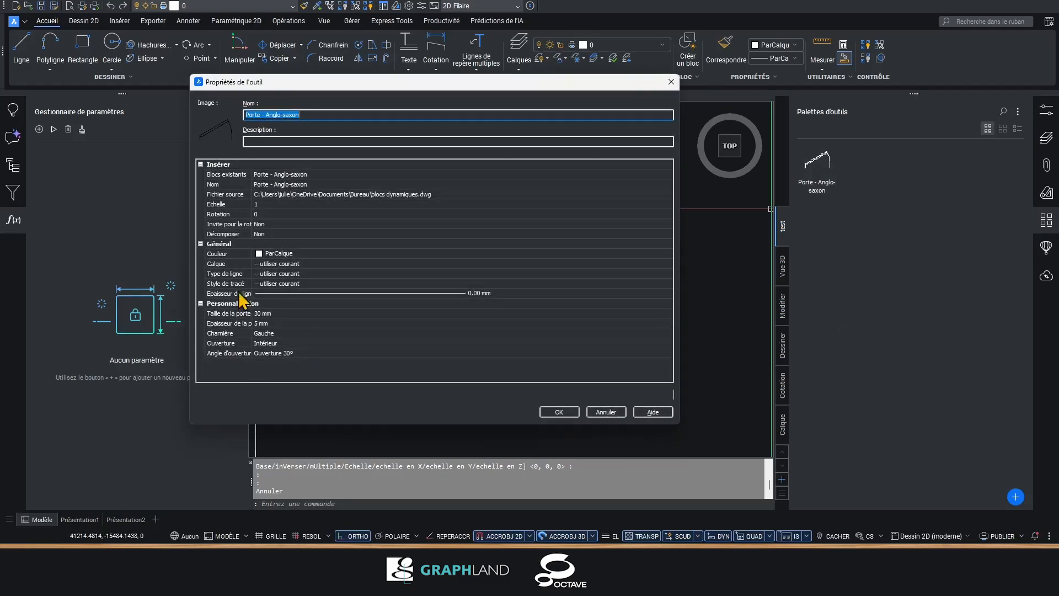
pyautogui.moveTo(252, 276); pyautogui.dragTo(298, 275)
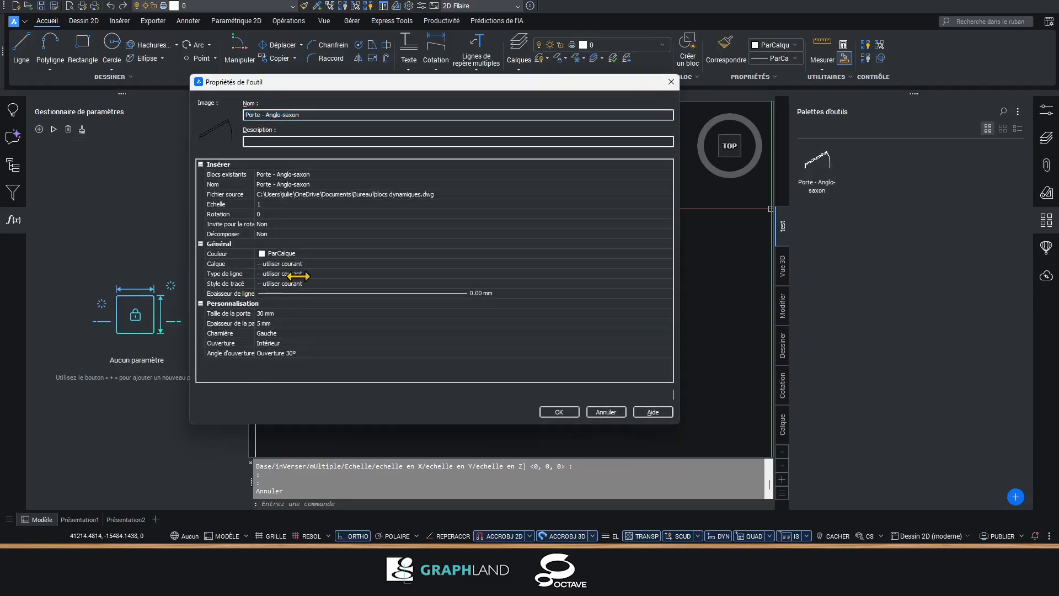
pyautogui.click(296, 334)
pyautogui.click(295, 333)
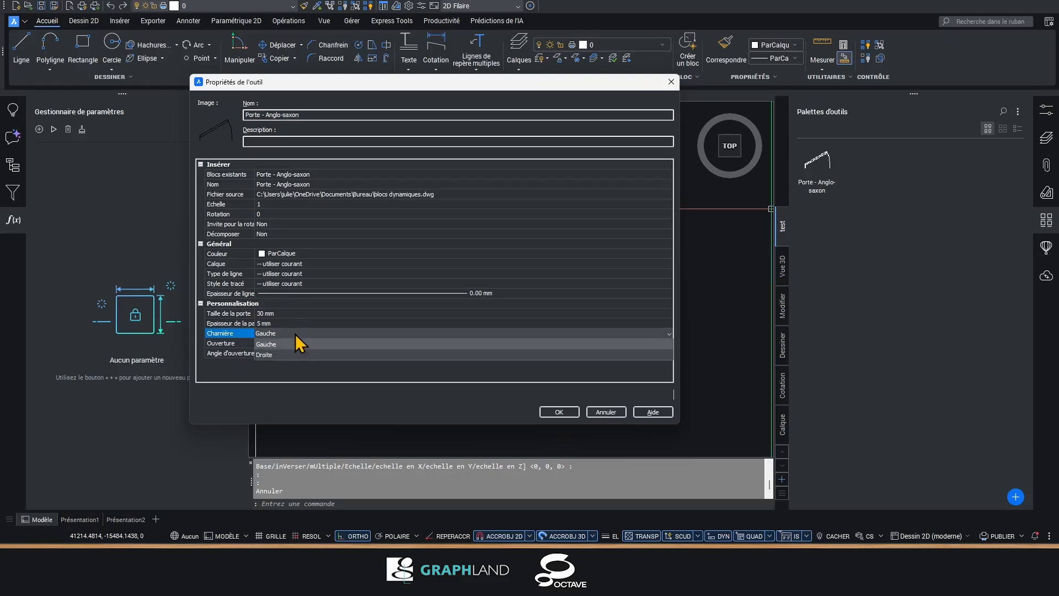
pyautogui.click(284, 354)
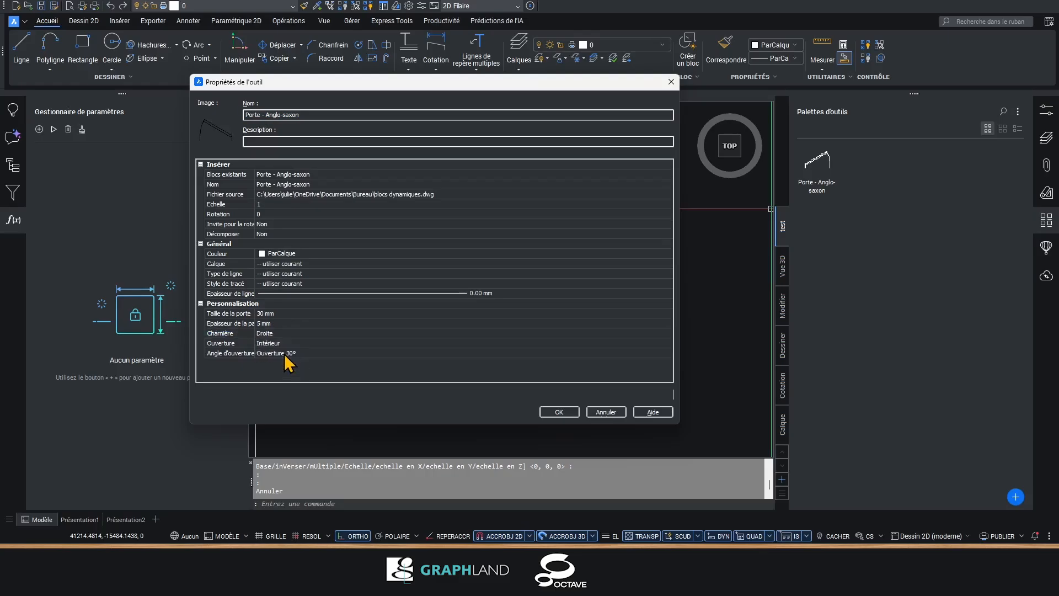
pyautogui.click(557, 413)
# - Insert the right-hinged door from the tool palette above the first inserted door
pyautogui.click(825, 188)
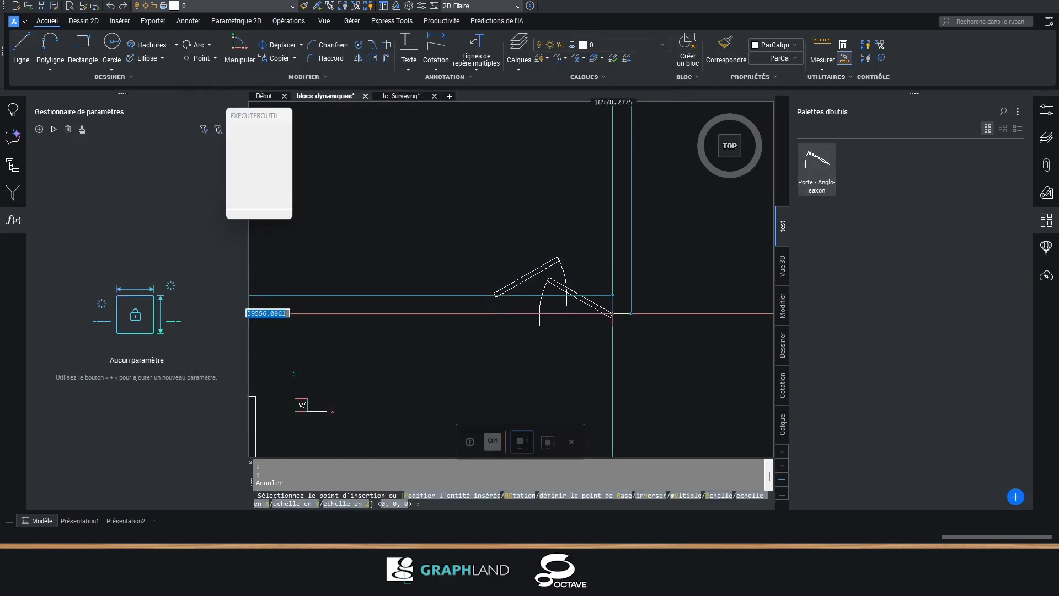
pyautogui.click(591, 179)
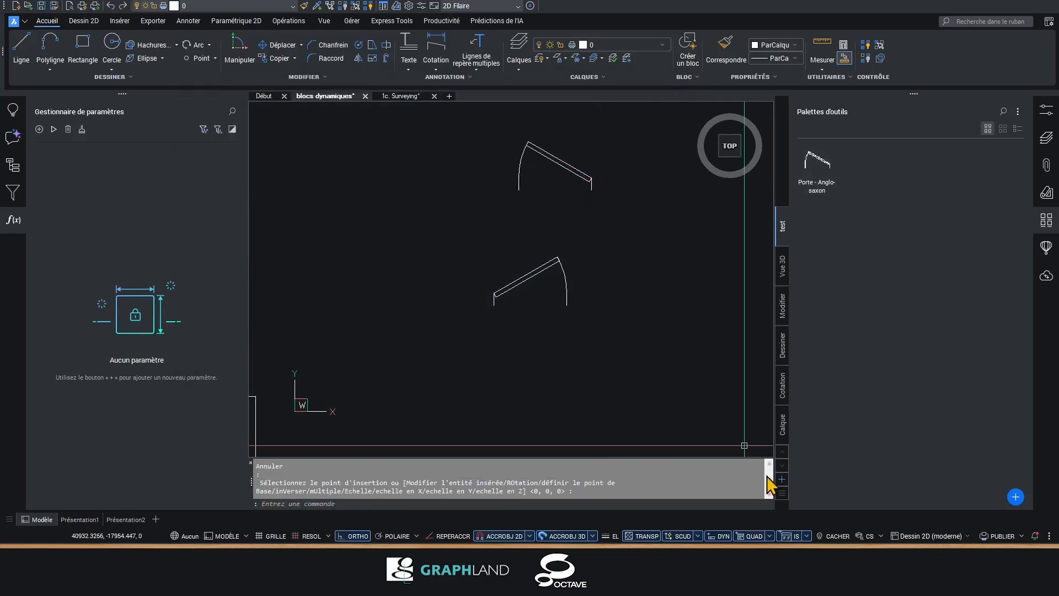
pyautogui.click(827, 194)
pyautogui.press('Escape')
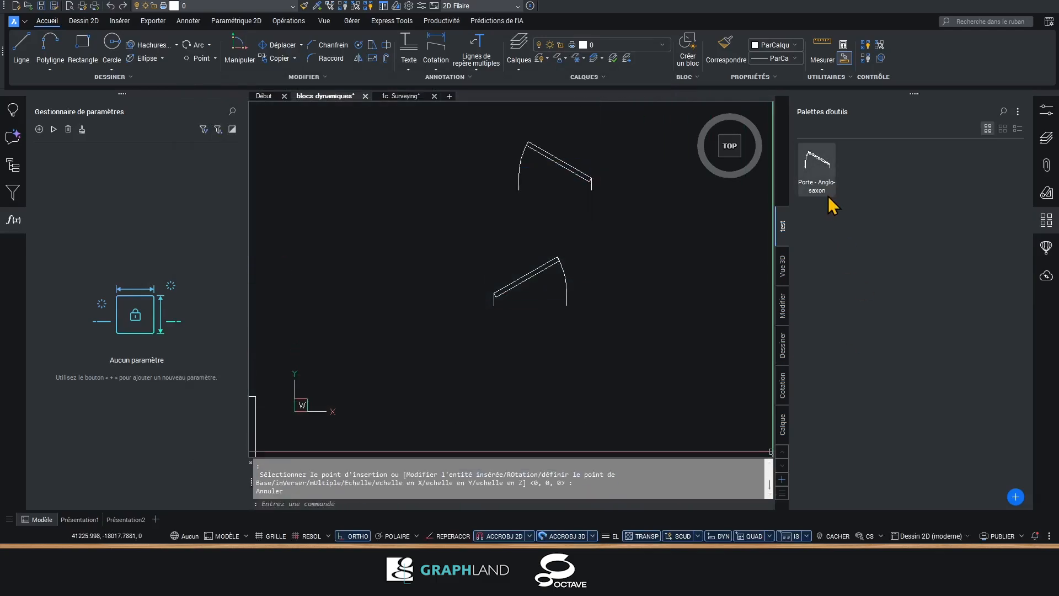
# - Duplicate the Porte - Anglo-saxon tool within the test palette
pyautogui.rightClick(828, 194)
pyautogui.click(842, 218)
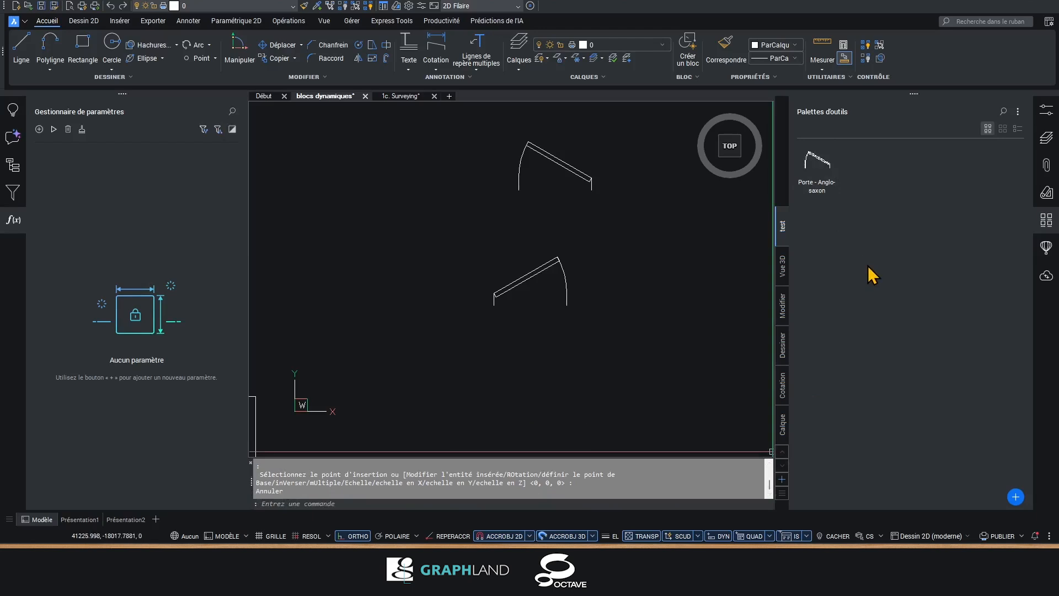
pyautogui.hotkey('ctrl', 'v')
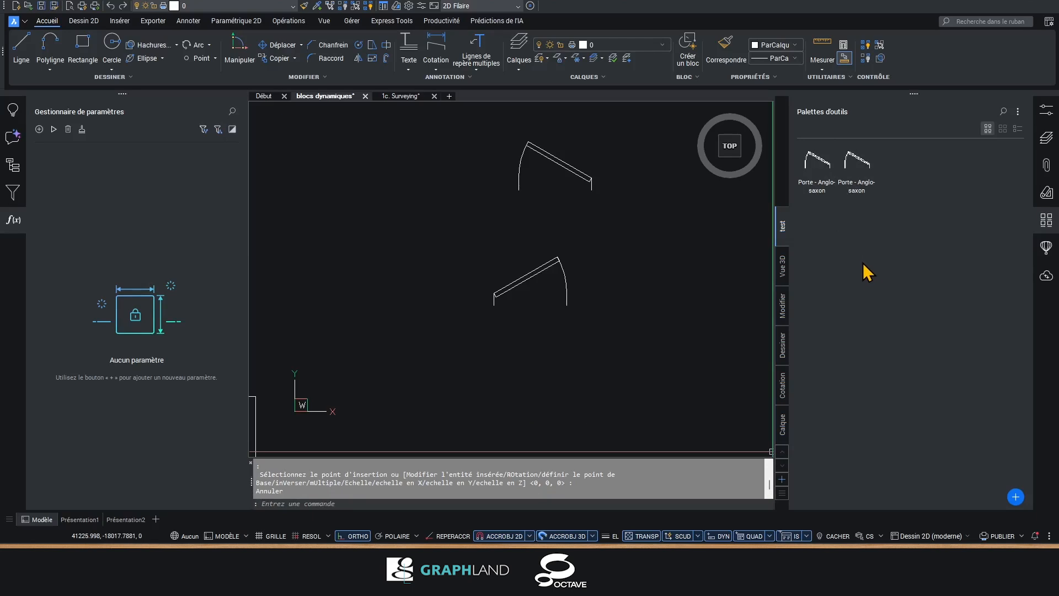
# - Check the first door tool's properties and rename that tool as Porte - droite
pyautogui.rightClick(822, 196)
pyautogui.click(822, 316)
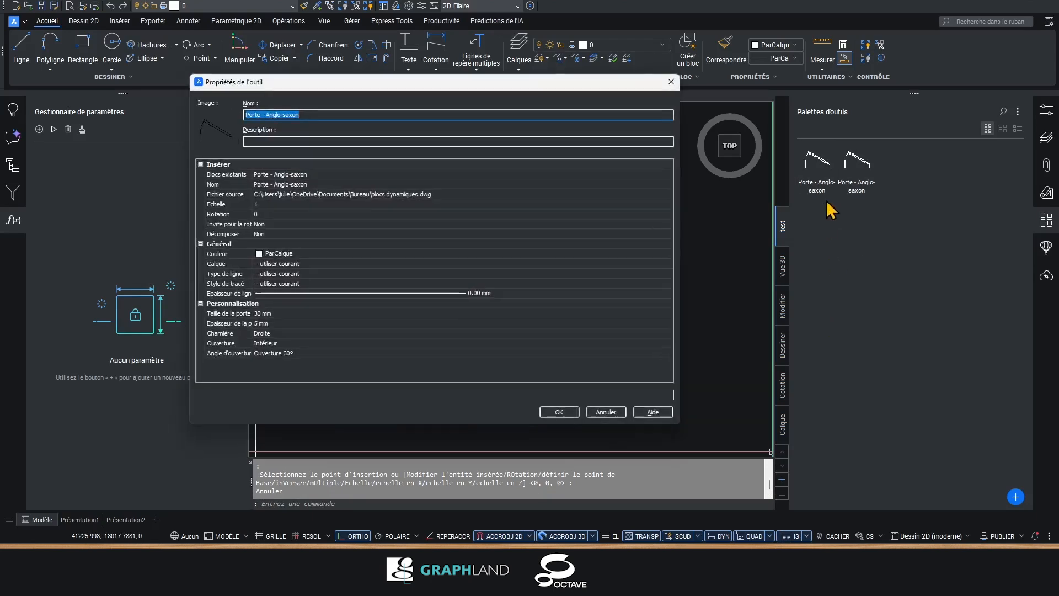
pyautogui.click(671, 82)
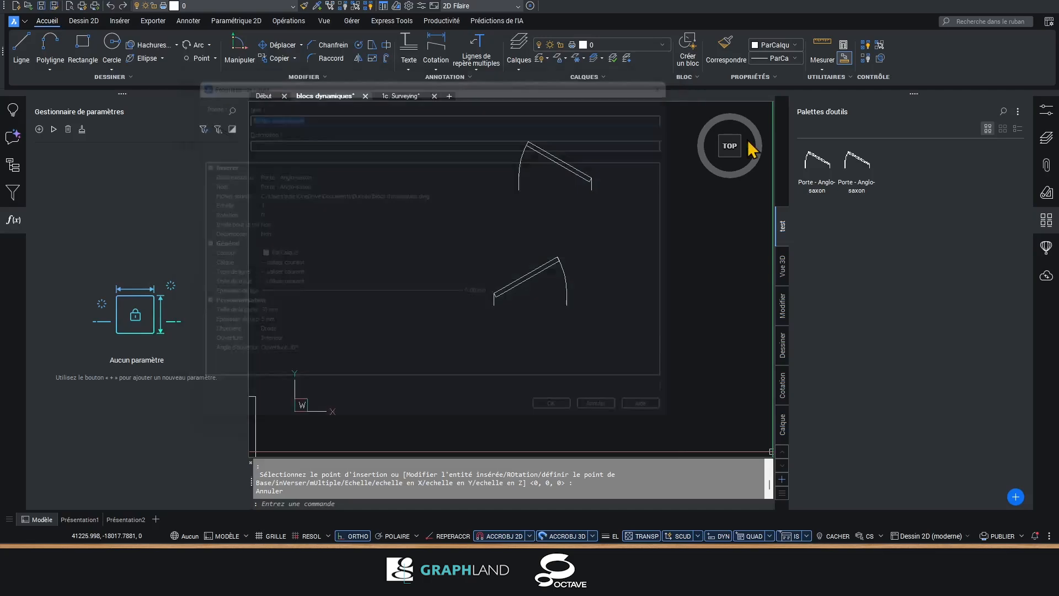
pyautogui.rightClick(816, 188)
pyautogui.click(823, 256)
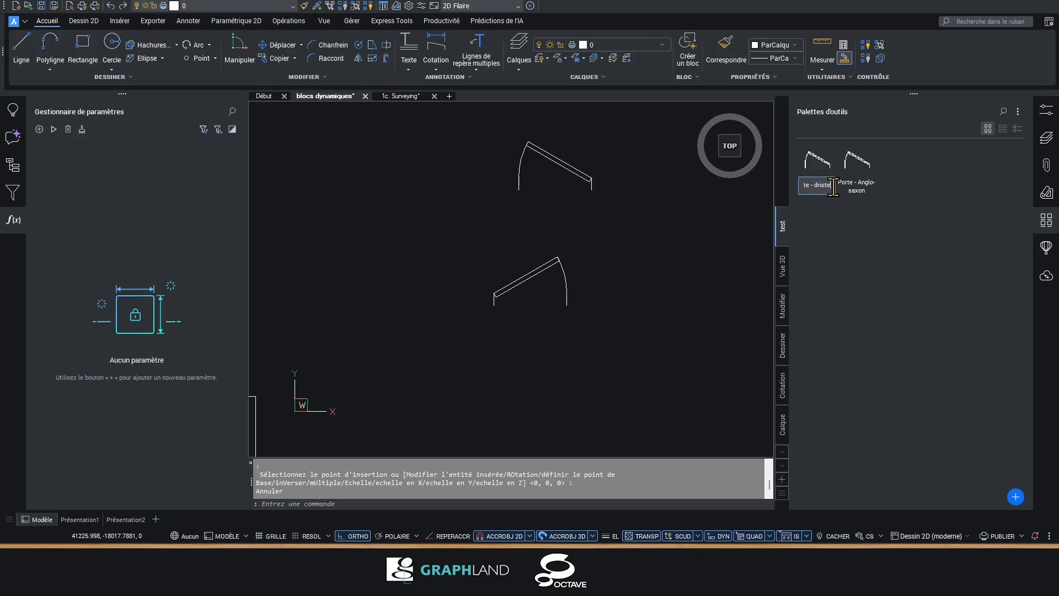
pyautogui.press('Return')
# - Set the duplicate door tool's Charnière to Gauche and rename the tool as Porte - gauche
pyautogui.rightClick(866, 185)
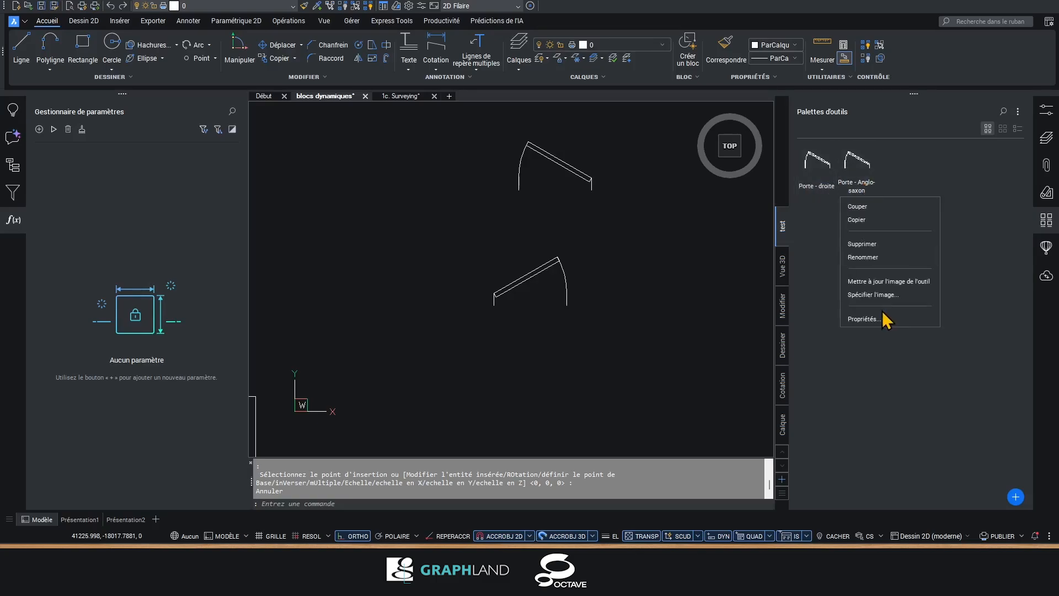
pyautogui.click(880, 314)
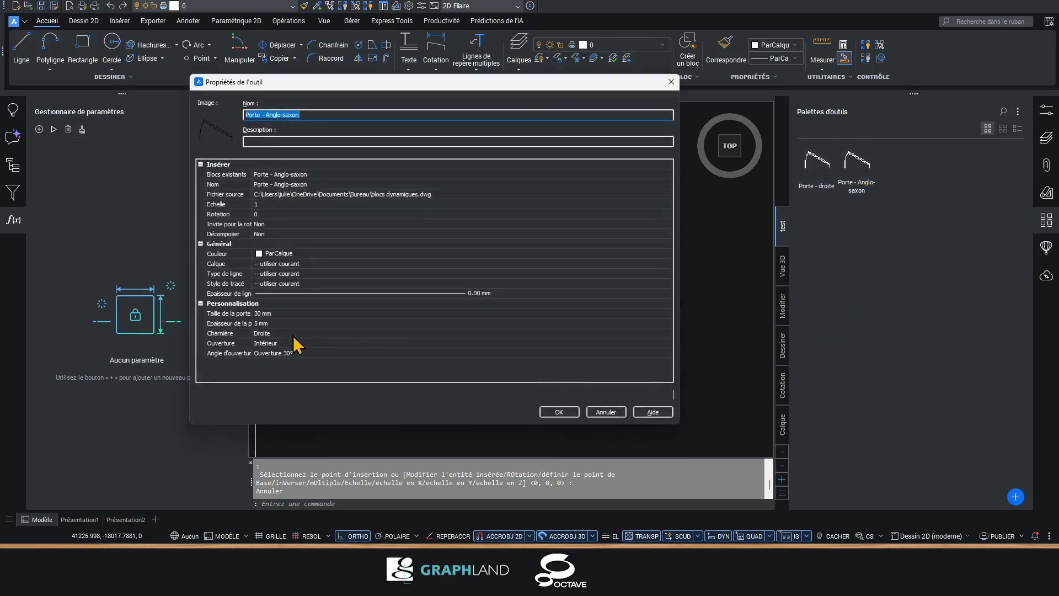
pyautogui.click(292, 335)
pyautogui.click(291, 352)
pyautogui.click(558, 411)
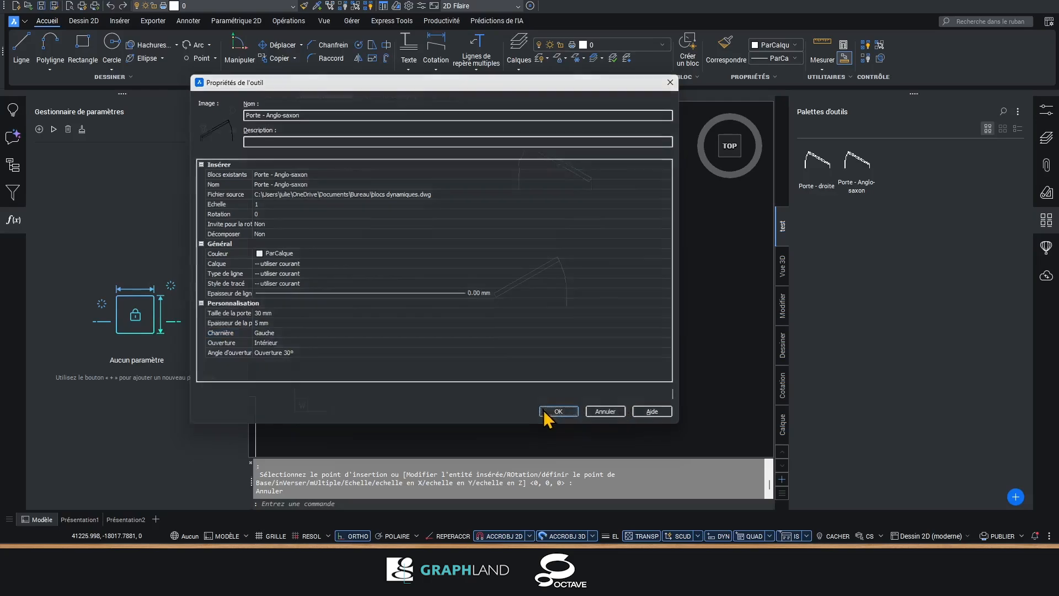
pyautogui.rightClick(855, 198)
pyautogui.click(868, 266)
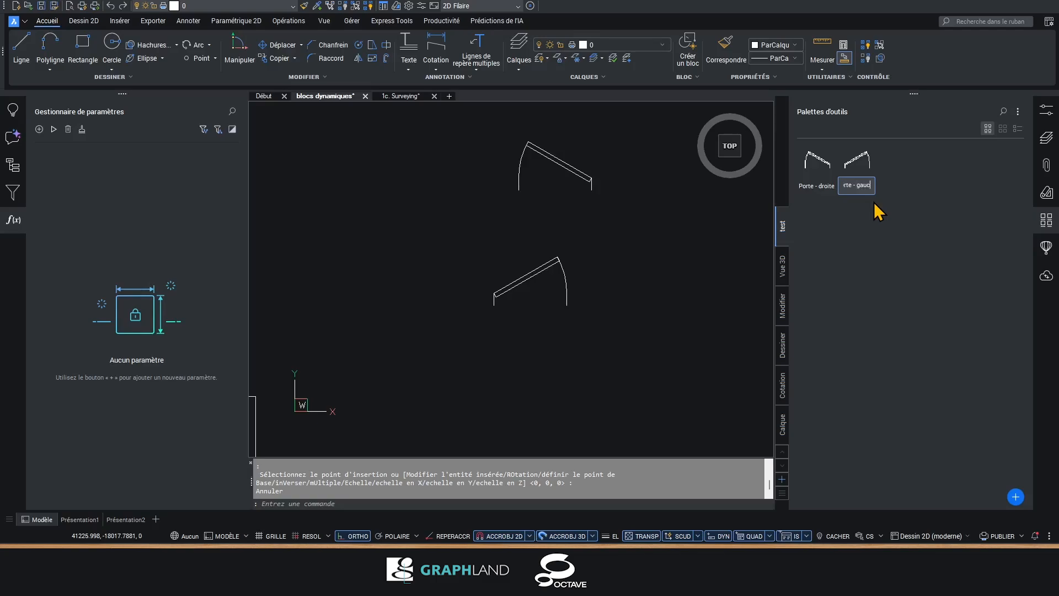
pyautogui.press('Return')
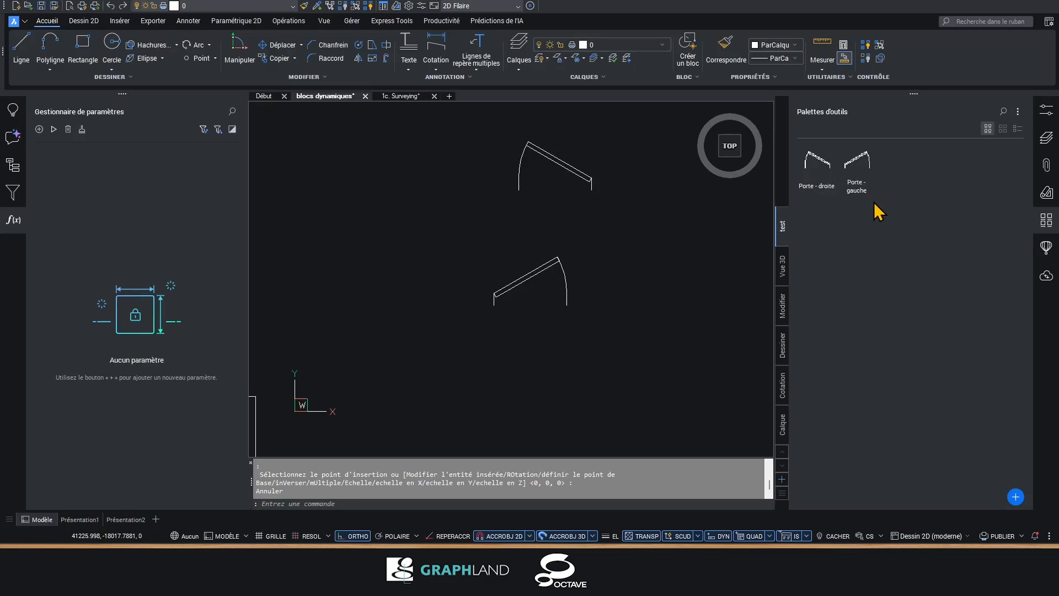
# - Insert the Porte - gauche door from the palette beside the existing doors in the drawing
pyautogui.click(857, 171)
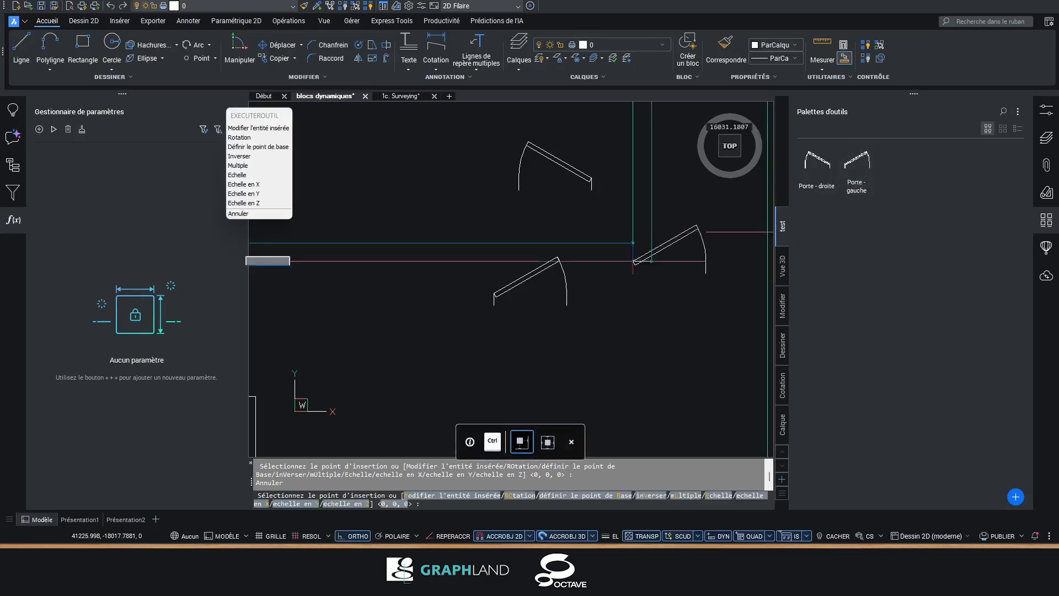
pyautogui.click(378, 244)
pyautogui.scroll(-3, 495, 235)
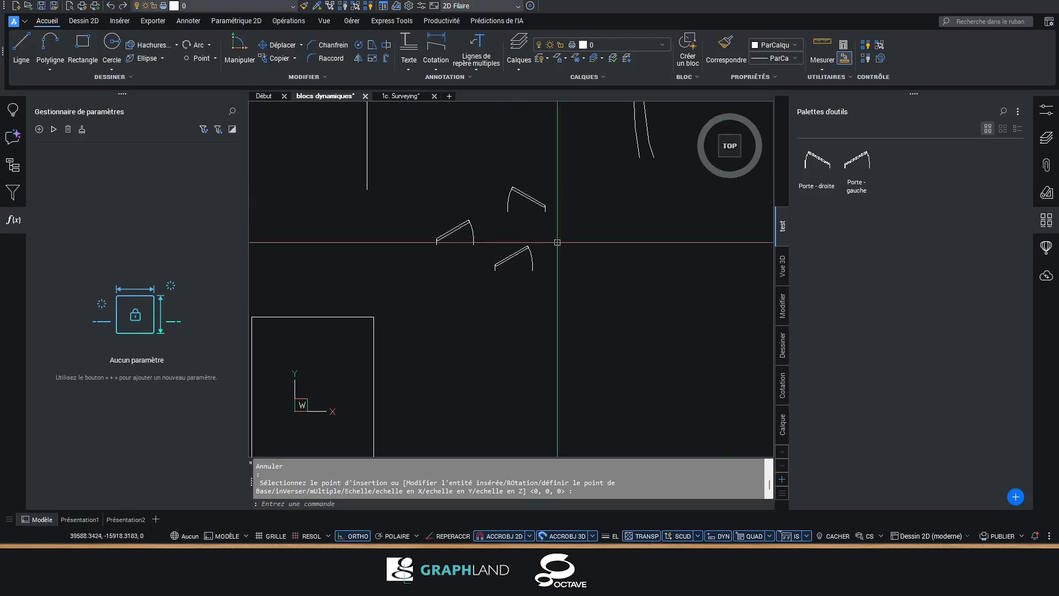
# - Review the custom (Personnalisation) values in the Porte - gauche tool's properties
pyautogui.rightClick(868, 194)
pyautogui.click(883, 321)
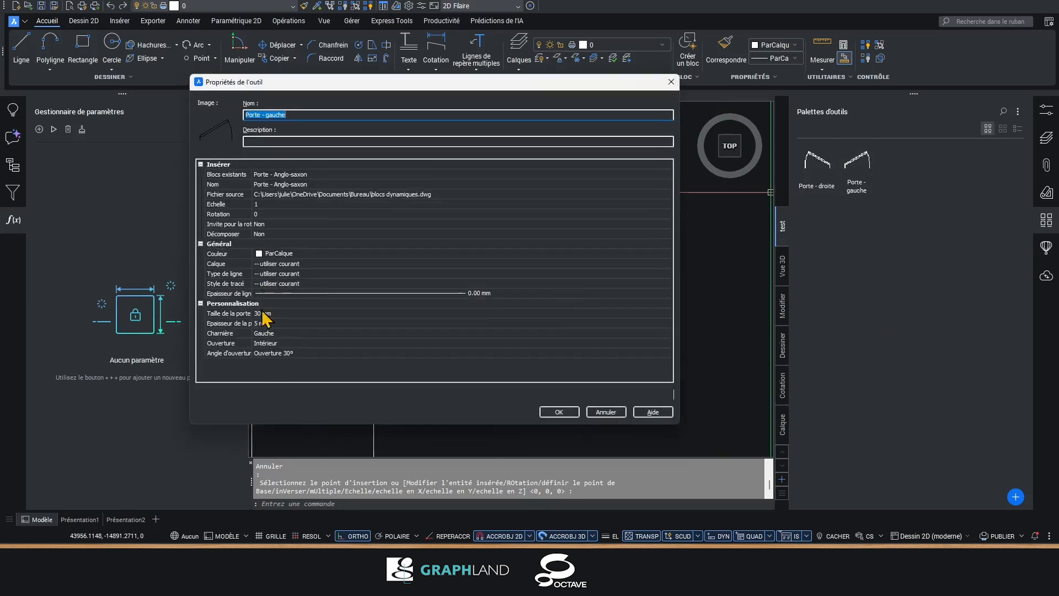
pyautogui.click(671, 82)
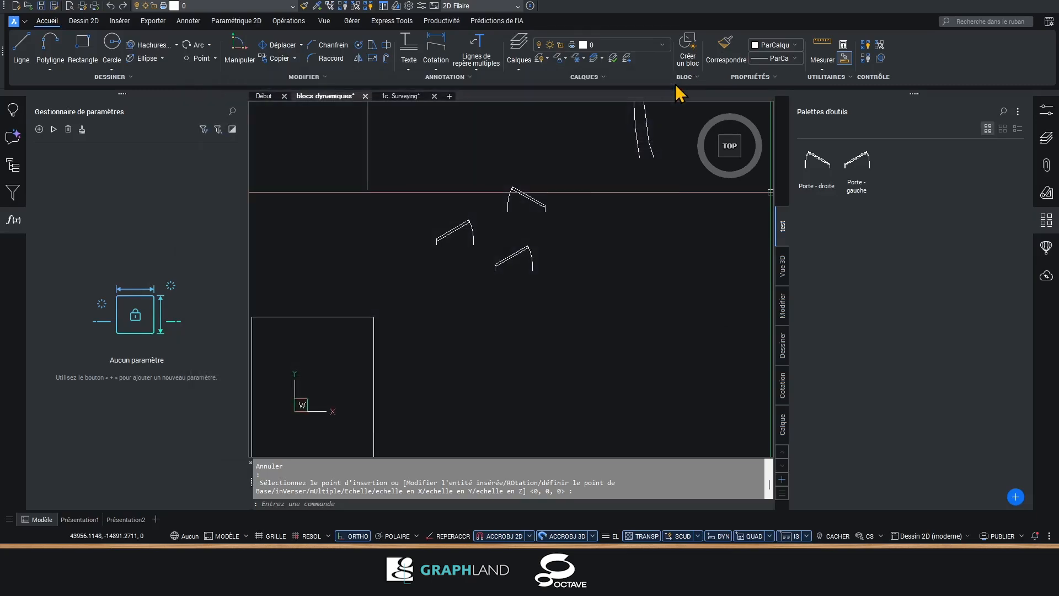